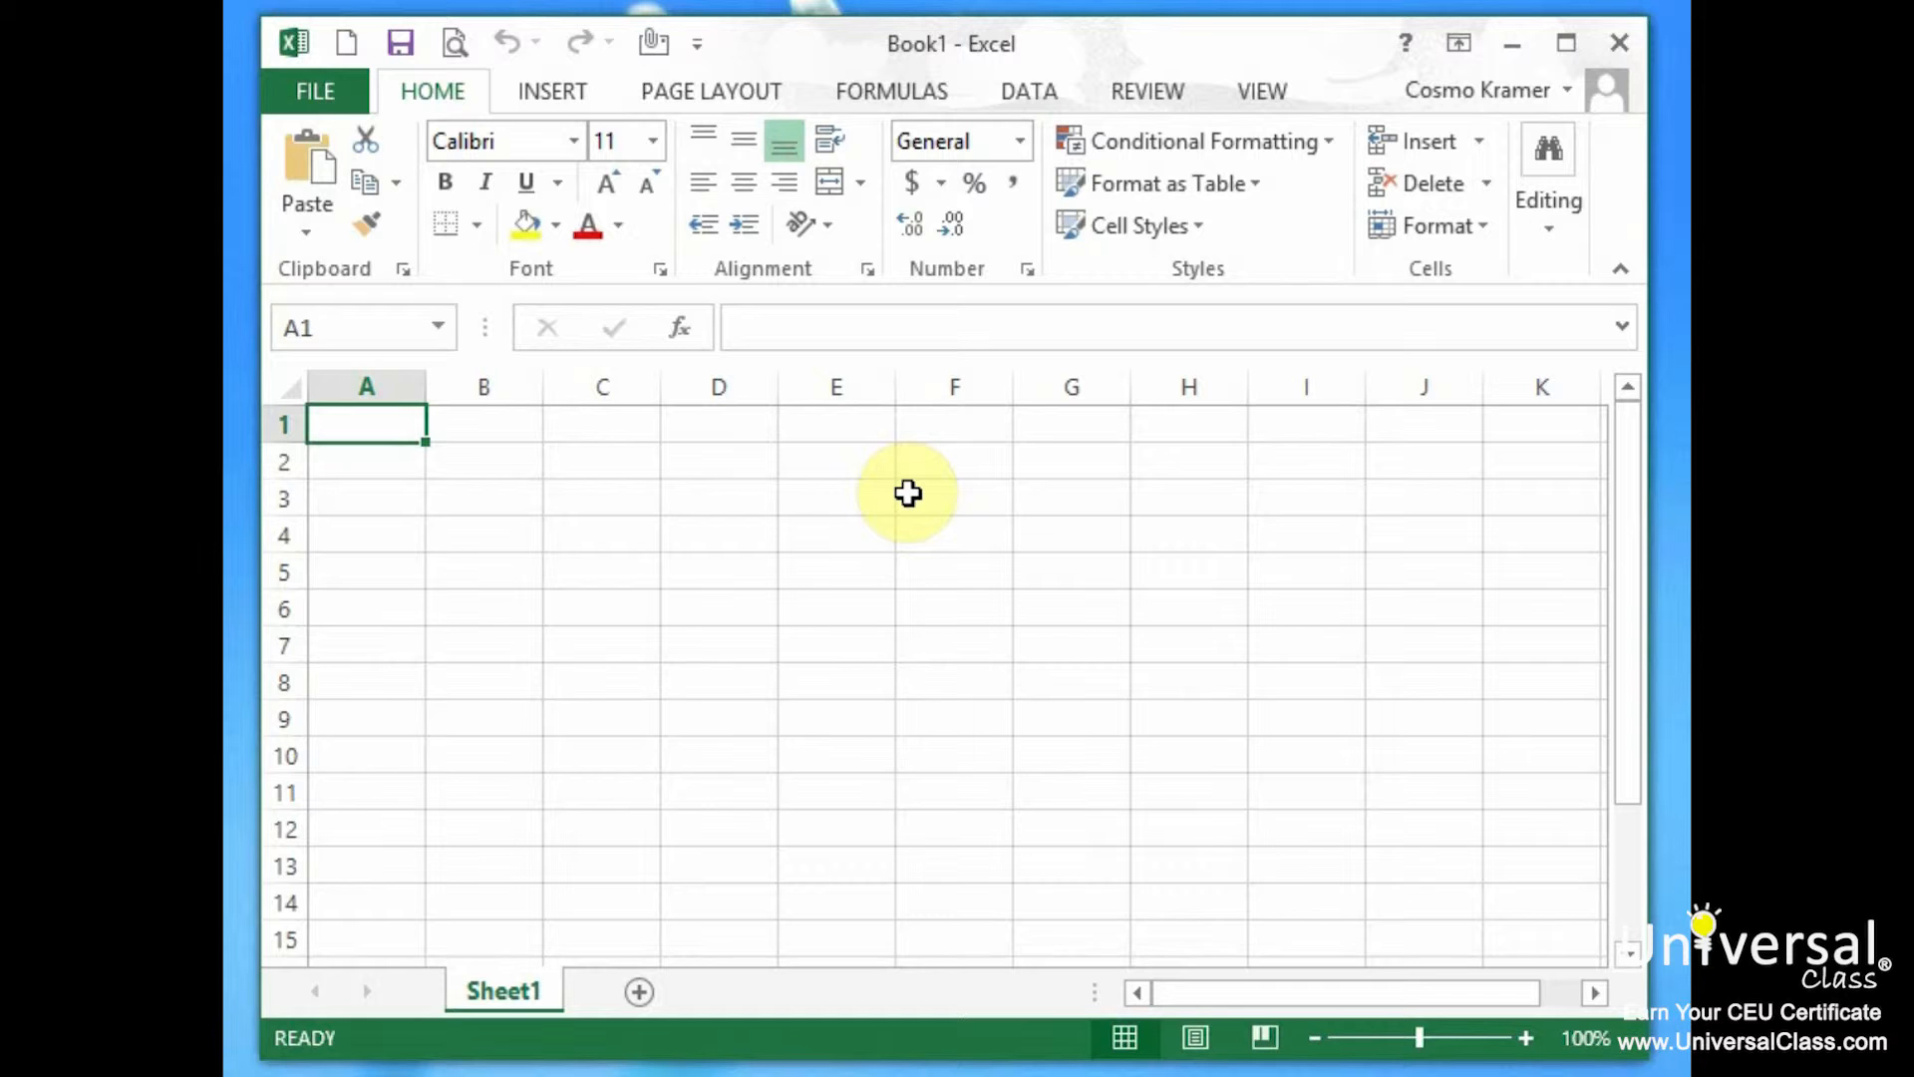
Enter the bold heading 'Adding Images' in cell A1.
text(Adding Images)
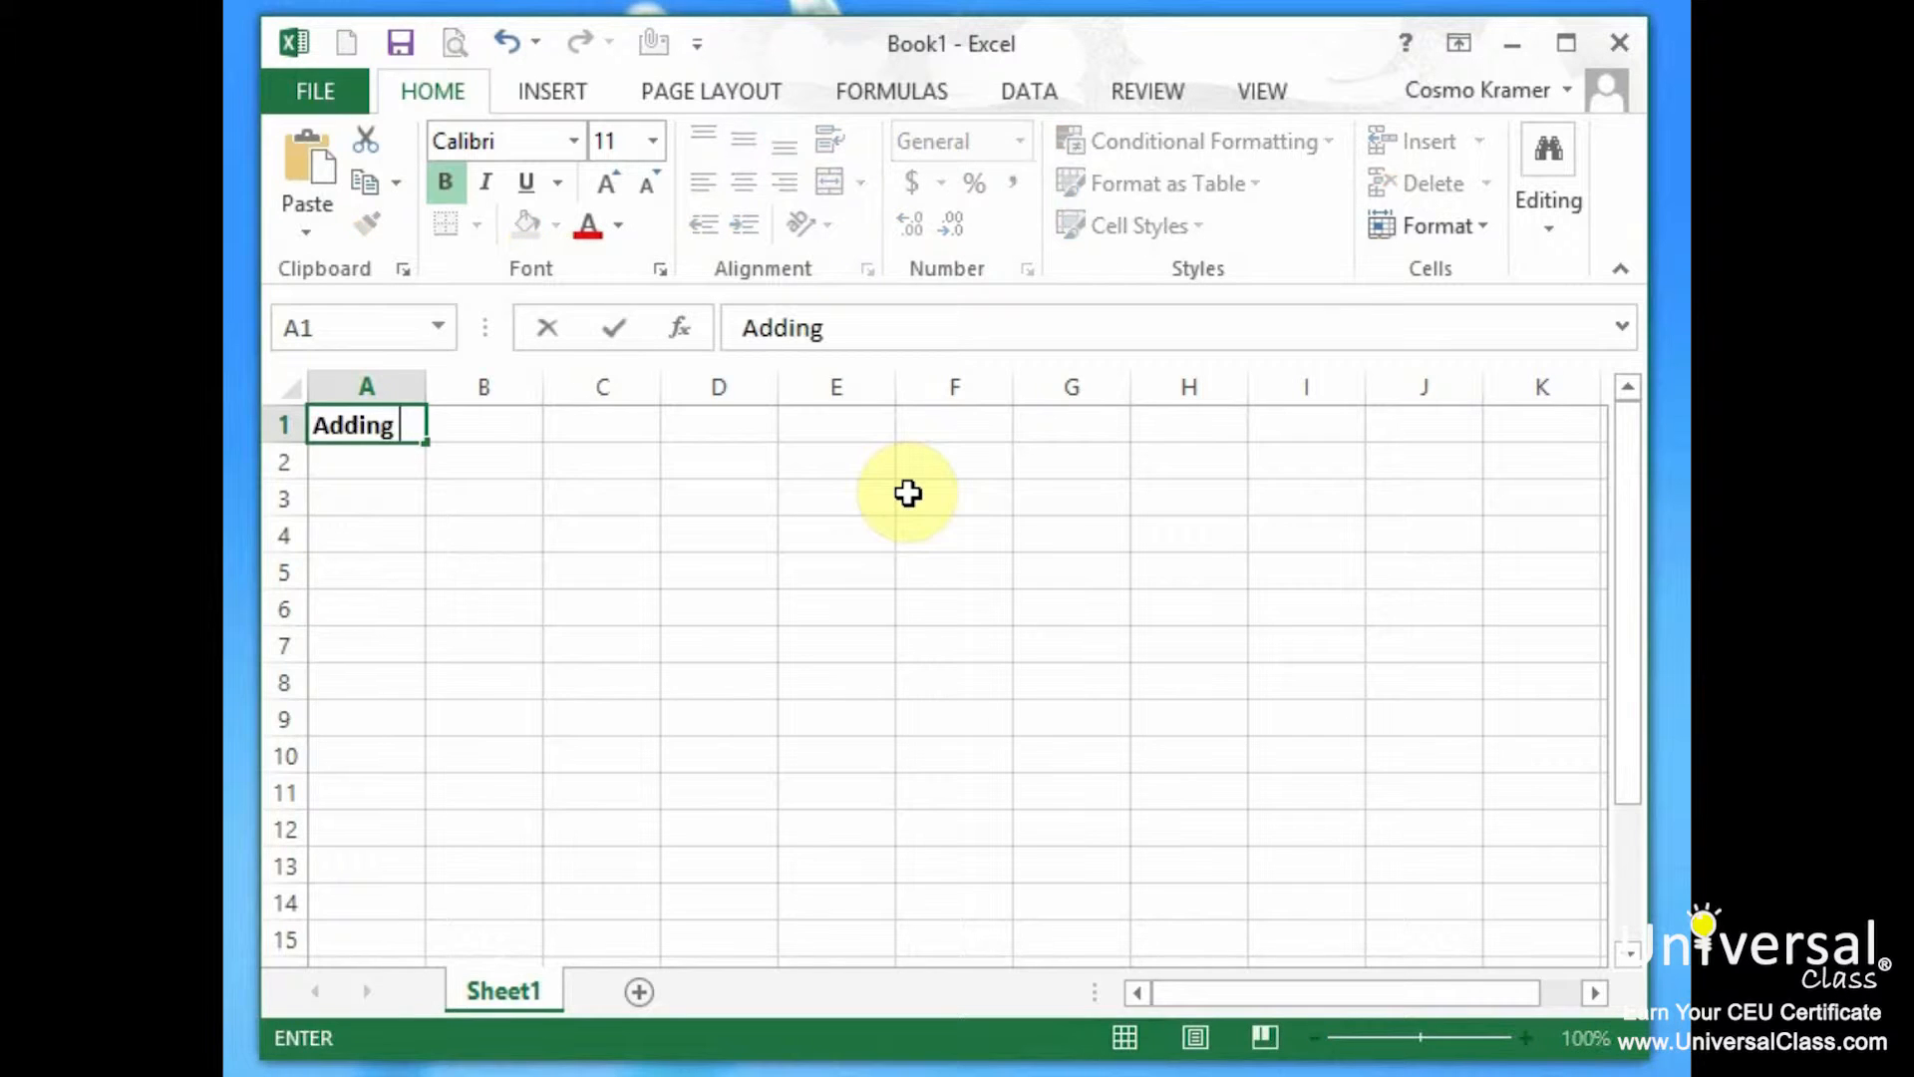
key(Return)
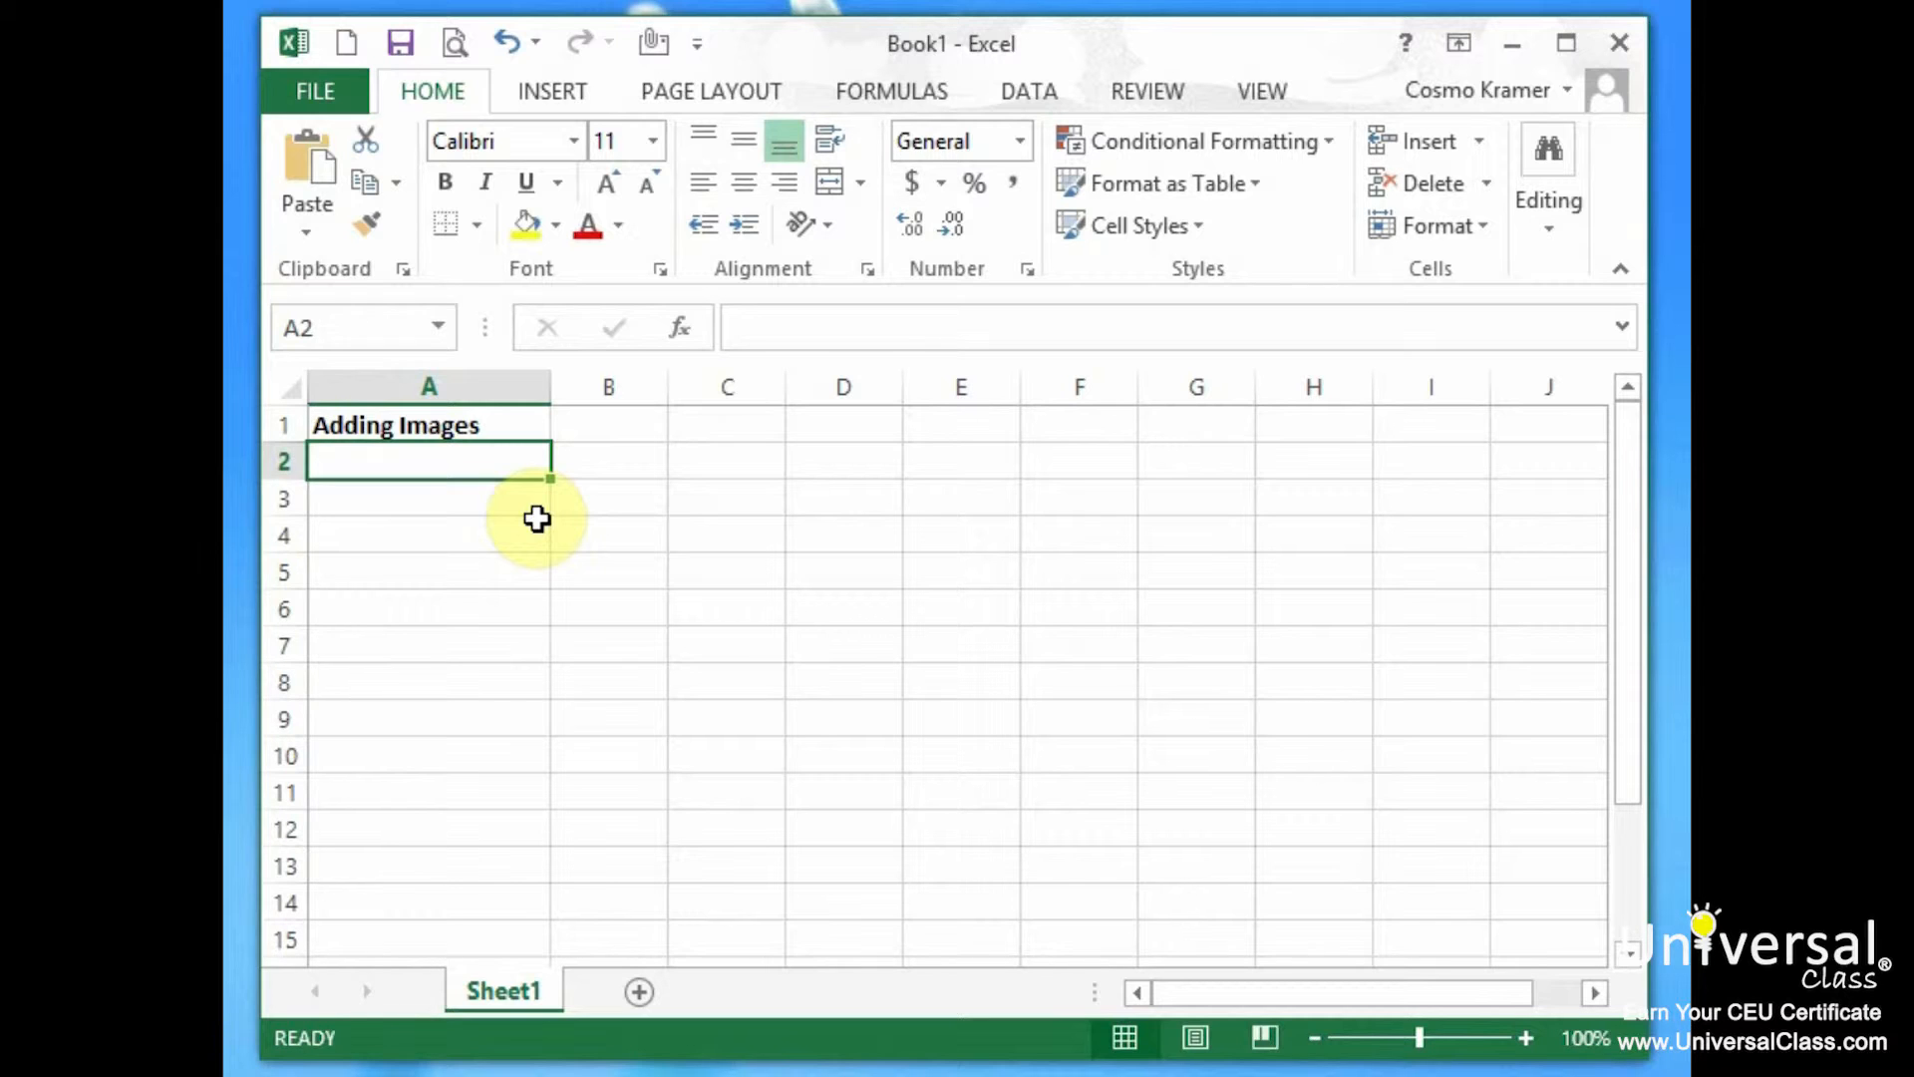
Insert the keyboard-and-wrench photo iStock_000005568 from the Pictures library.
click(499, 496)
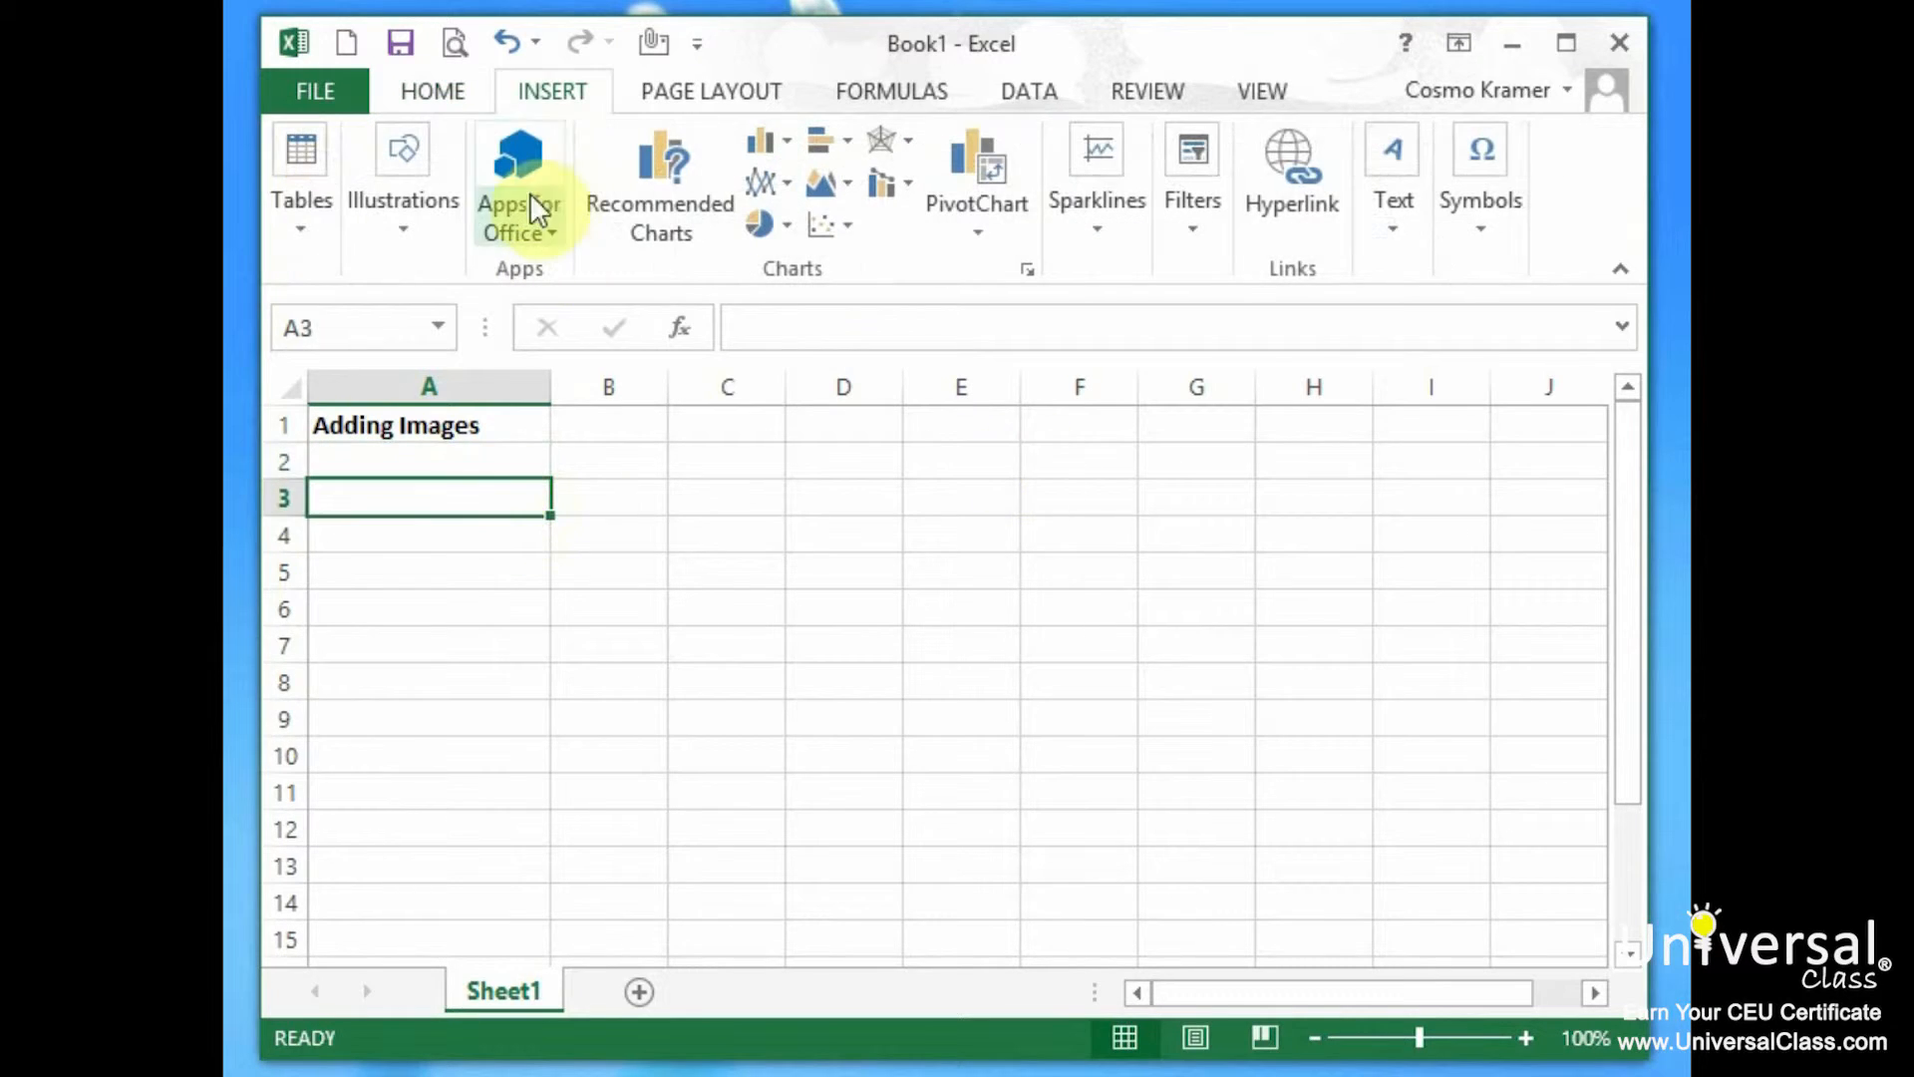
click(552, 90)
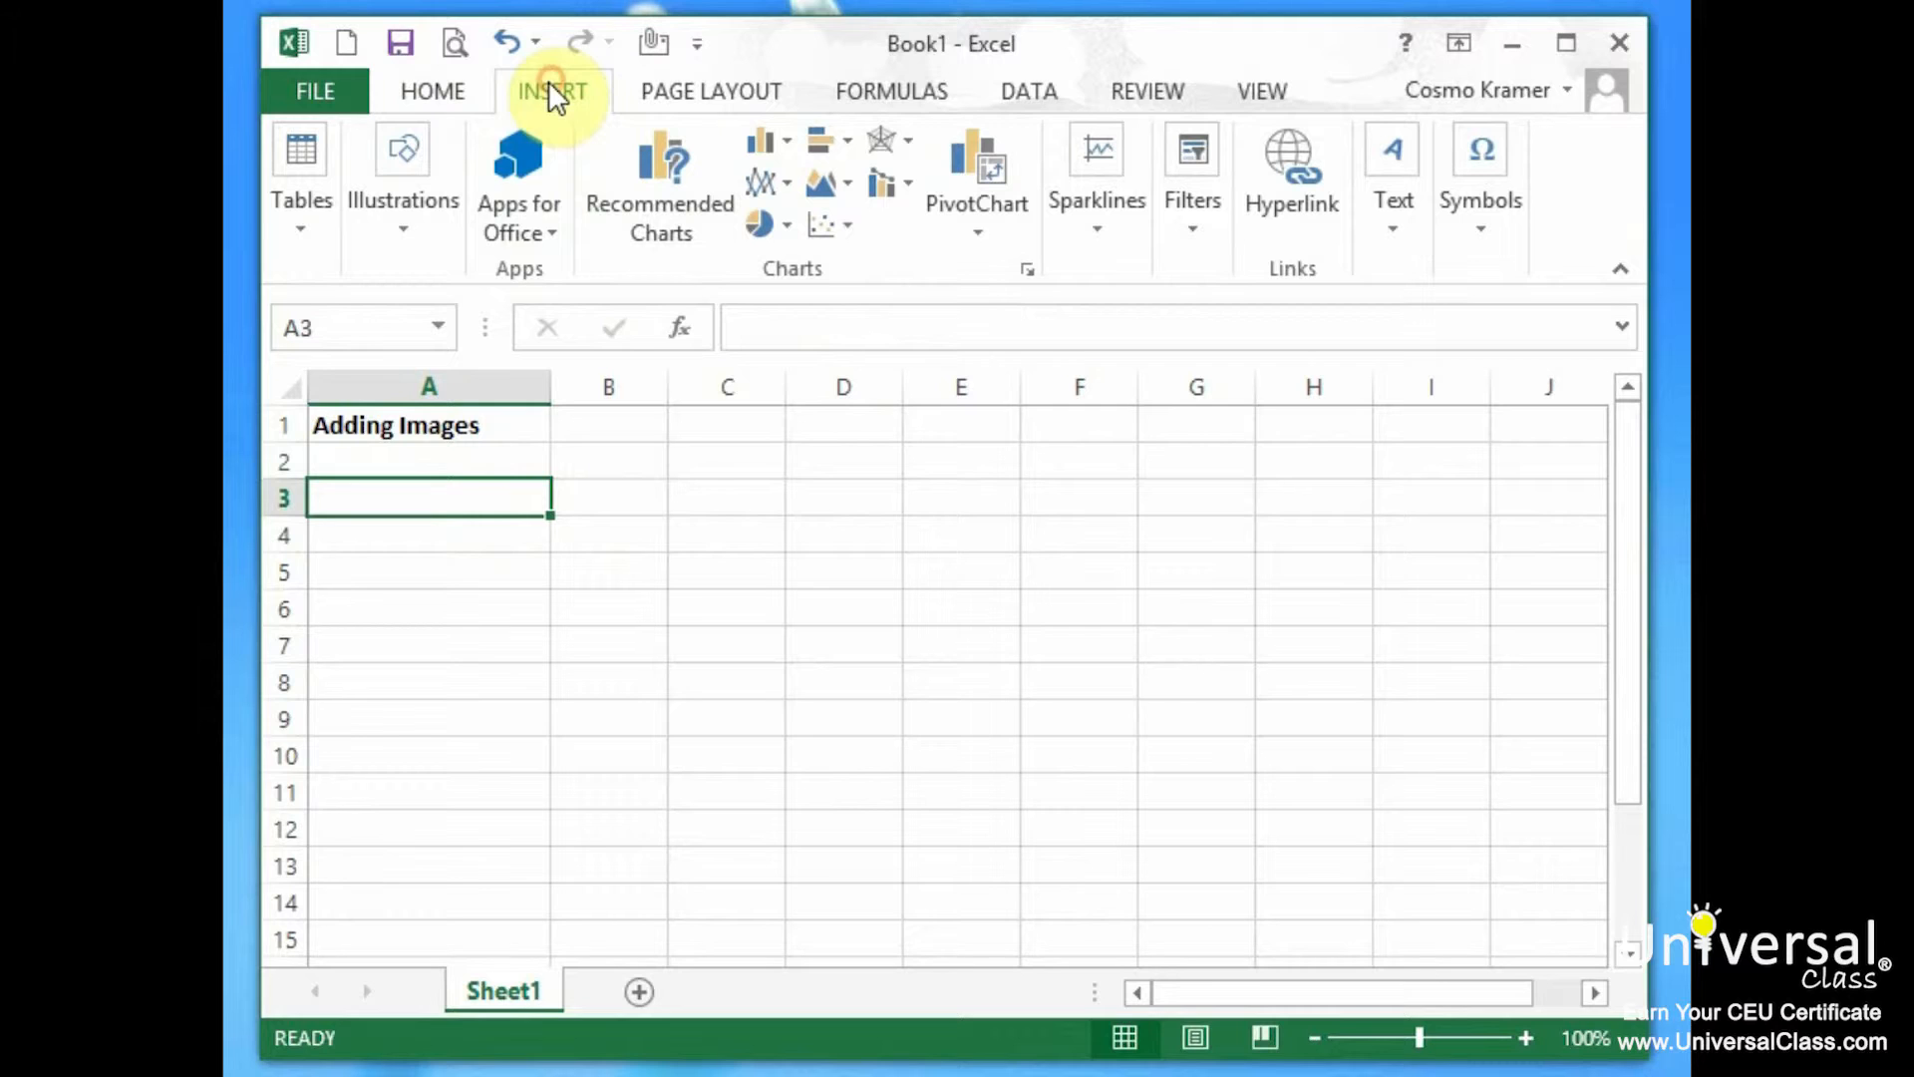
click(403, 231)
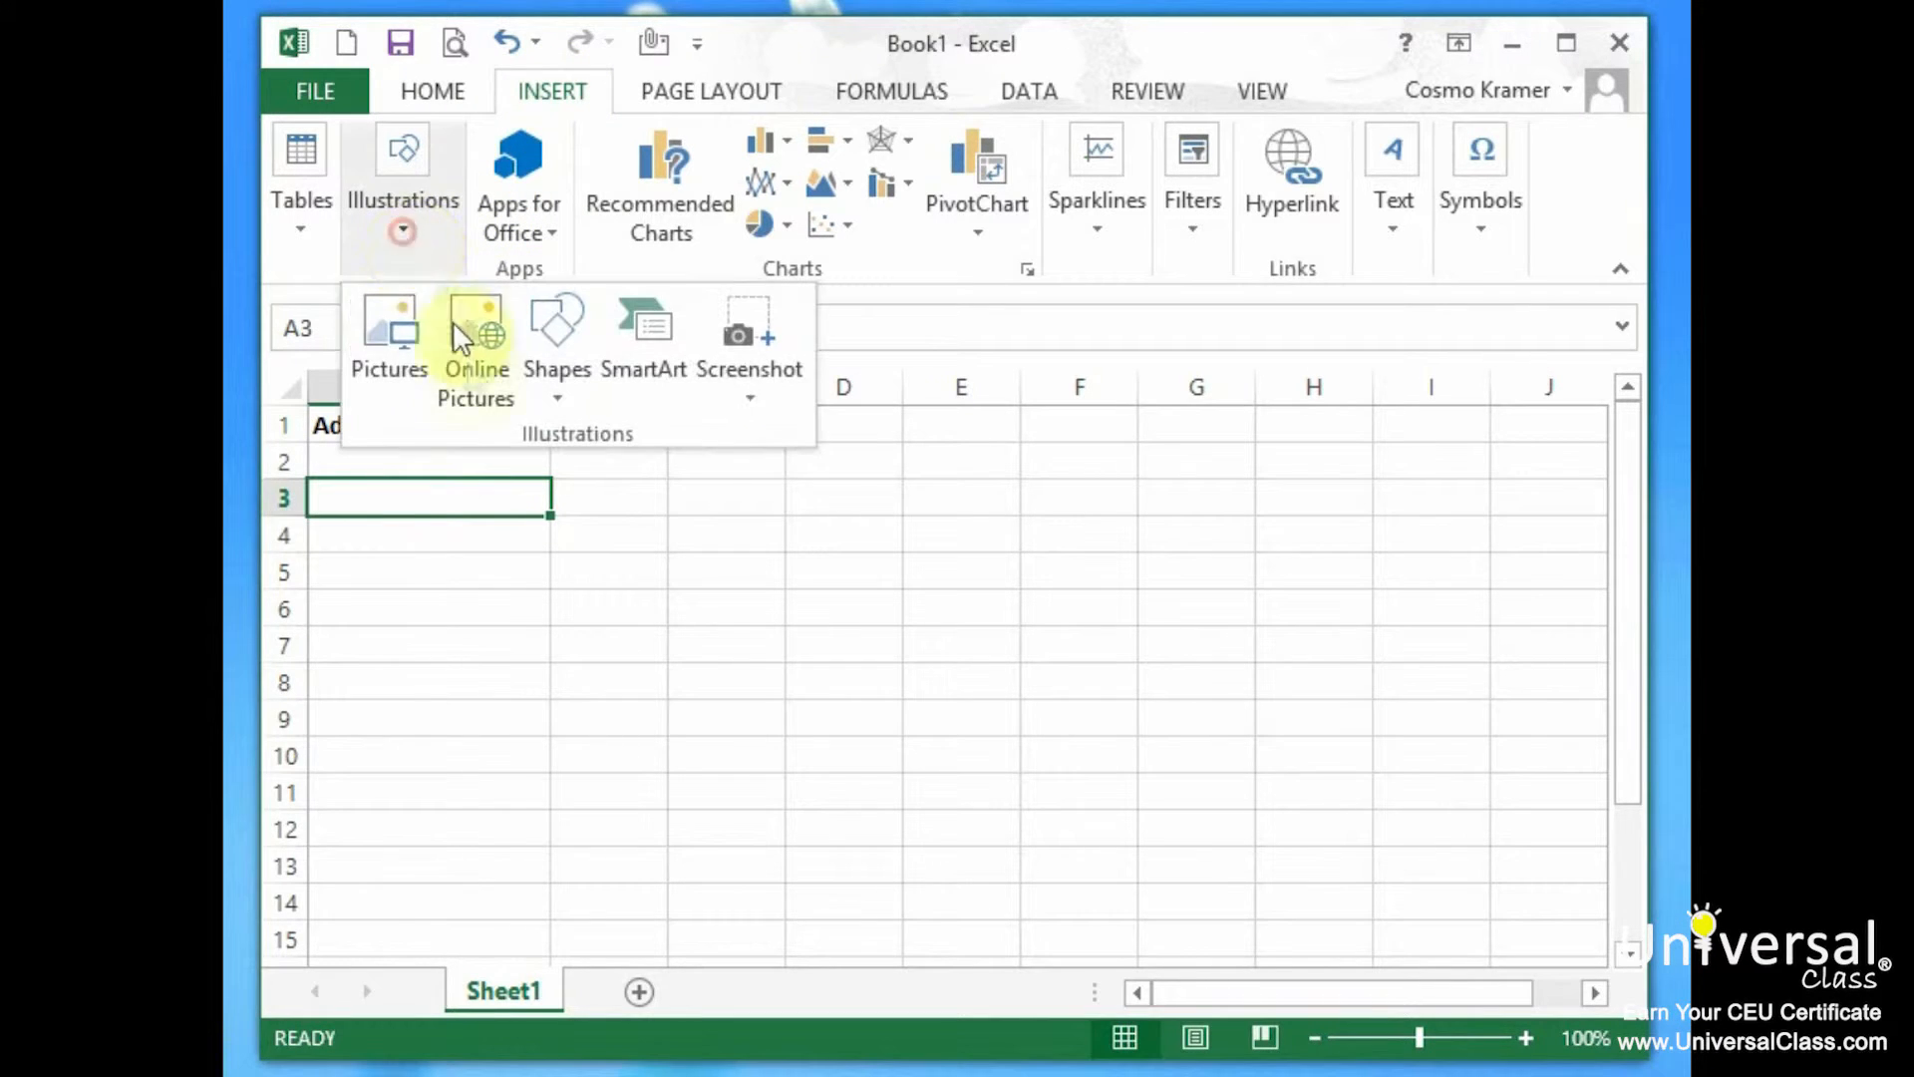
click(386, 374)
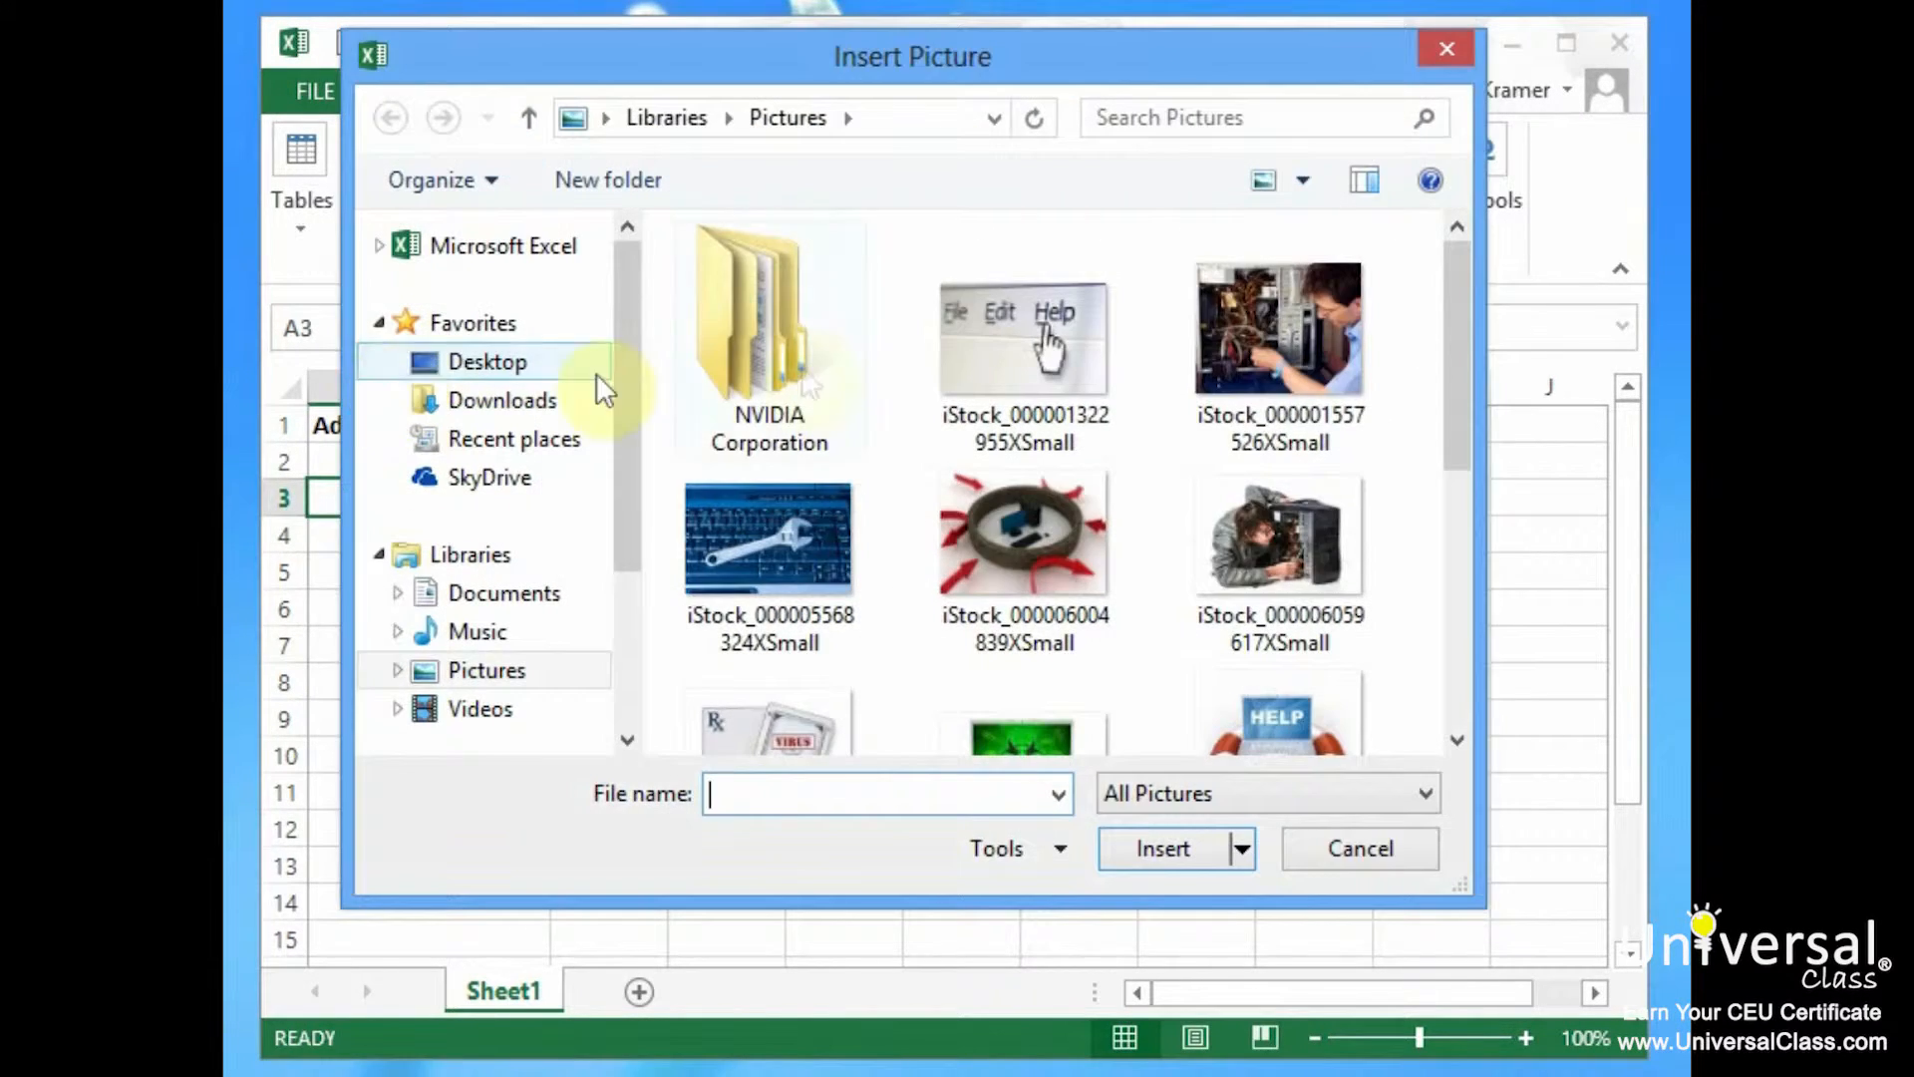
drag(1462, 337, 1456, 415)
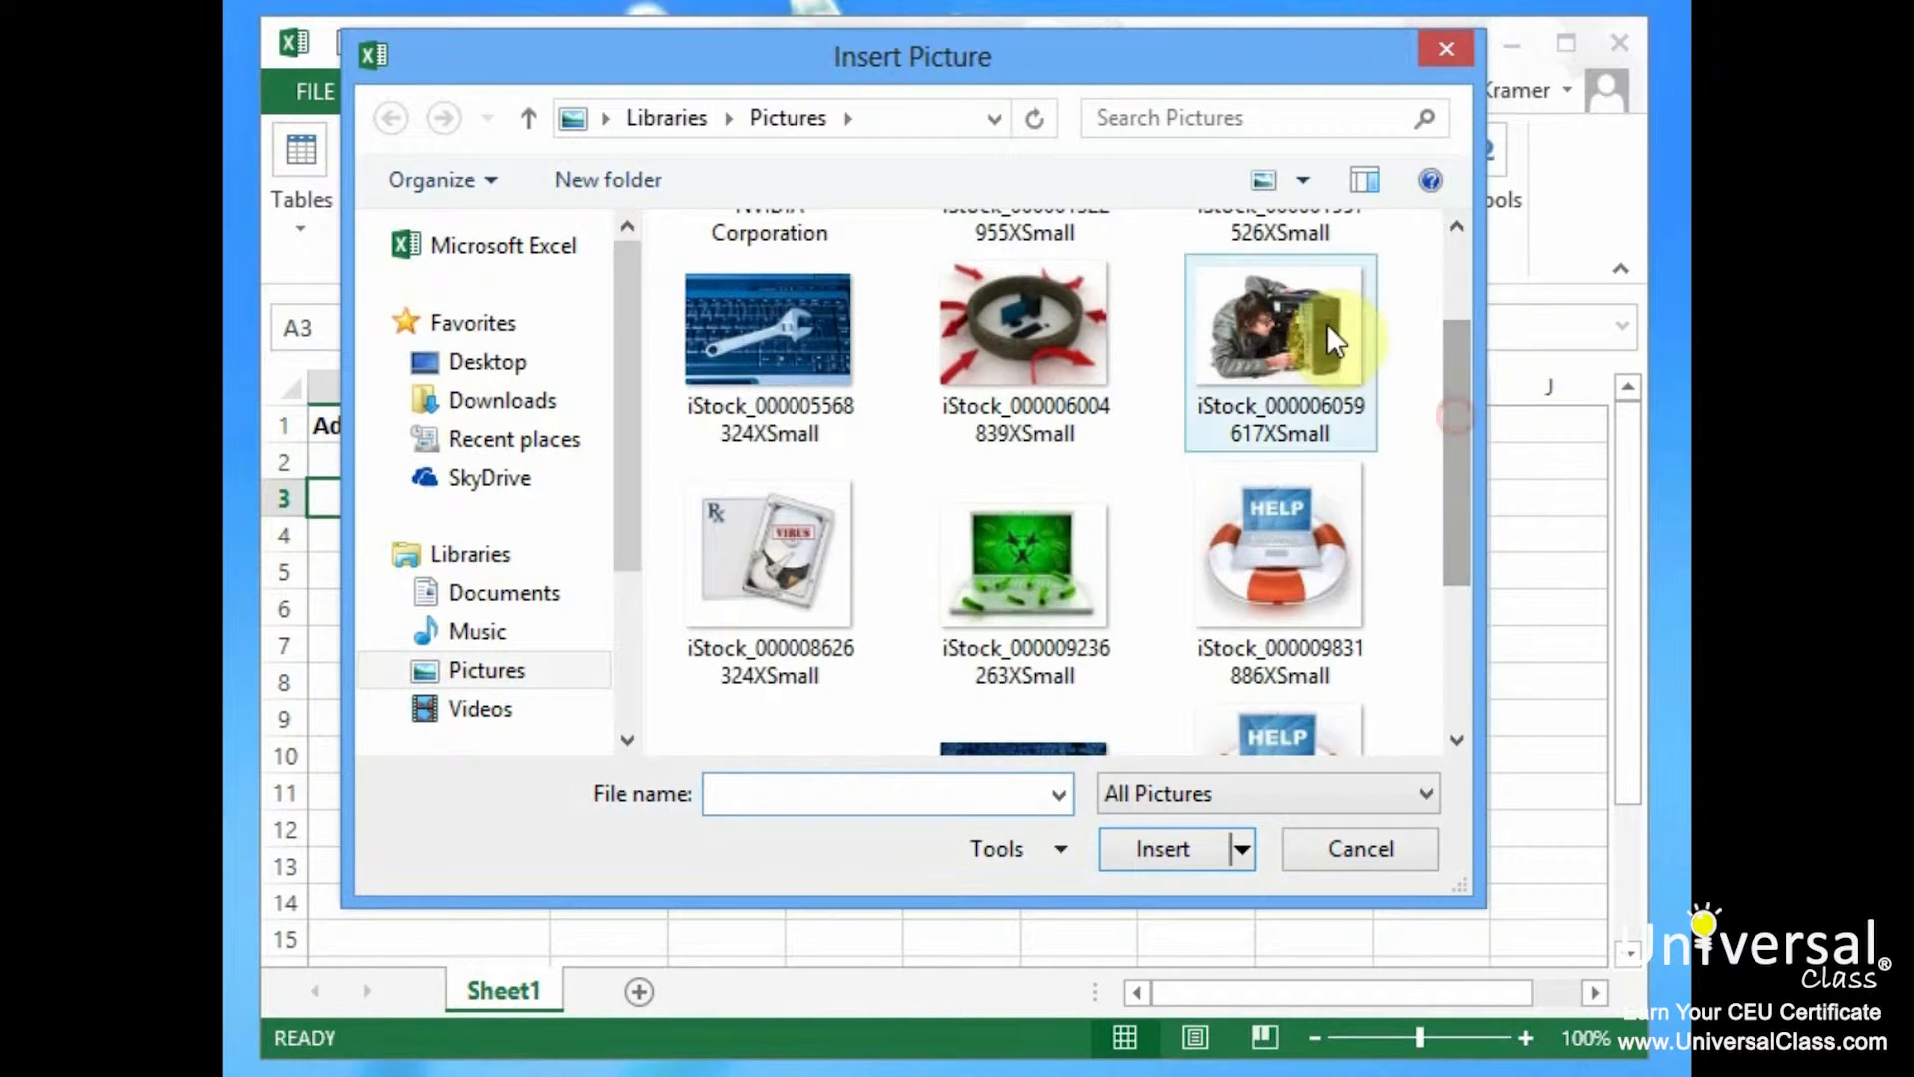
click(761, 354)
click(1184, 860)
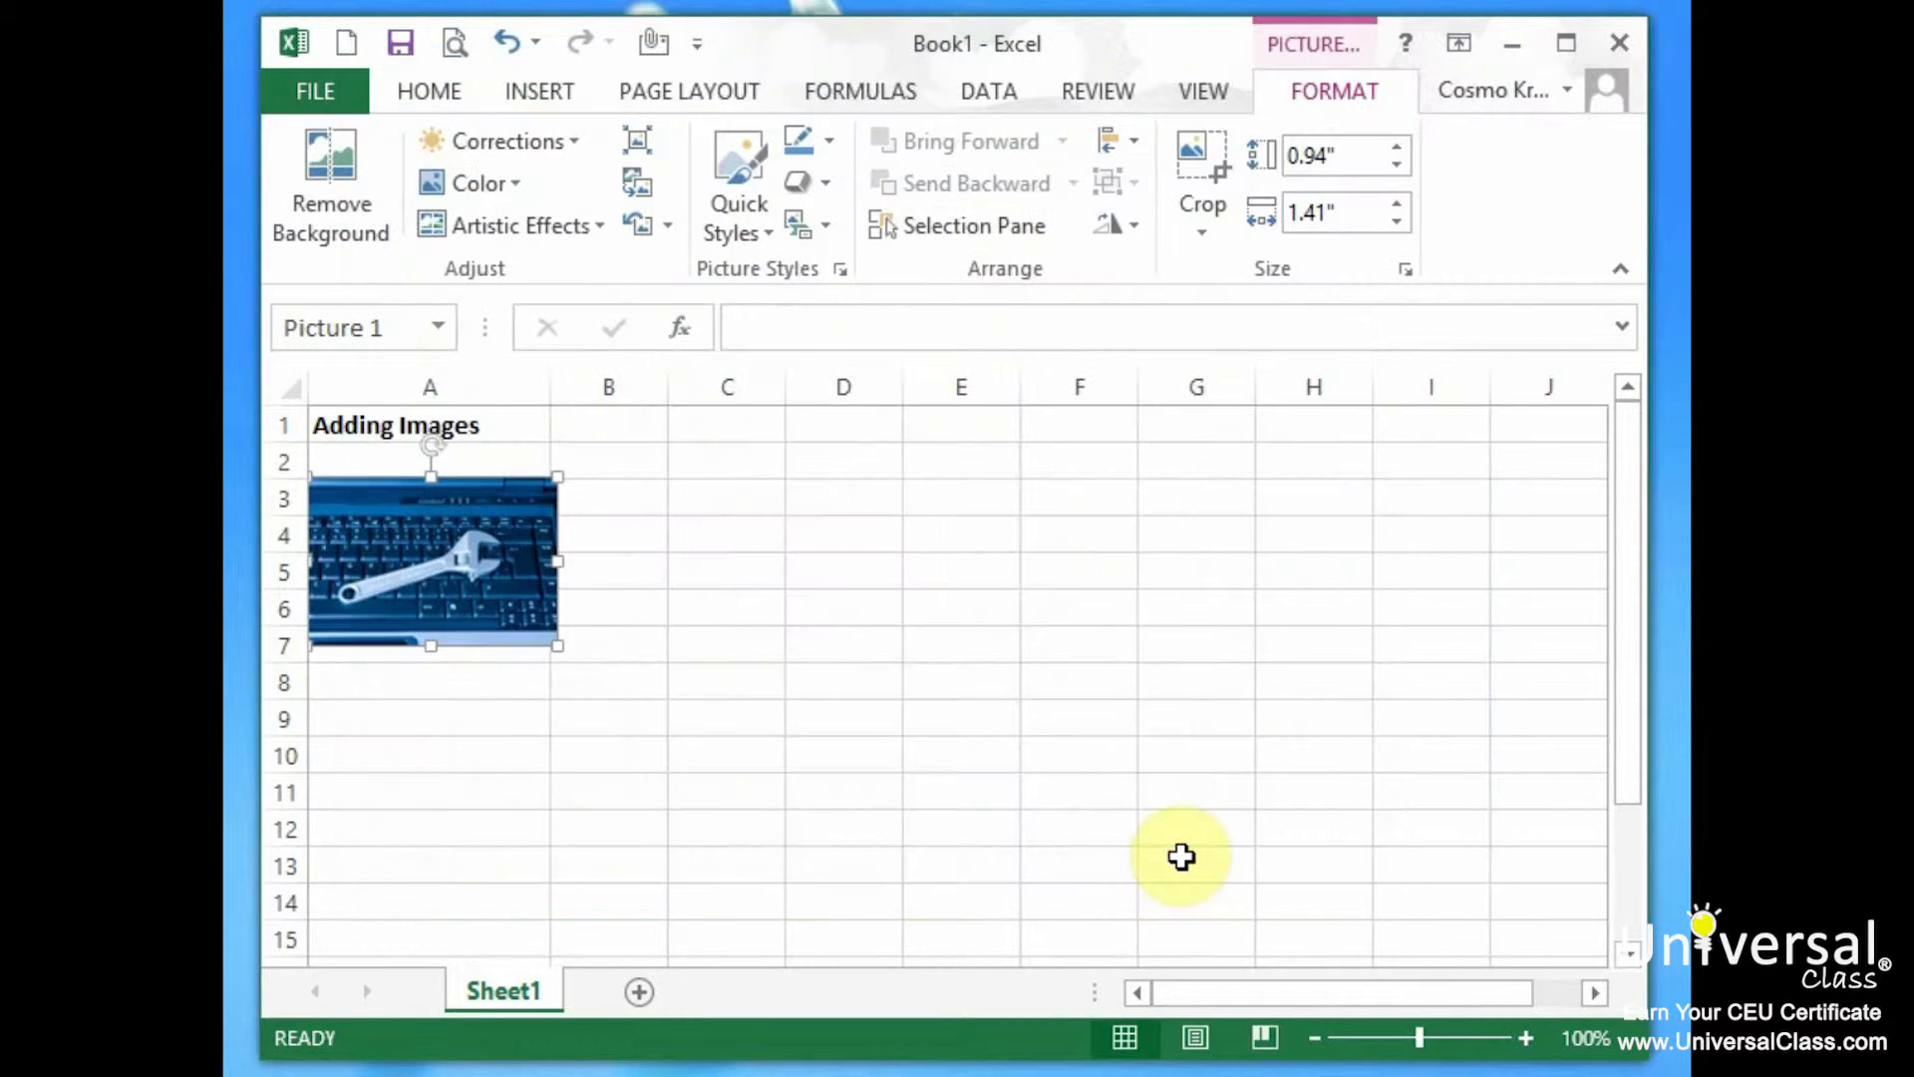
Move the photo beside column D and, after trying rotation and resizing, shrink it to 0.6 by 0.91 inches.
drag(454, 555, 904, 546)
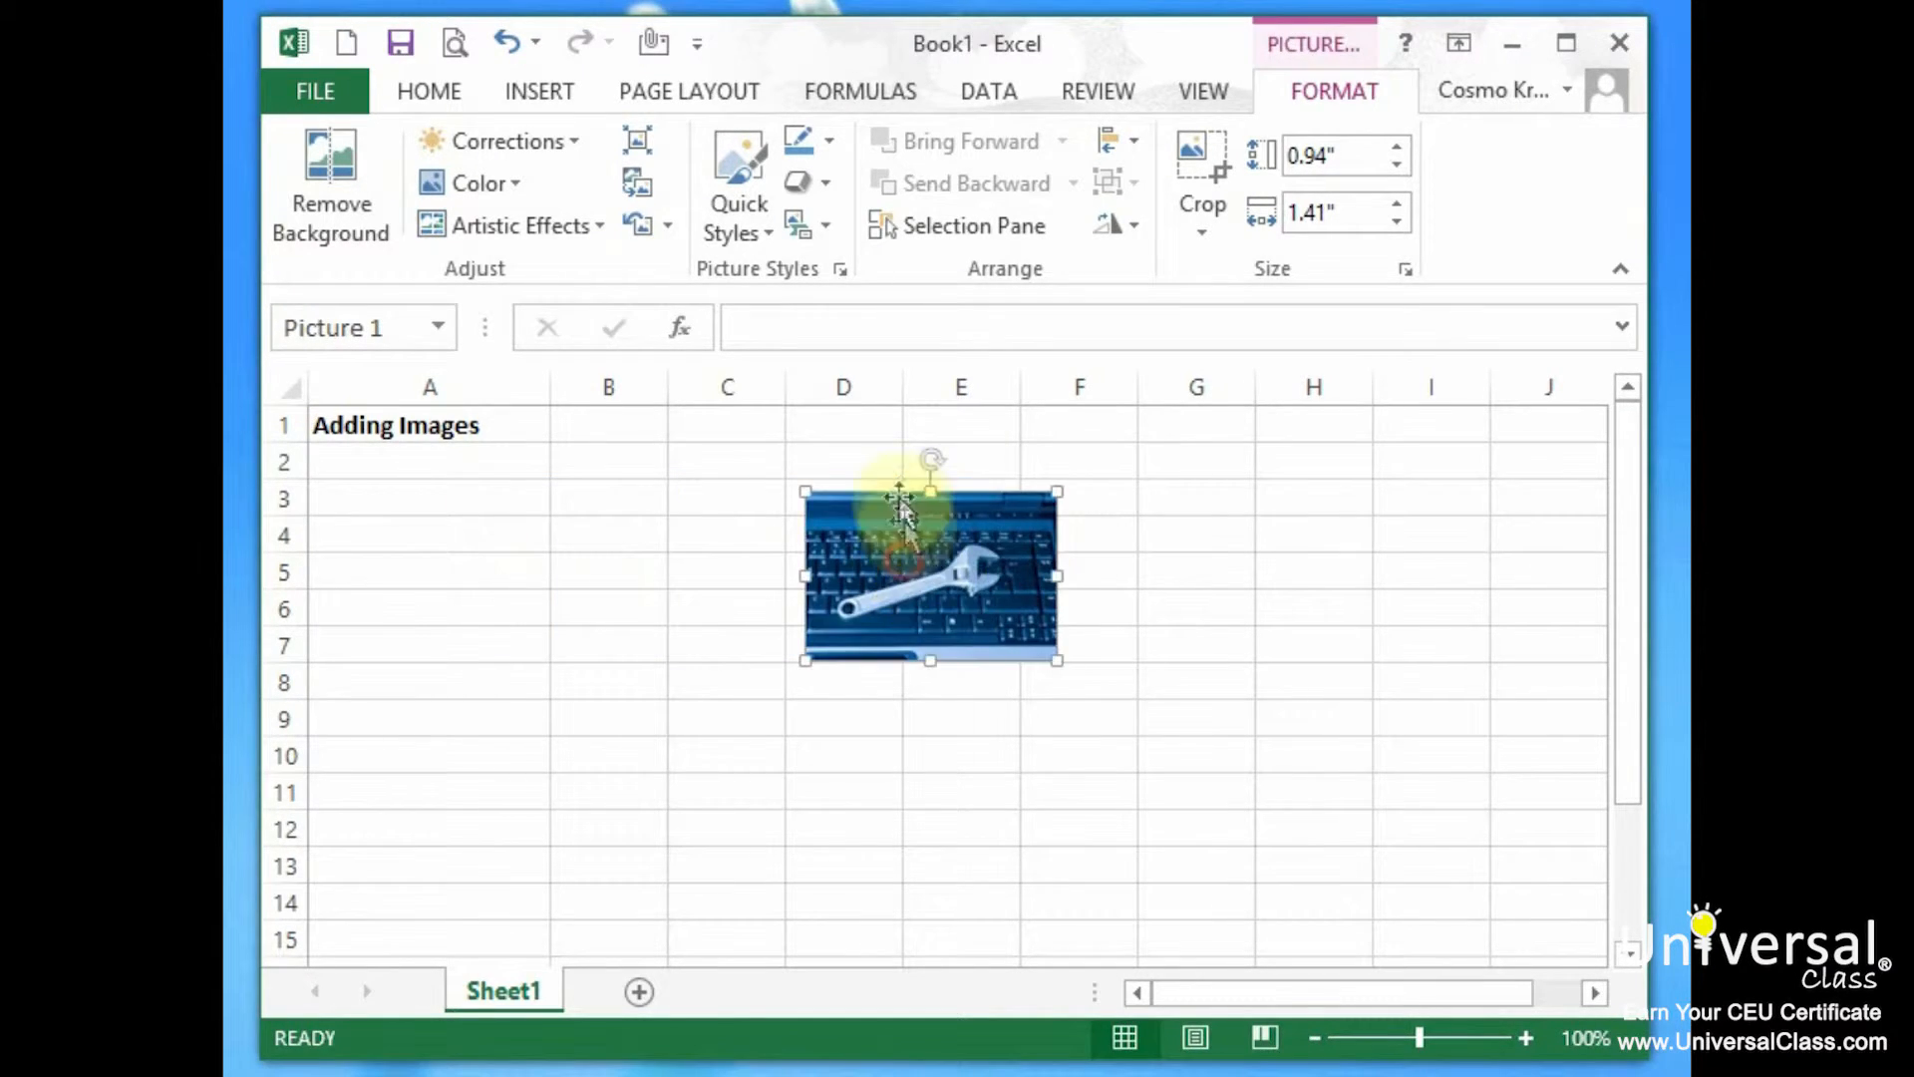
drag(936, 457, 889, 572)
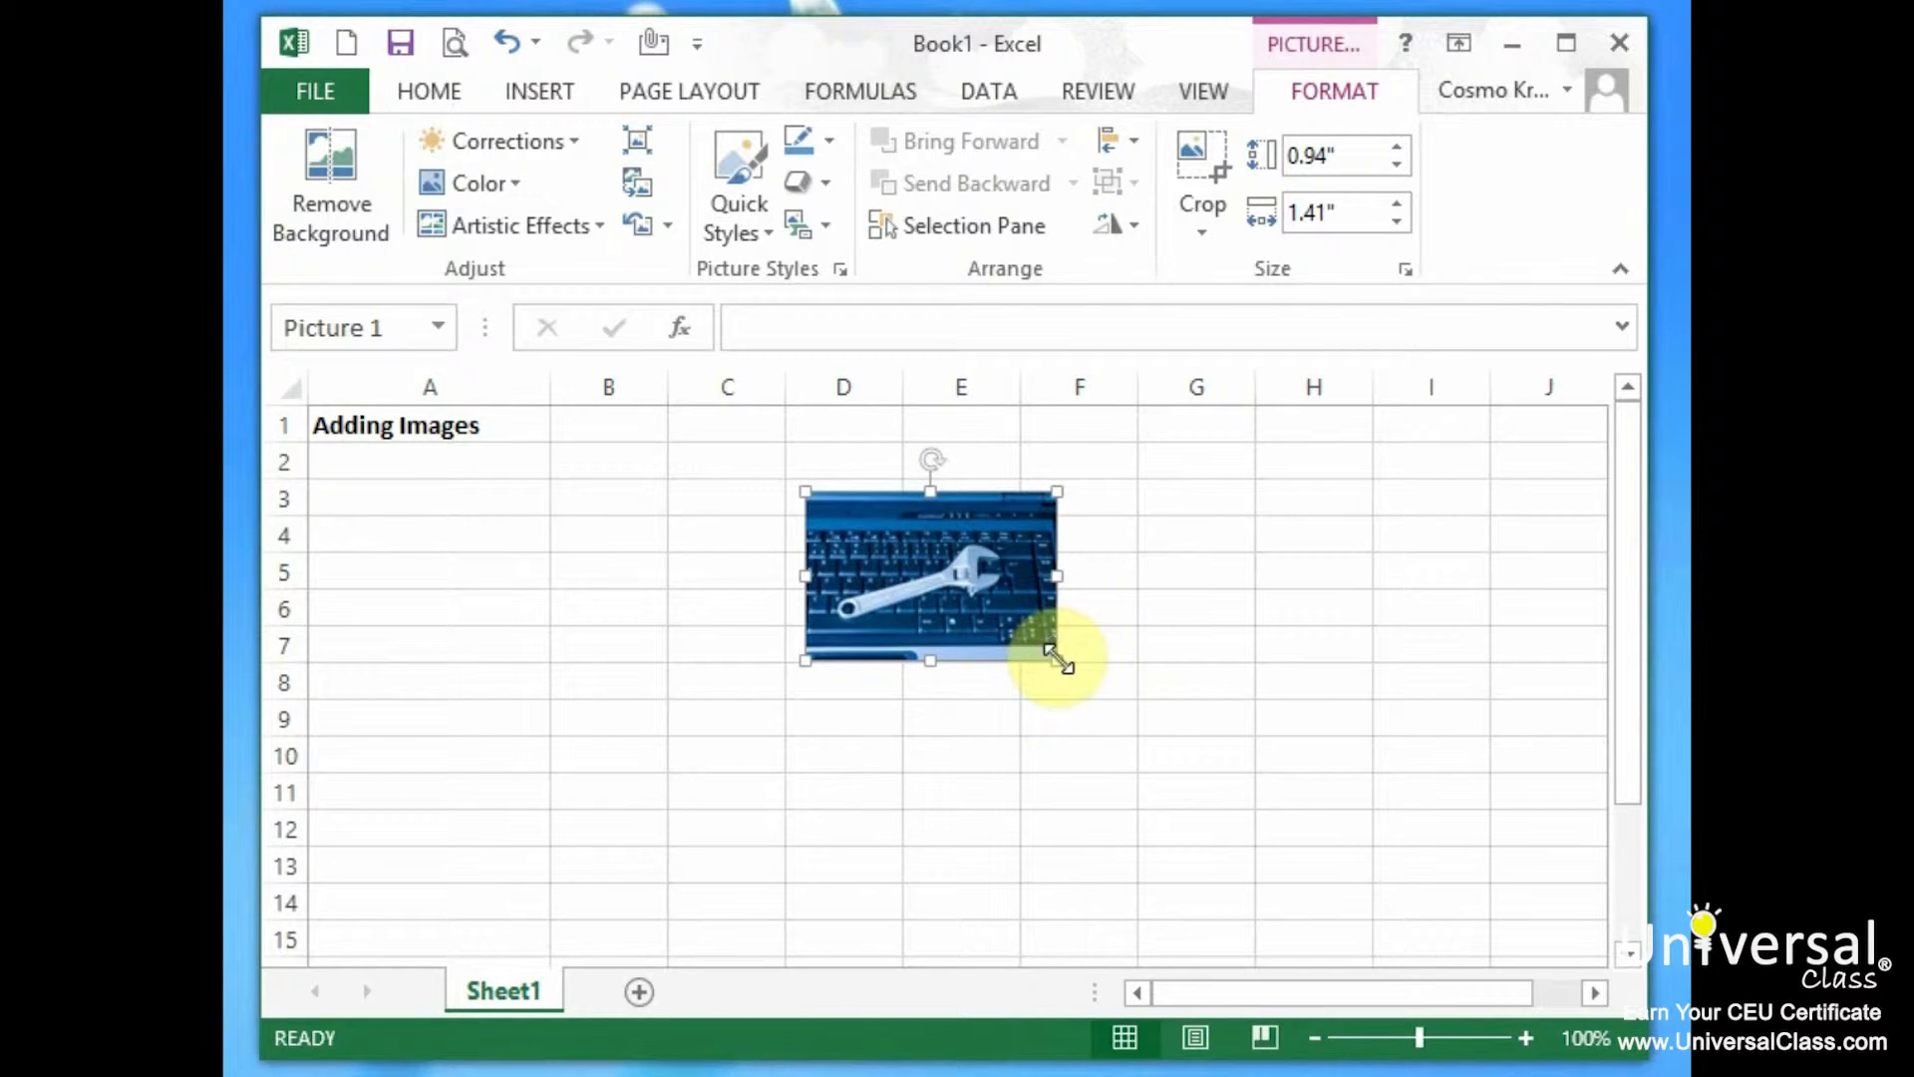
drag(1055, 573, 1187, 578)
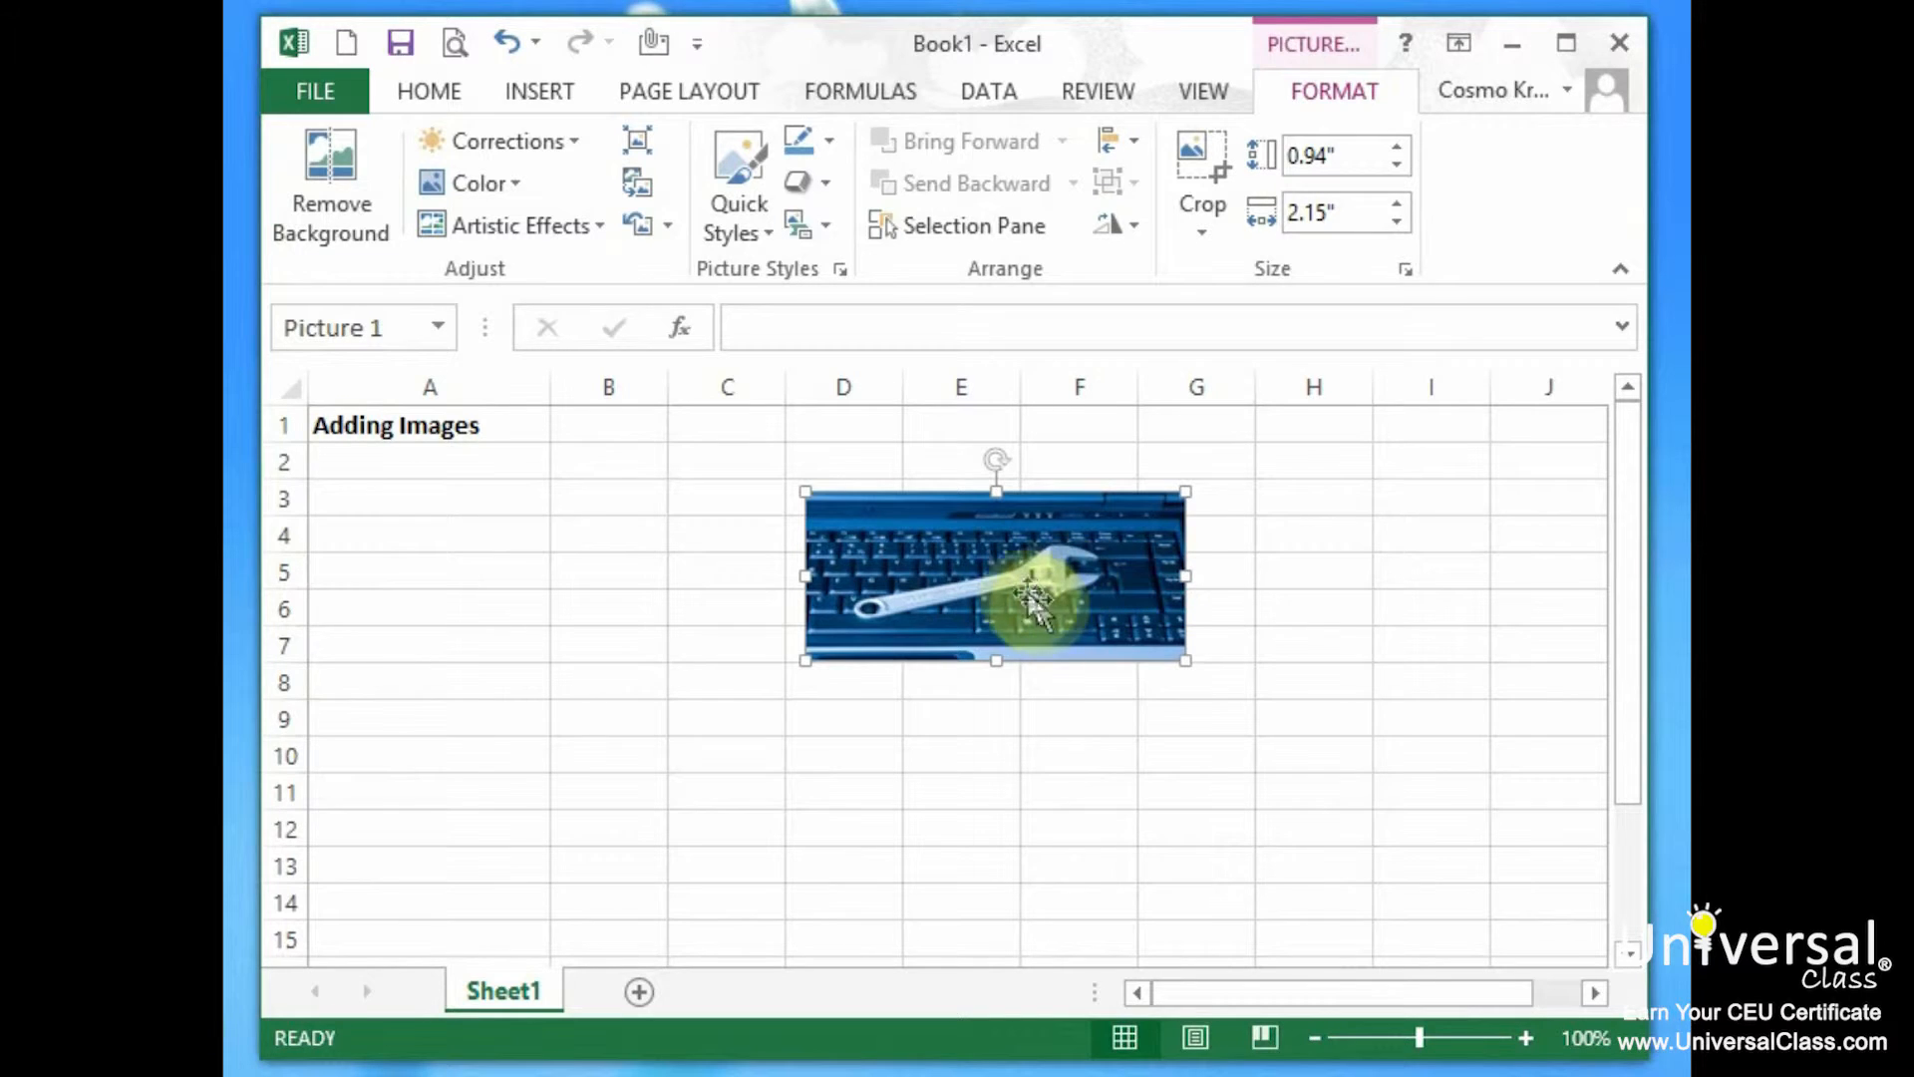
key(ctrl+z)
drag(1057, 662, 1259, 794)
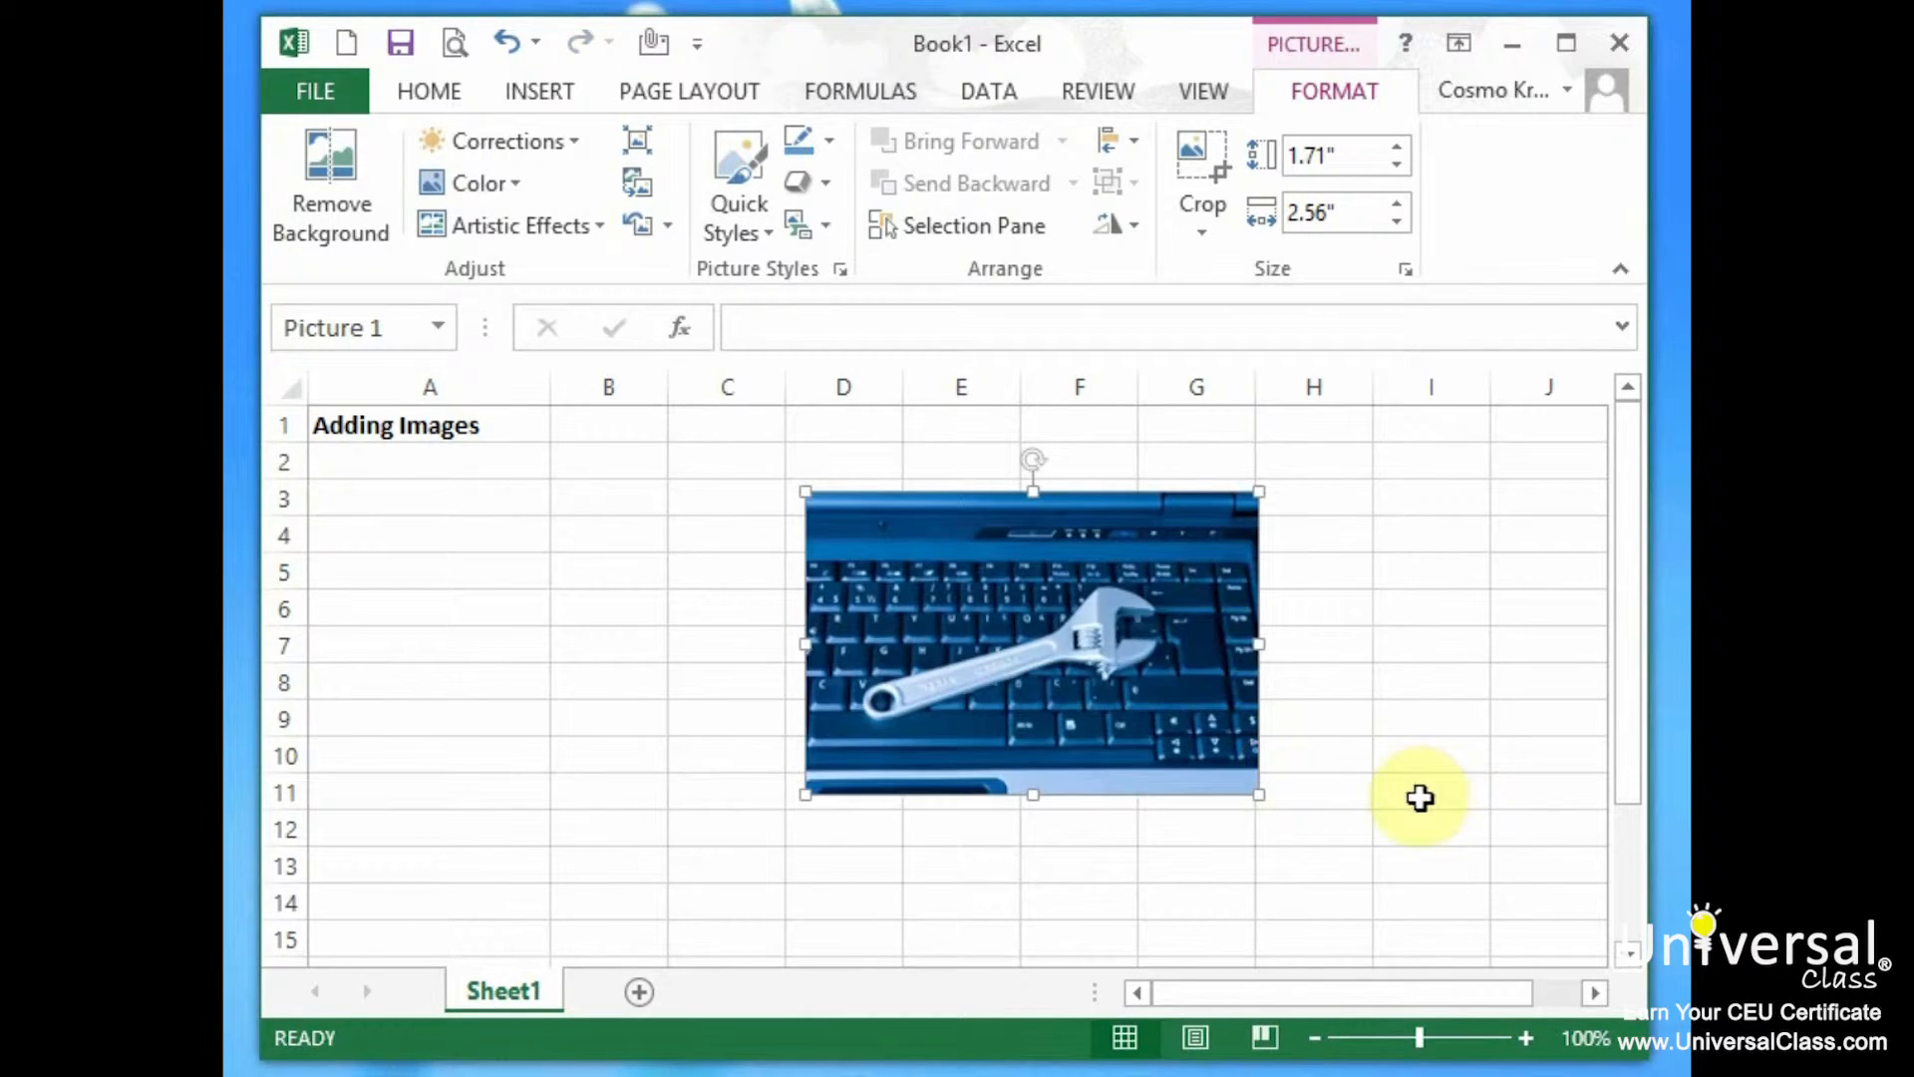
key(ctrl+z)
drag(1057, 662, 884, 467)
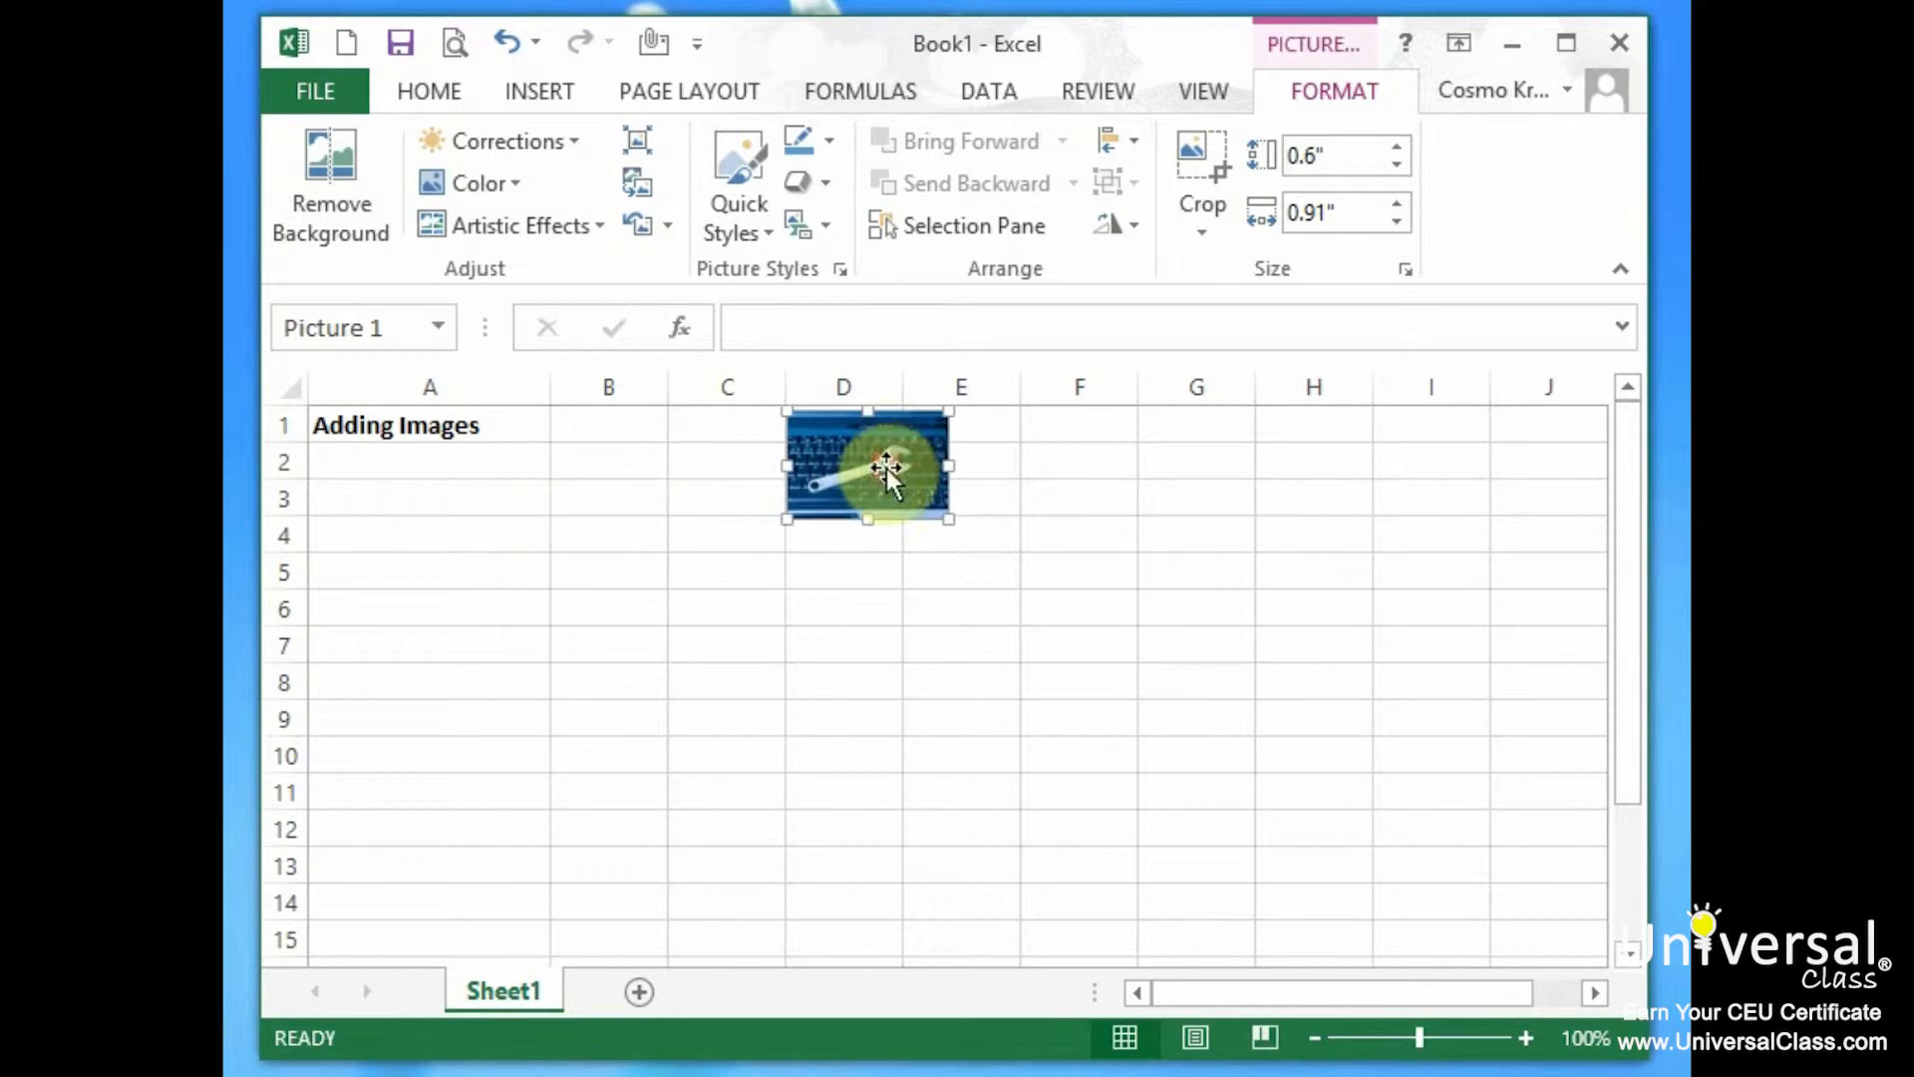
Type the heading 'Adding Online Pictures and Clipart' into cell A3.
click(389, 489)
text(Adding Online Pi)
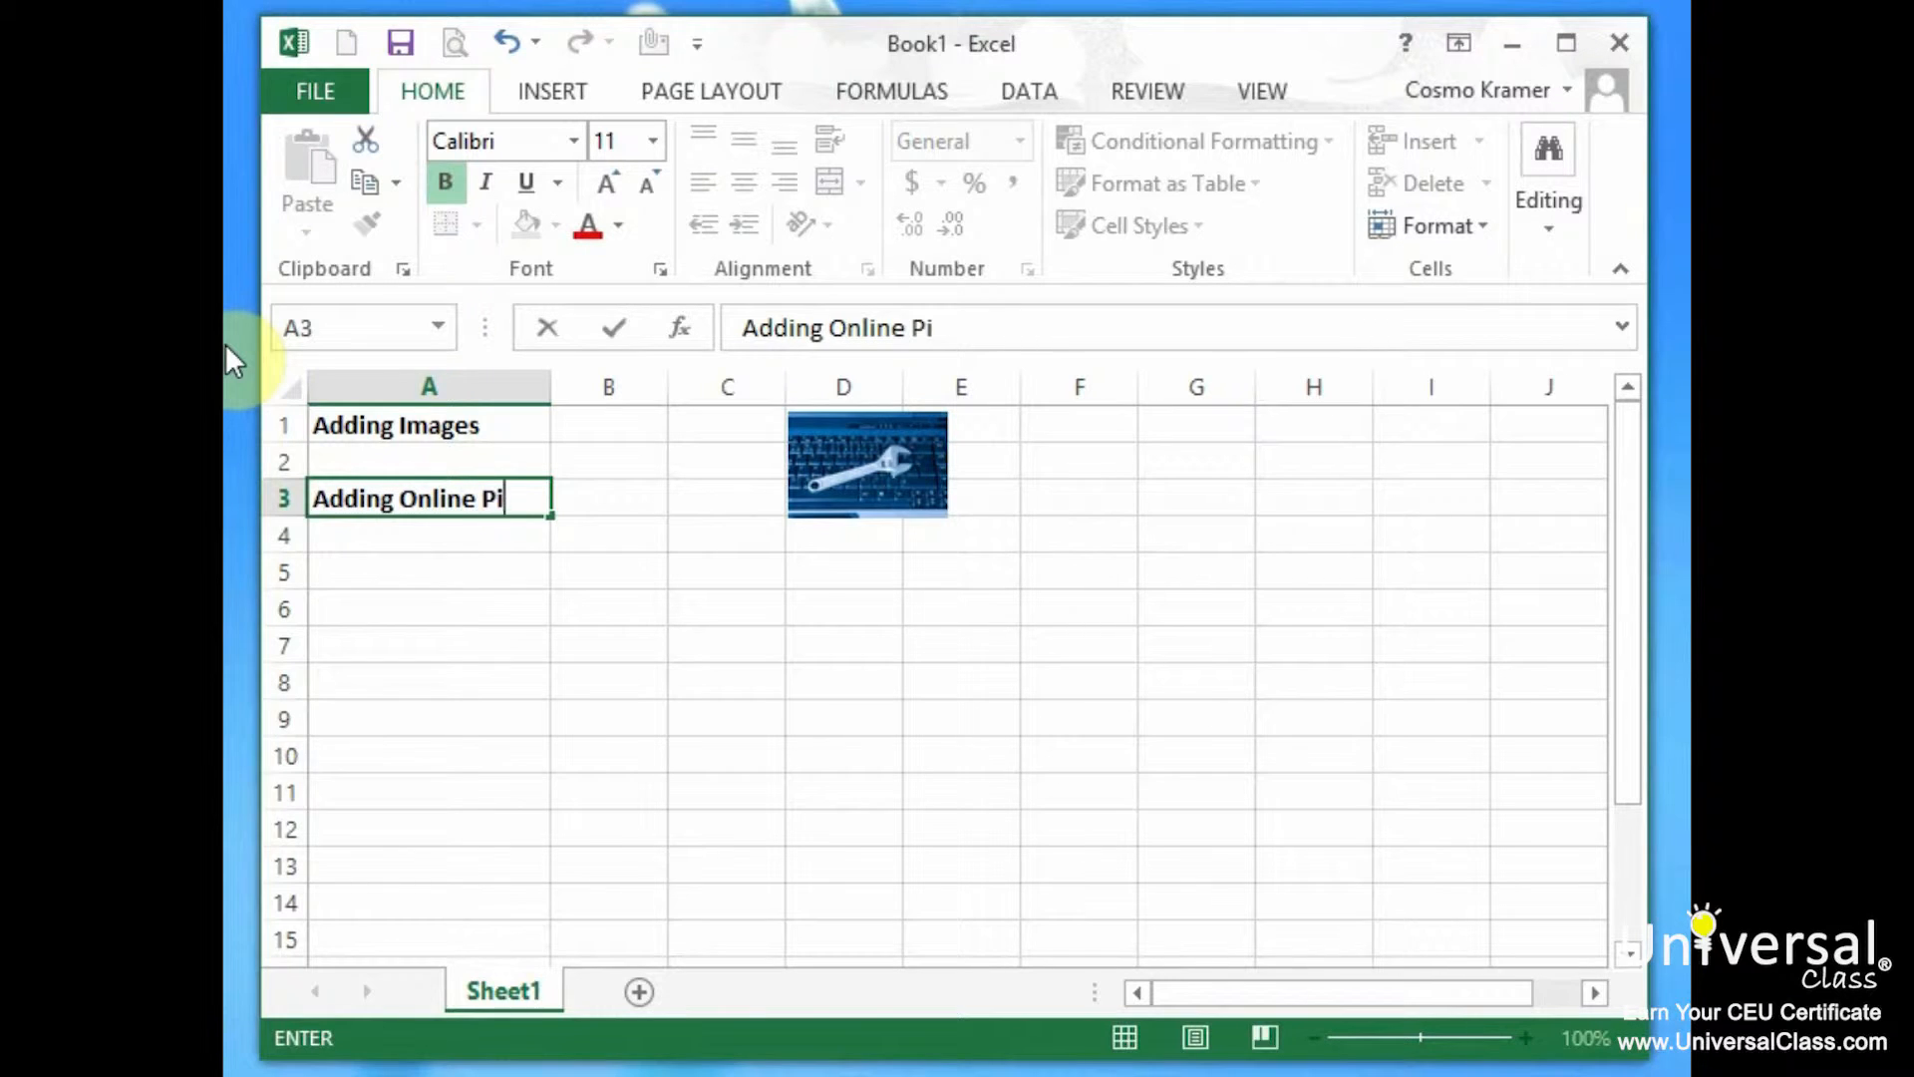
text(ctures and Clipar)
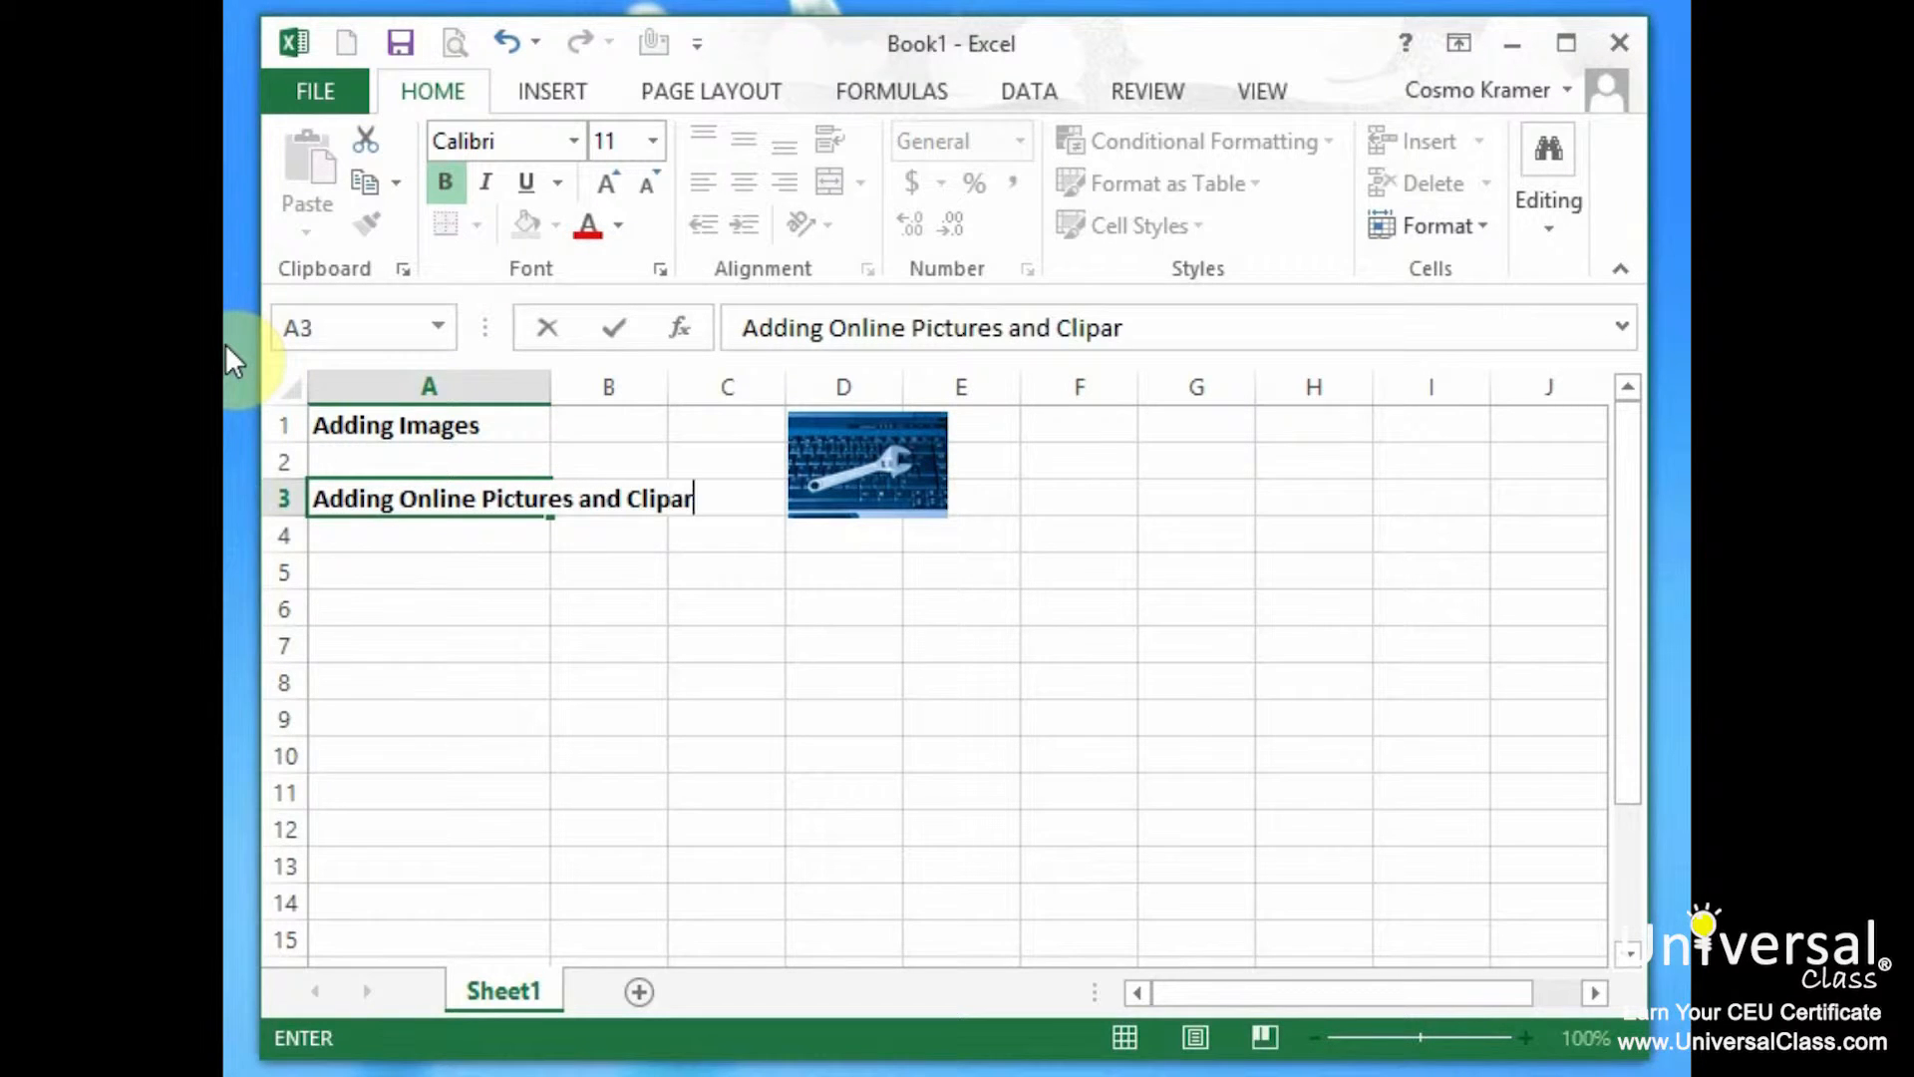
text(t)
key(Return)
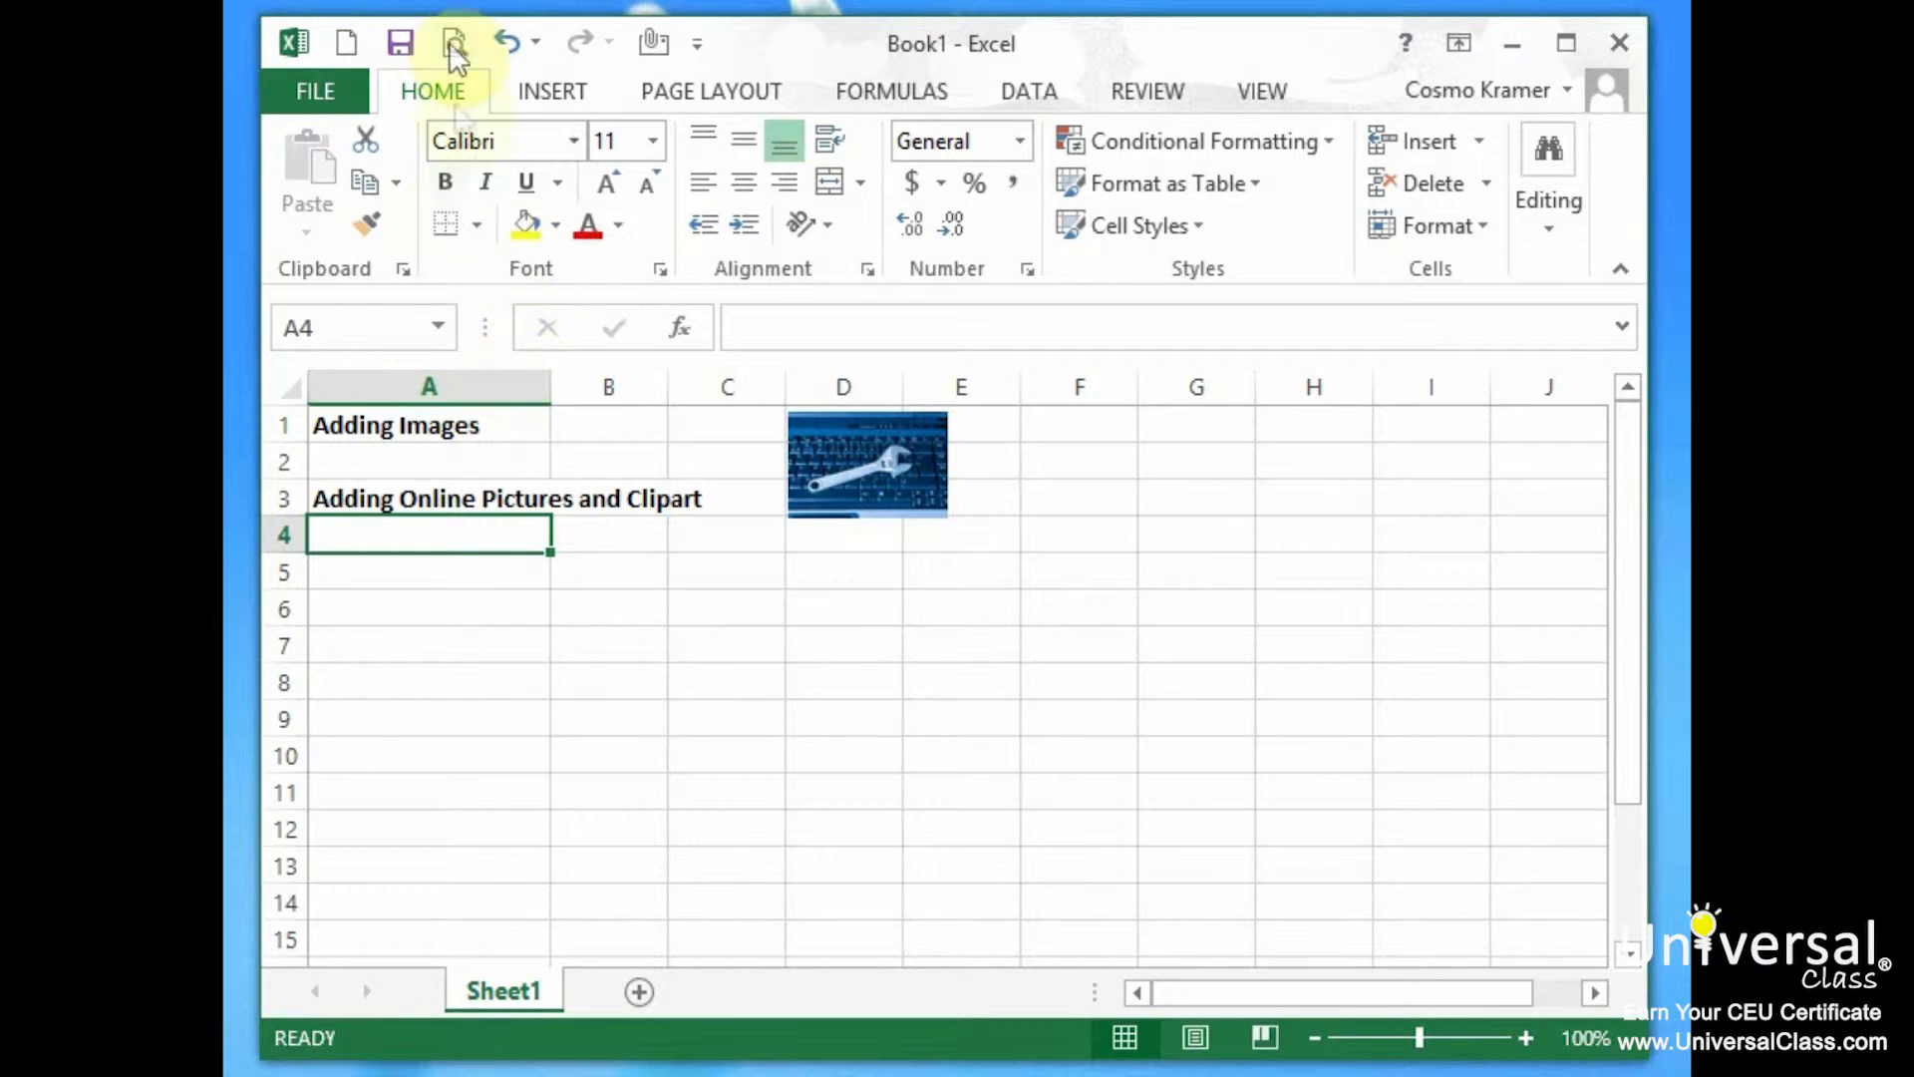
Search Office.com Clip Art for 'train' from Online Pictures.
click(570, 90)
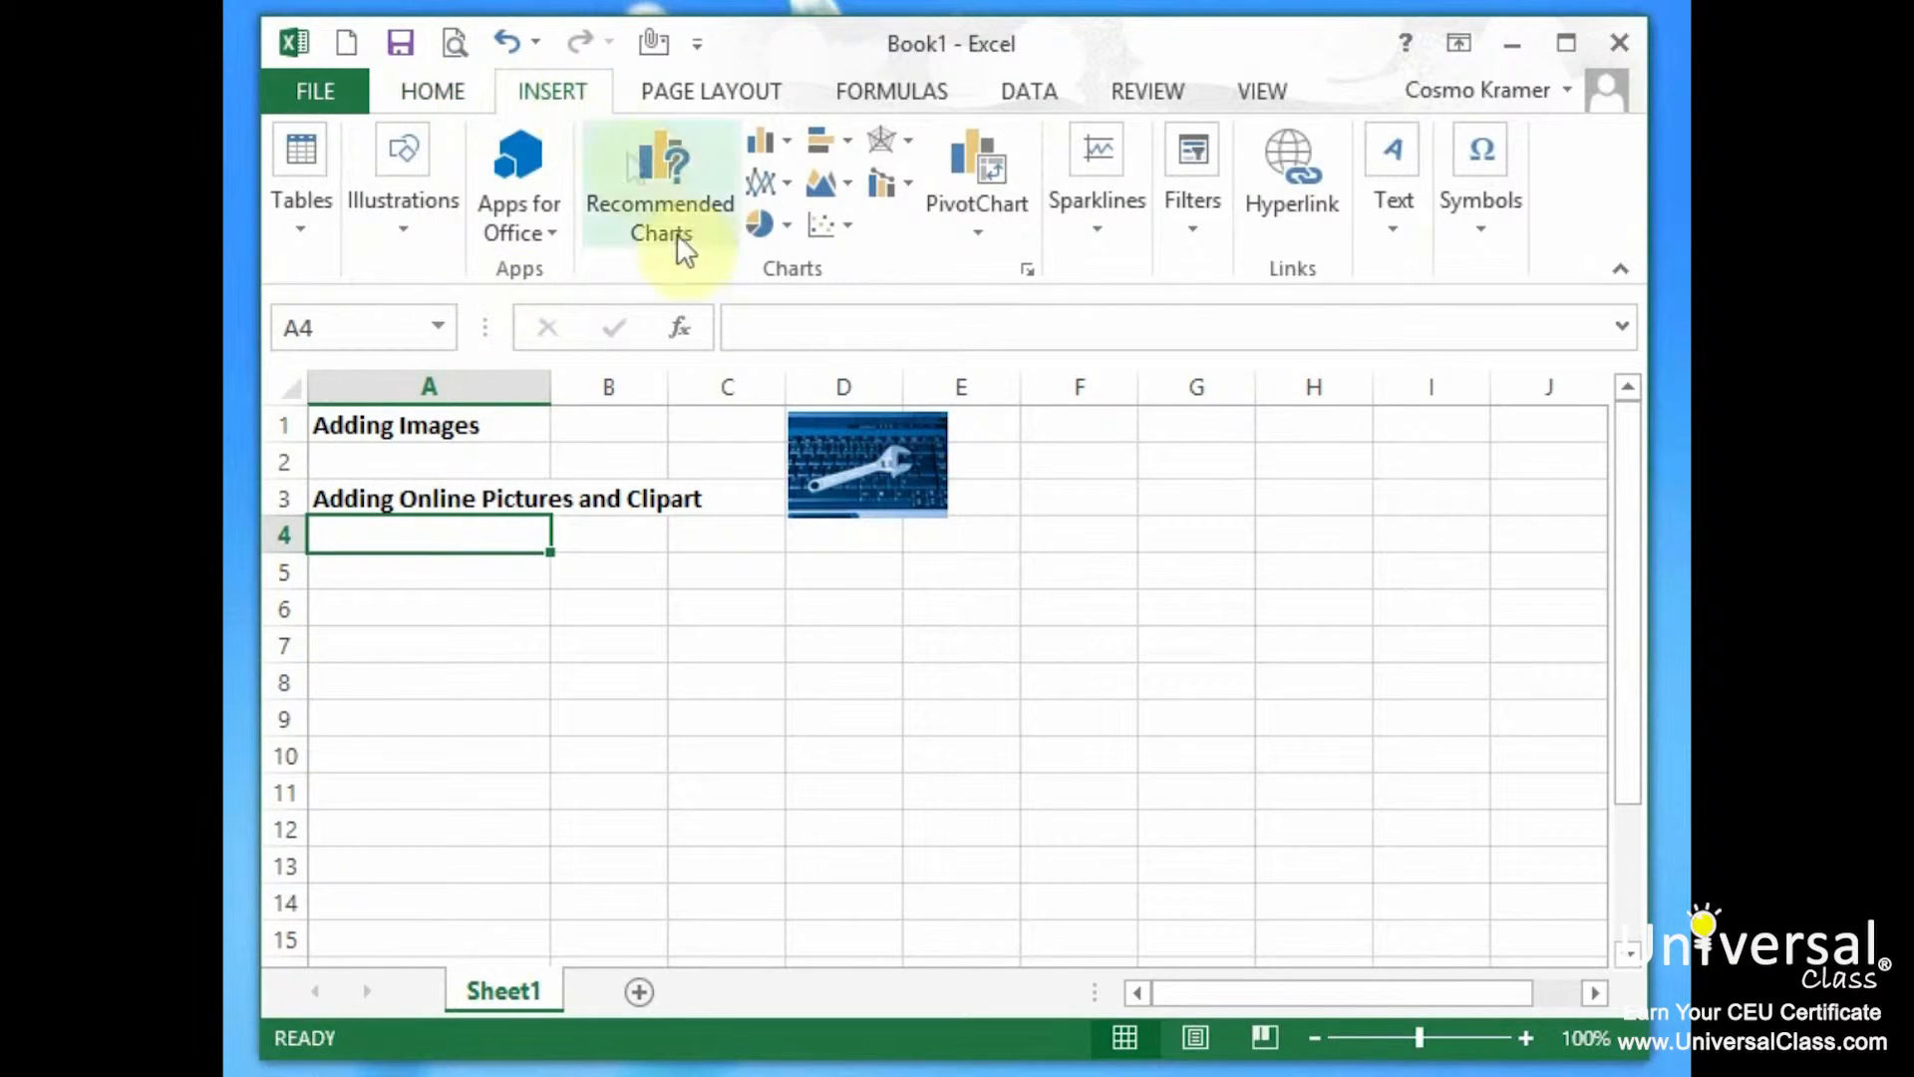
click(403, 224)
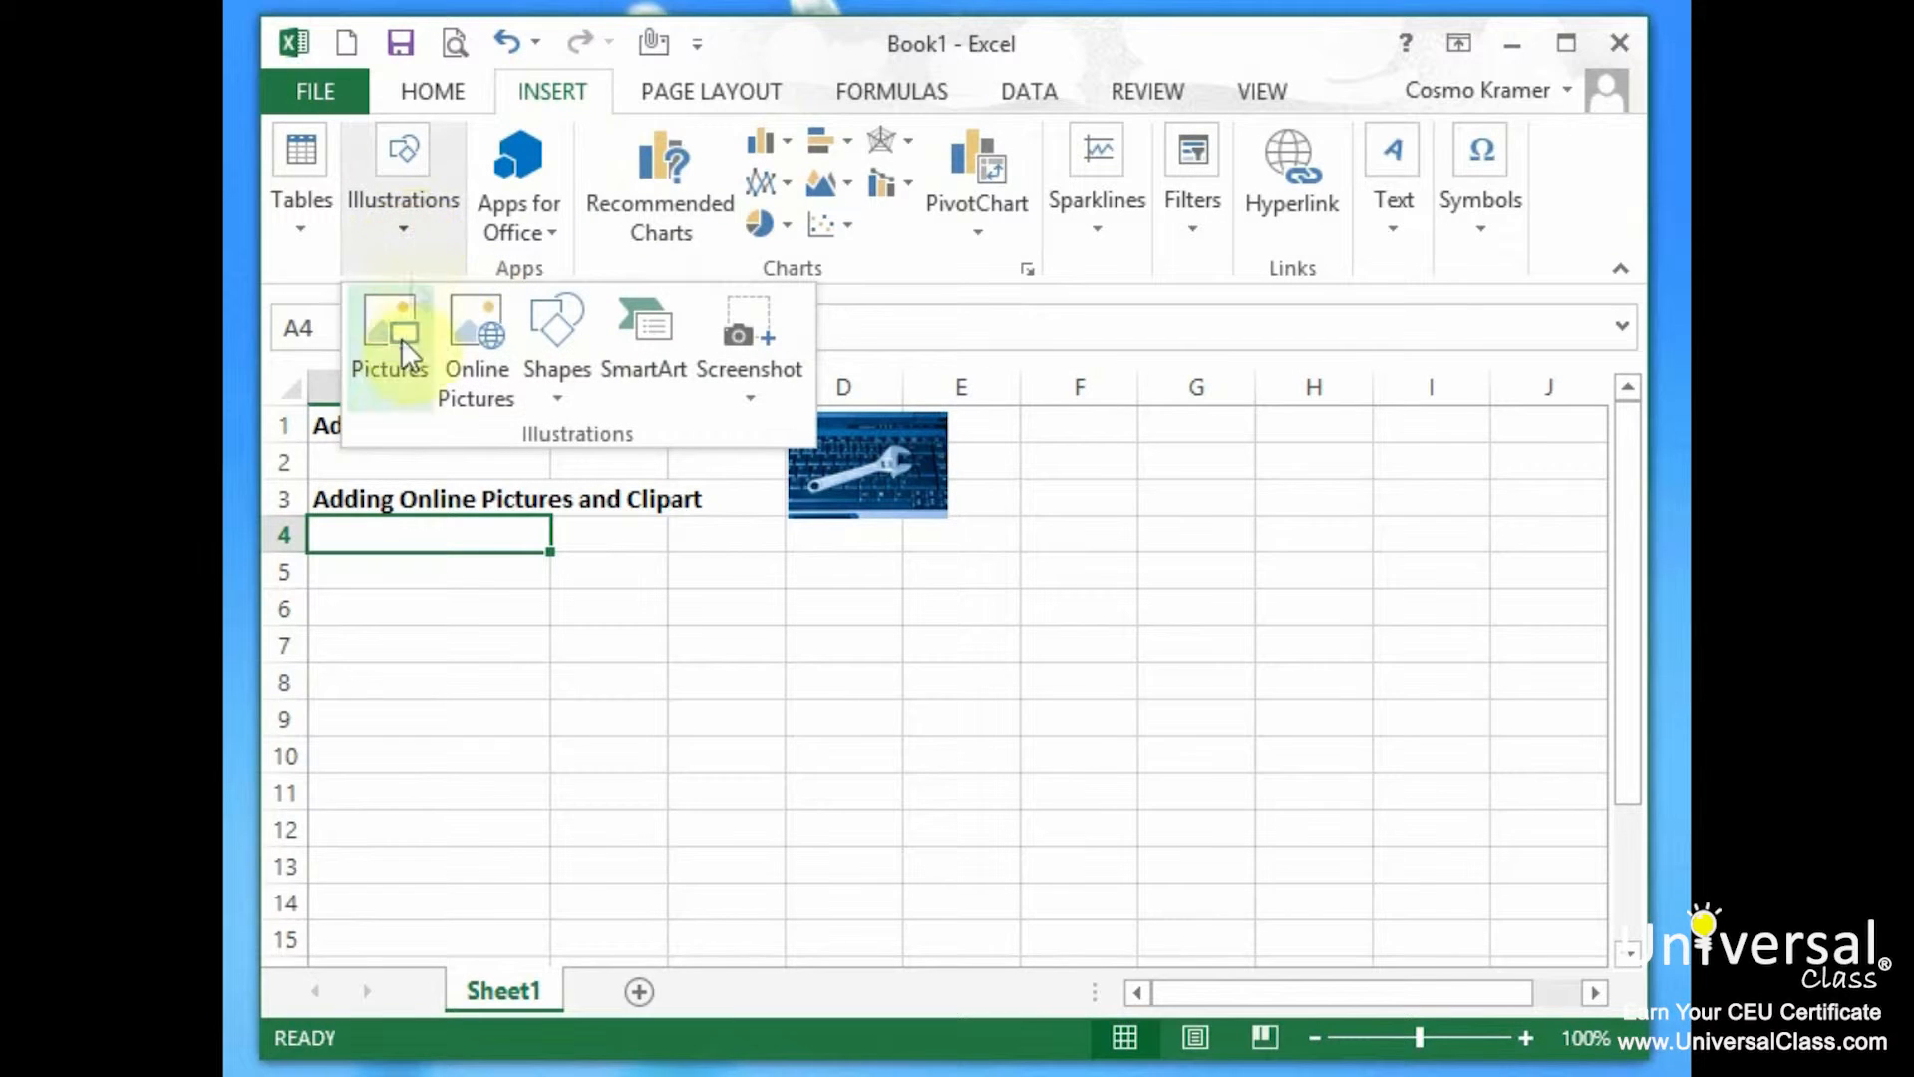
click(493, 387)
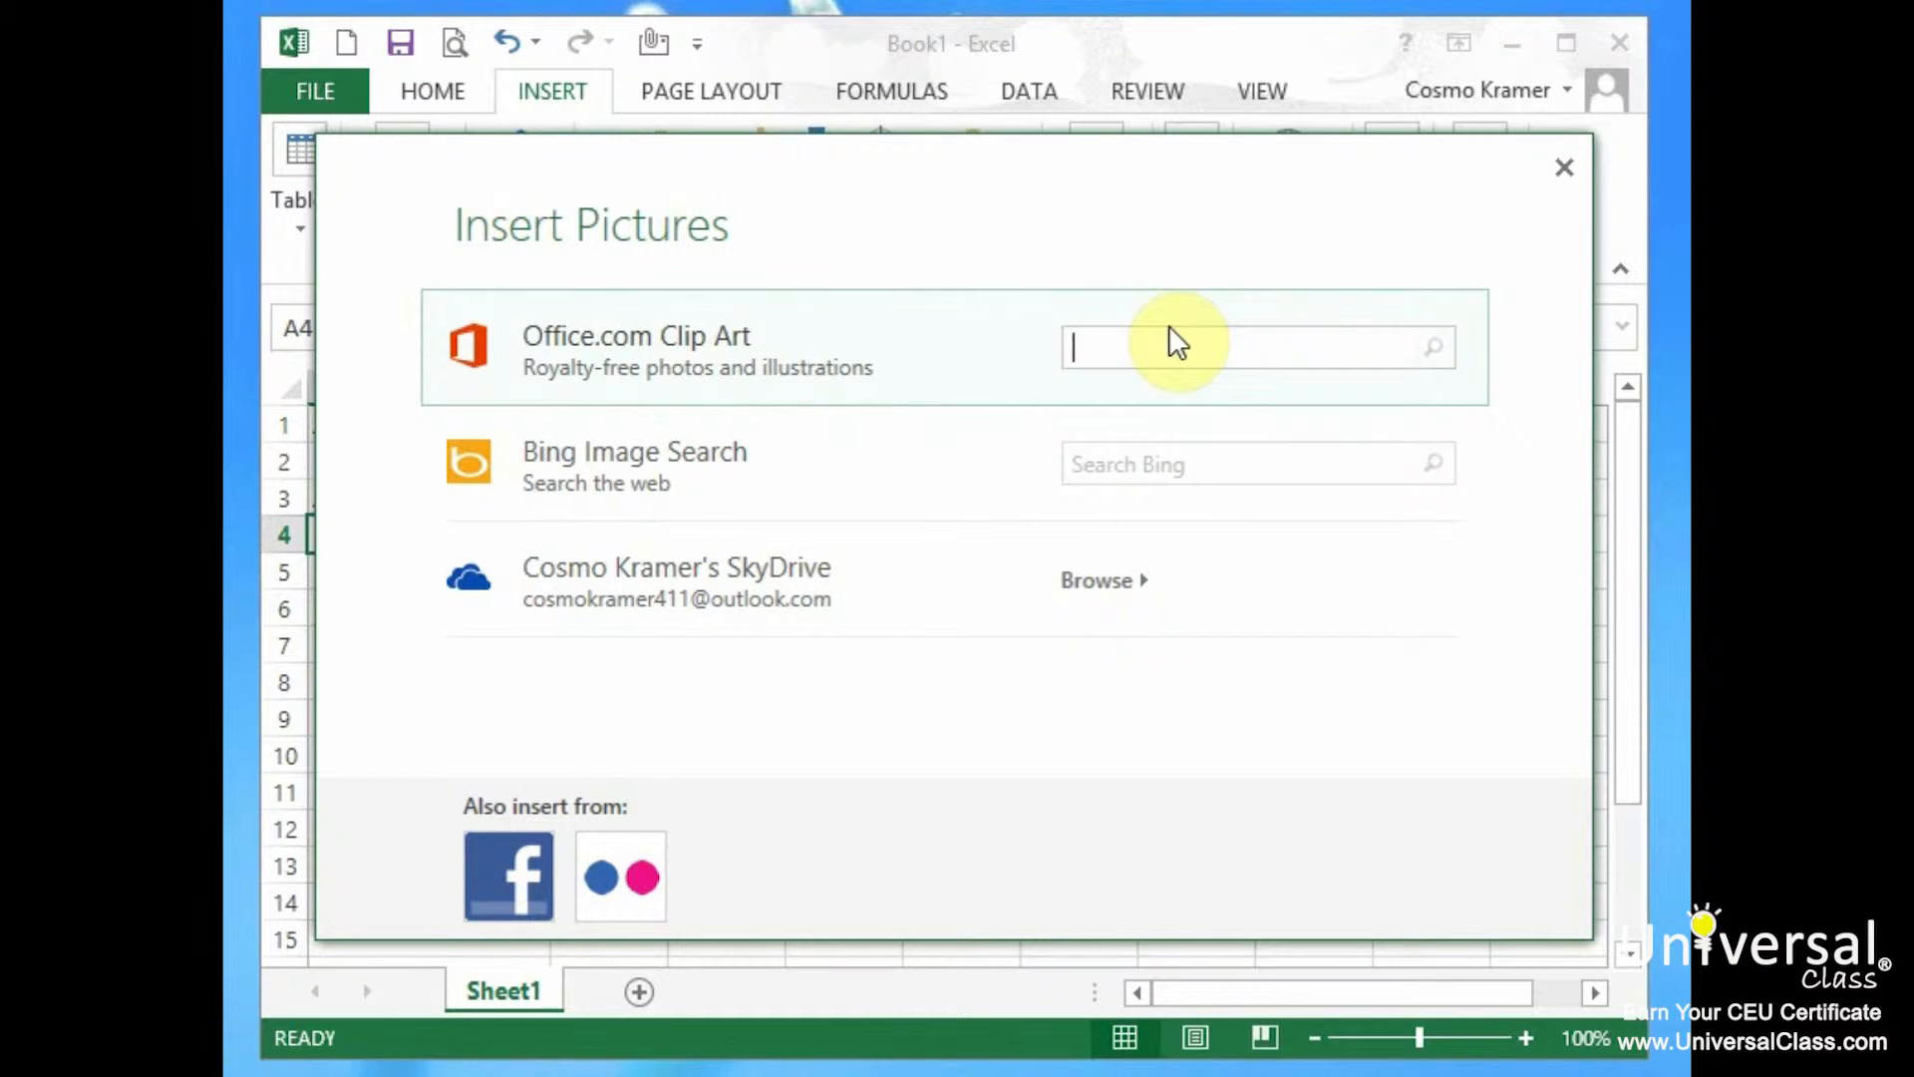
text(train)
key(Return)
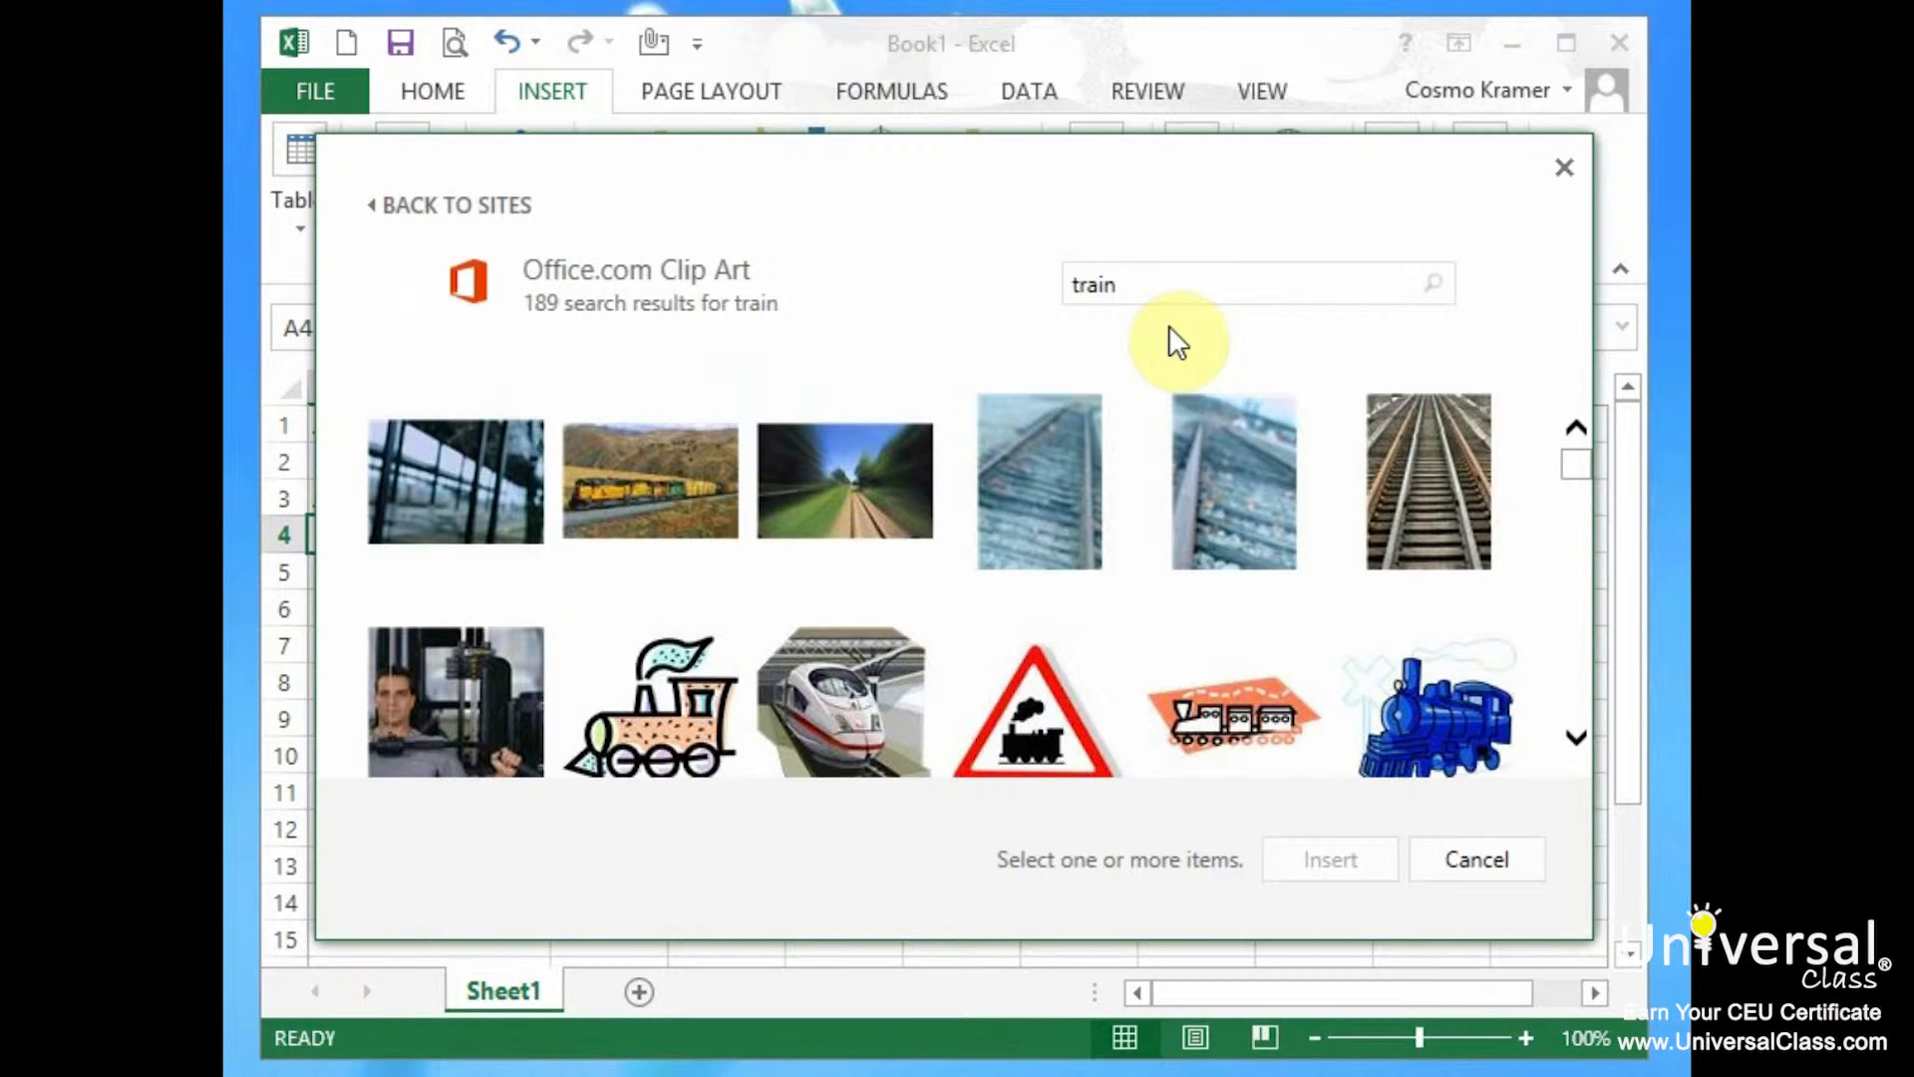
Insert the freight-train picture, shrink it to 1.57 by 2.36 inches and move it to columns F–I.
click(653, 523)
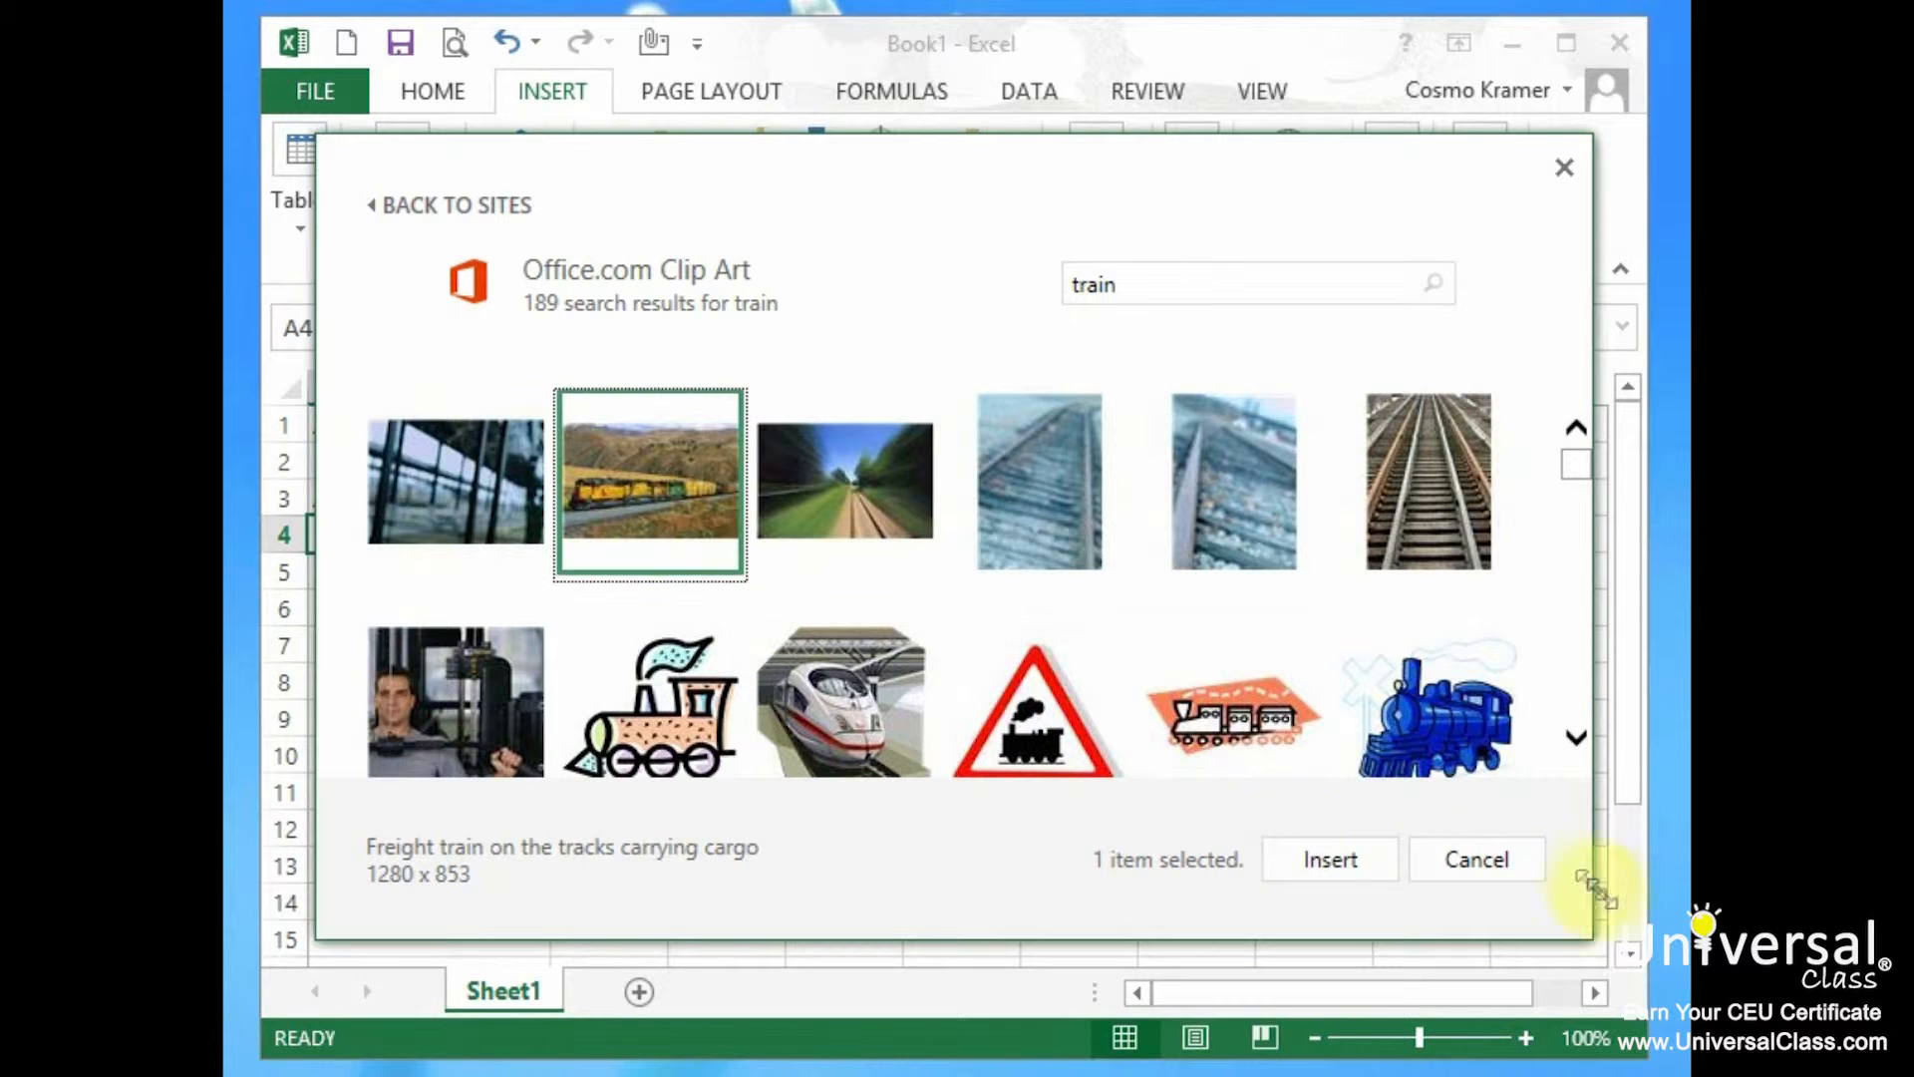
click(1373, 861)
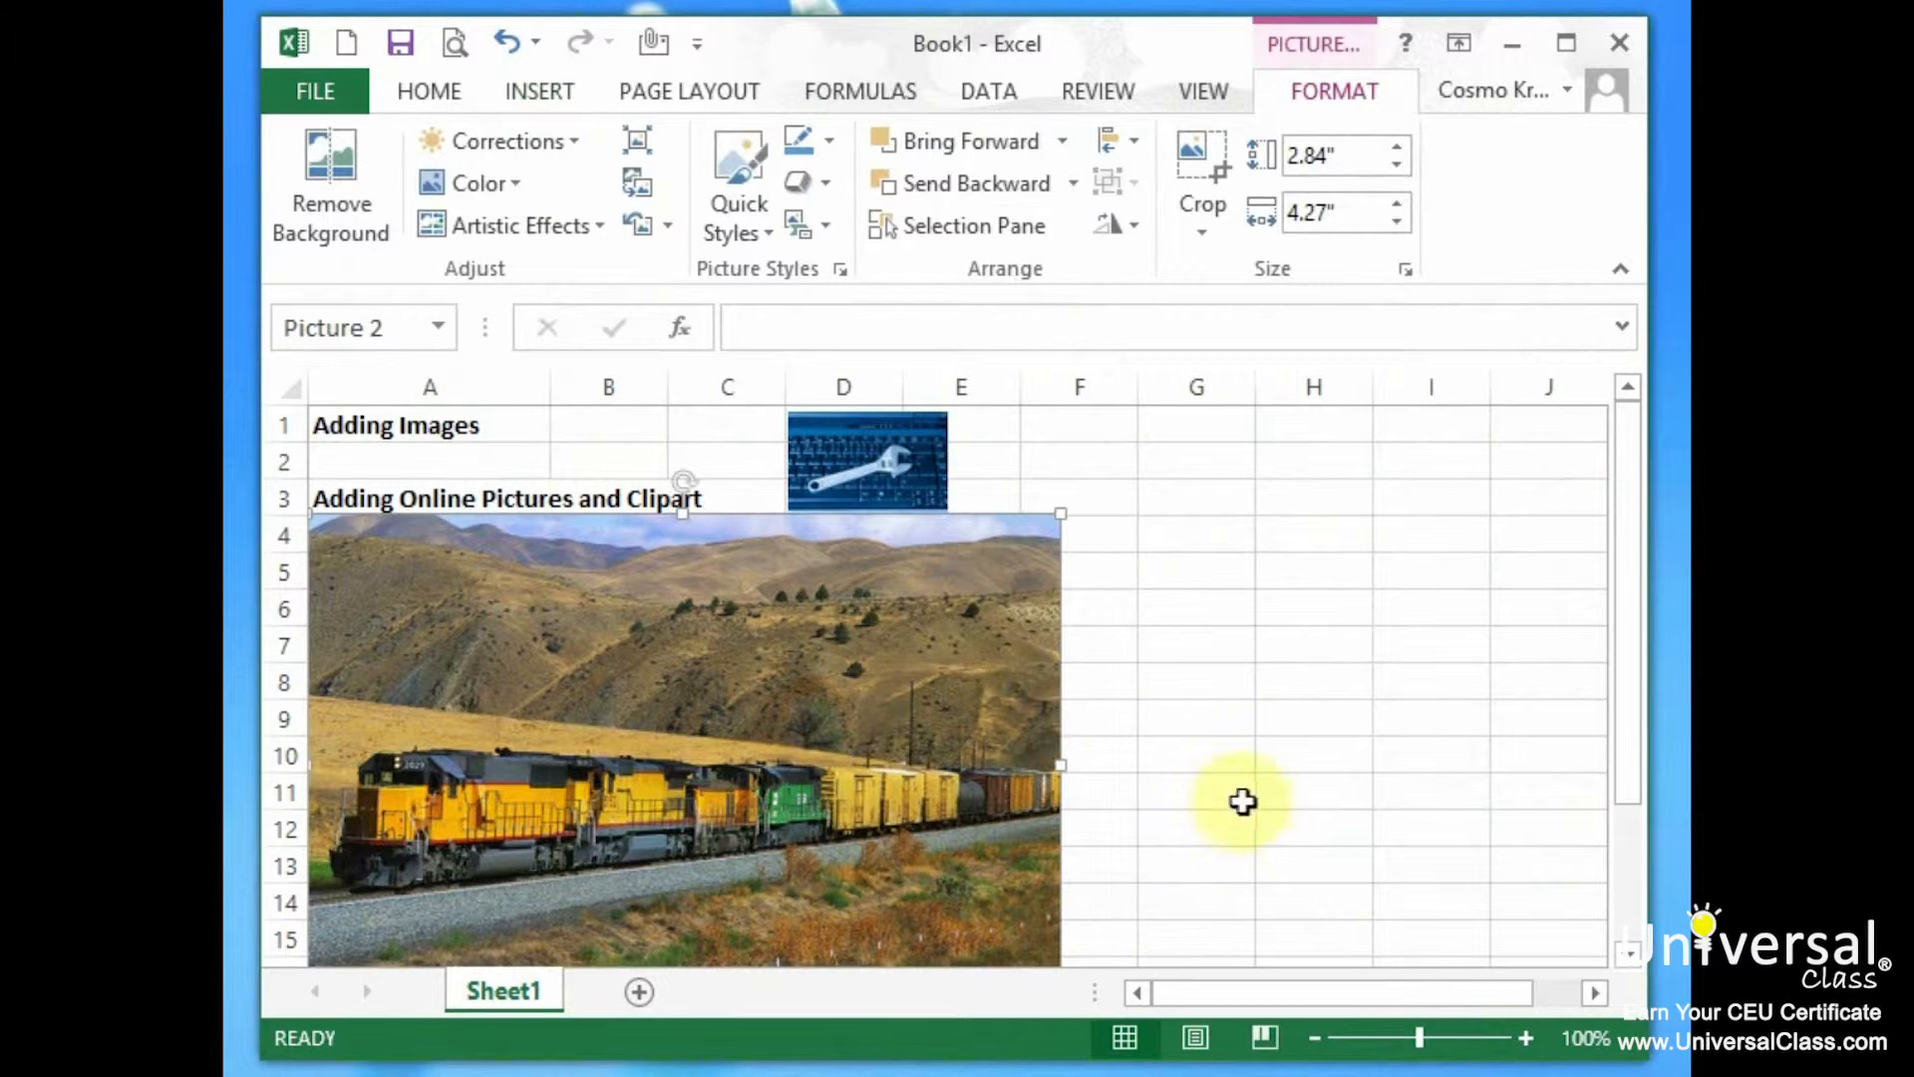
drag(1063, 517, 641, 734)
drag(492, 840, 1205, 526)
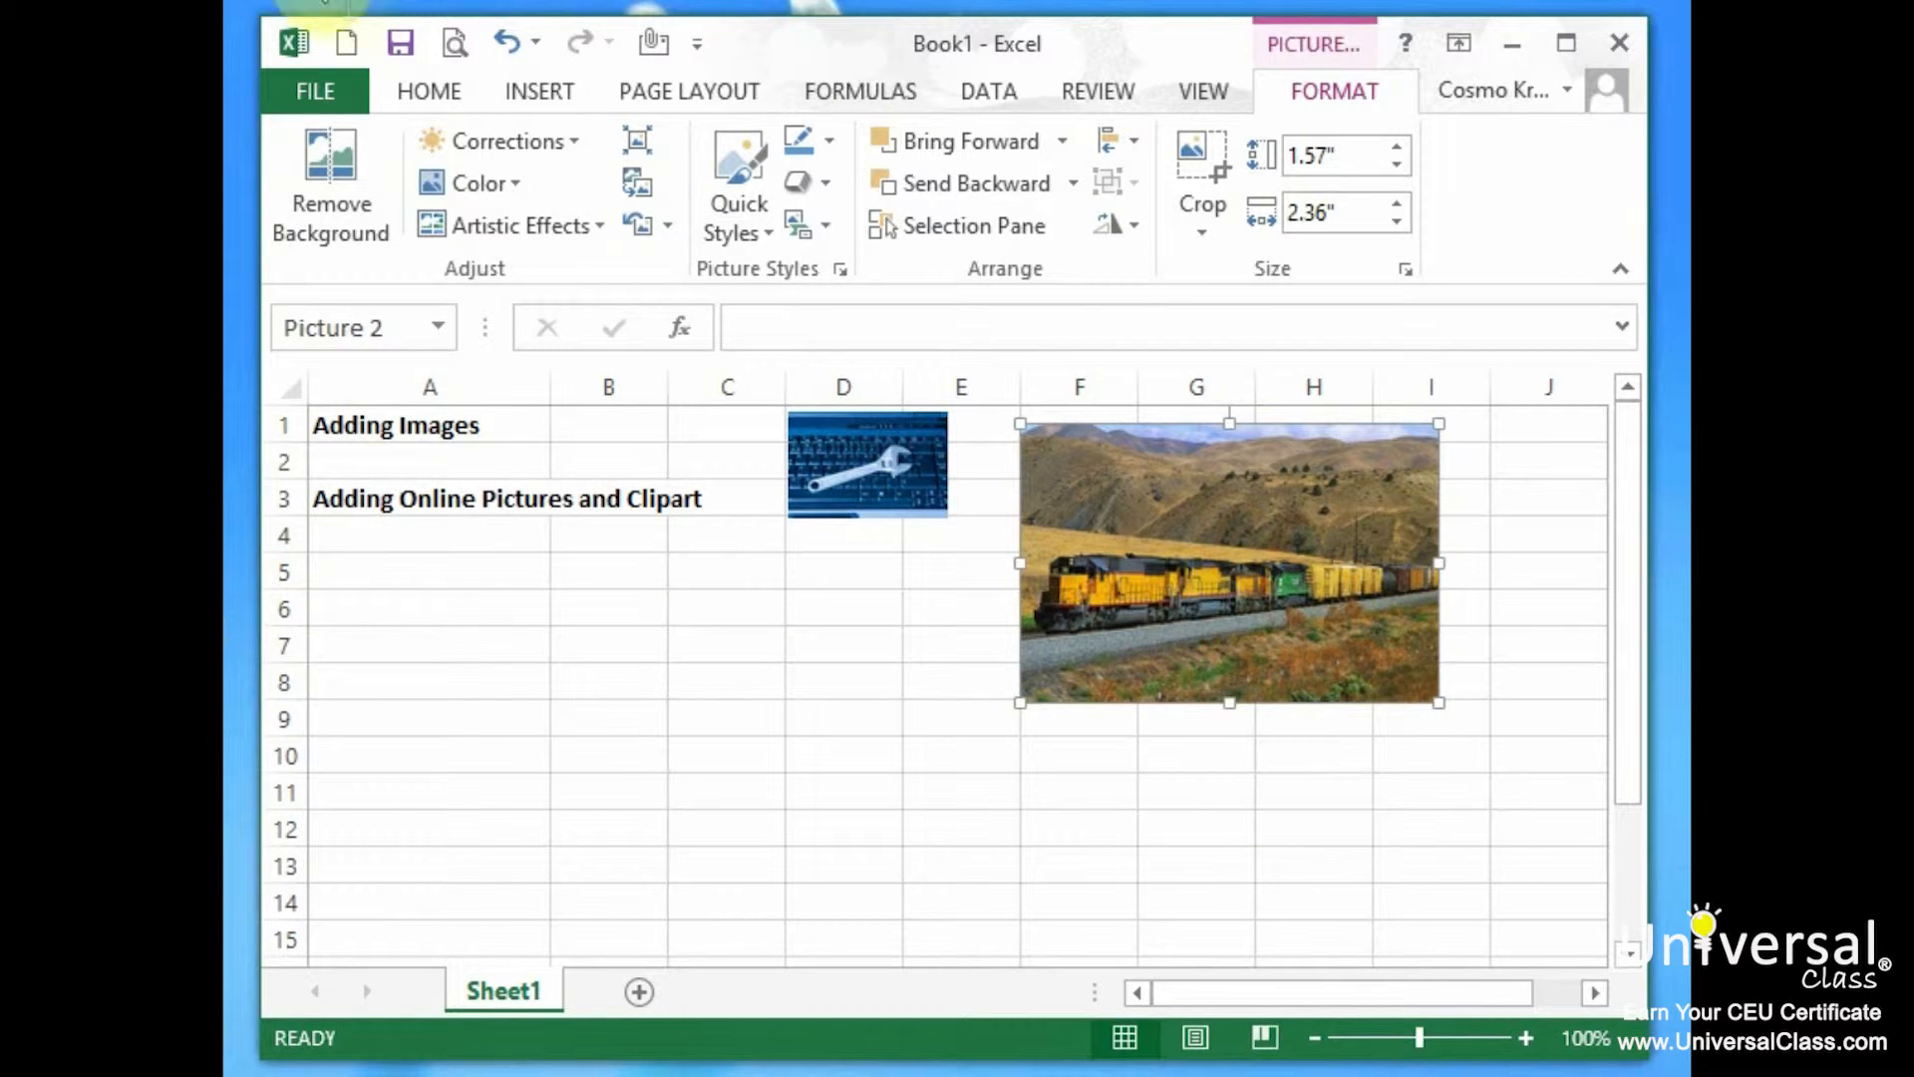
Run a Bing Image Search for 'famous people' from Online Pictures.
click(545, 81)
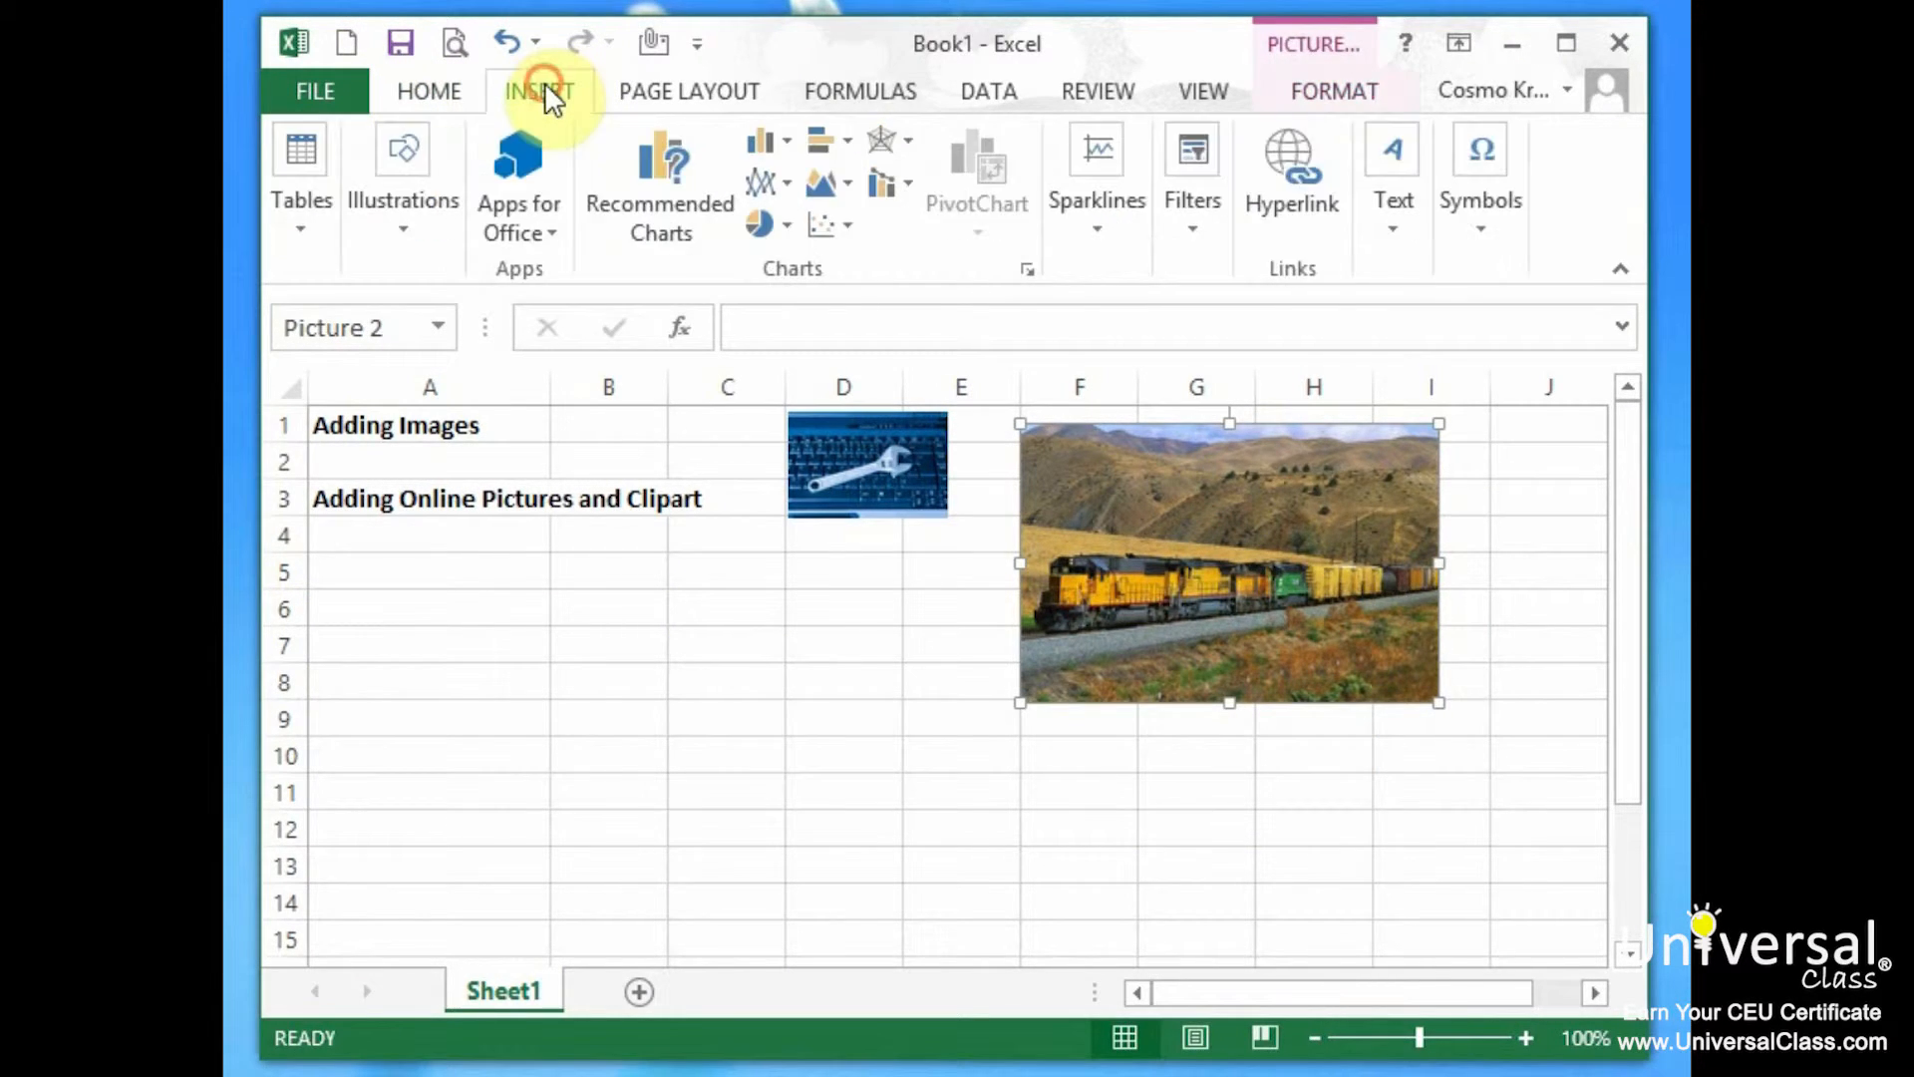
click(395, 230)
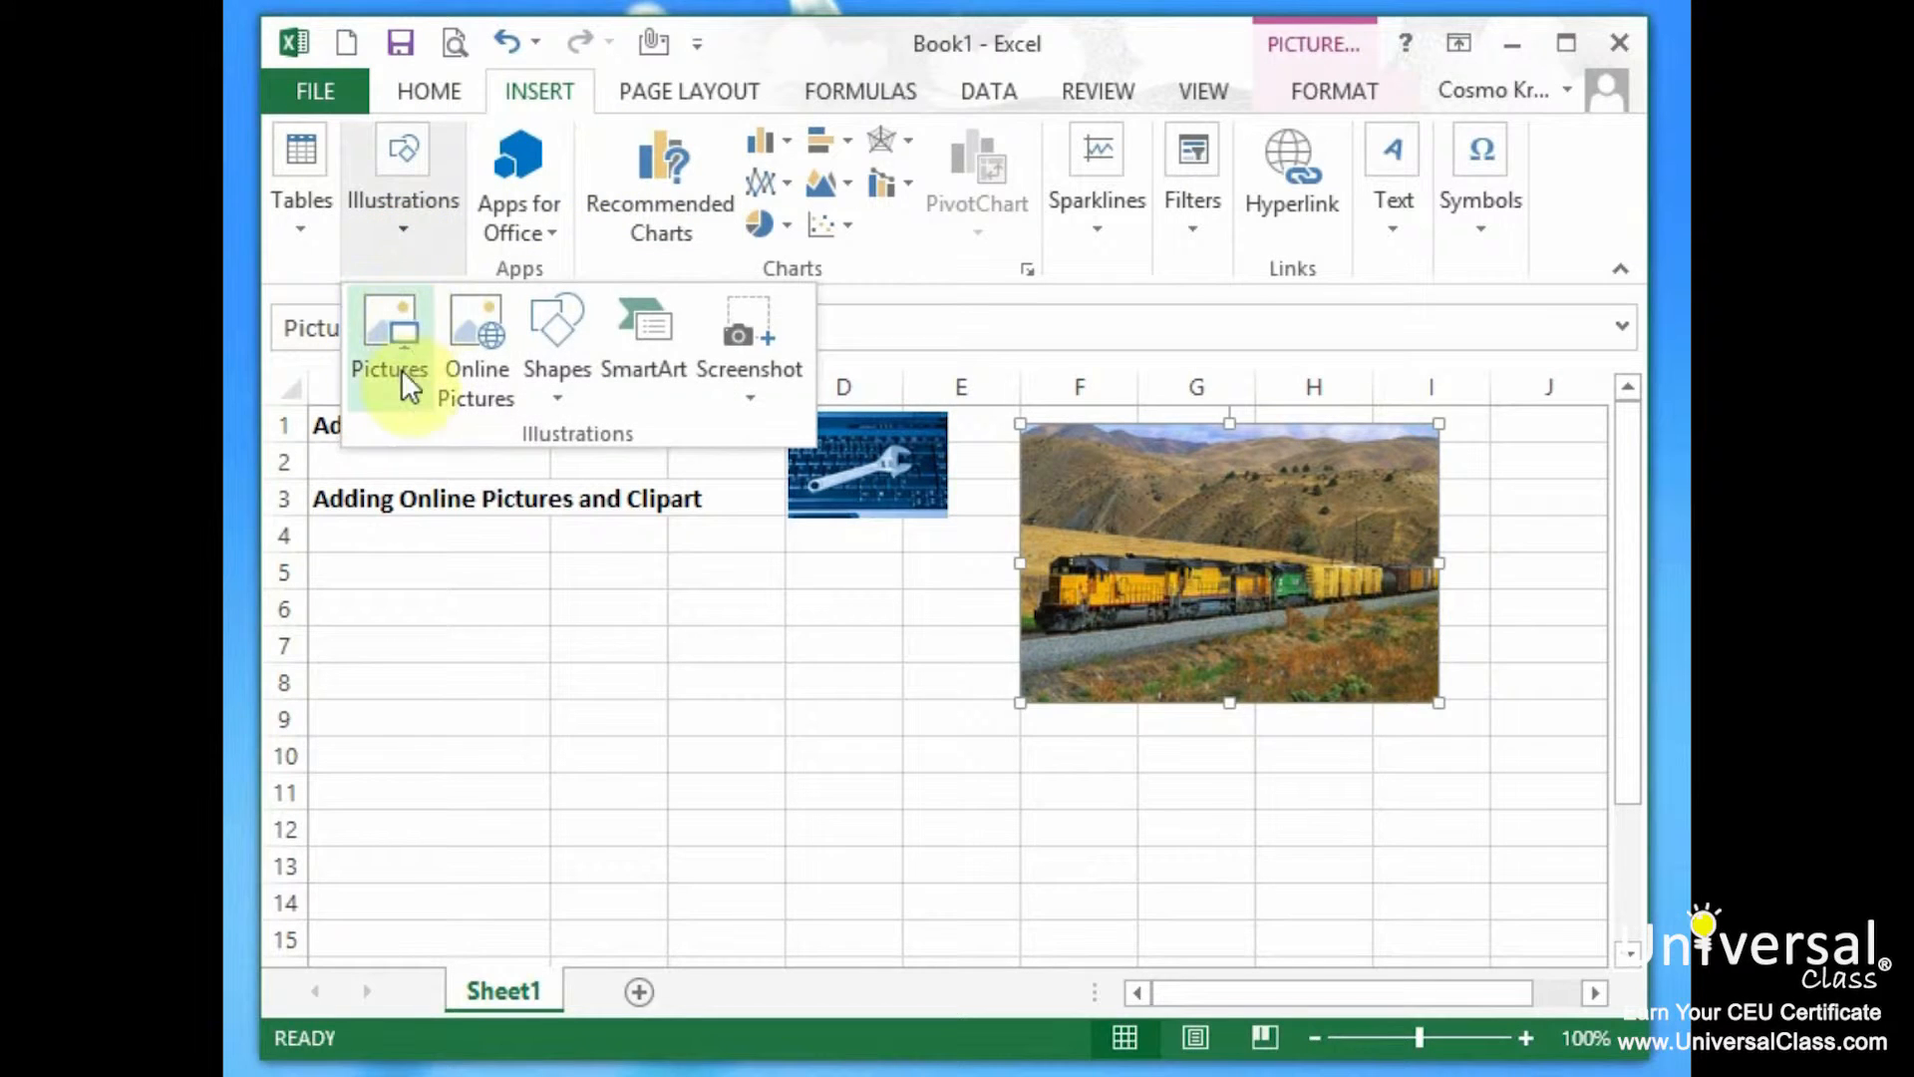
click(474, 375)
click(1257, 462)
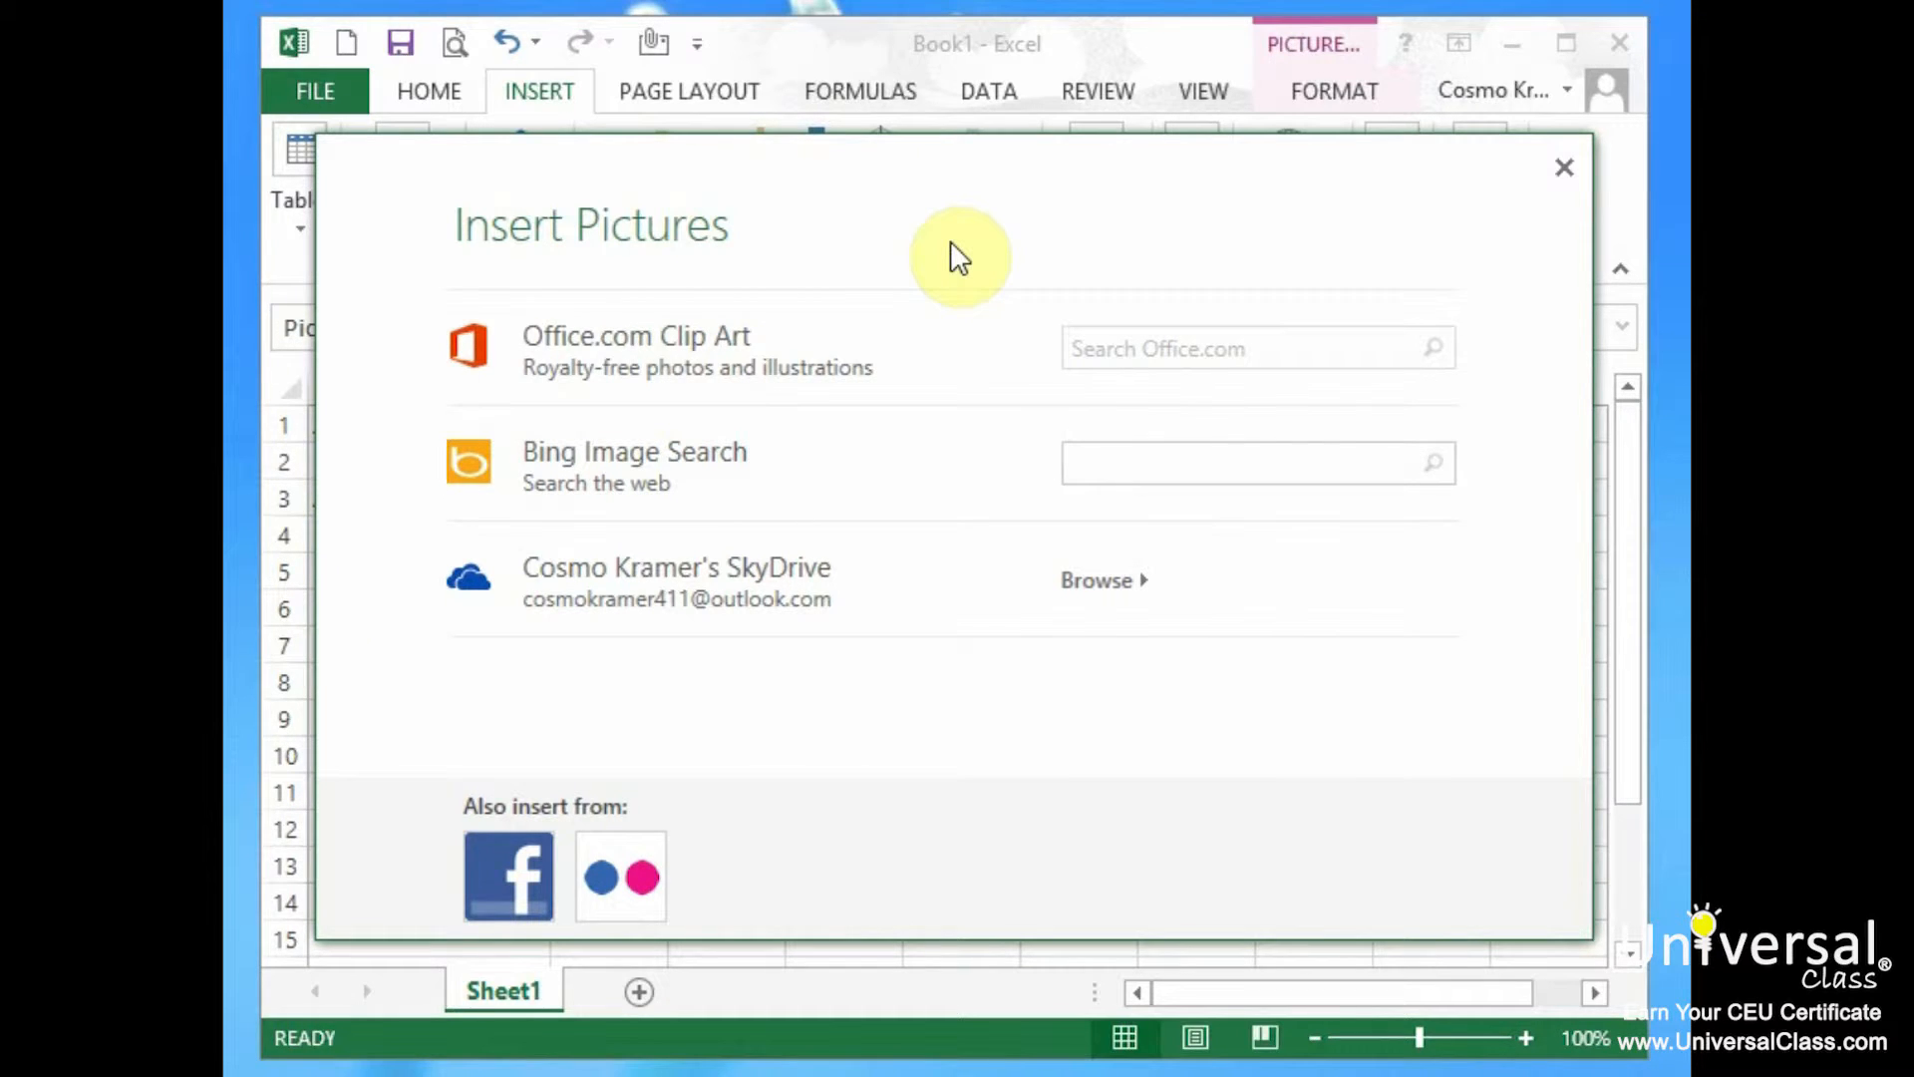
text(famous people)
key(Return)
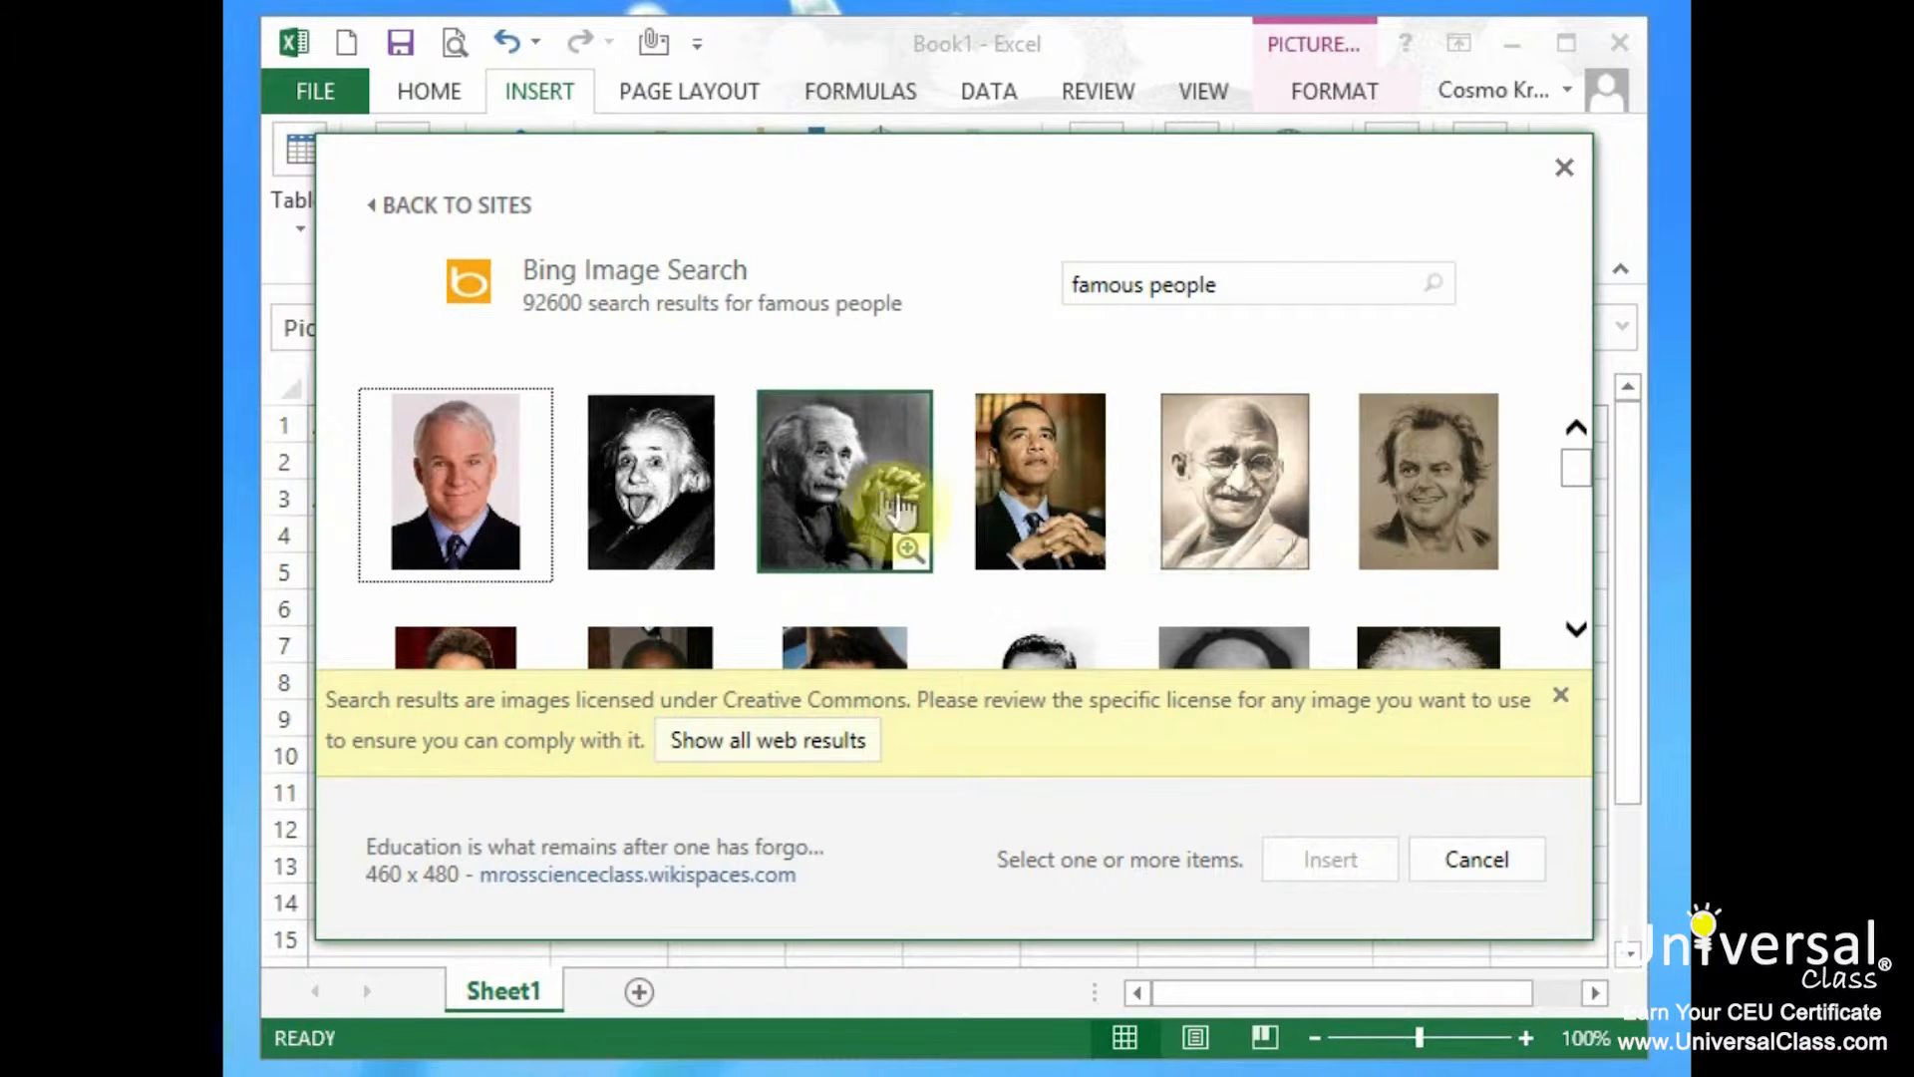
Insert the sepia portrait, shrink it to about 1.72 by 1.46 inches and place it below the wrench picture.
click(1245, 485)
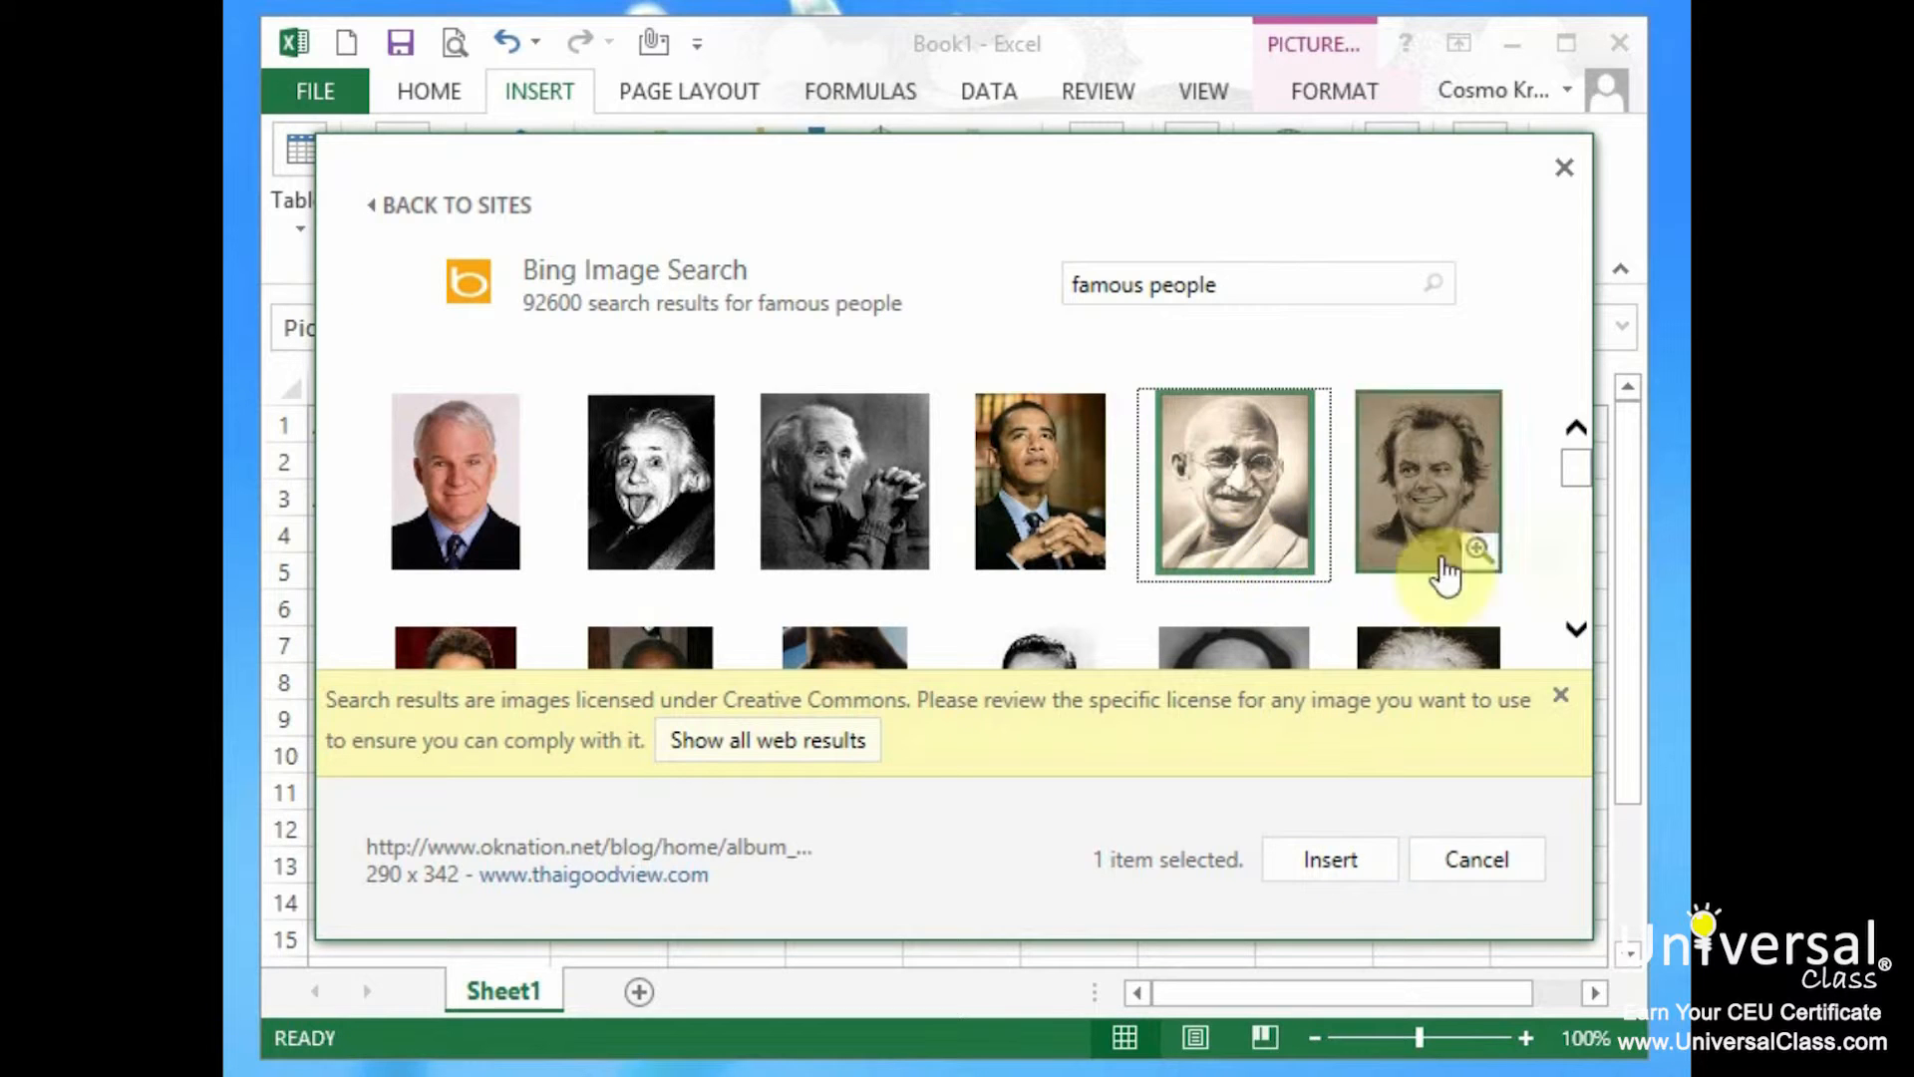
drag(1581, 469, 1594, 594)
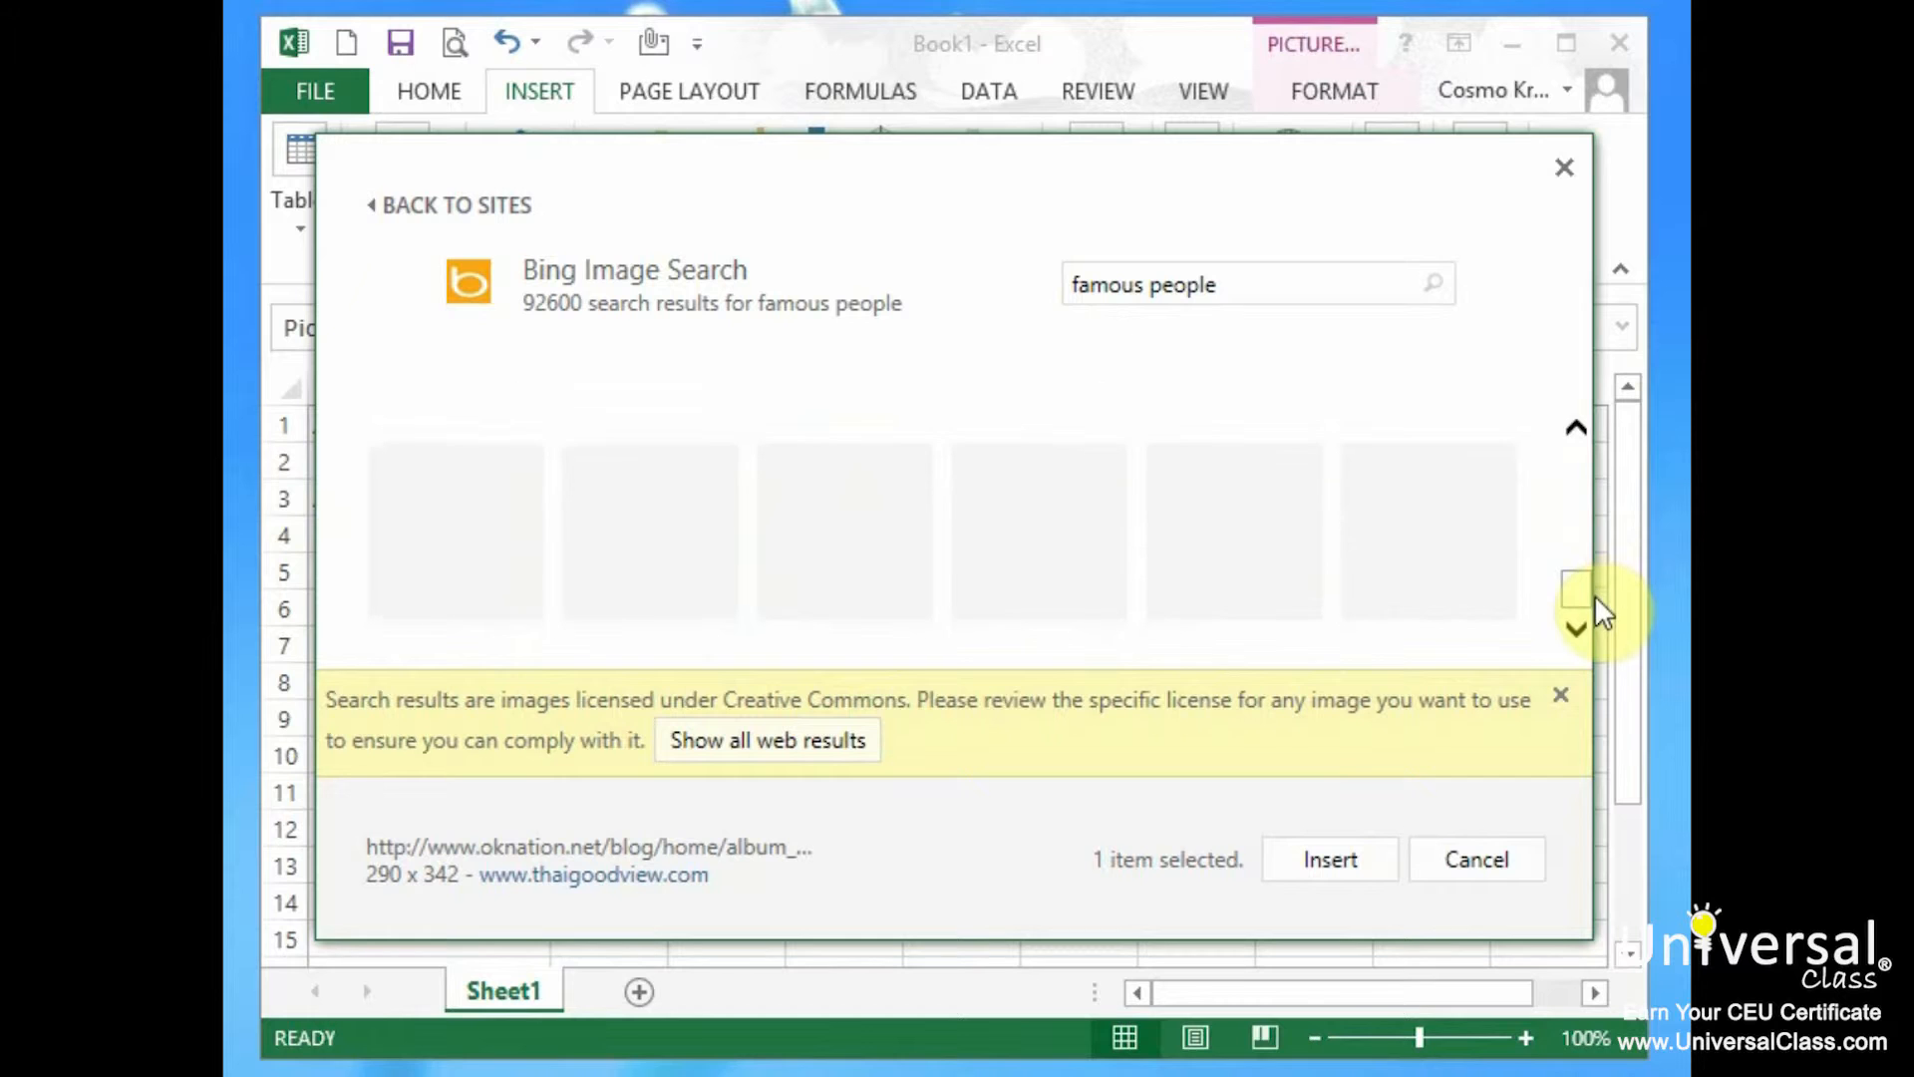
scroll(1421, 519, up, 3)
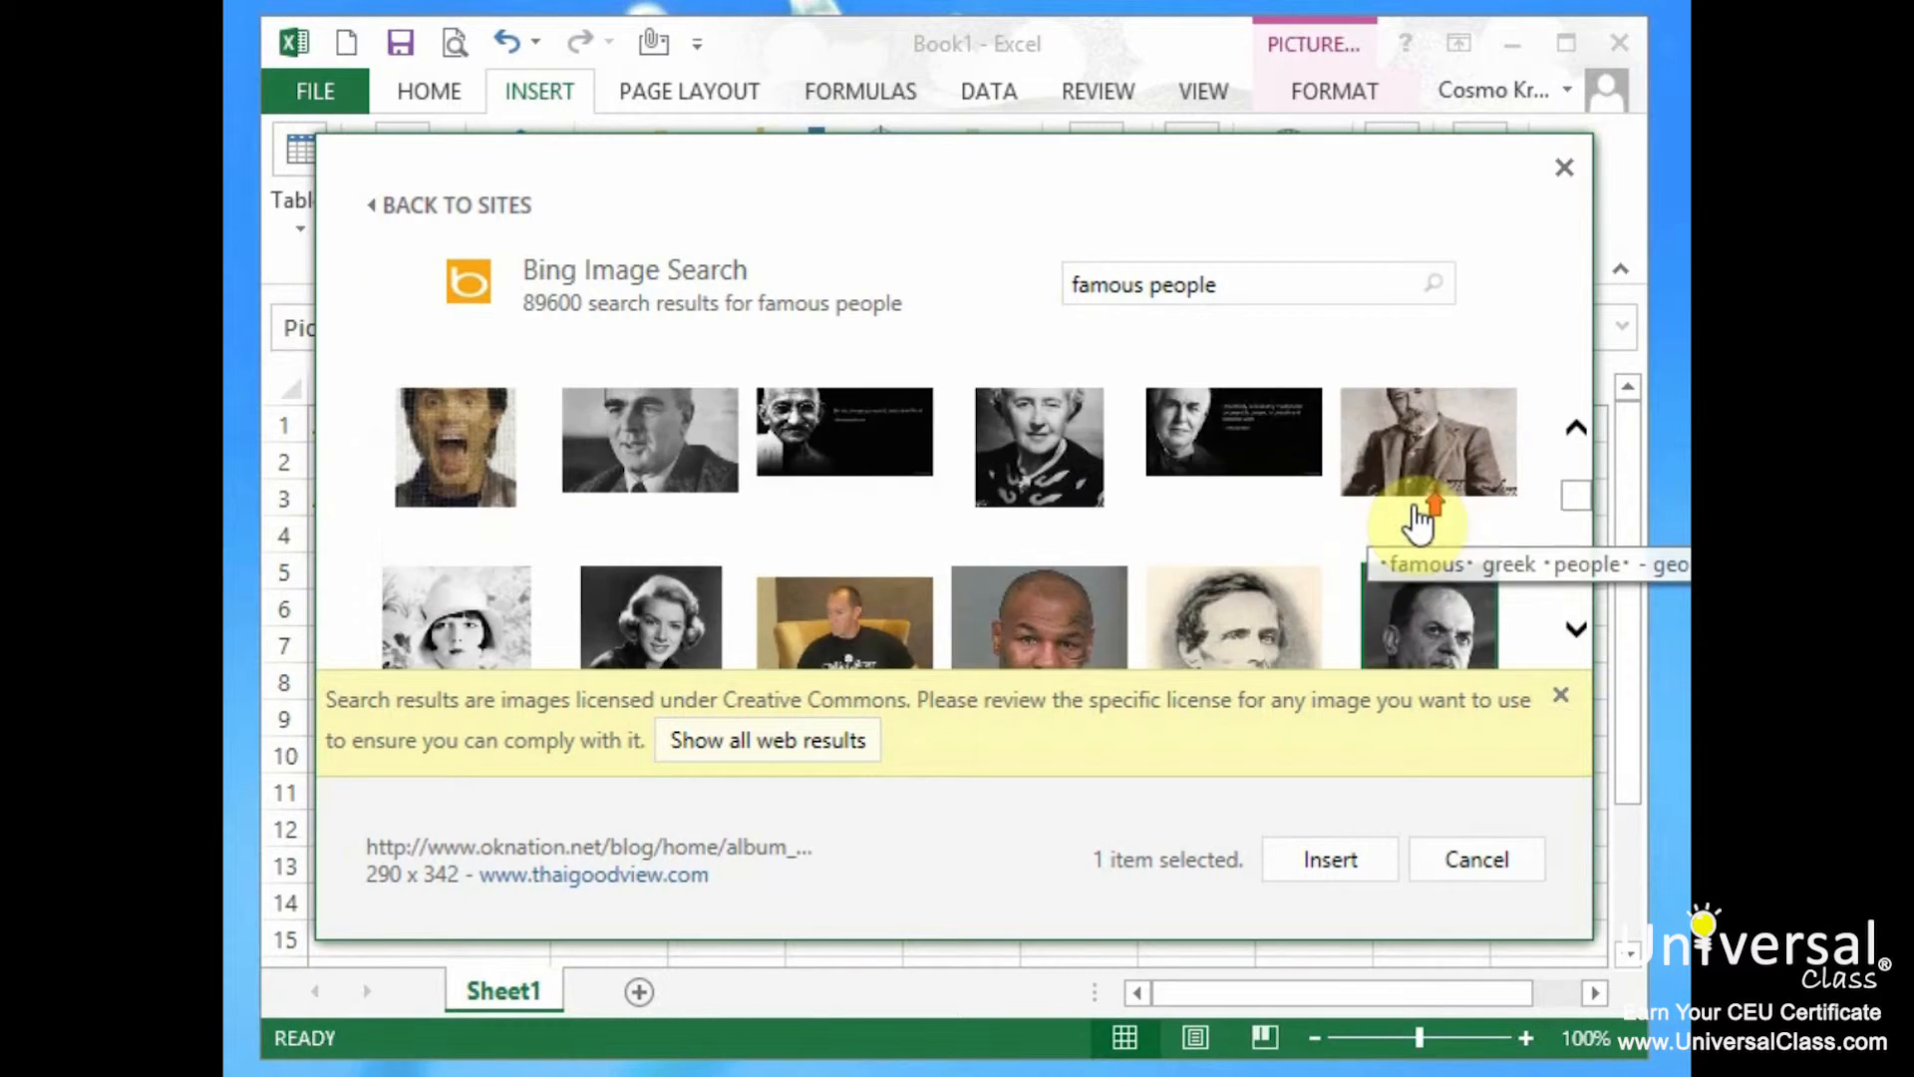
scroll(1421, 526, up, 5)
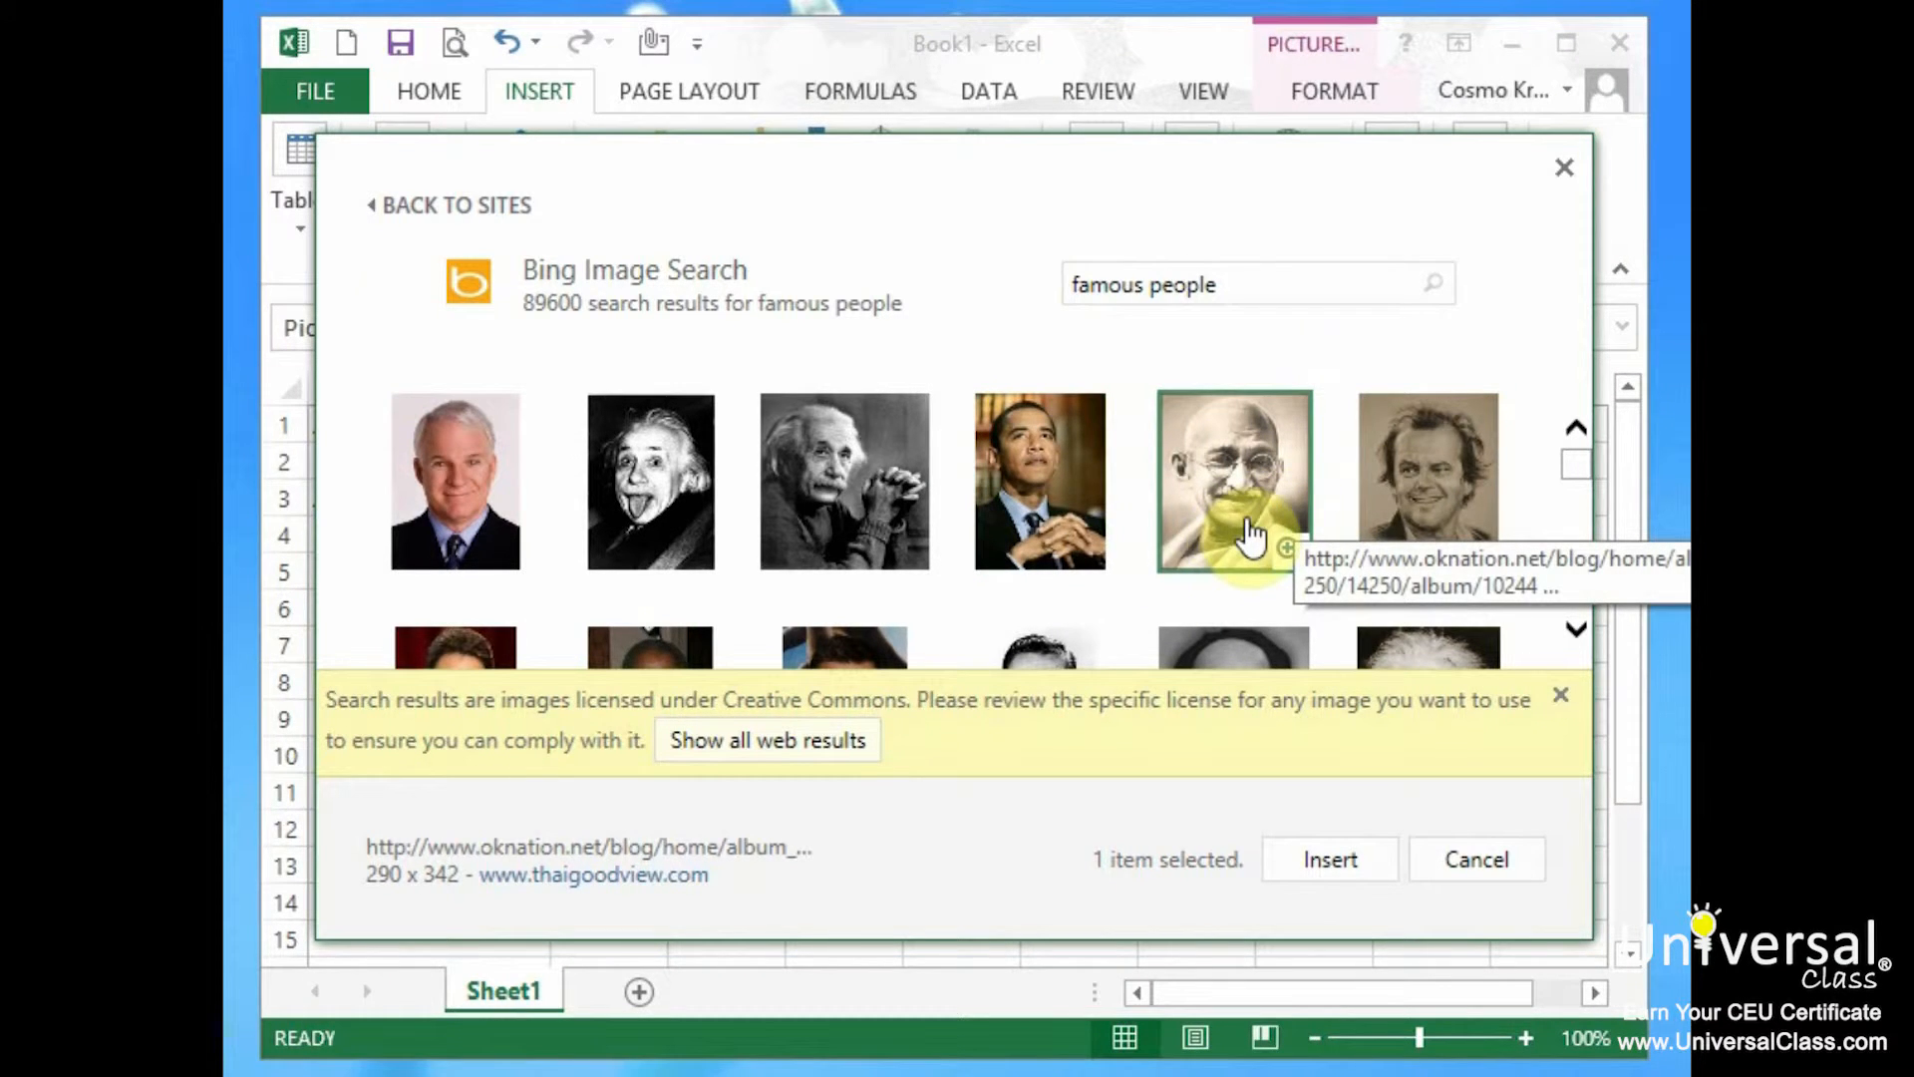
click(1362, 863)
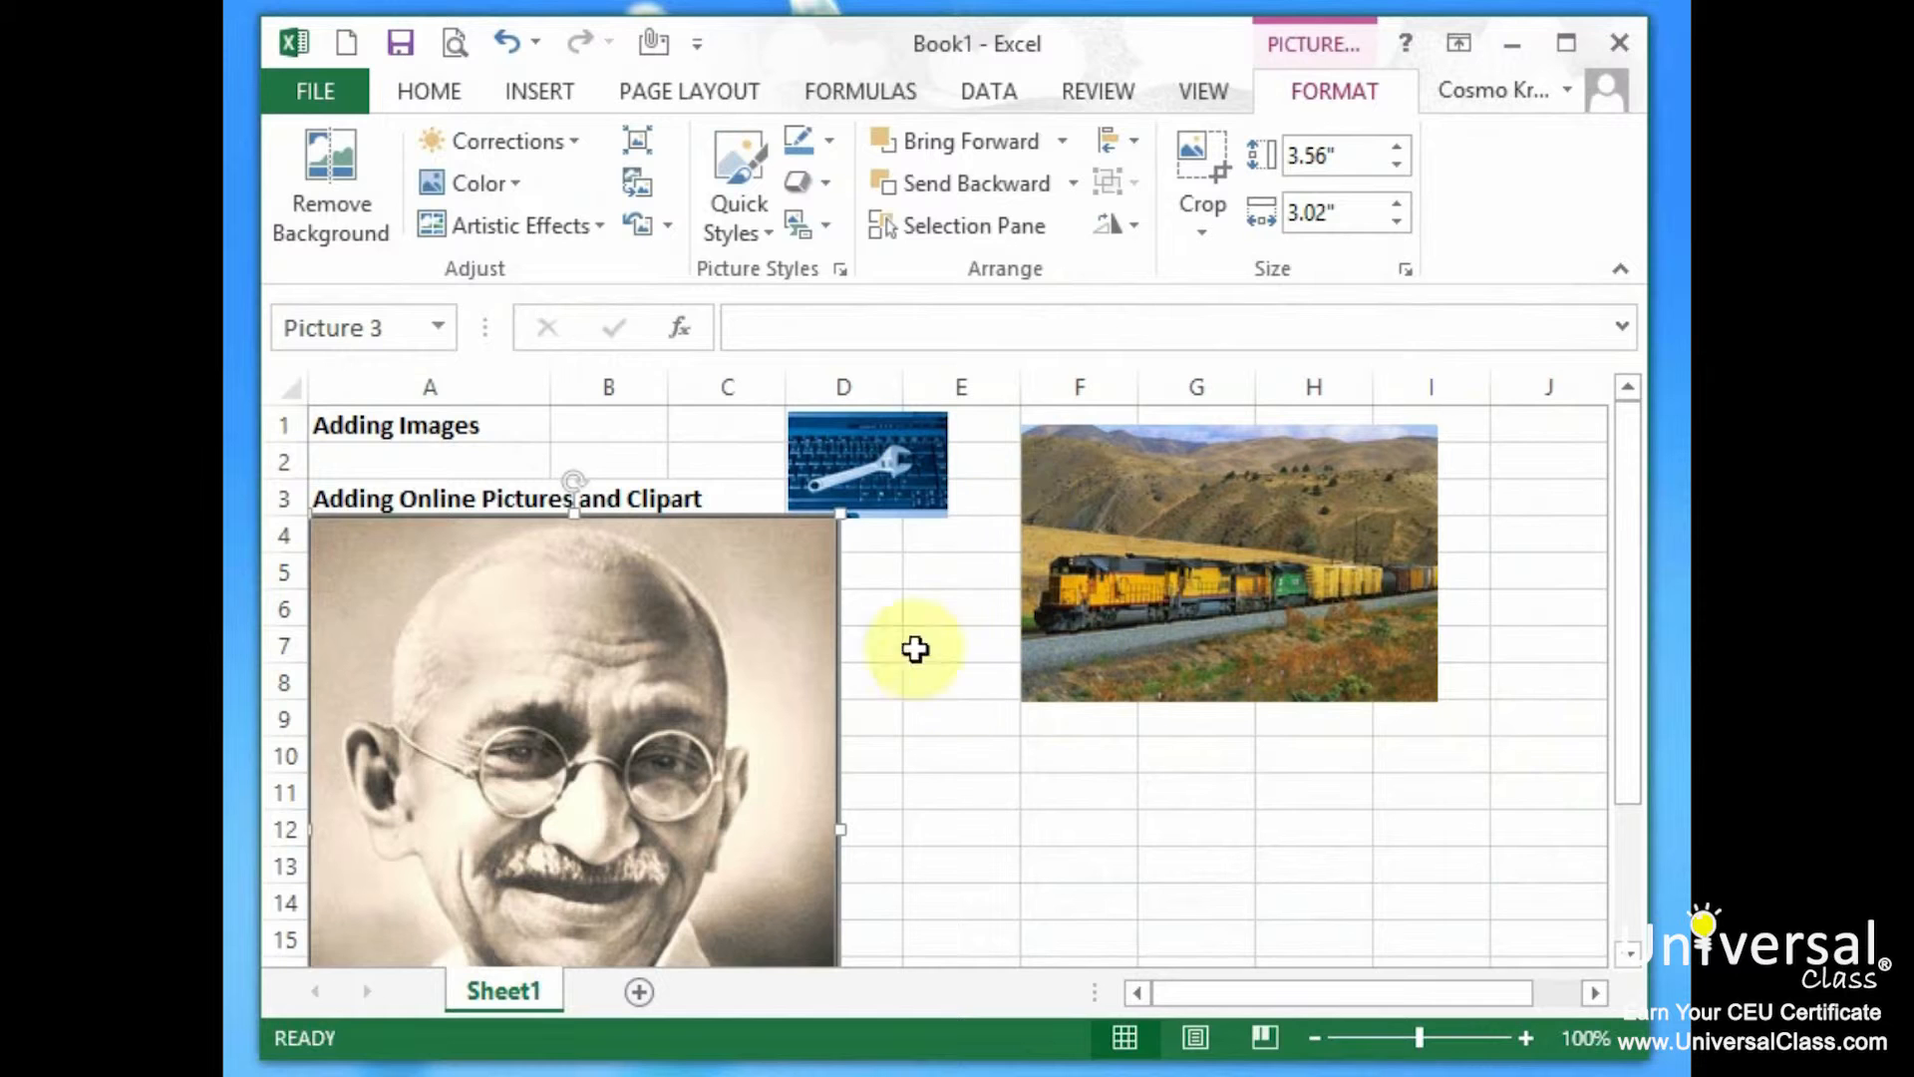
drag(841, 514, 548, 837)
drag(436, 912, 789, 640)
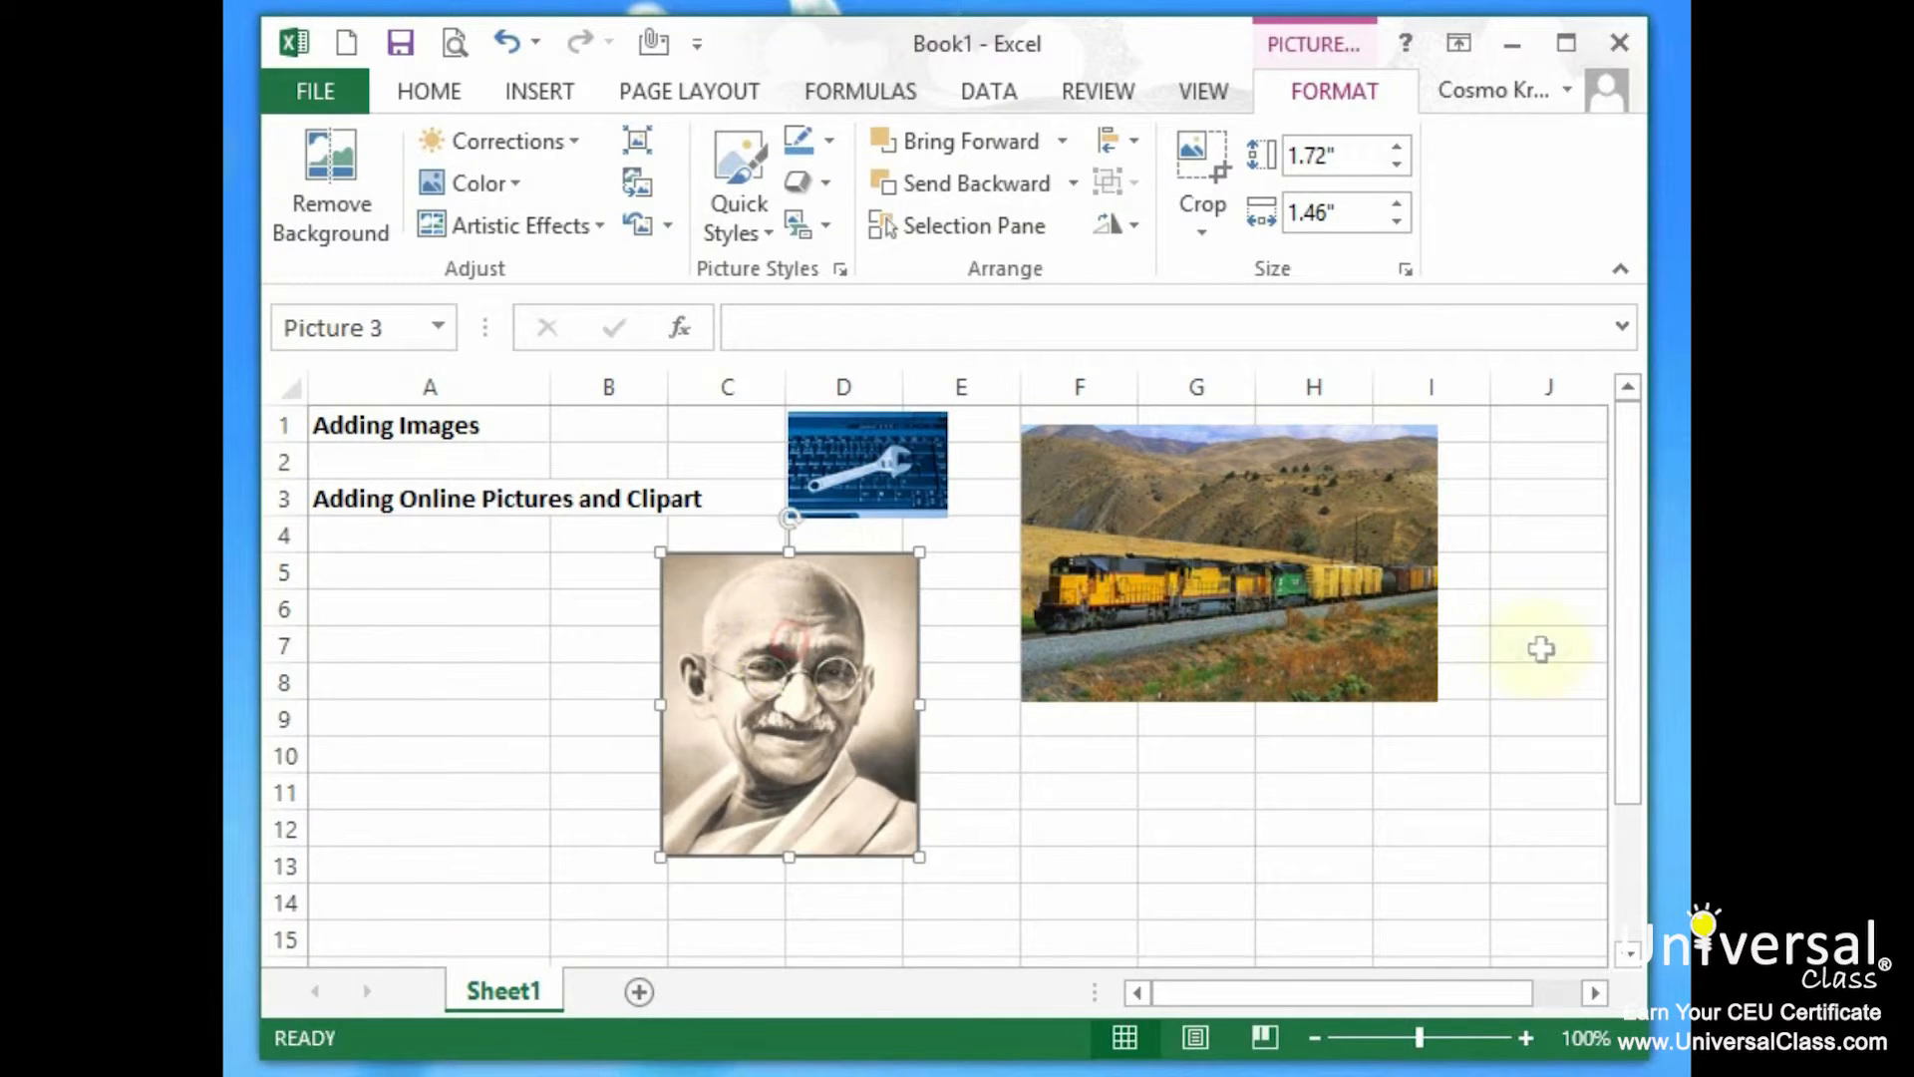
click(538, 88)
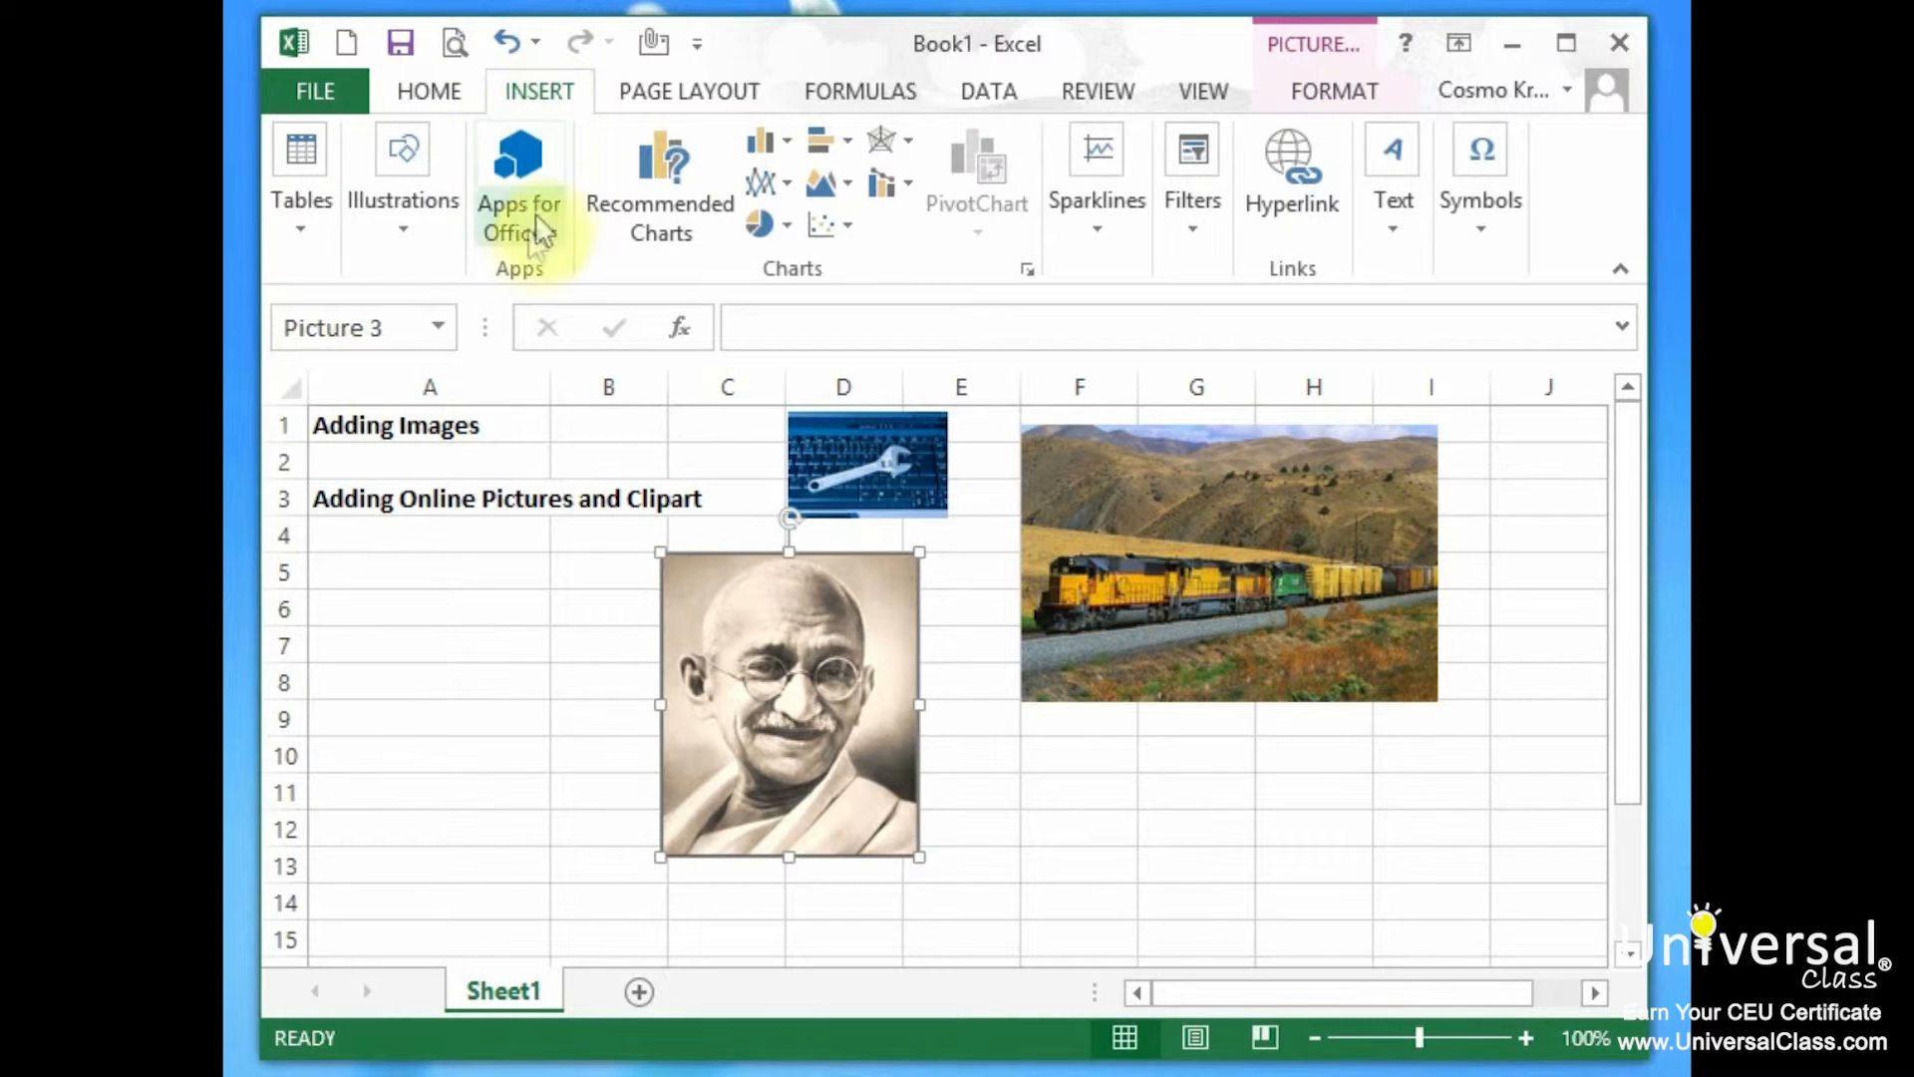
click(407, 231)
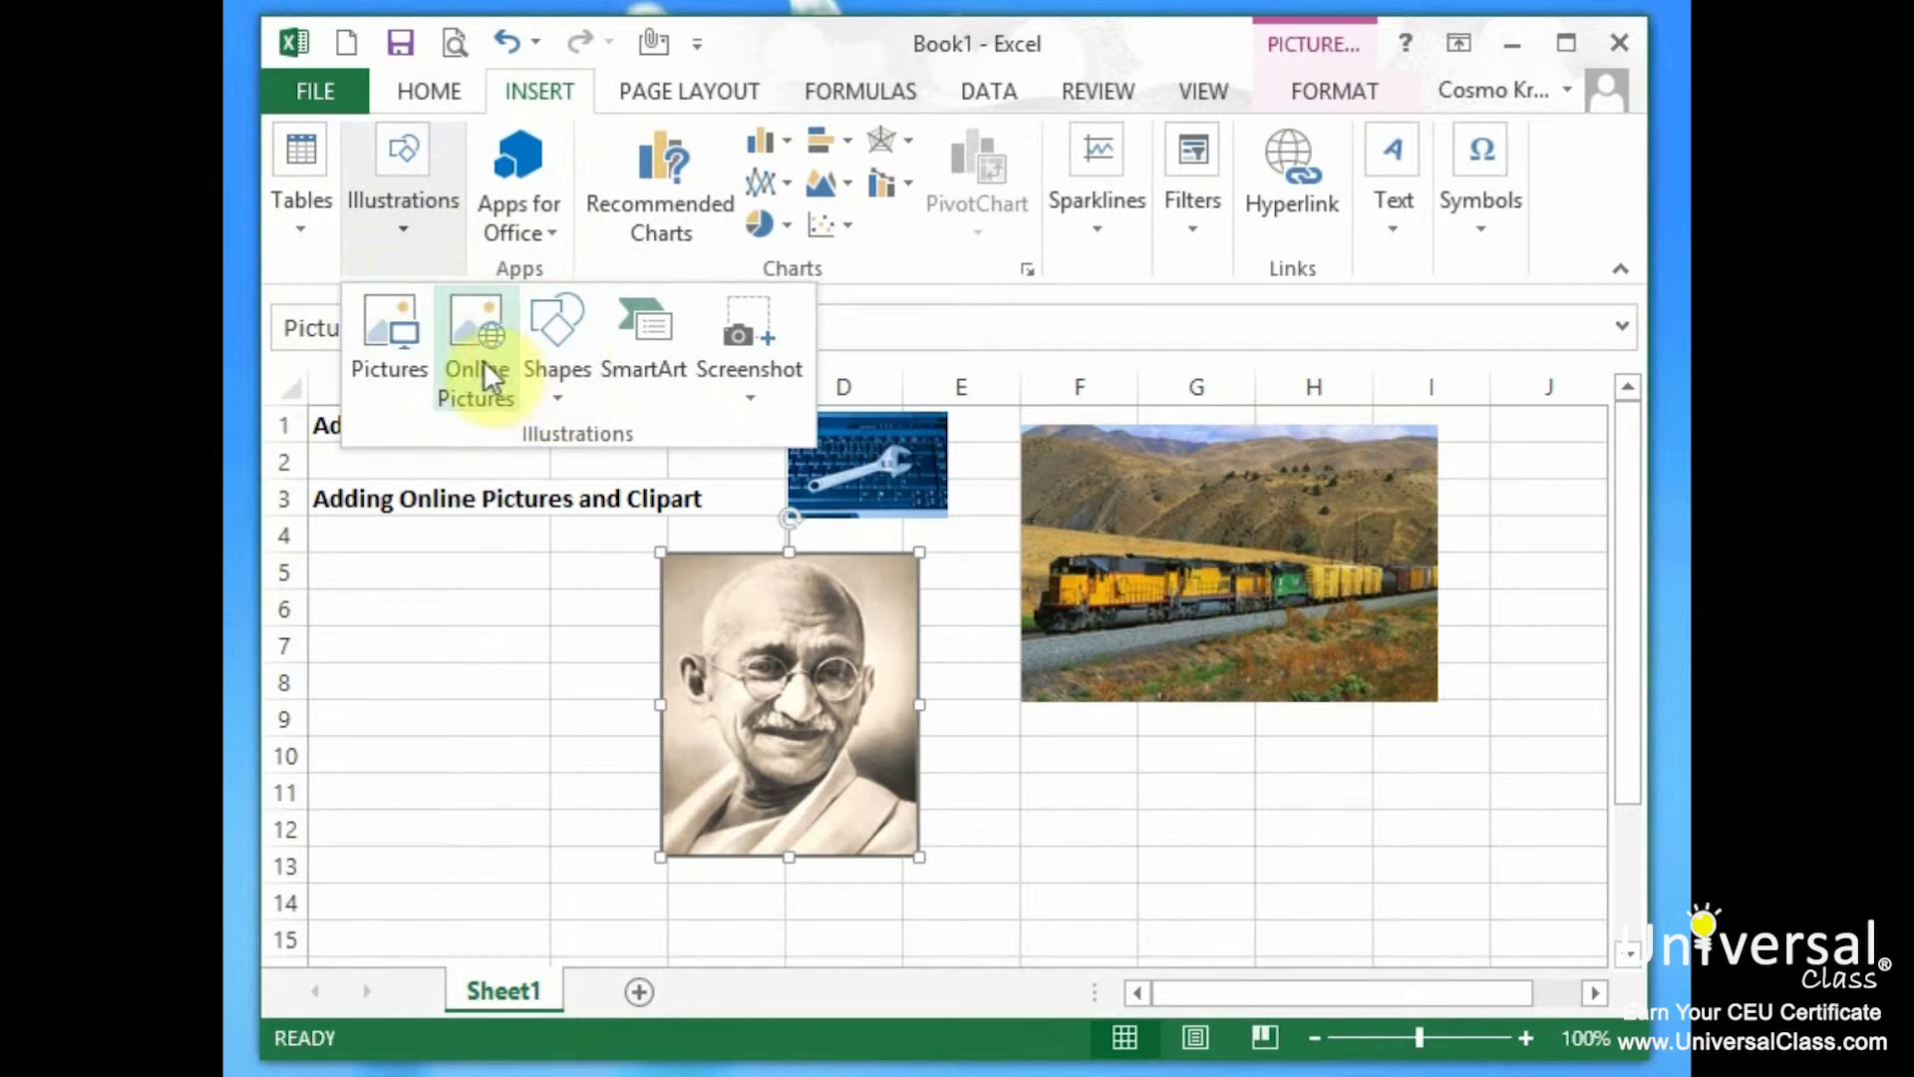
click(482, 361)
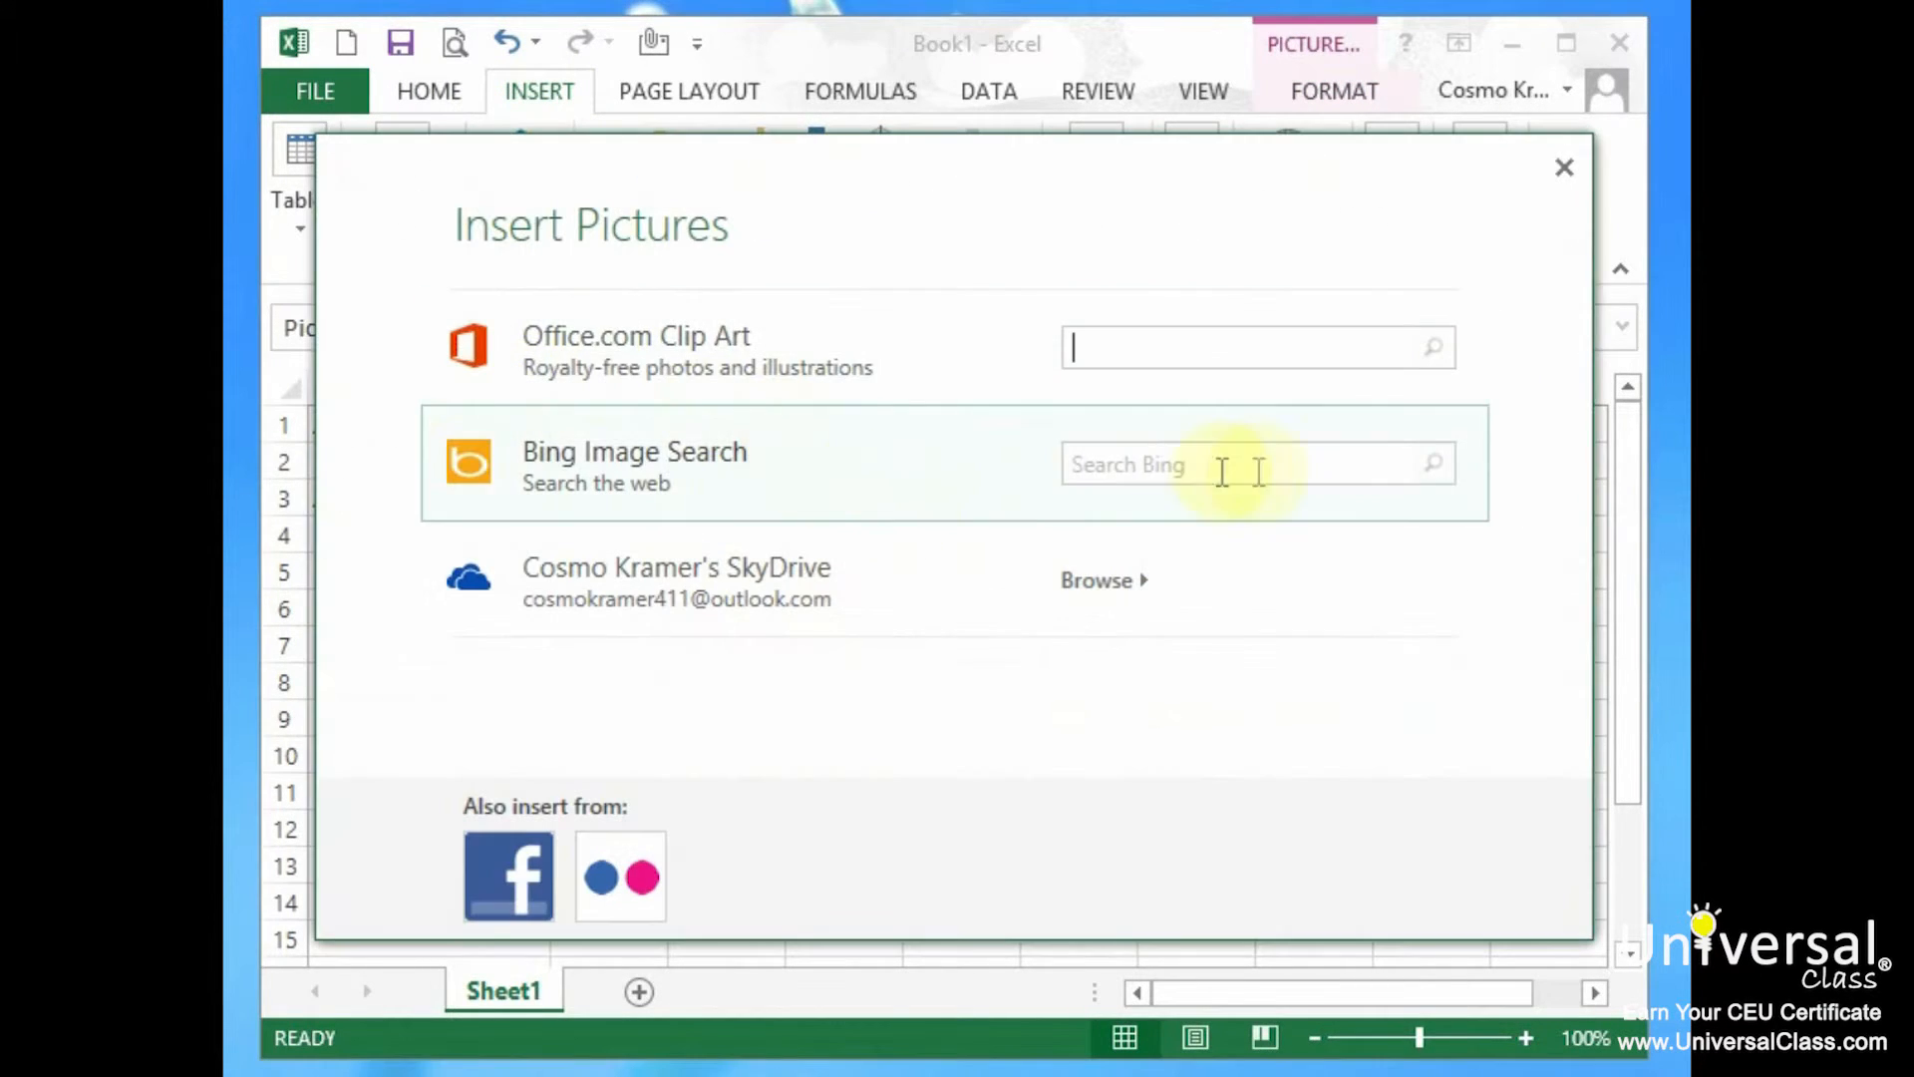
click(1098, 588)
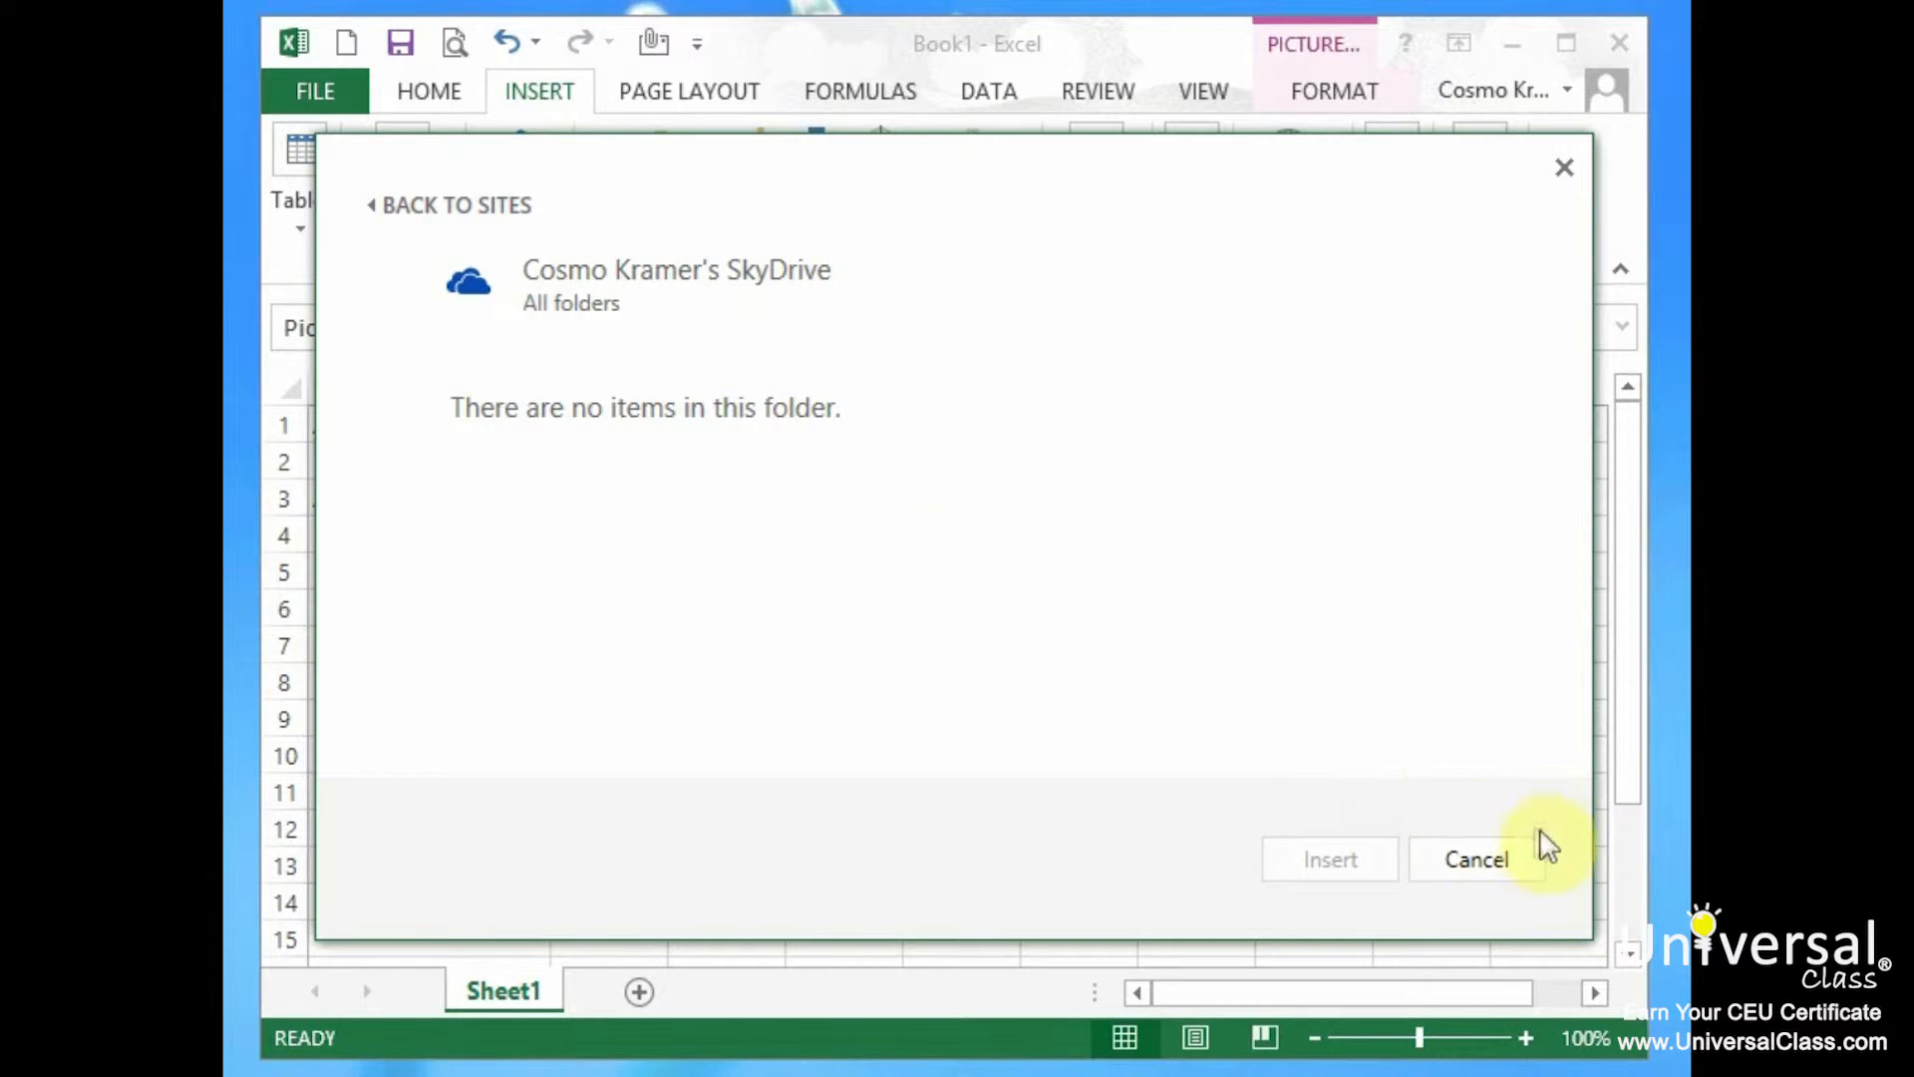
click(1516, 867)
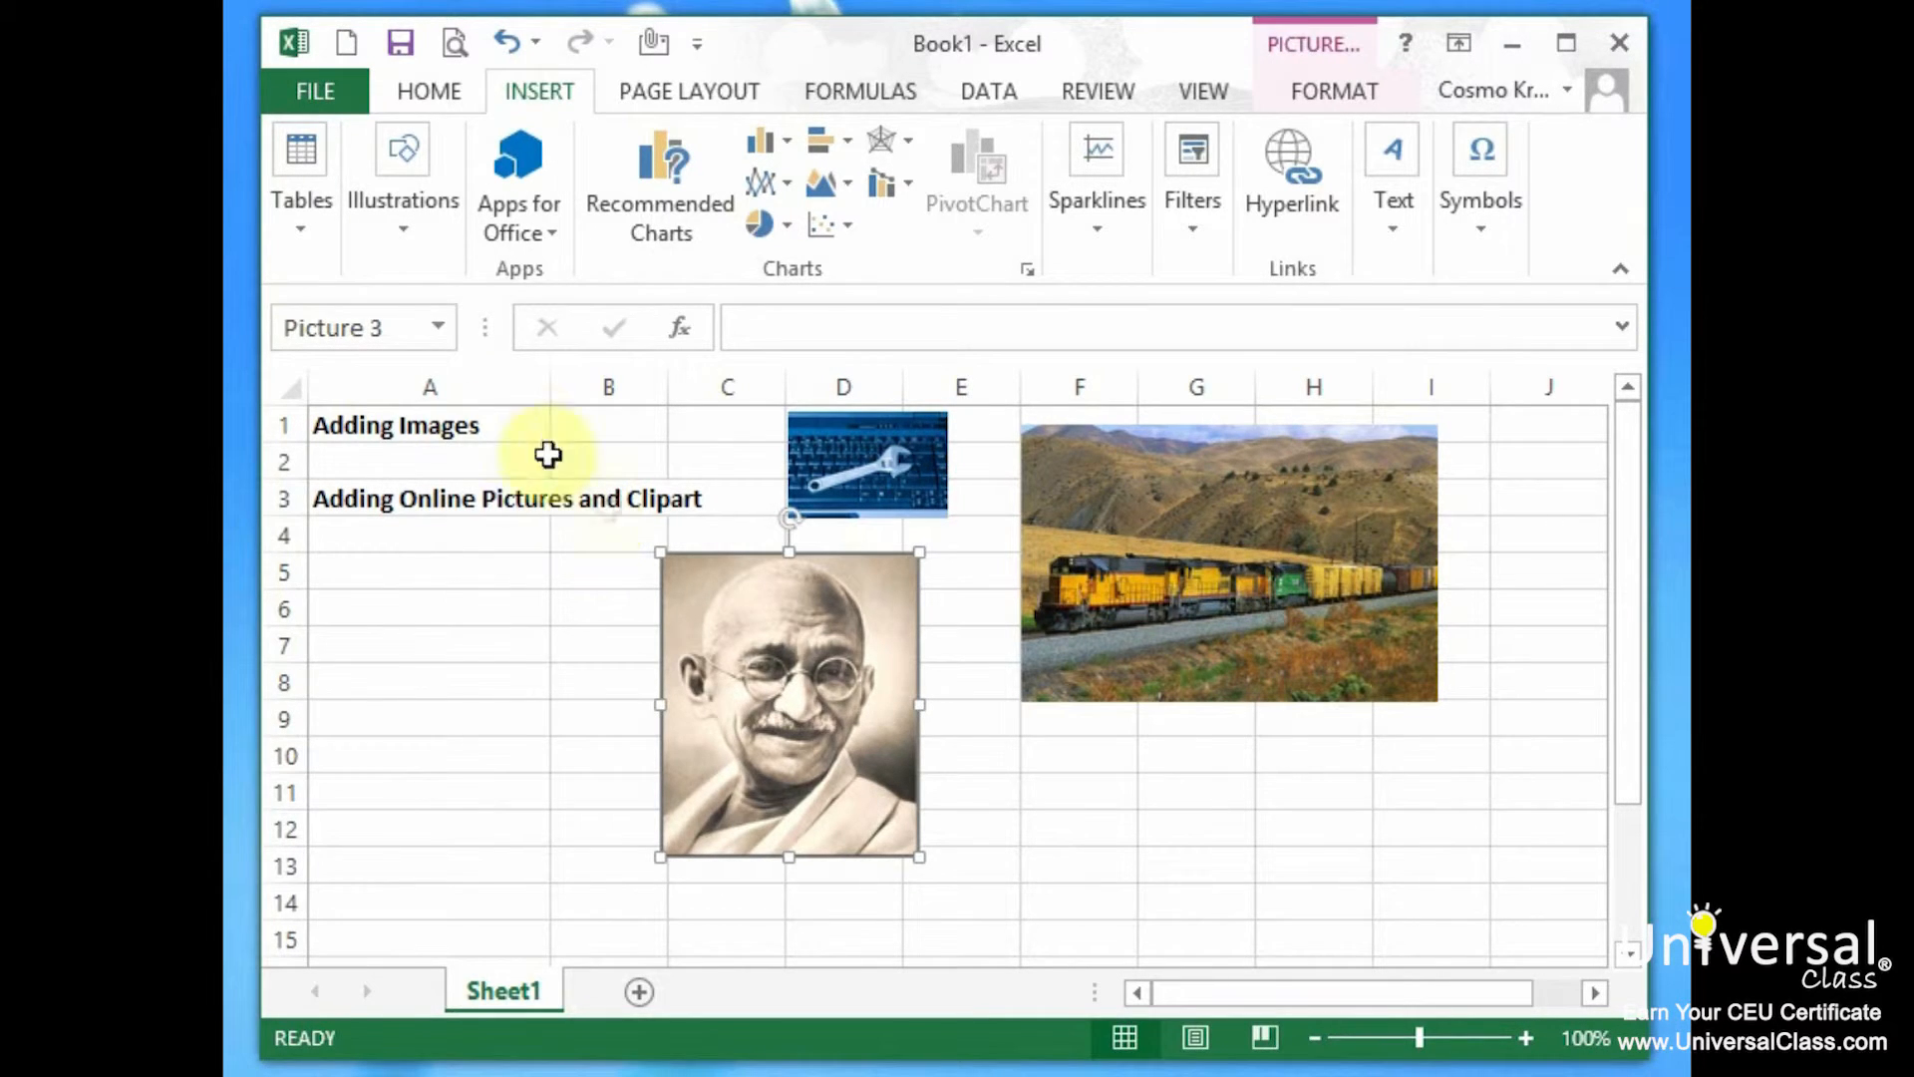
After checking the Facebook and Flickr sources, move the portrait into column A and the train over columns C–F.
click(389, 215)
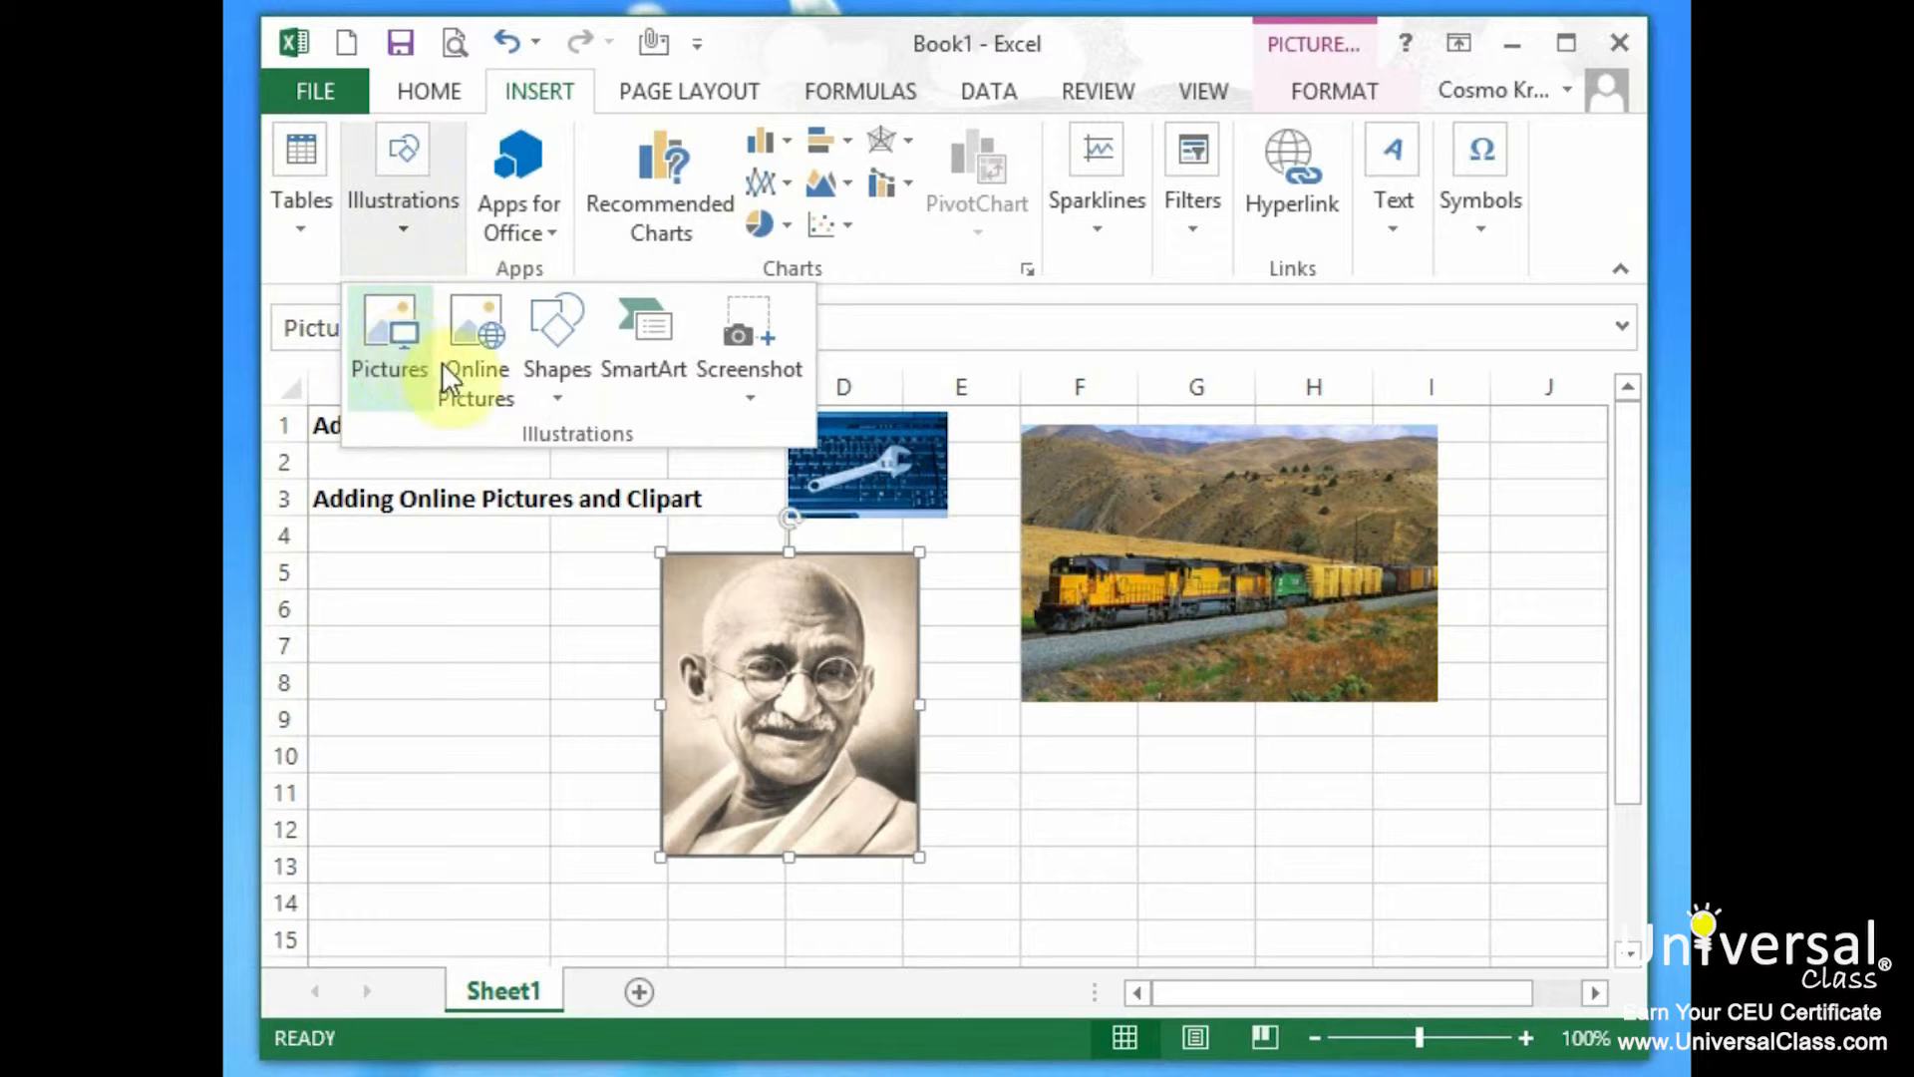
click(489, 383)
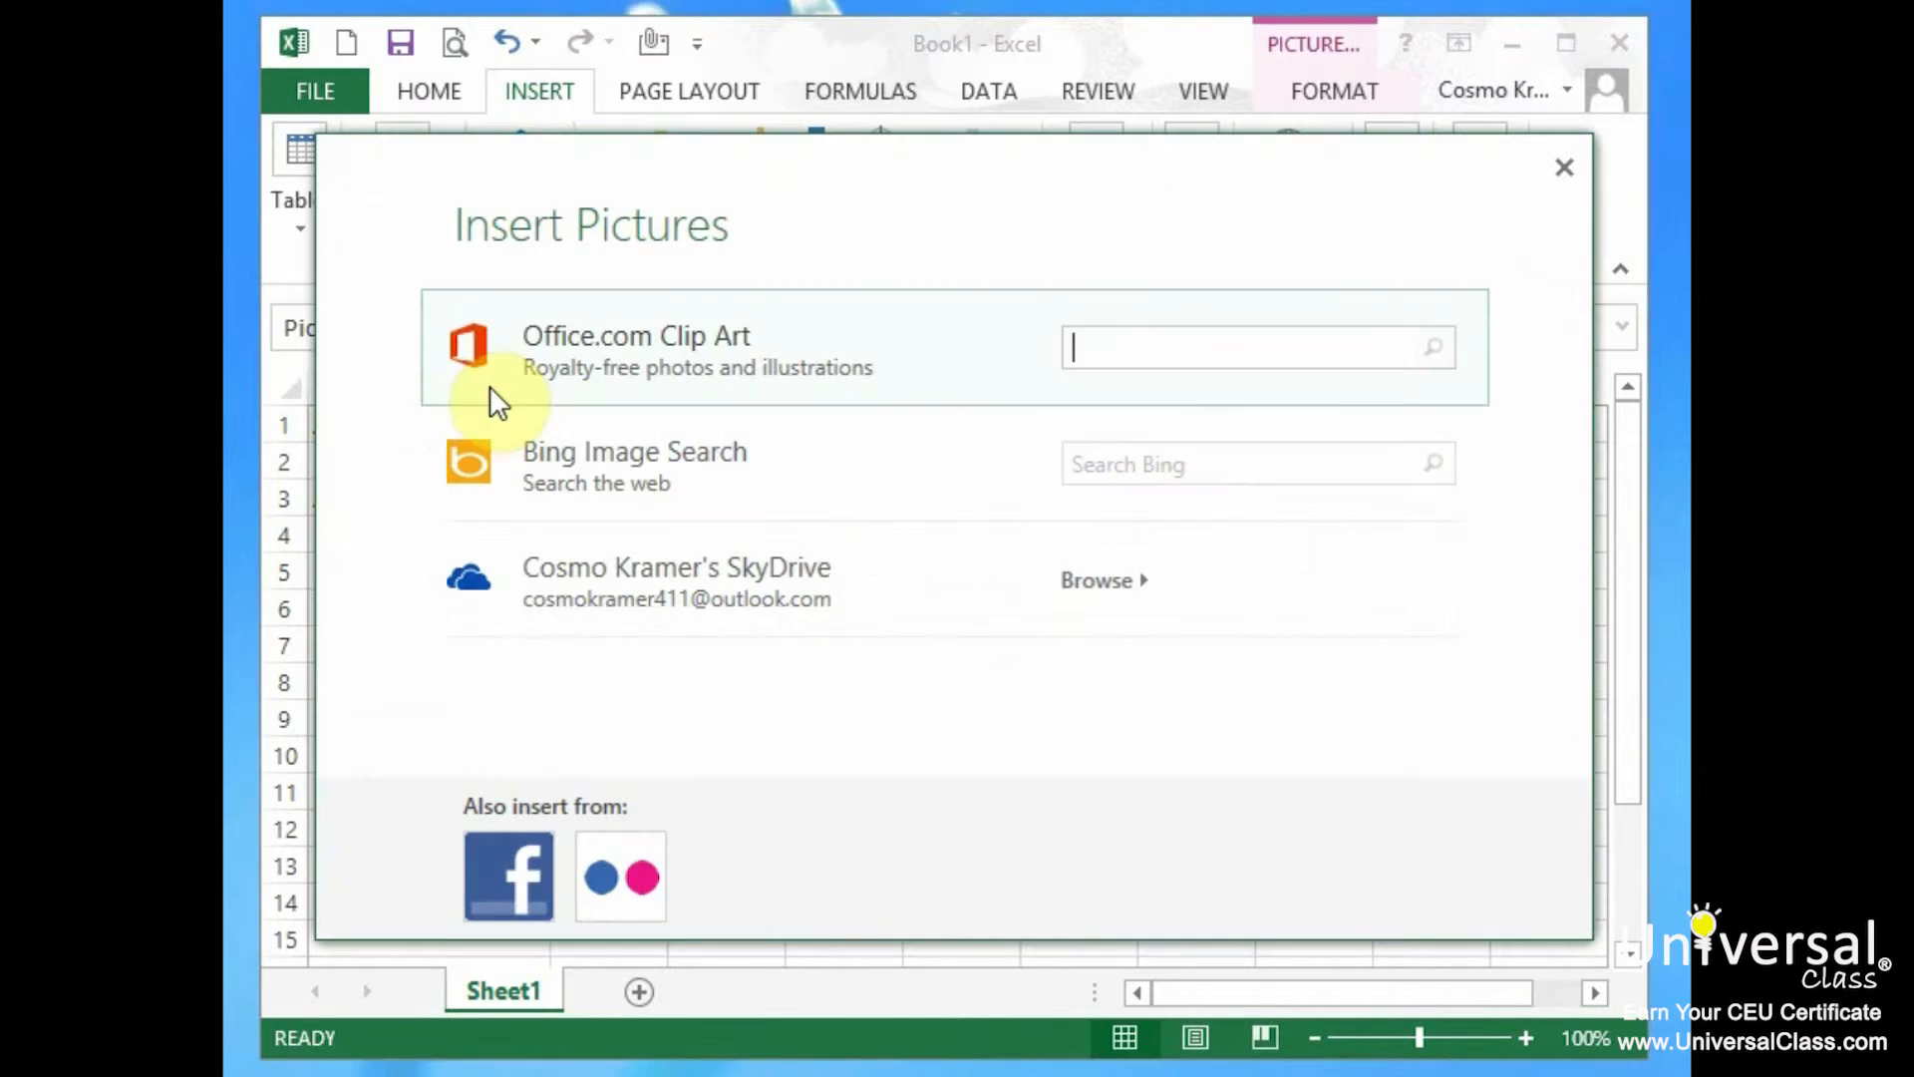
click(517, 879)
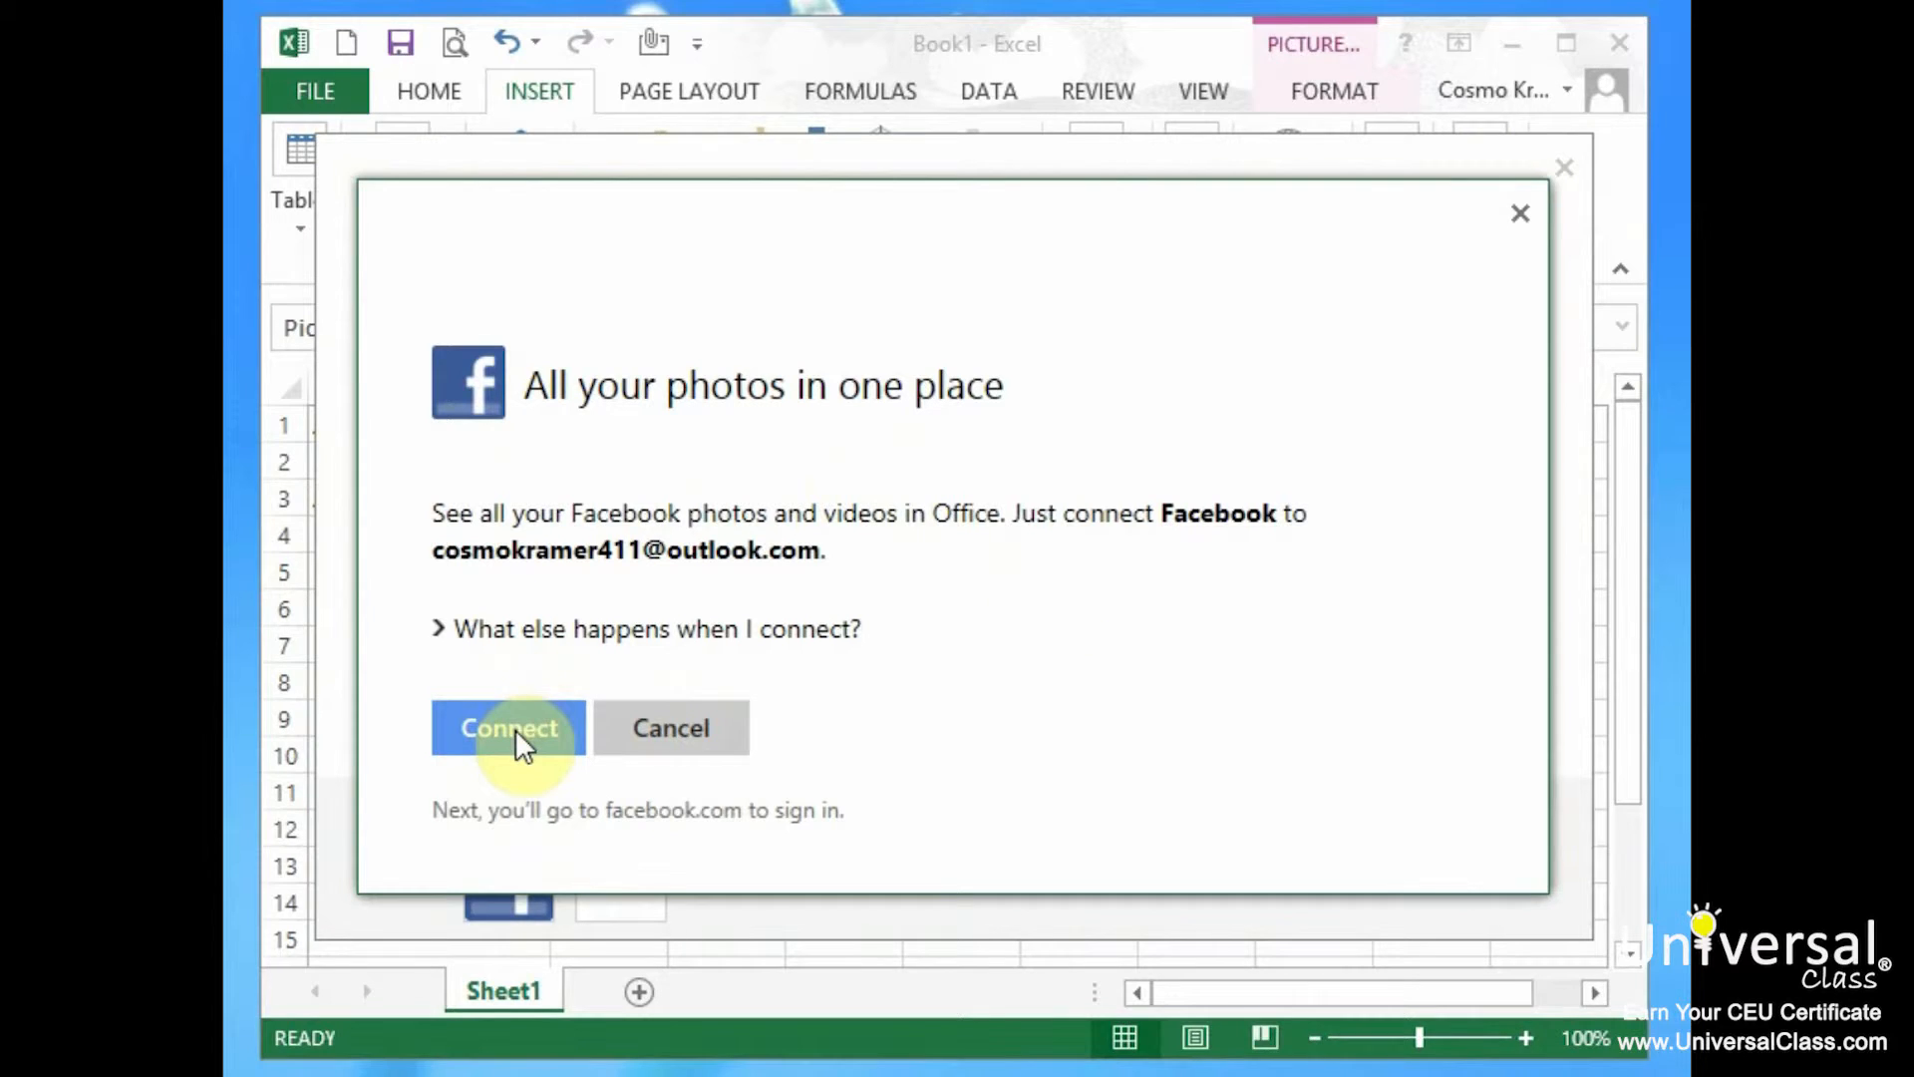
click(706, 726)
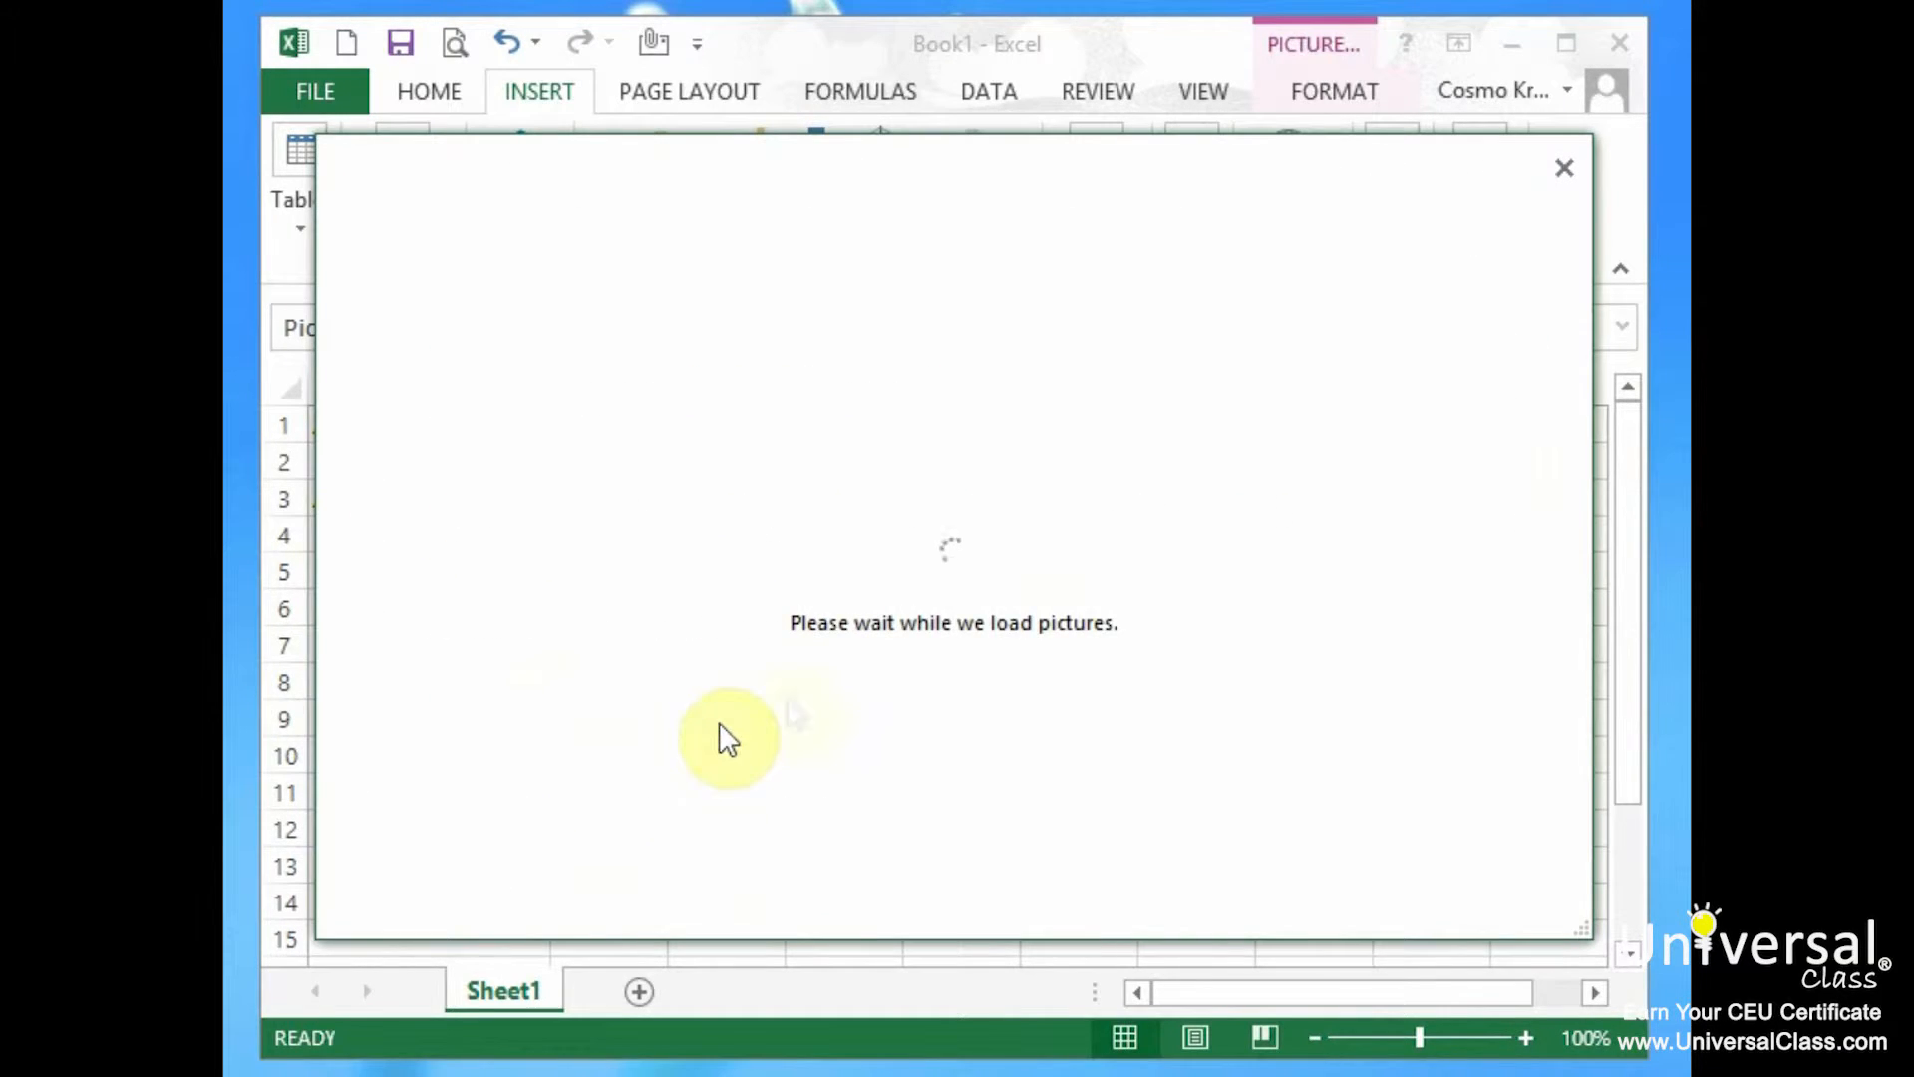
click(638, 877)
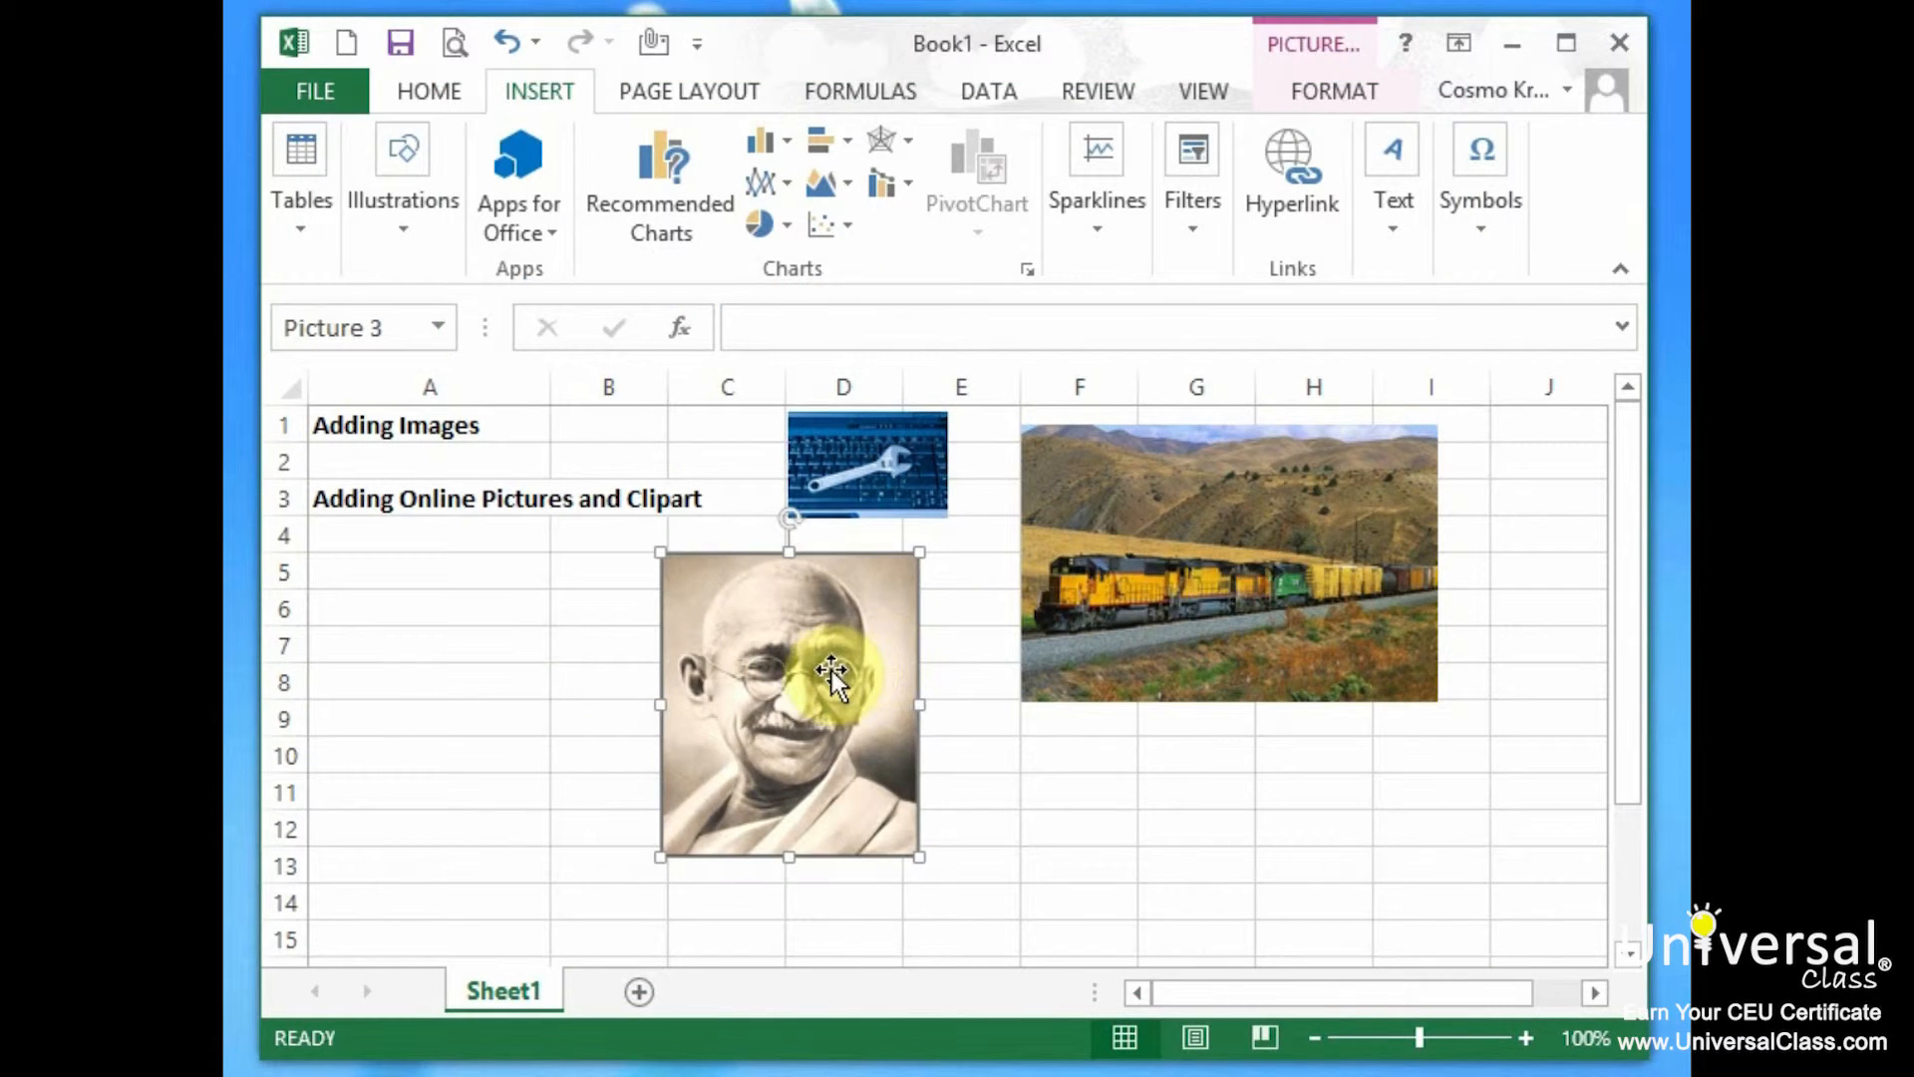
drag(834, 665, 515, 672)
drag(1205, 584, 877, 595)
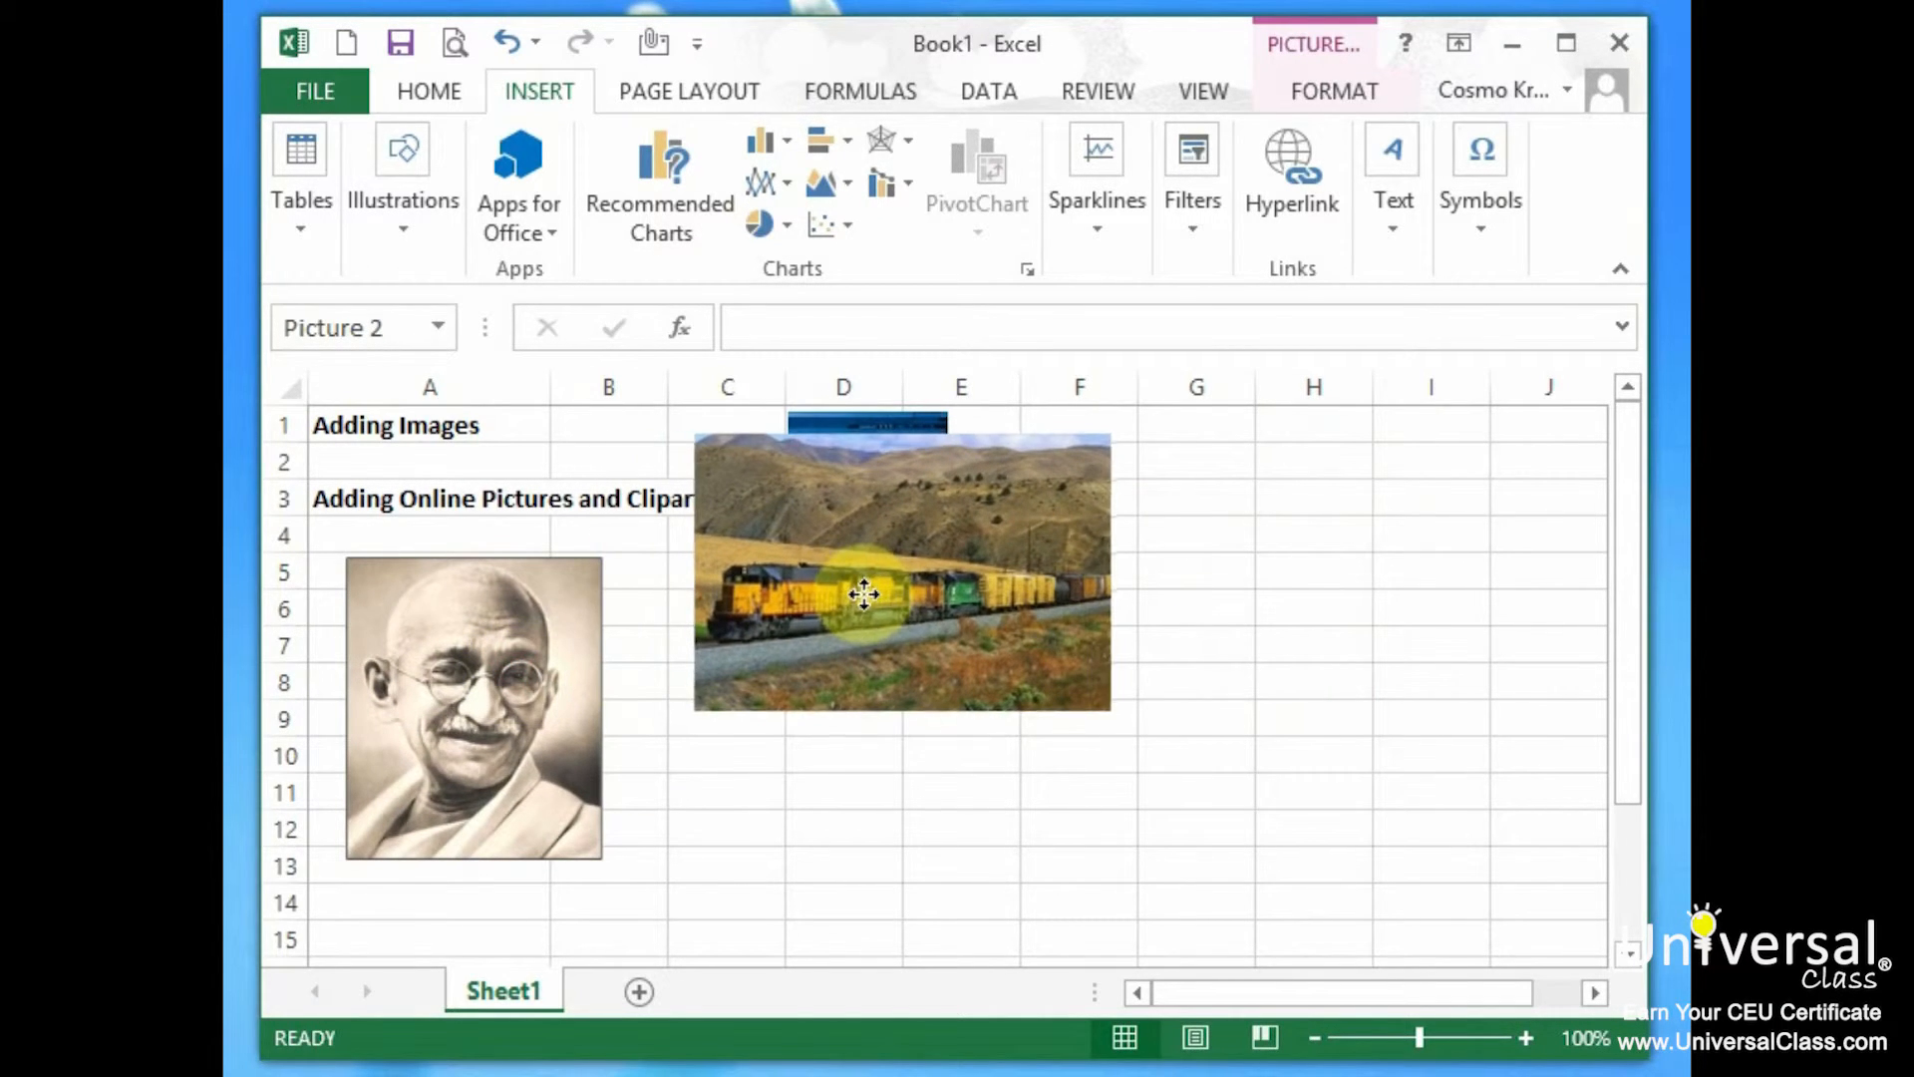
Insert the dahlia clip art from an Office.com search for 'flower' and place it over columns C–G.
click(417, 231)
click(473, 344)
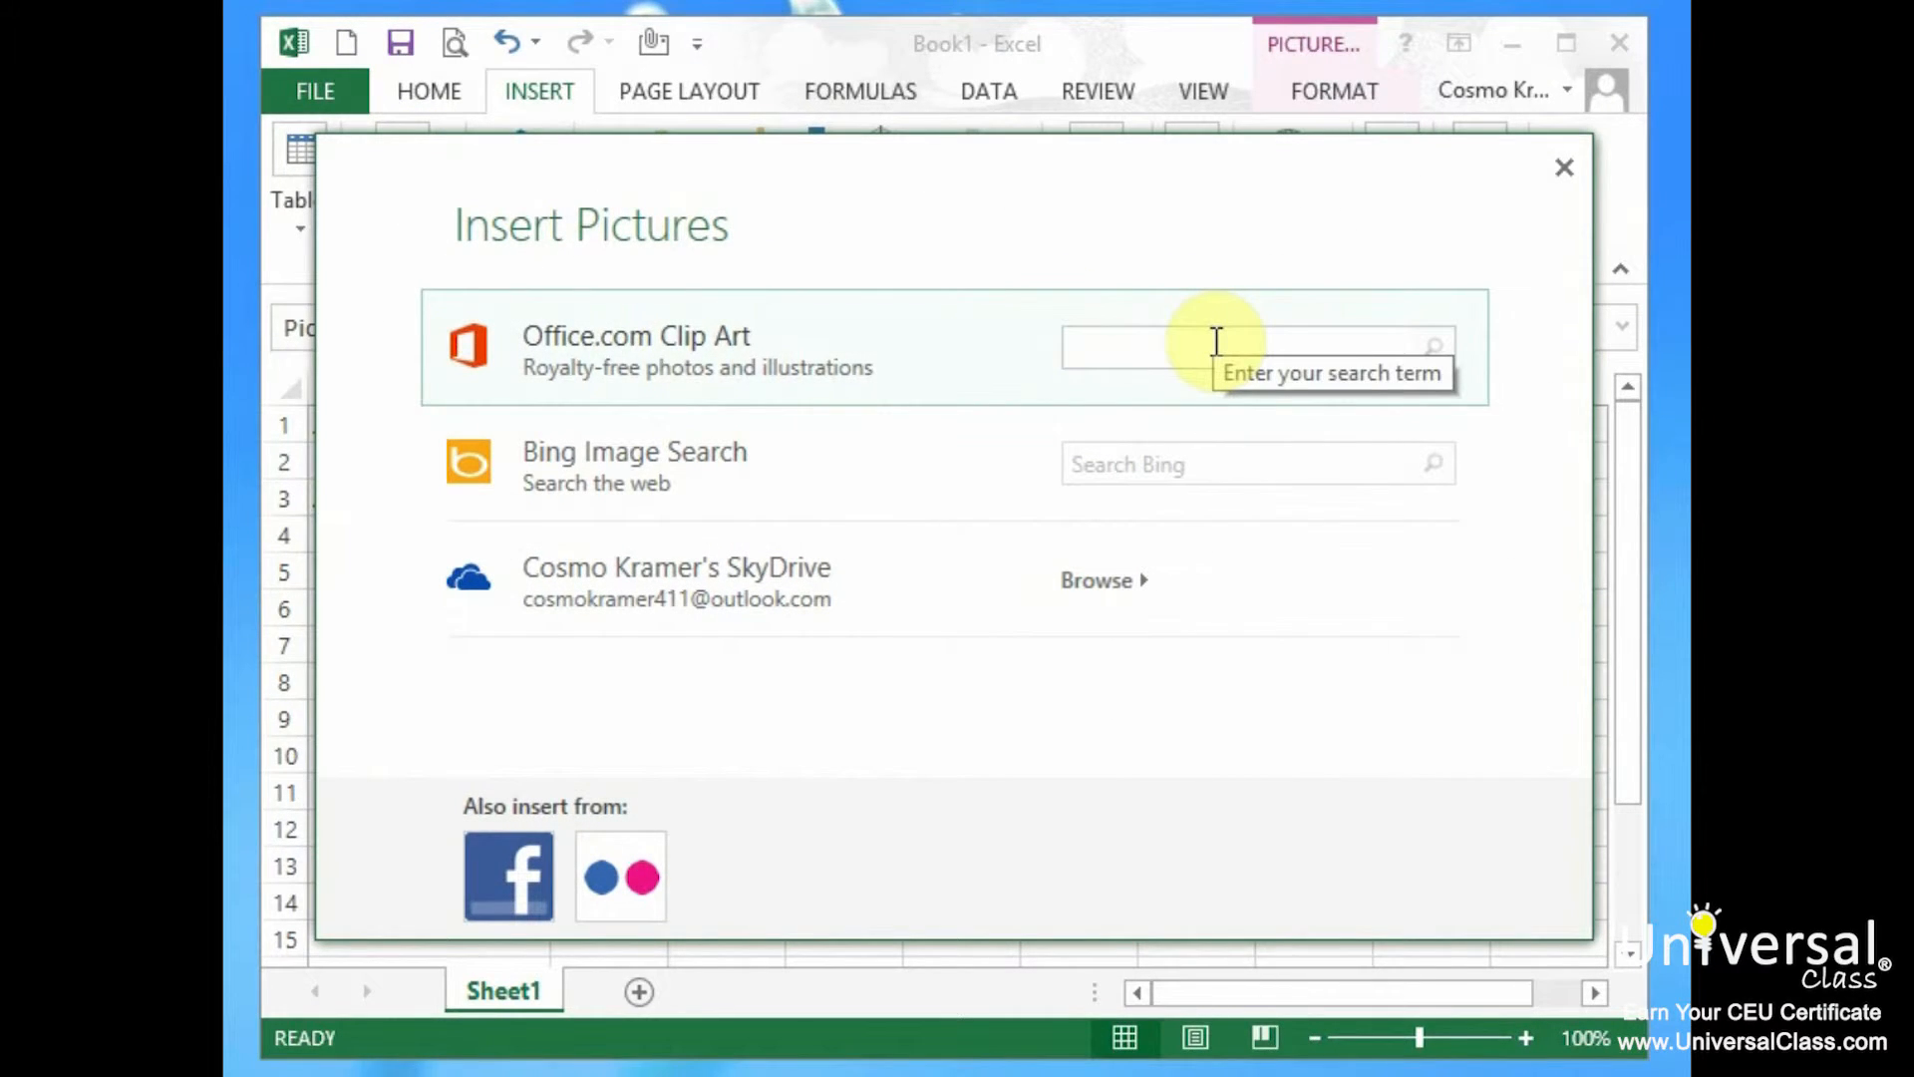
text(flower)
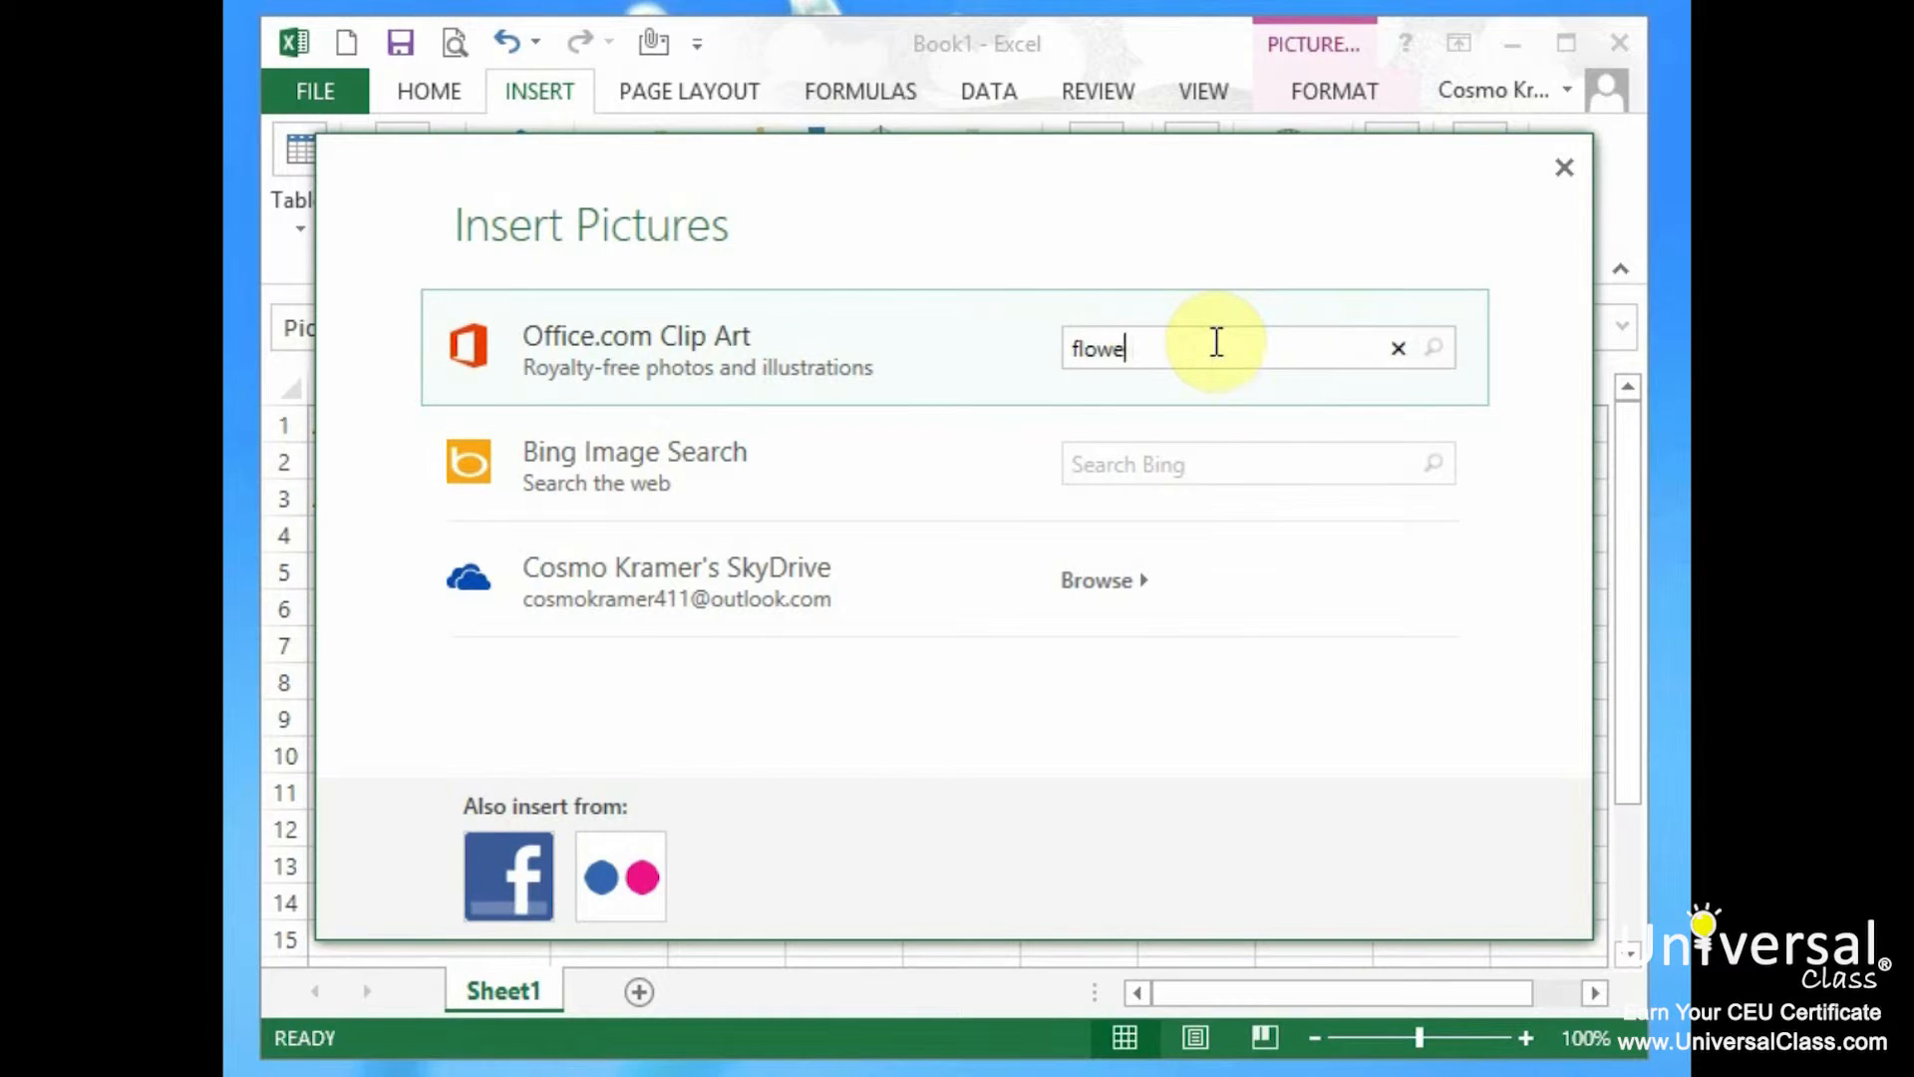
key(Return)
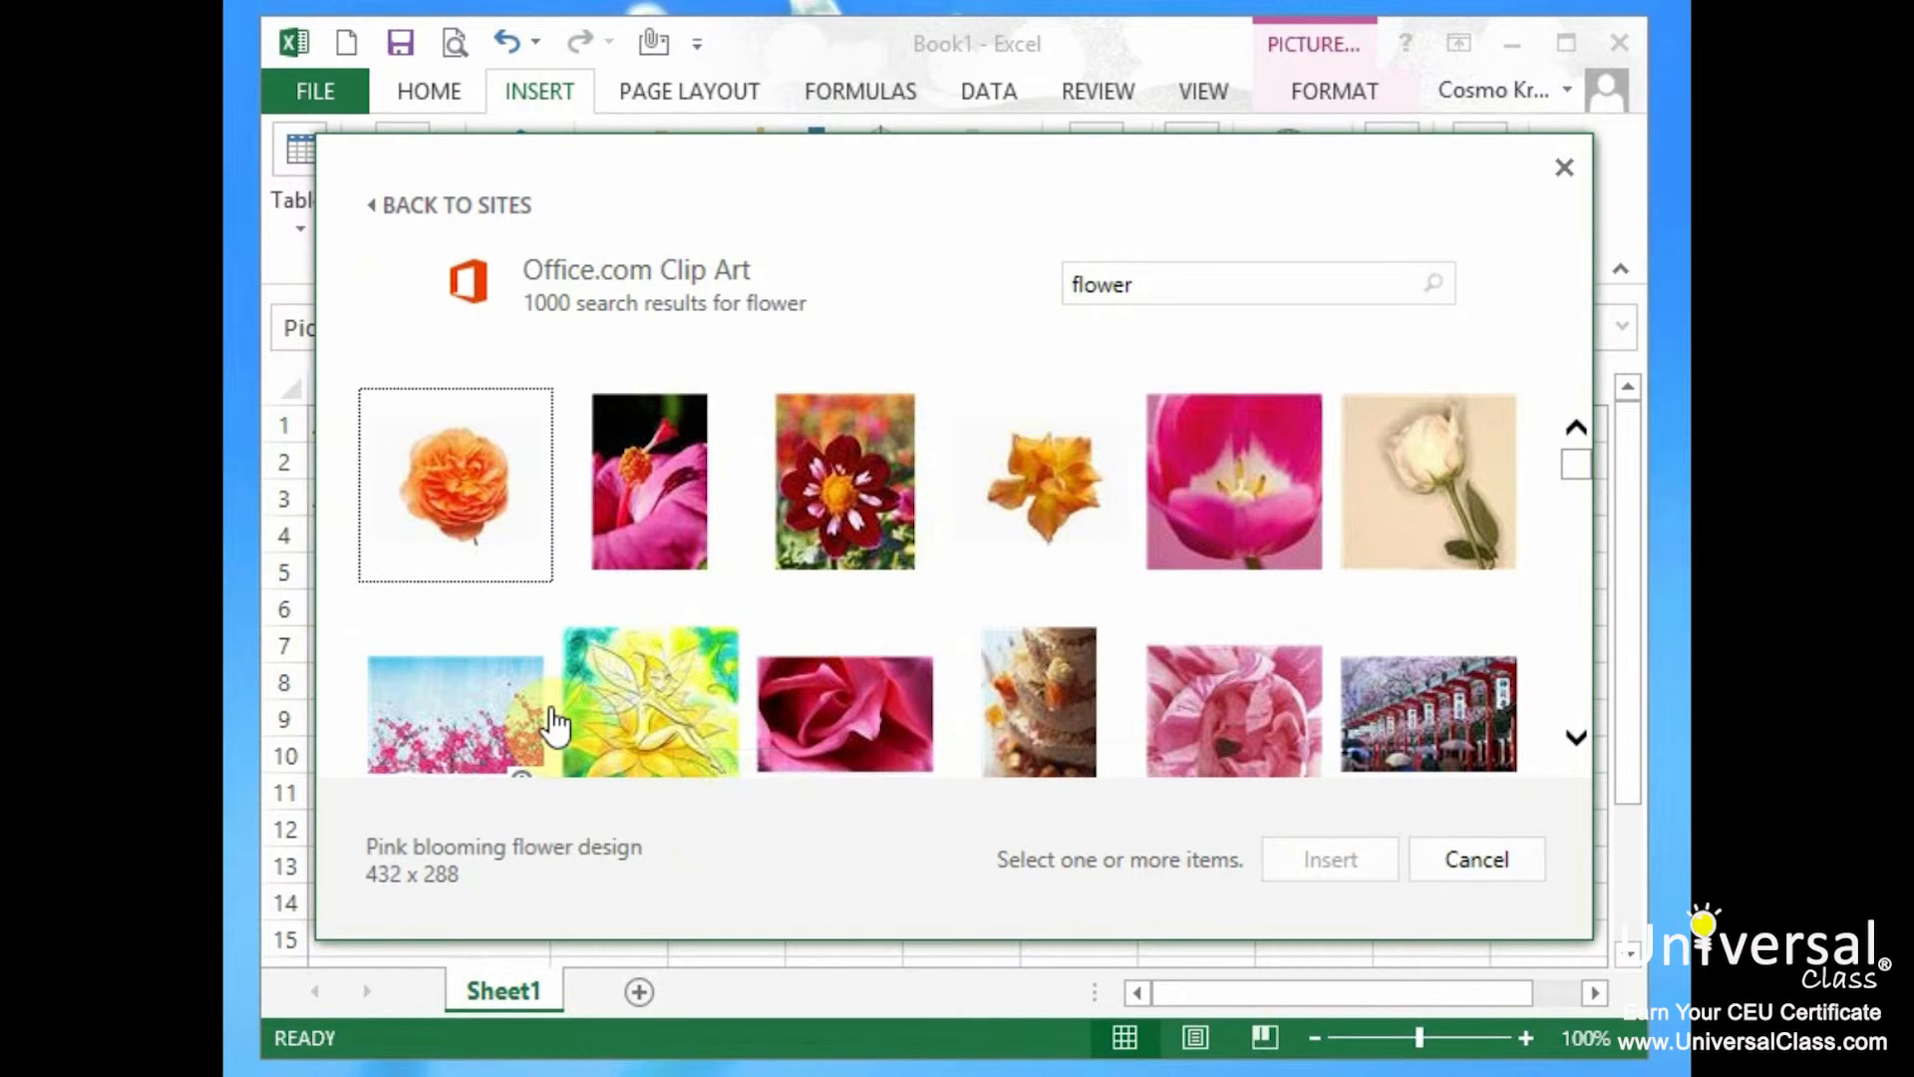
click(864, 506)
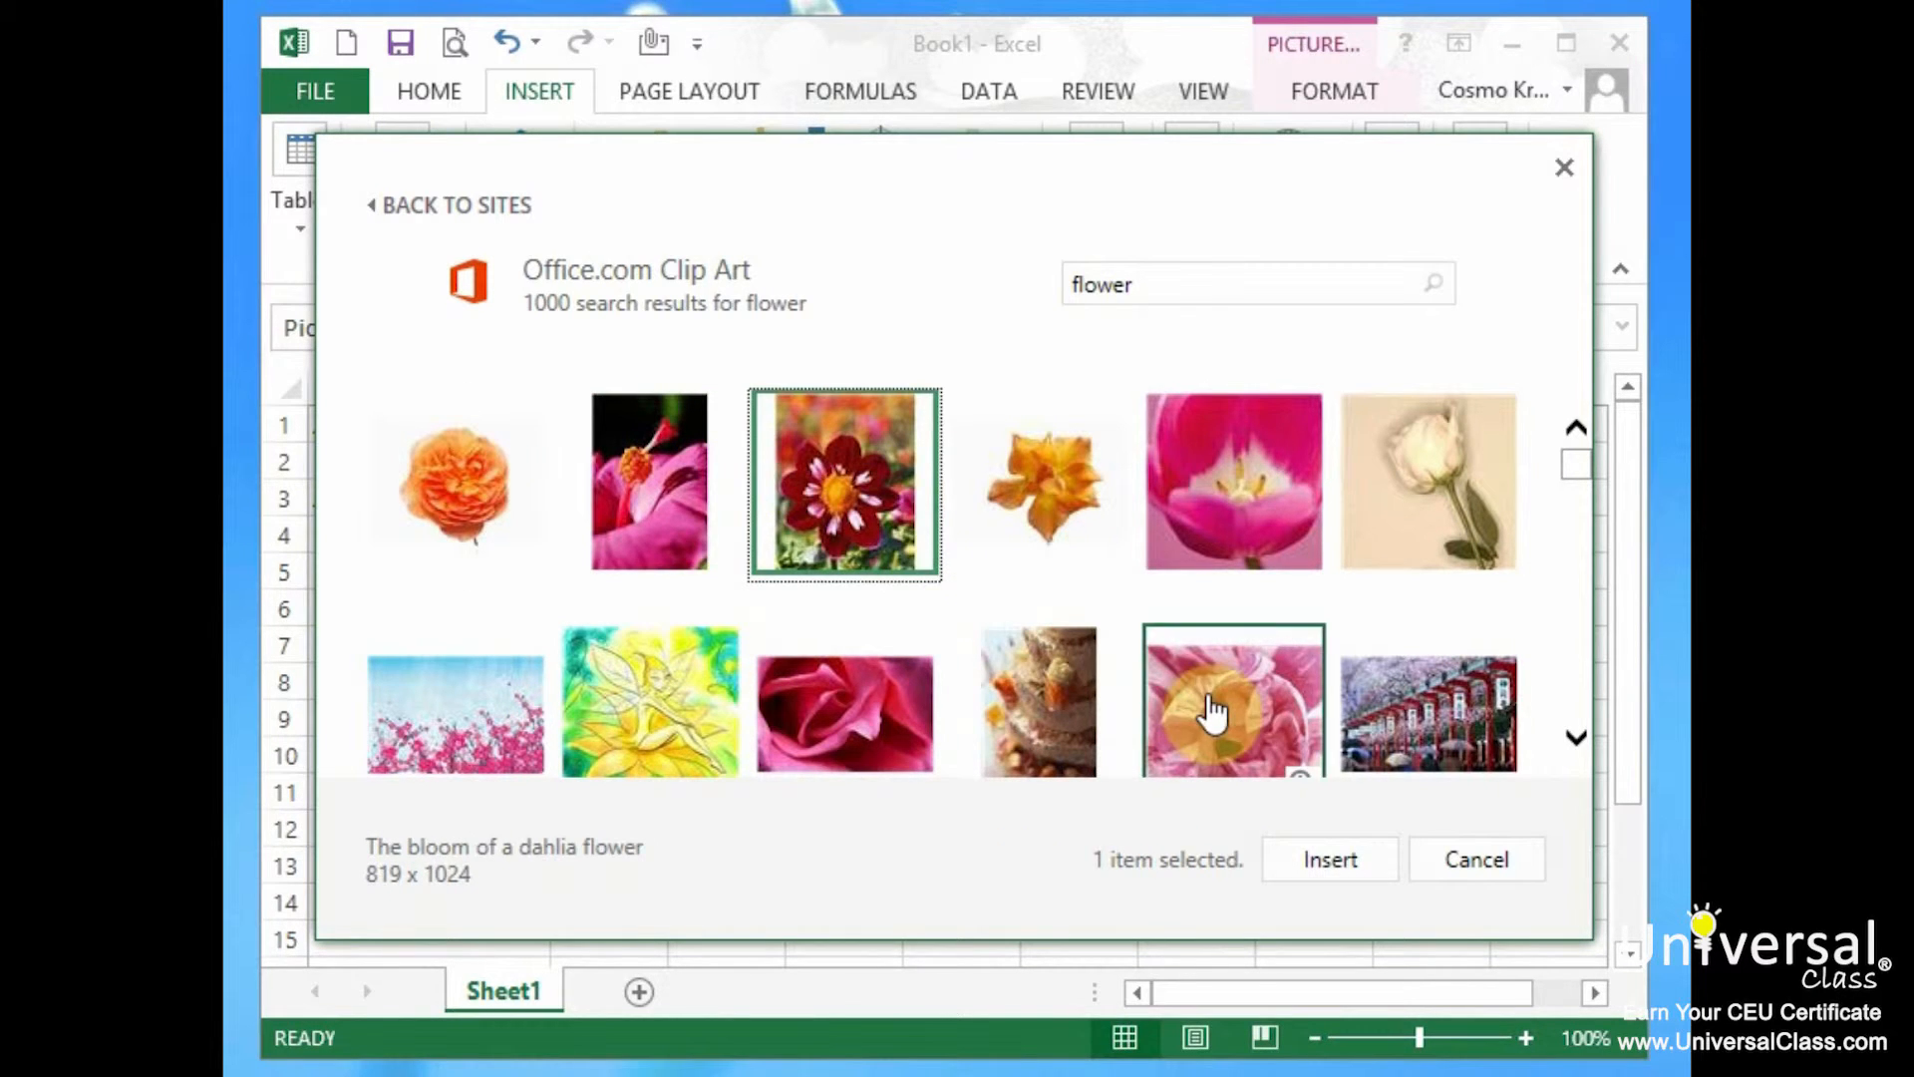
click(1322, 859)
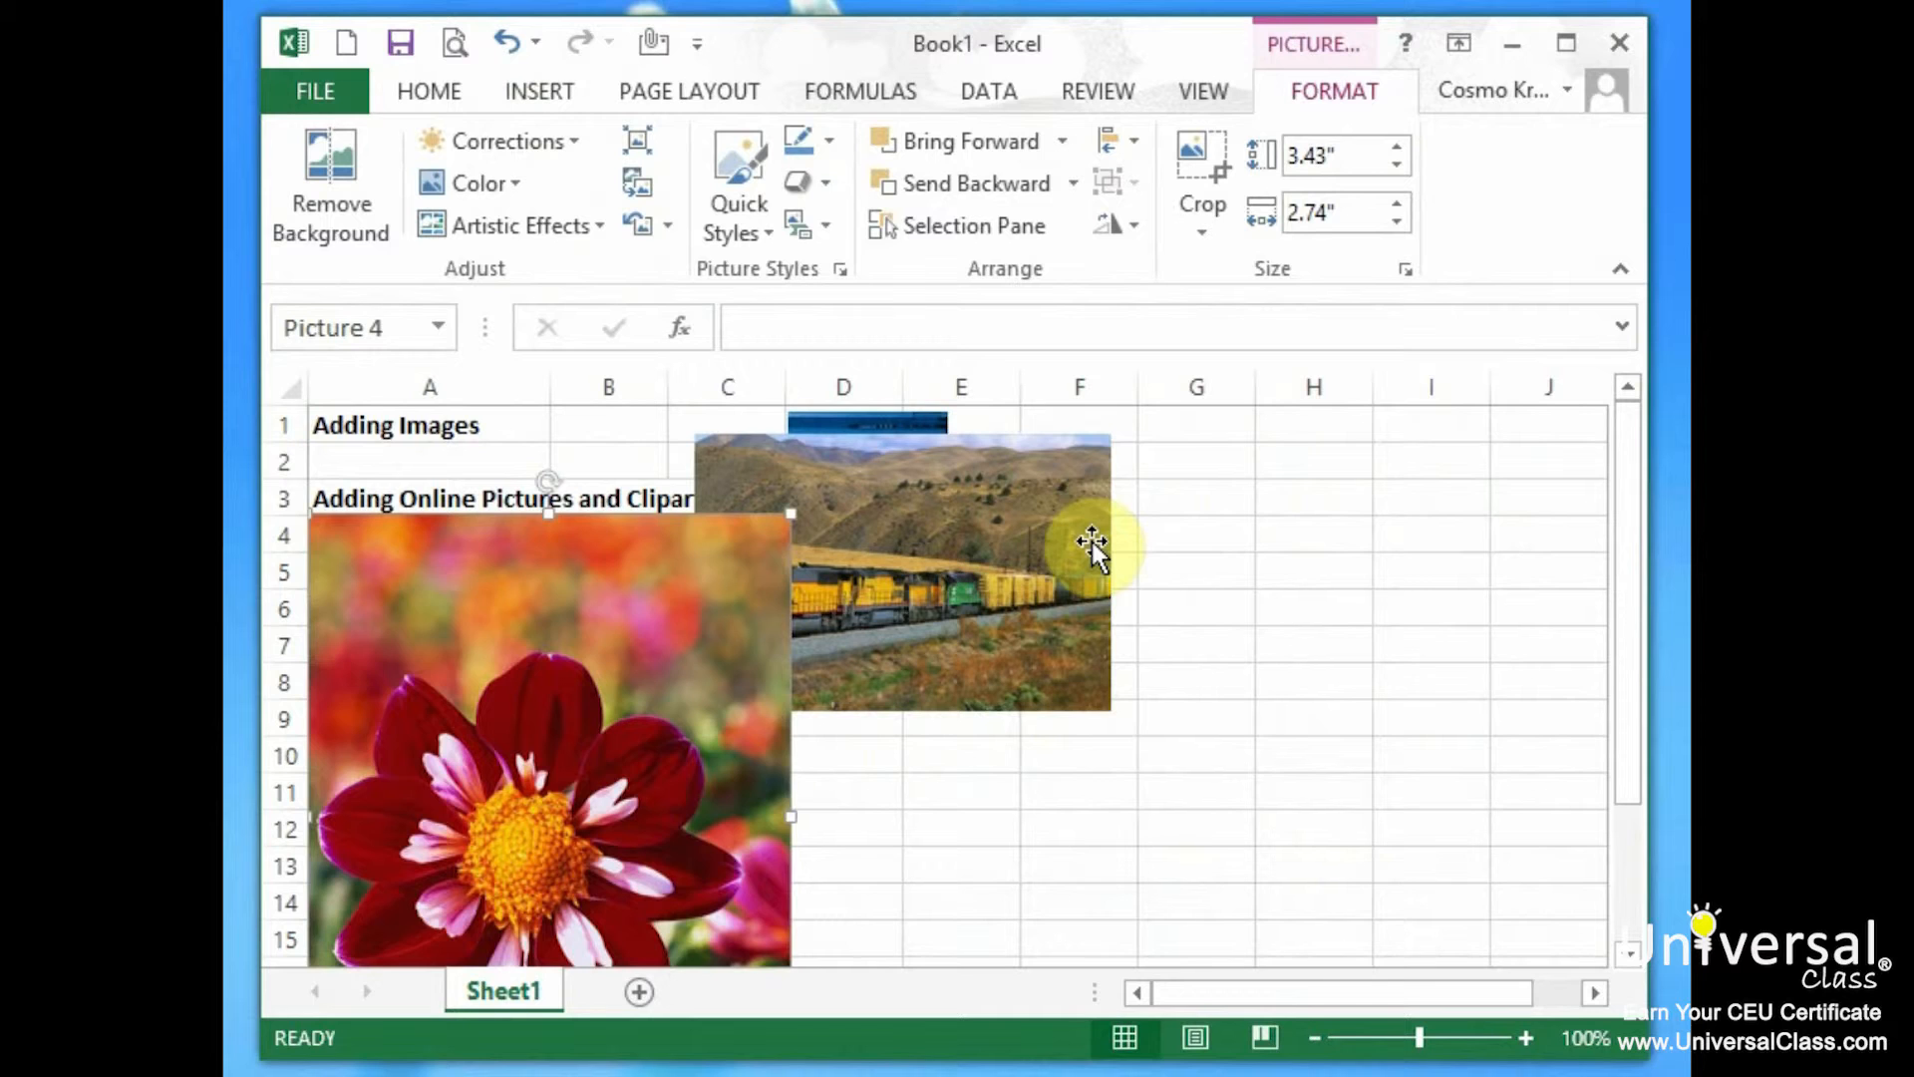
drag(492, 684, 901, 505)
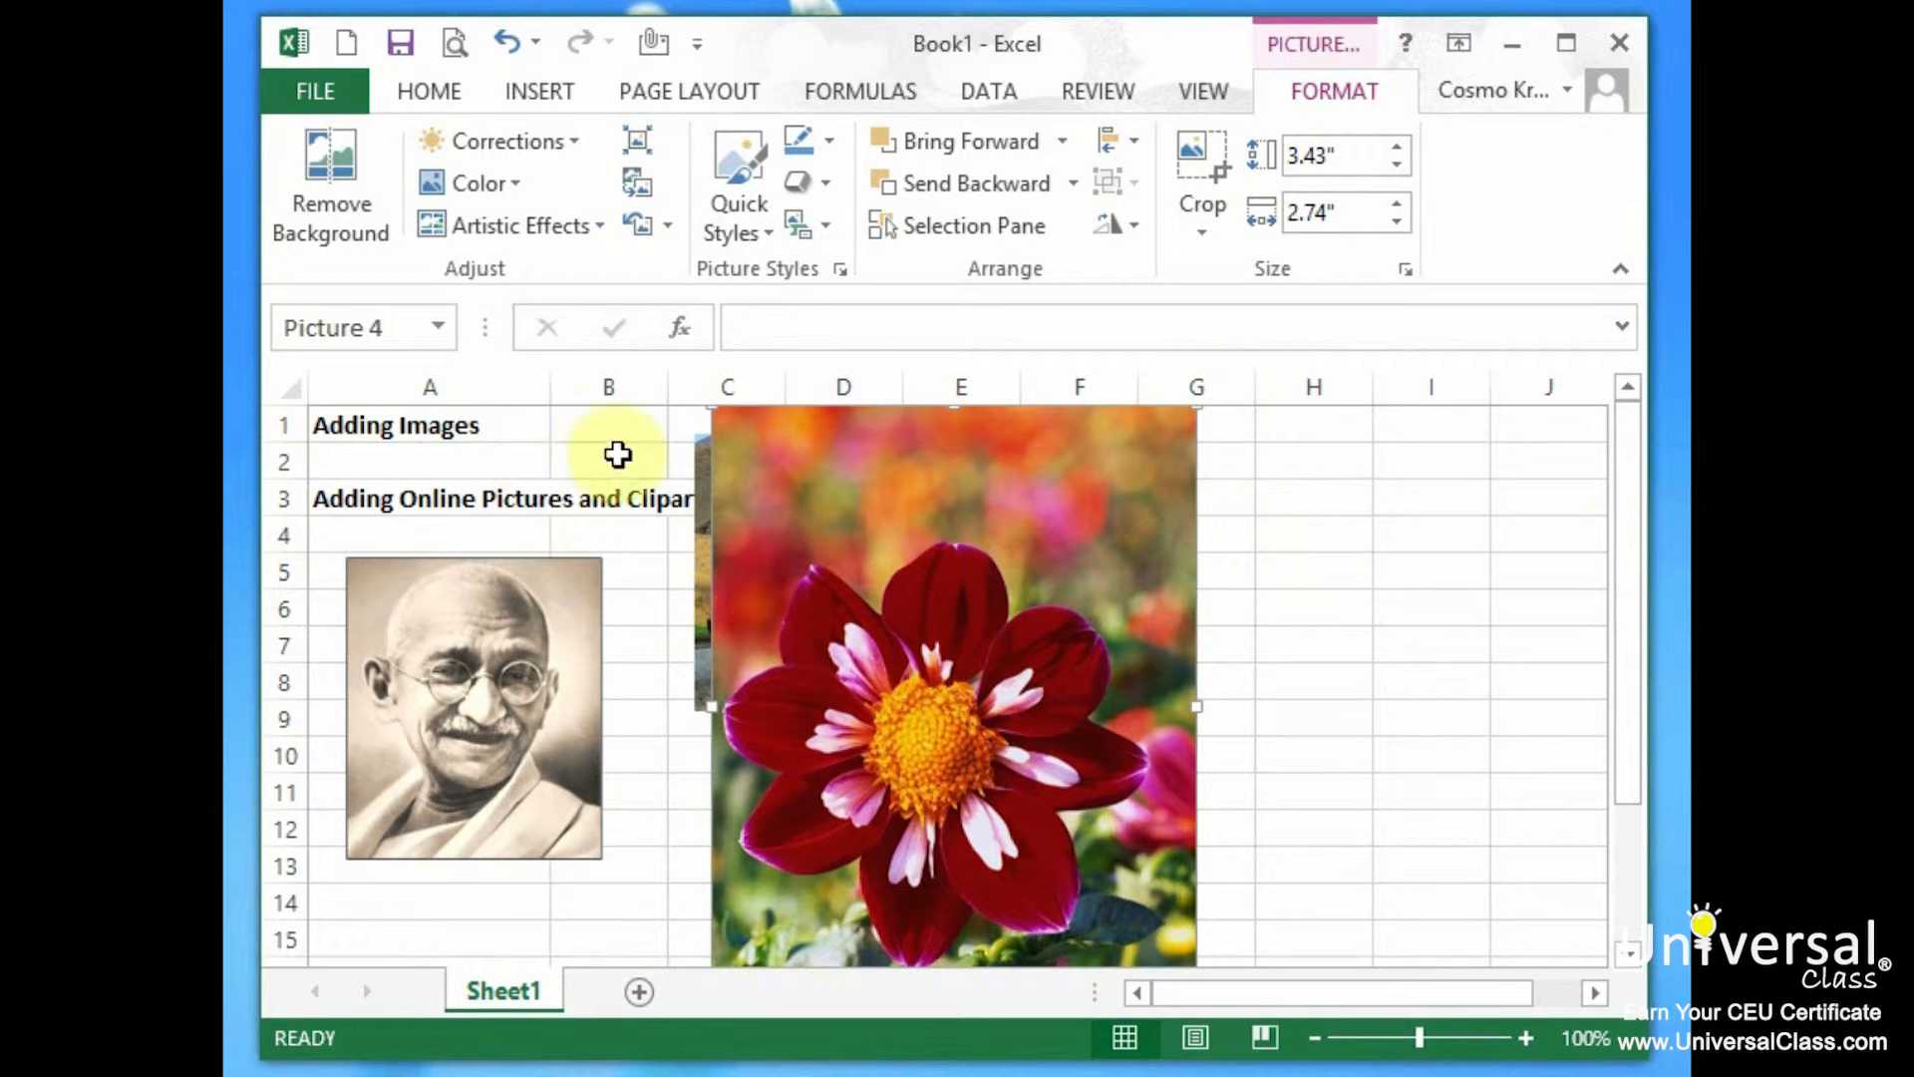
Label cell H2 'Crop a picture' and select the dahlia picture.
click(1322, 463)
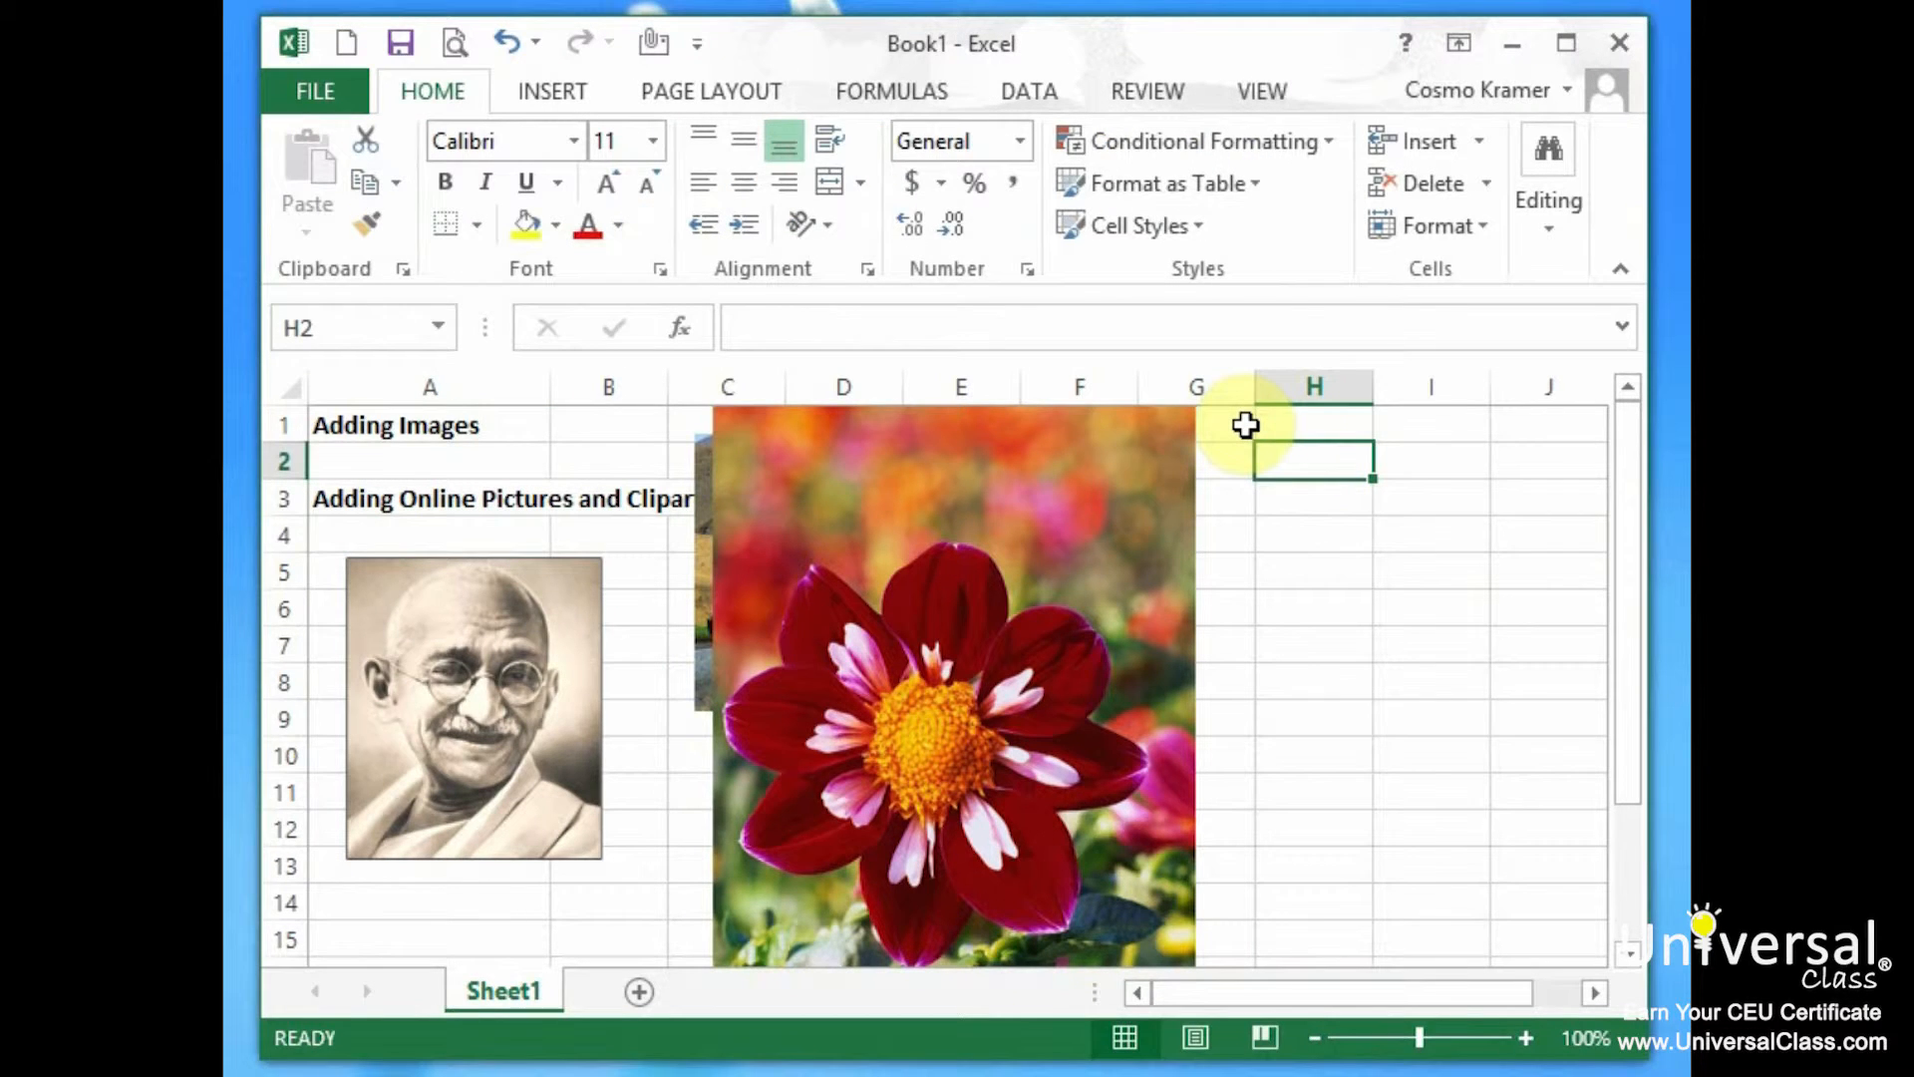
text(Crop a picture)
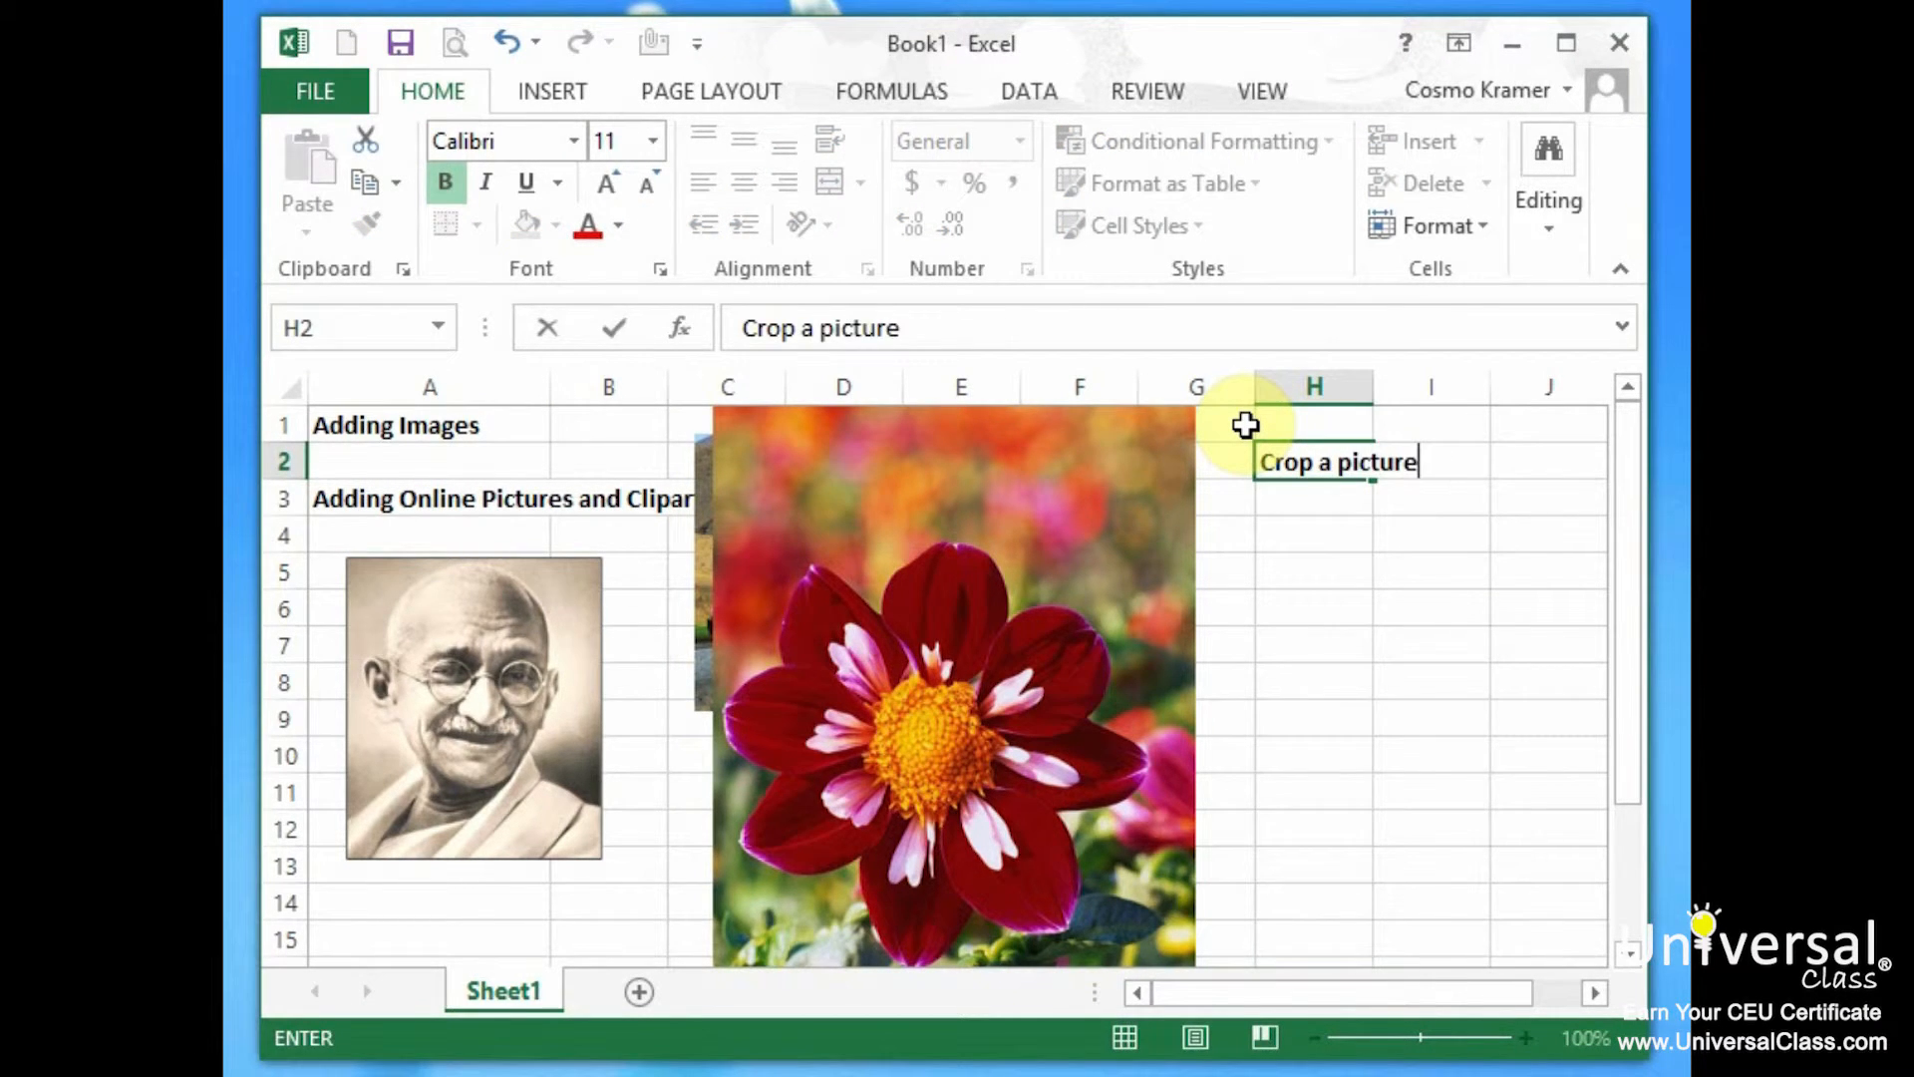
key(Return)
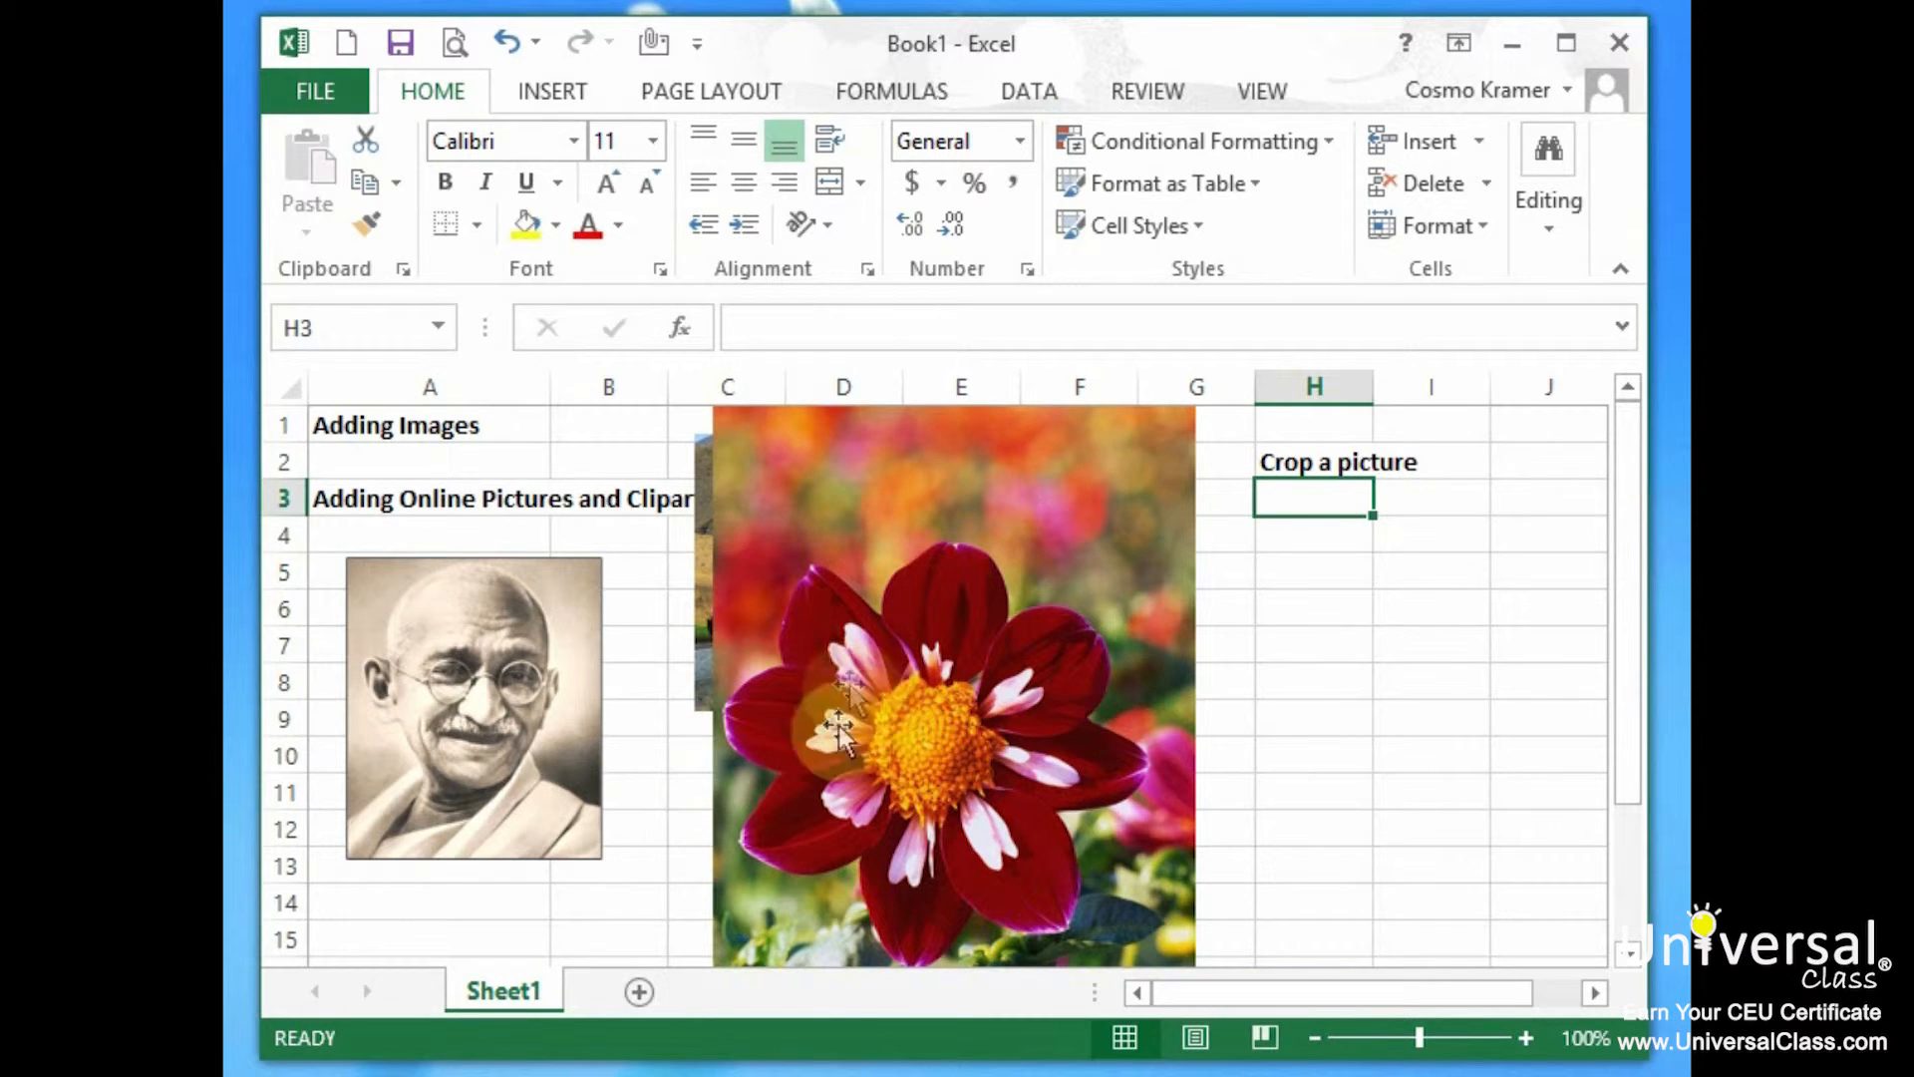
click(870, 710)
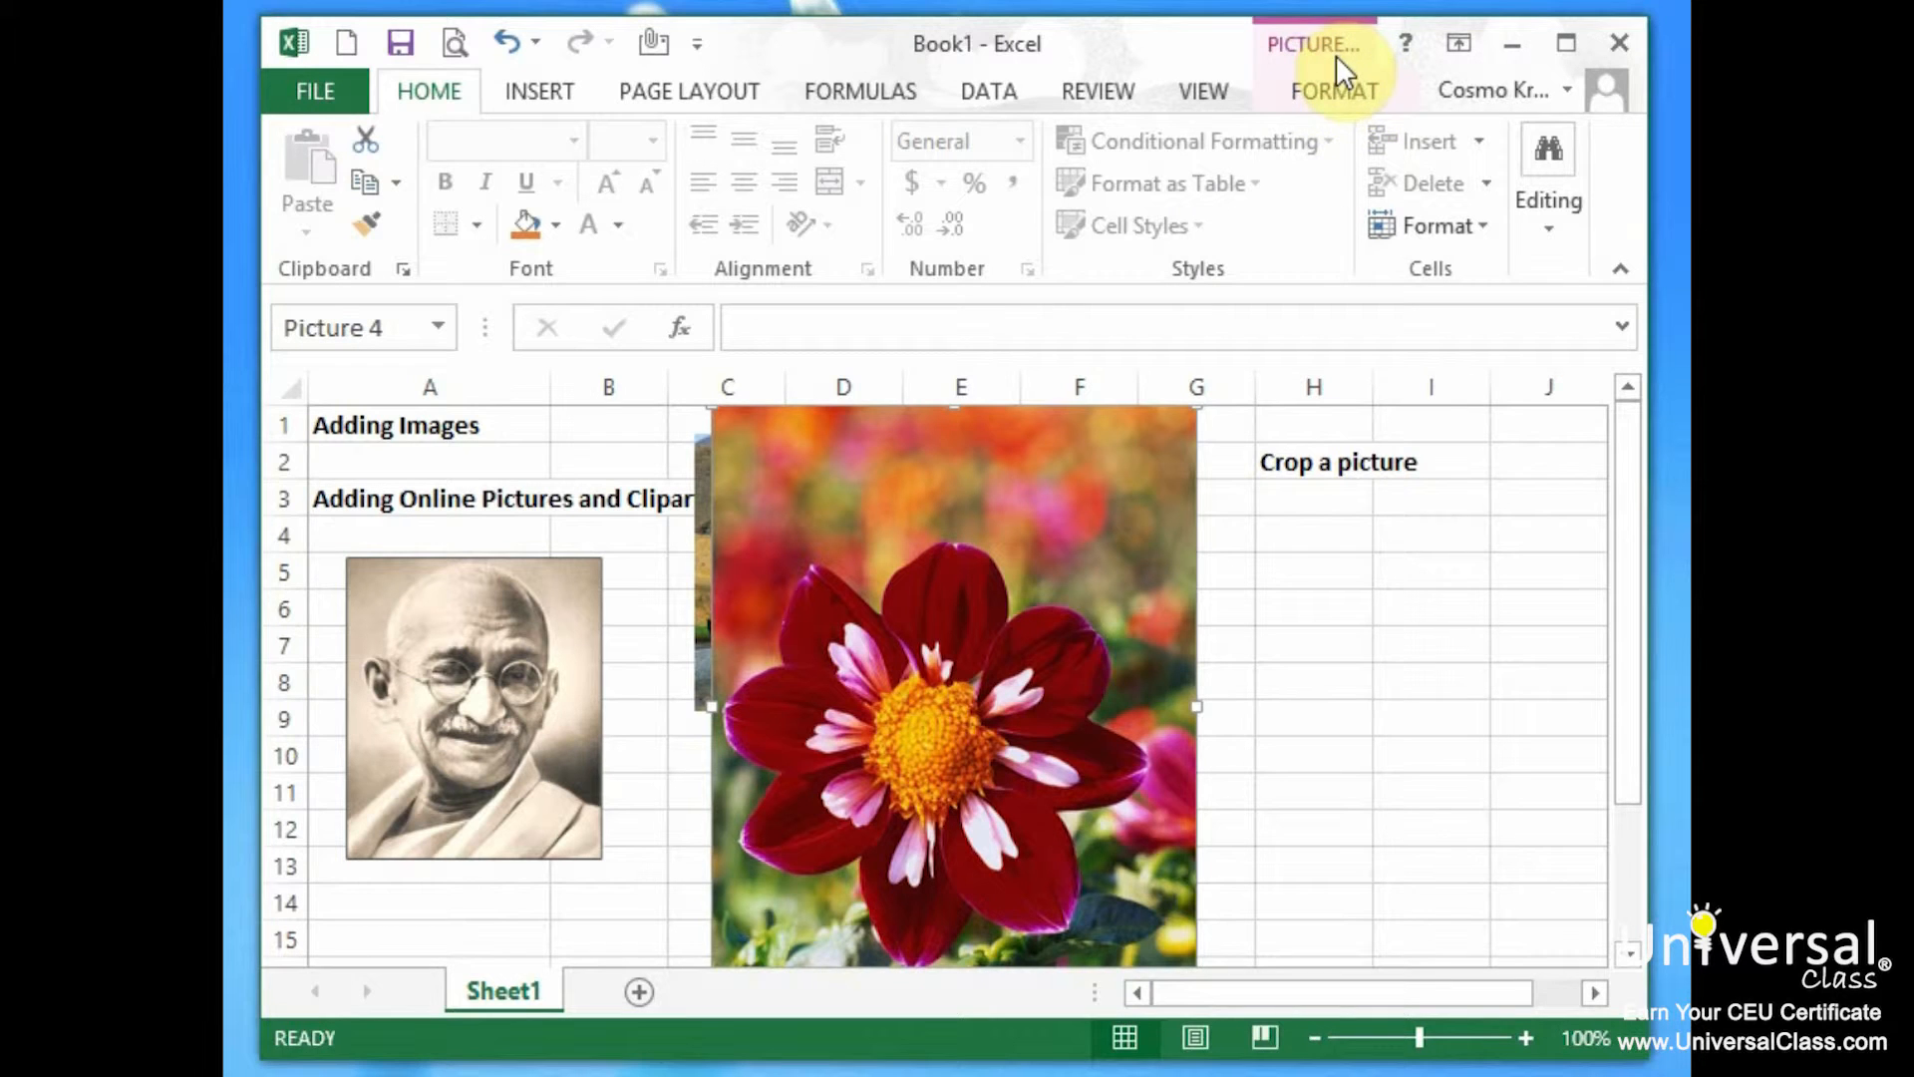
Crop the dahlia's top, right and a sliver of its left edge, then reposition it.
click(1336, 88)
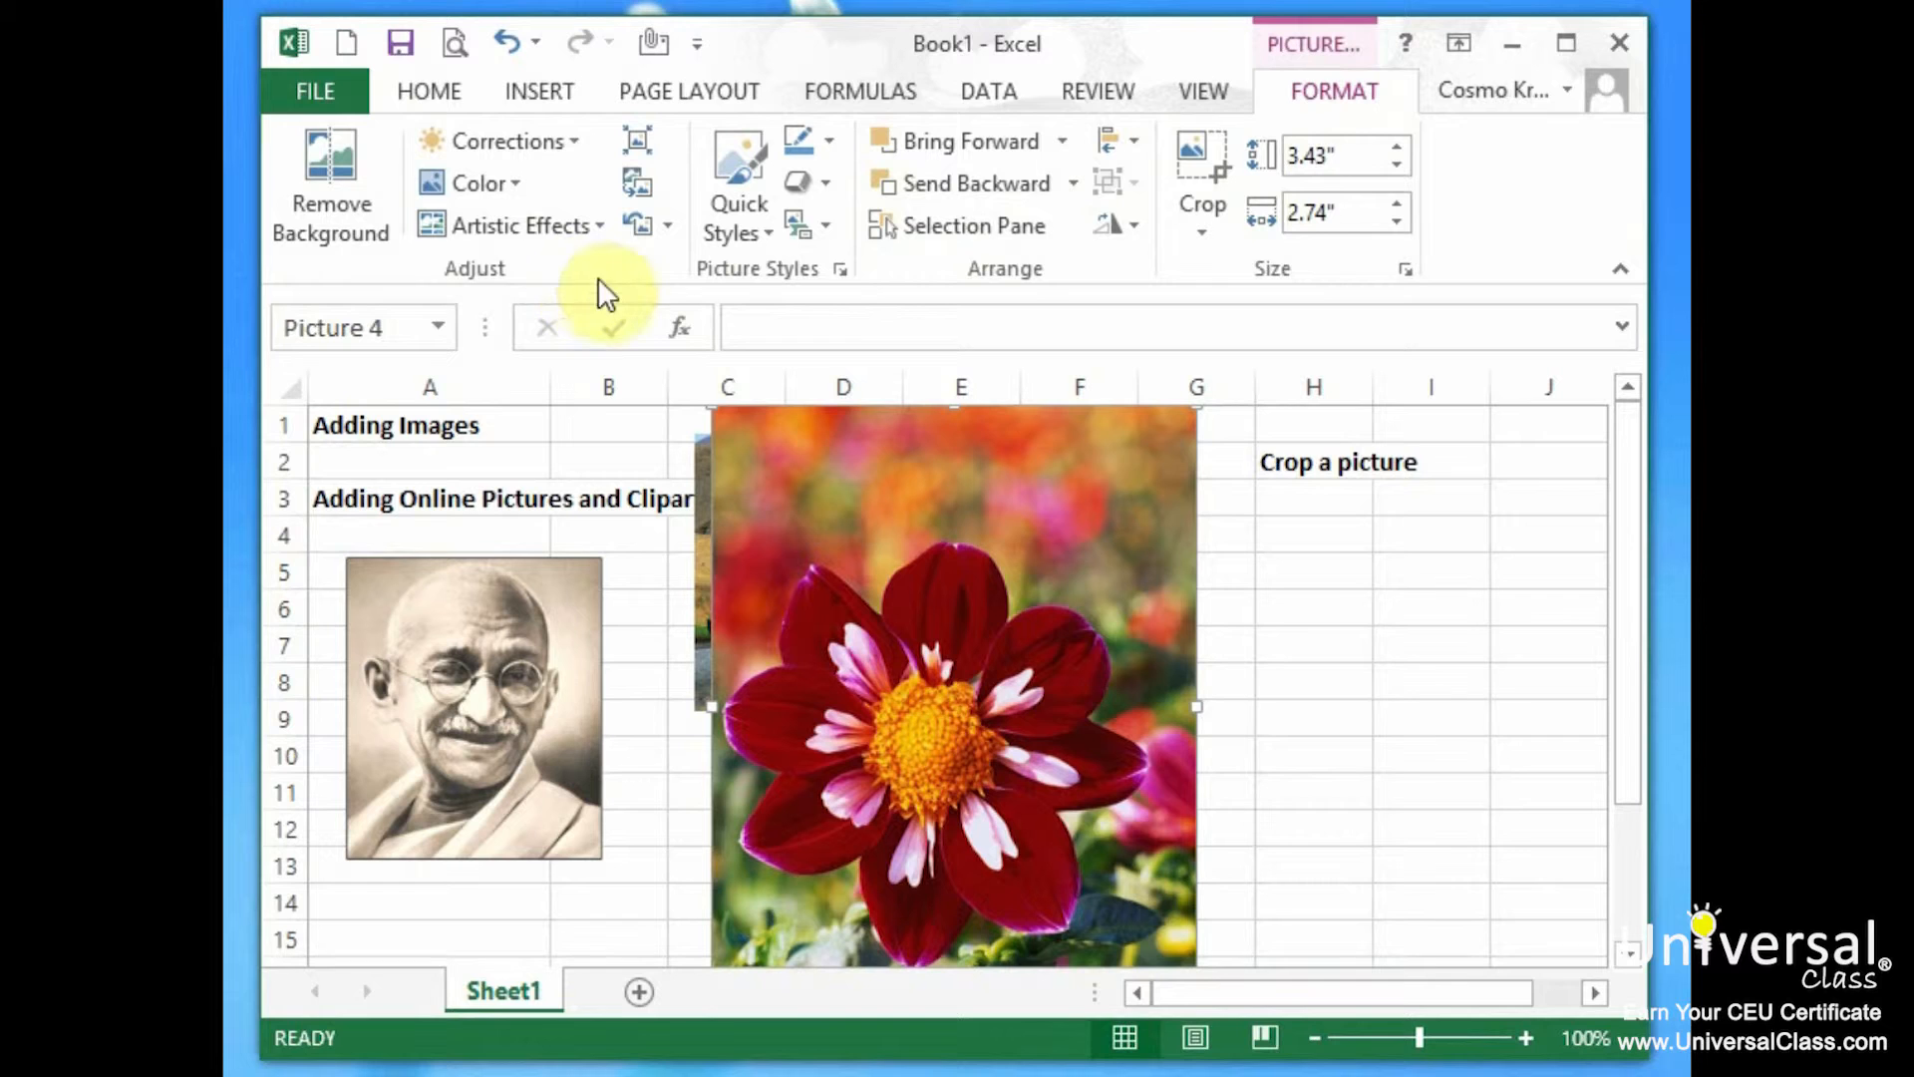
click(1206, 151)
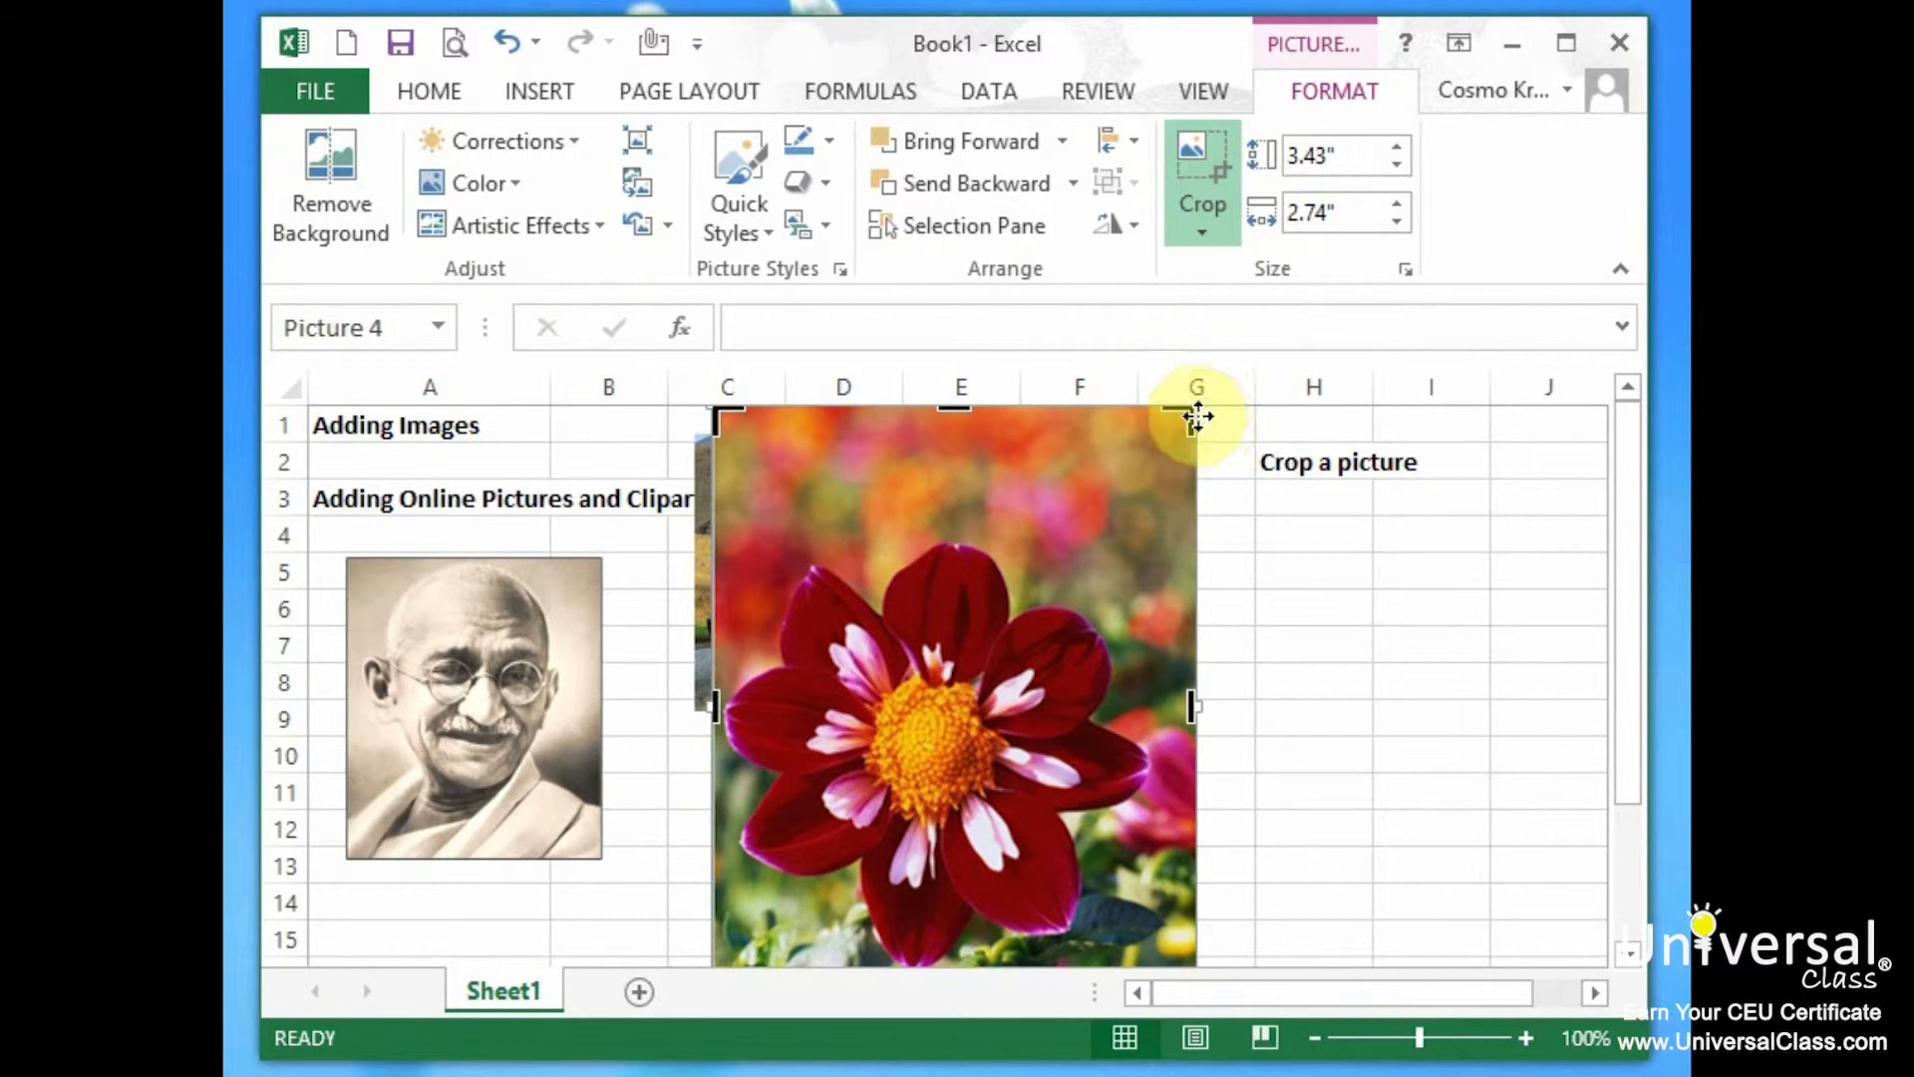
drag(1182, 413, 1149, 547)
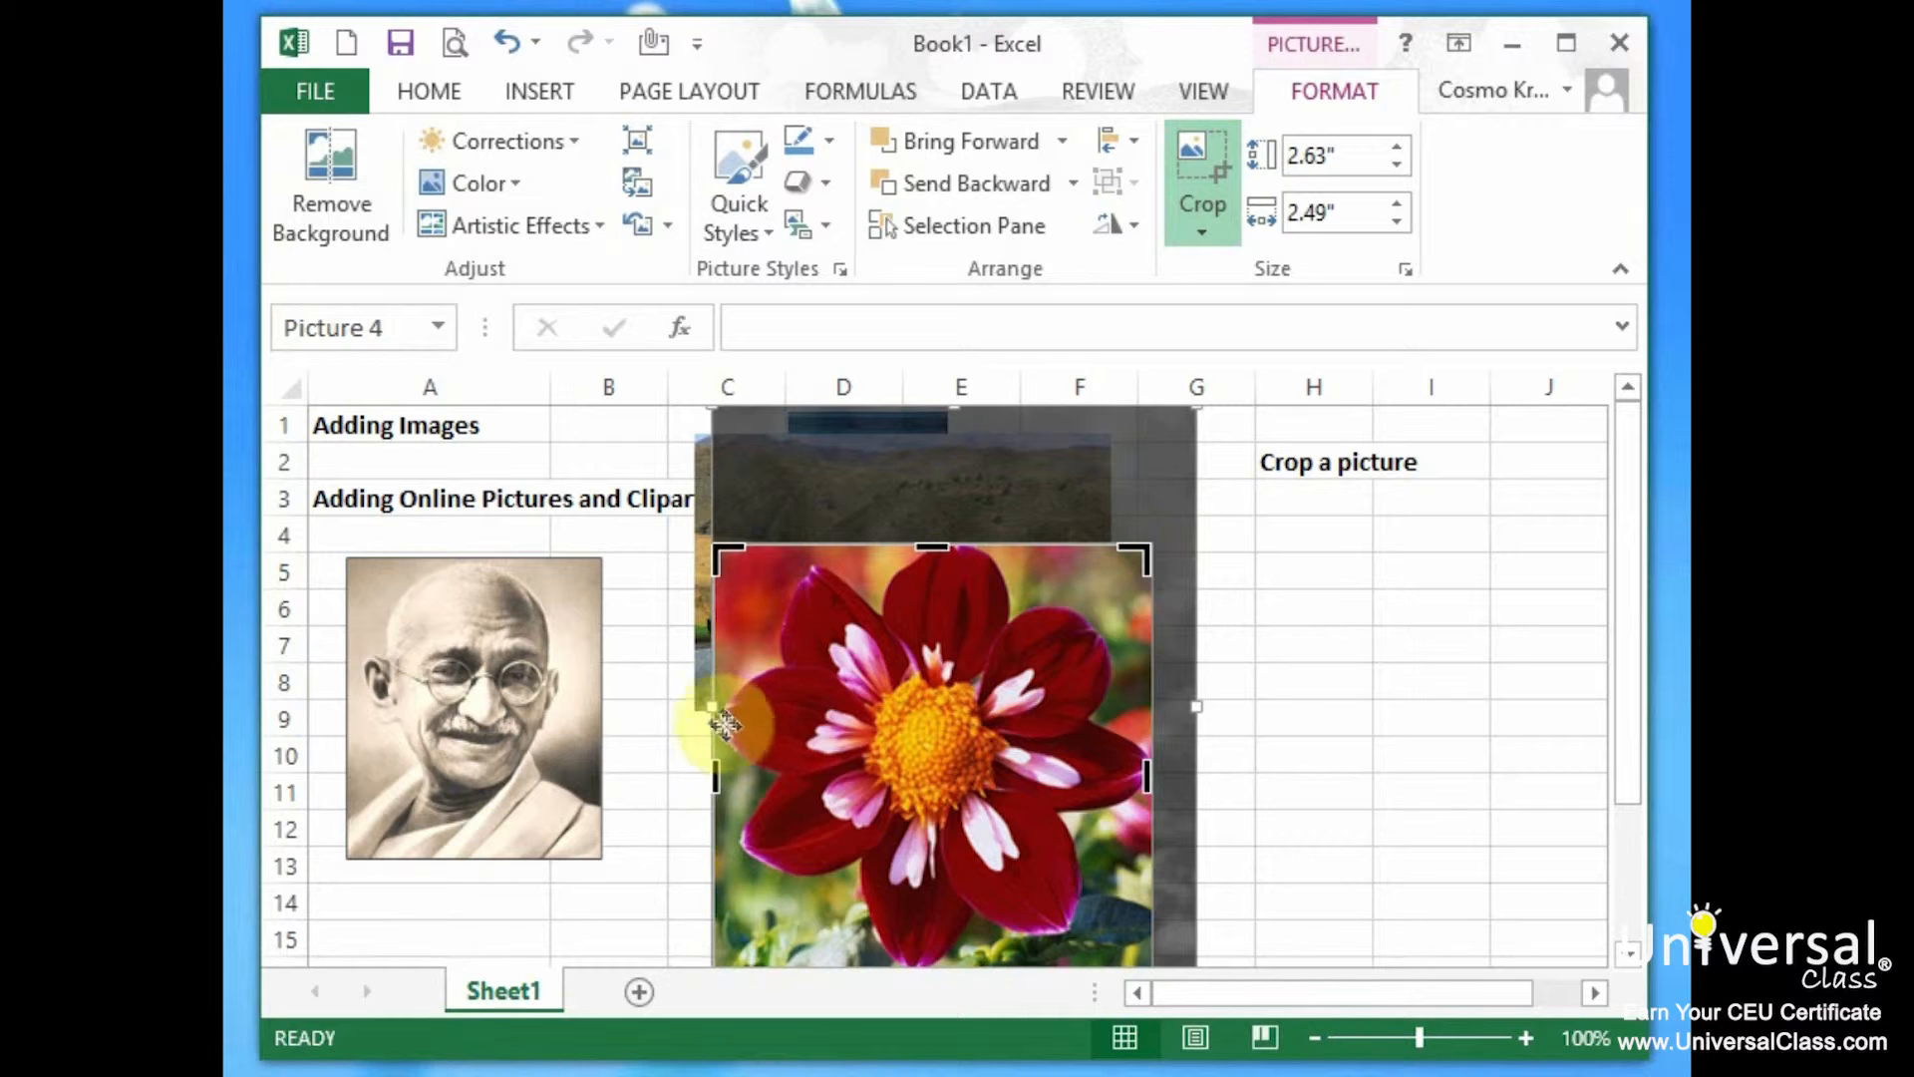
drag(714, 706, 722, 706)
key(ctrl+z)
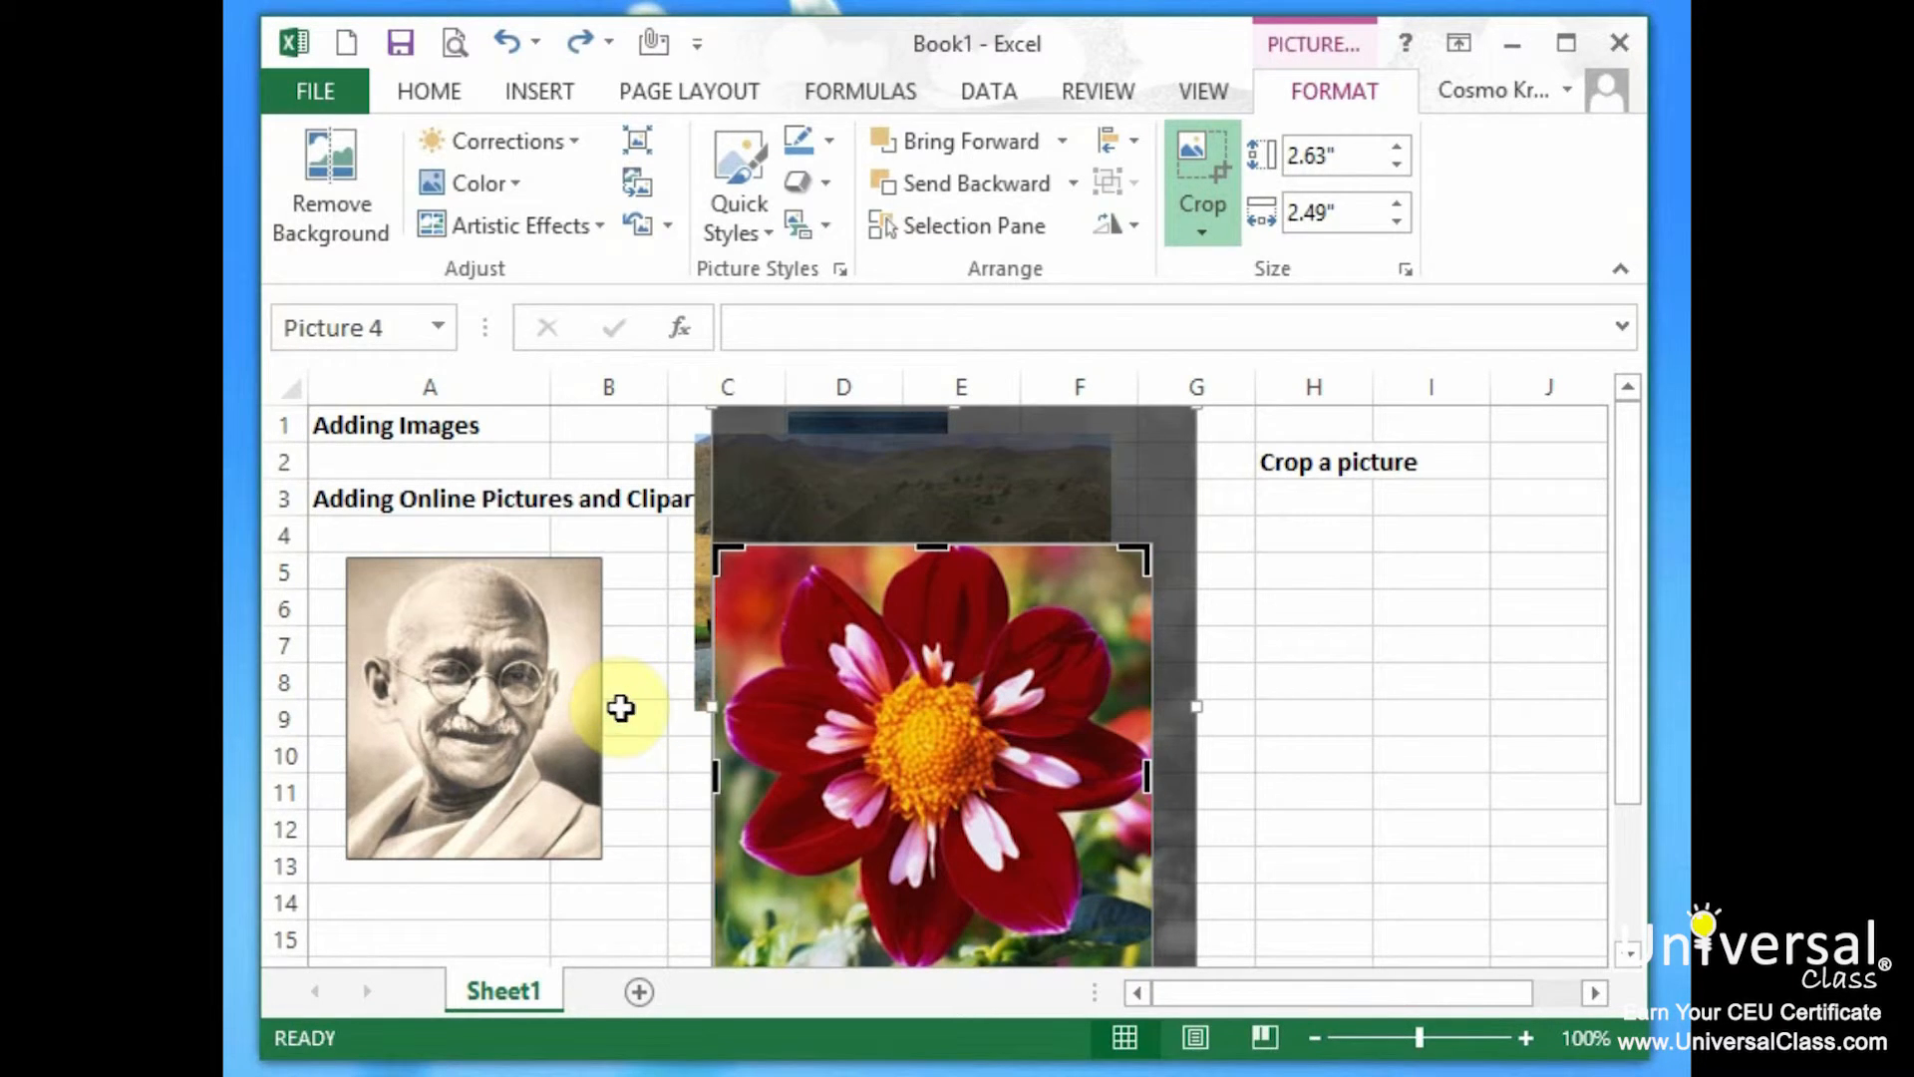
drag(714, 775, 723, 775)
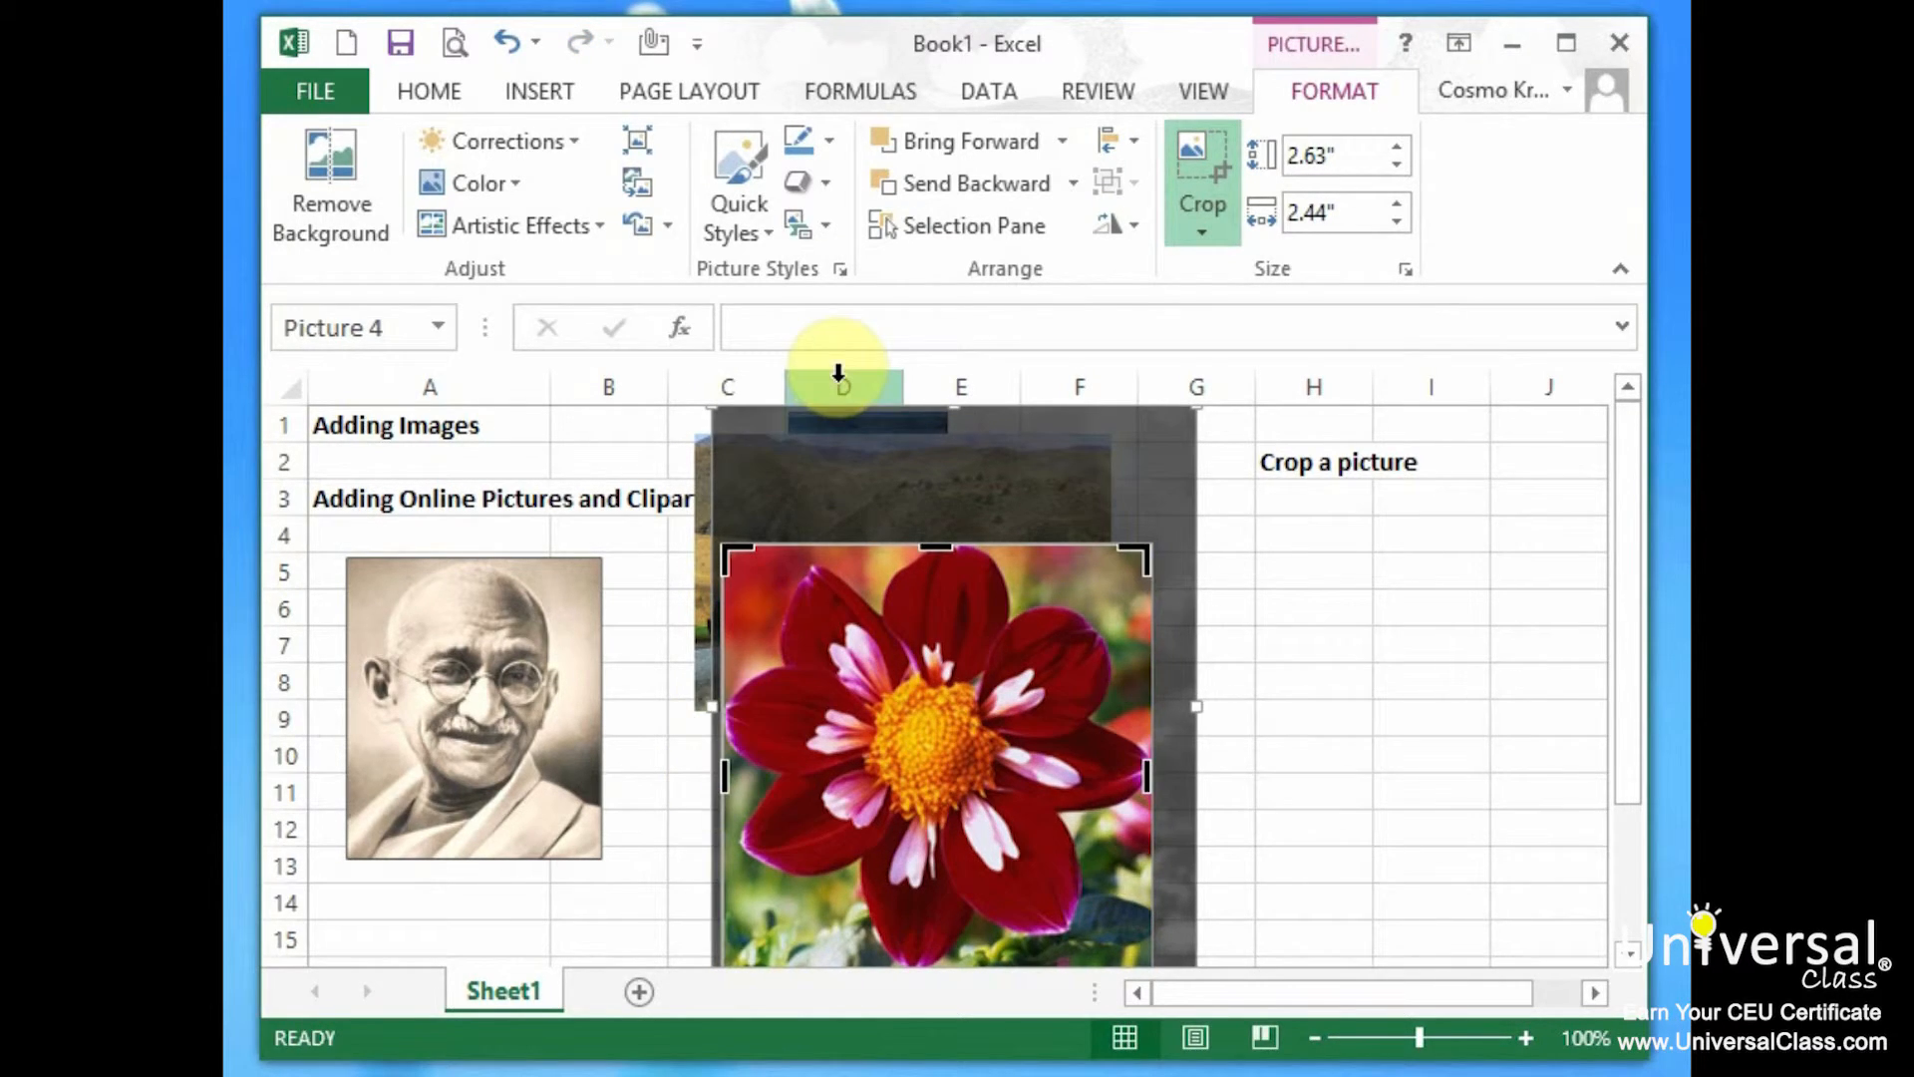
click(1199, 147)
drag(897, 931, 931, 739)
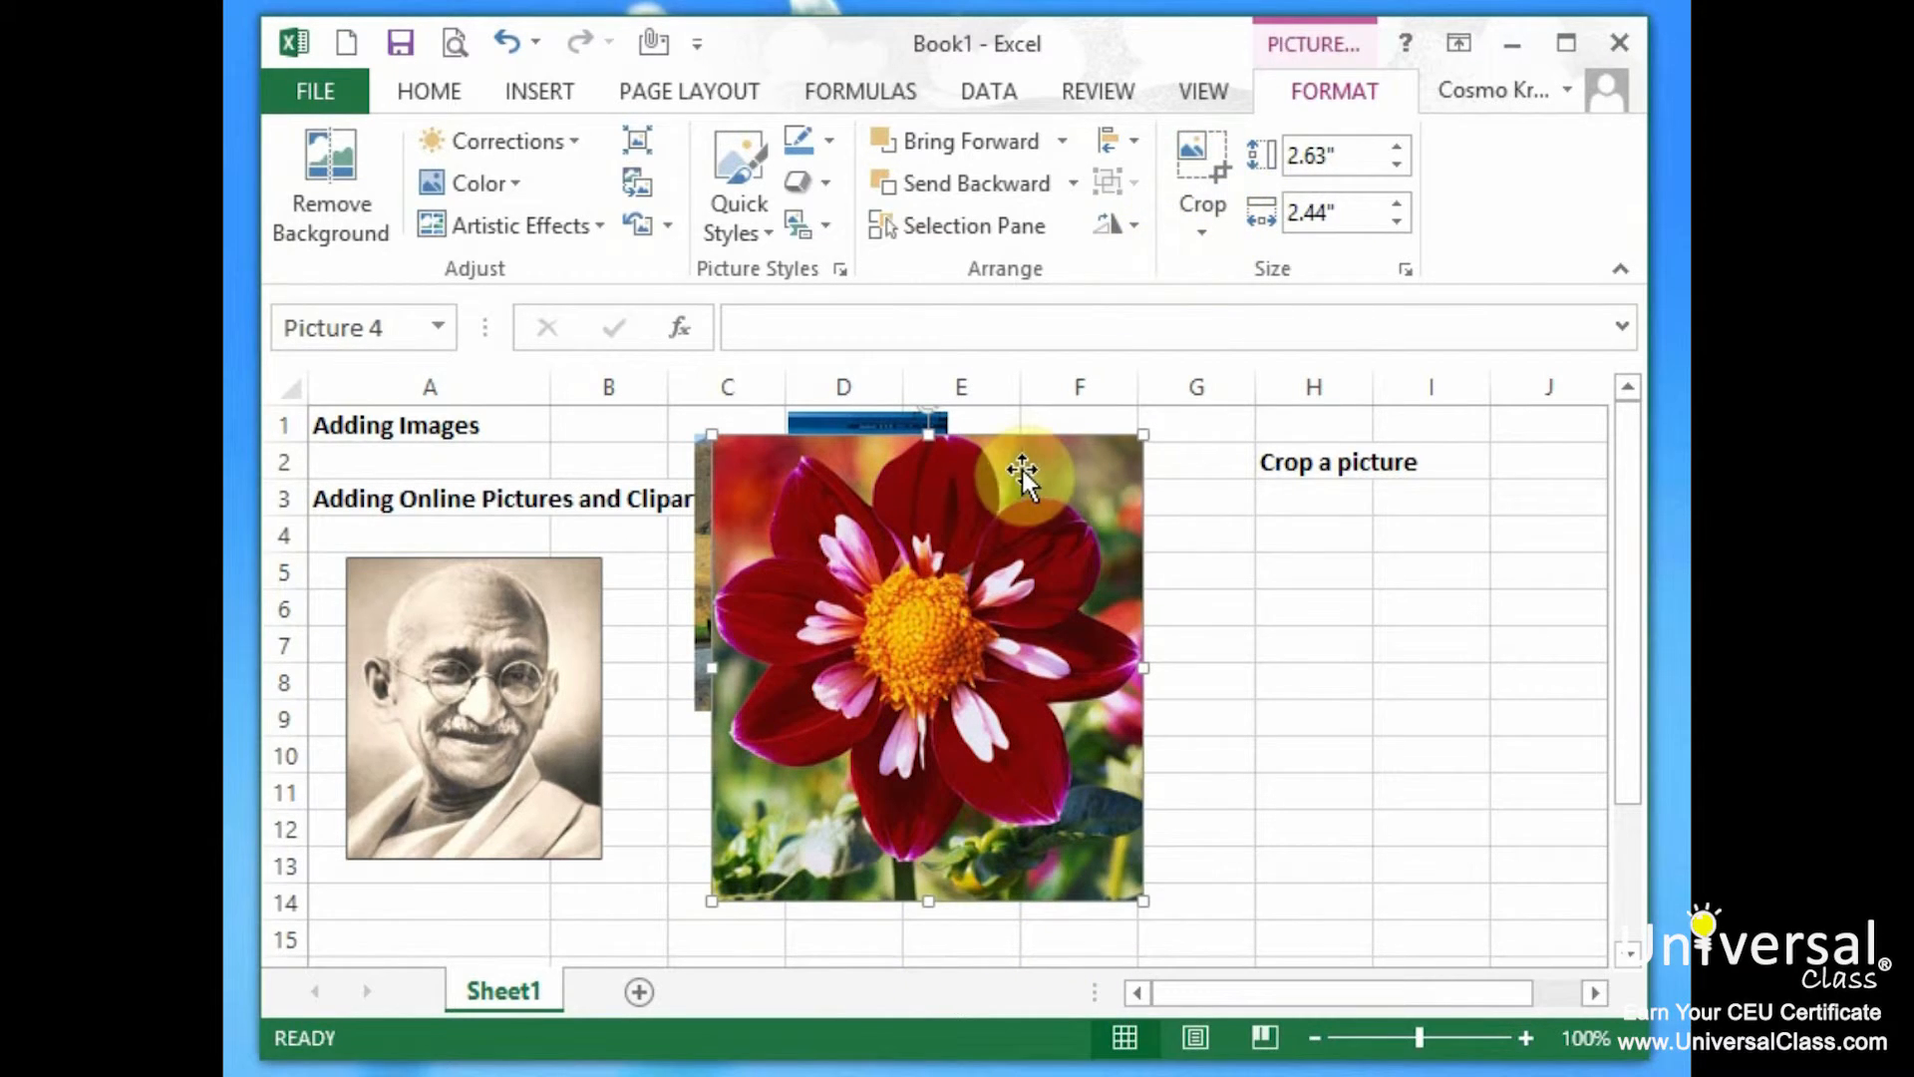
Try a further bottom crop, undo it, and shift the dahlia slightly right.
click(1202, 160)
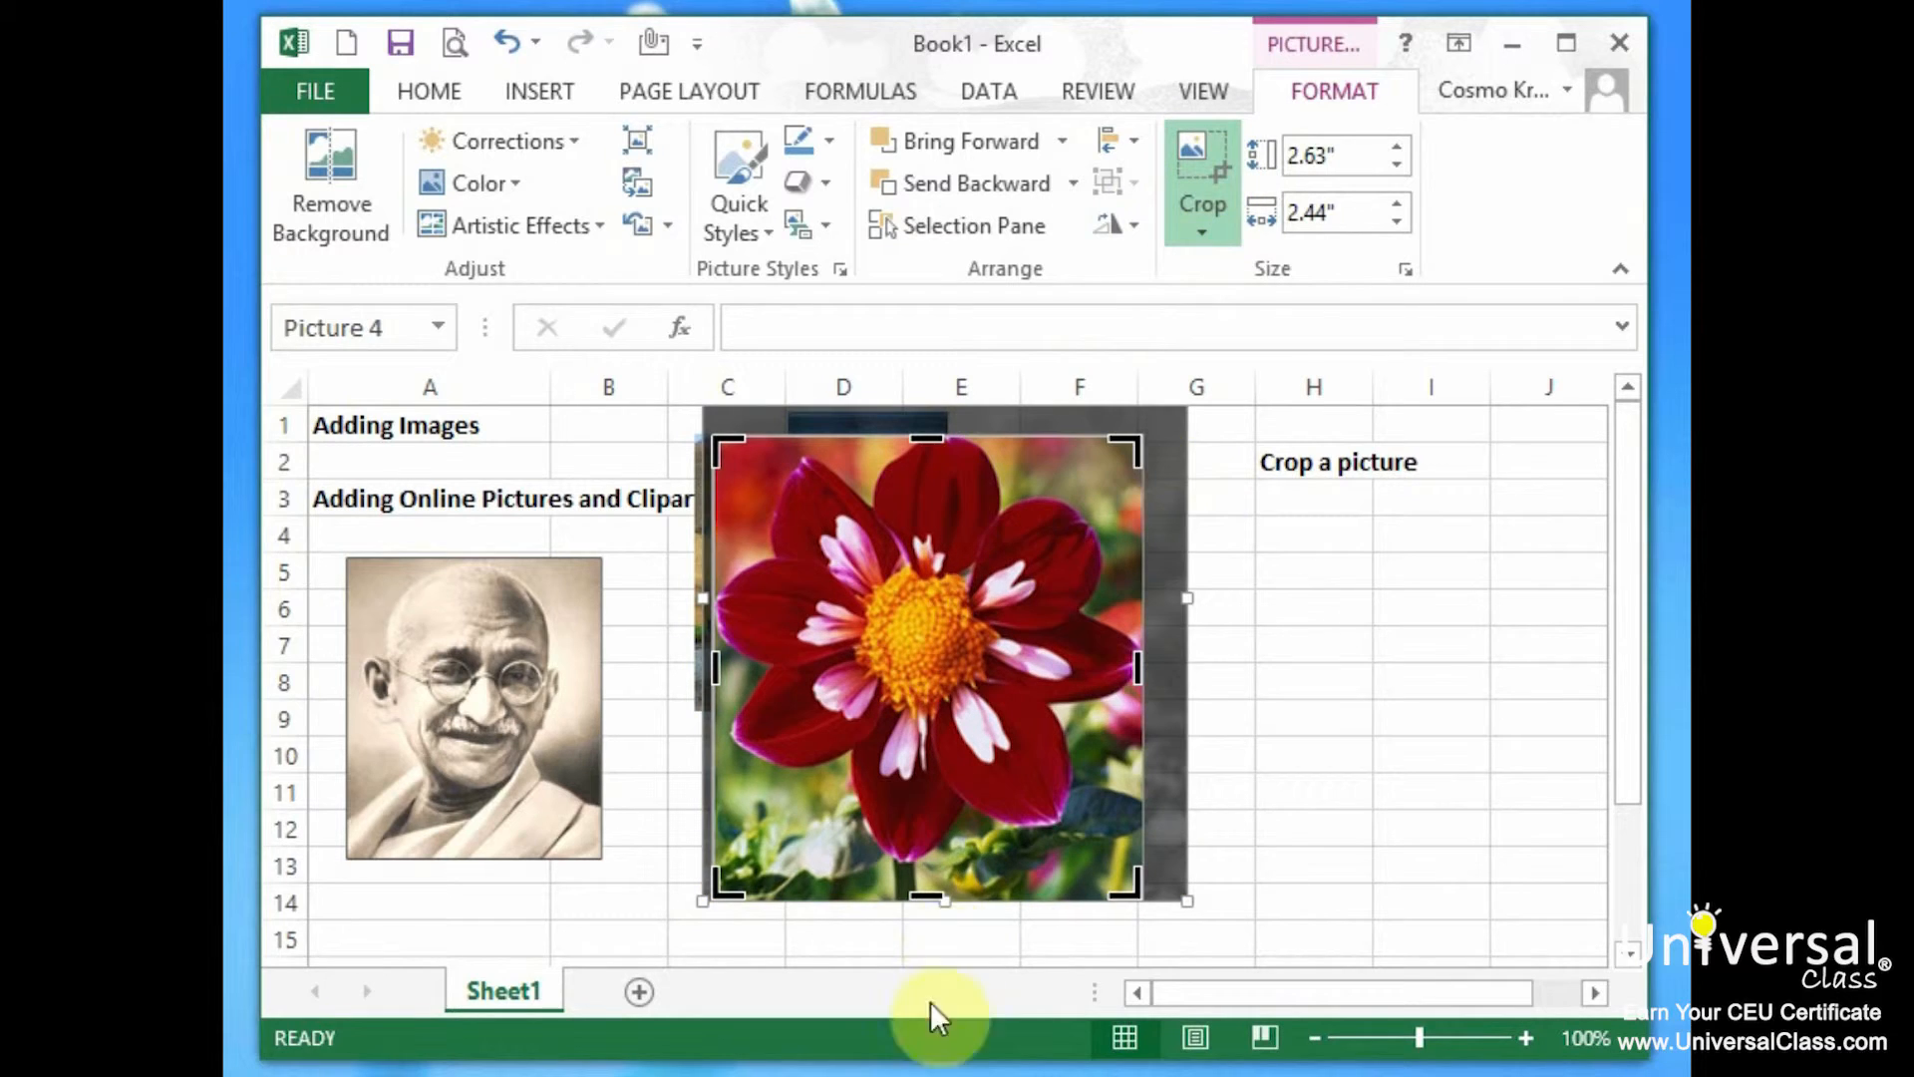
mouse_move(940, 897)
mouse_down()
mouse_move(907, 869)
mouse_move(934, 864)
mouse_up()
key(ctrl+z)
click(1199, 149)
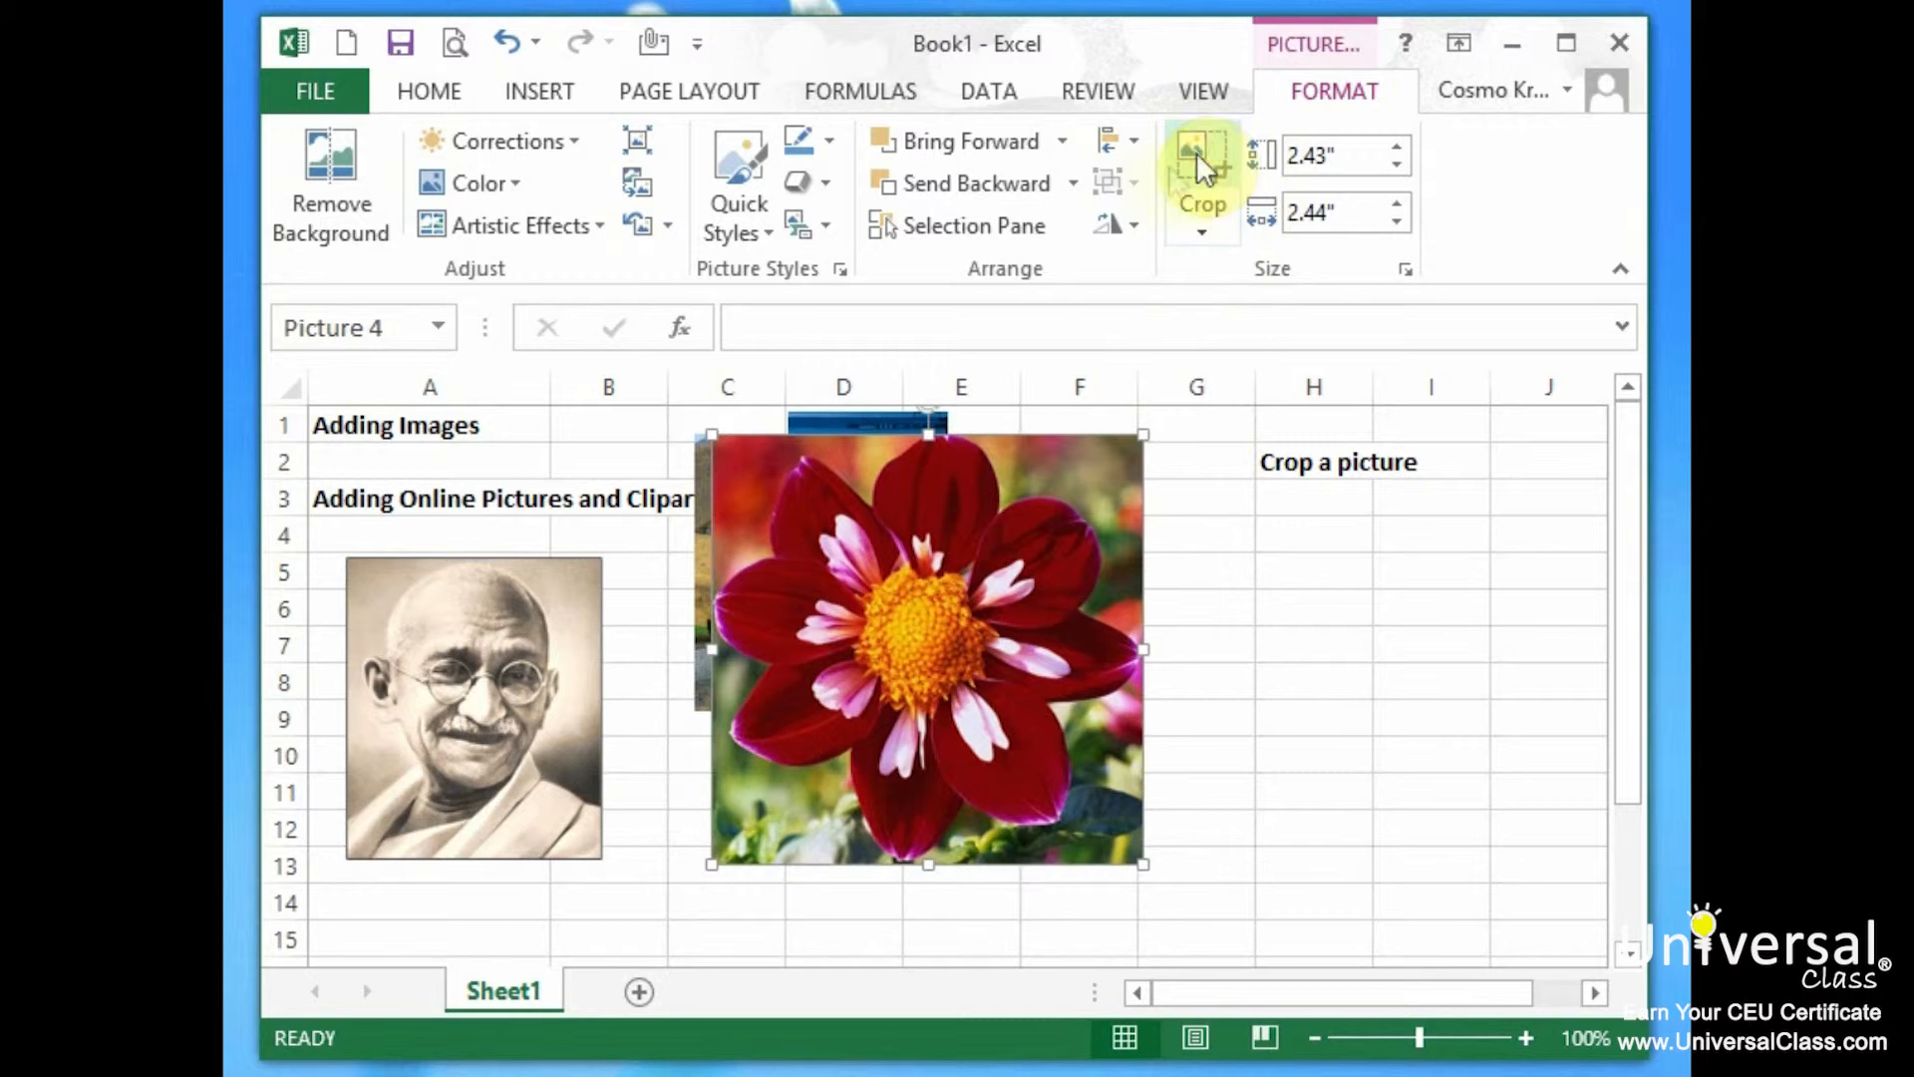
drag(888, 591, 926, 605)
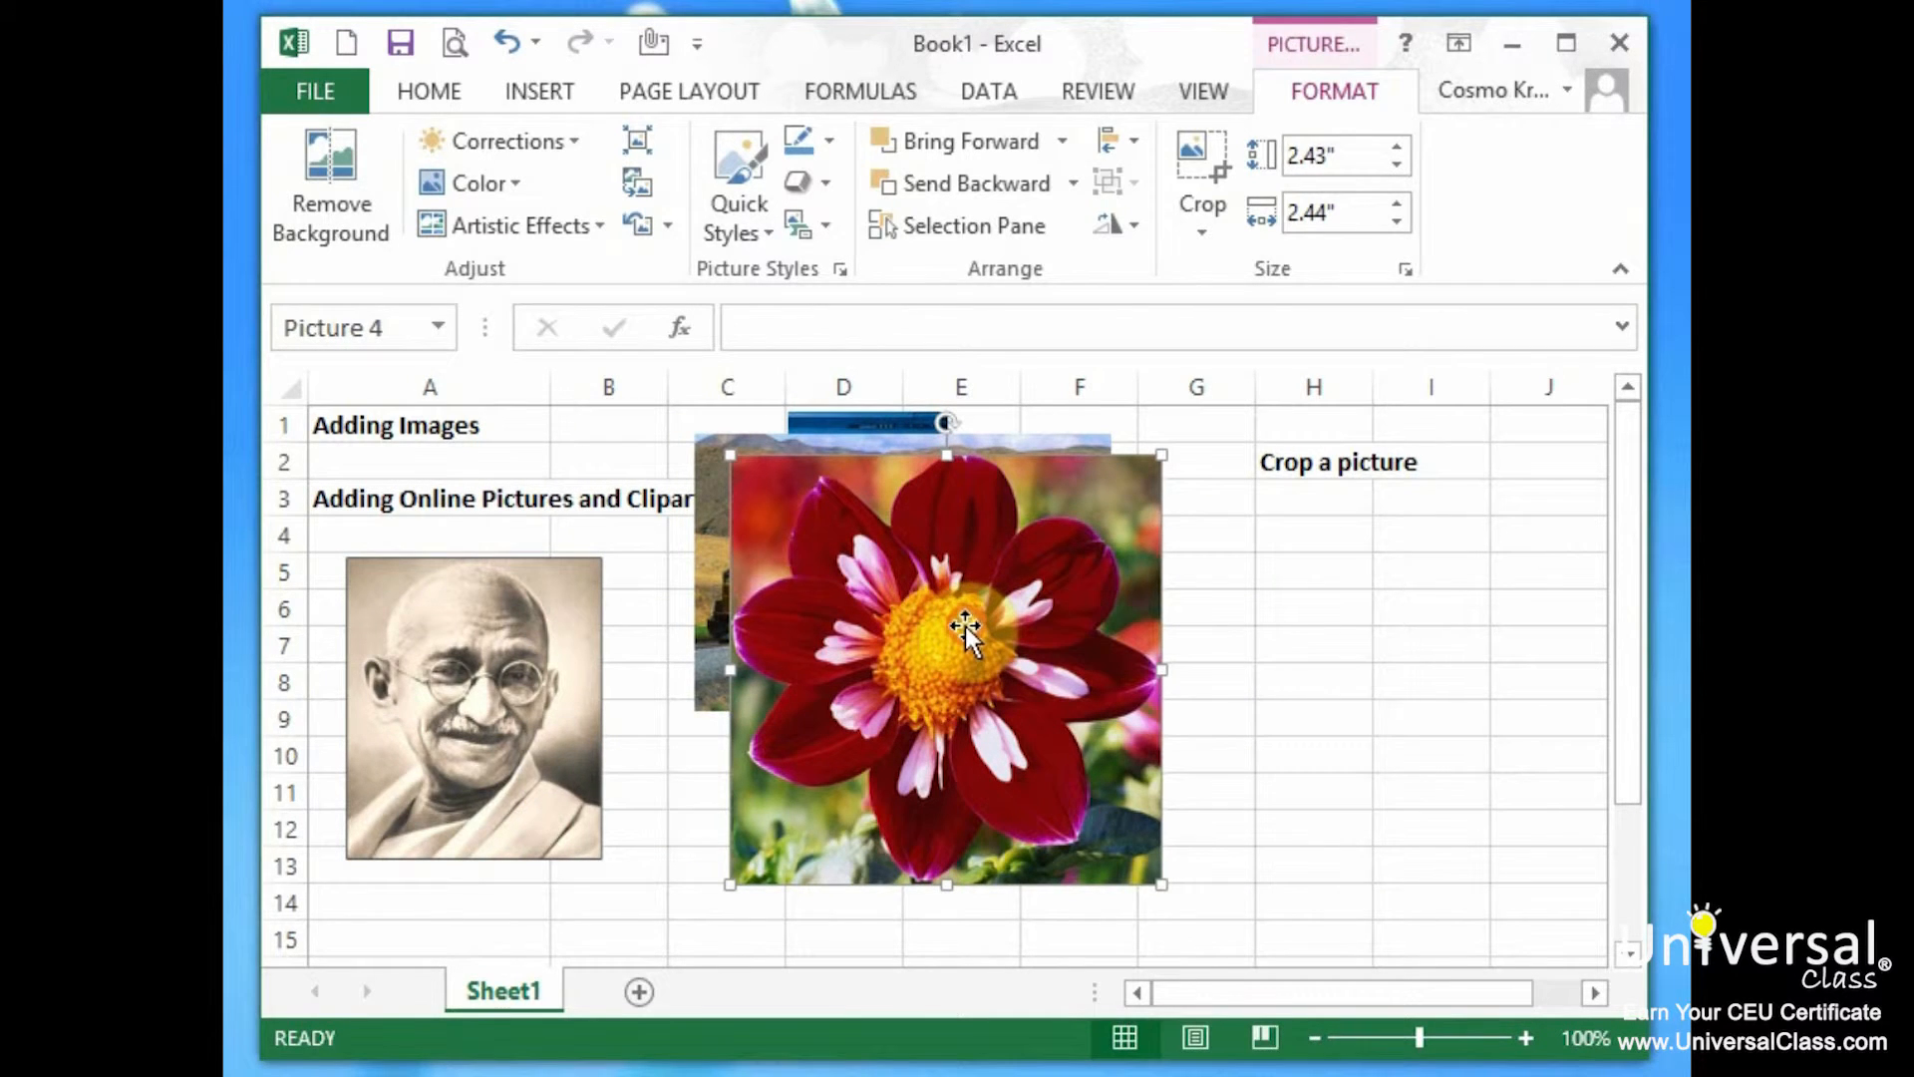
Recolor the dahlia Blue, Accent color 5 Light, move it under H2, and nudge the train and portrait.
click(1338, 92)
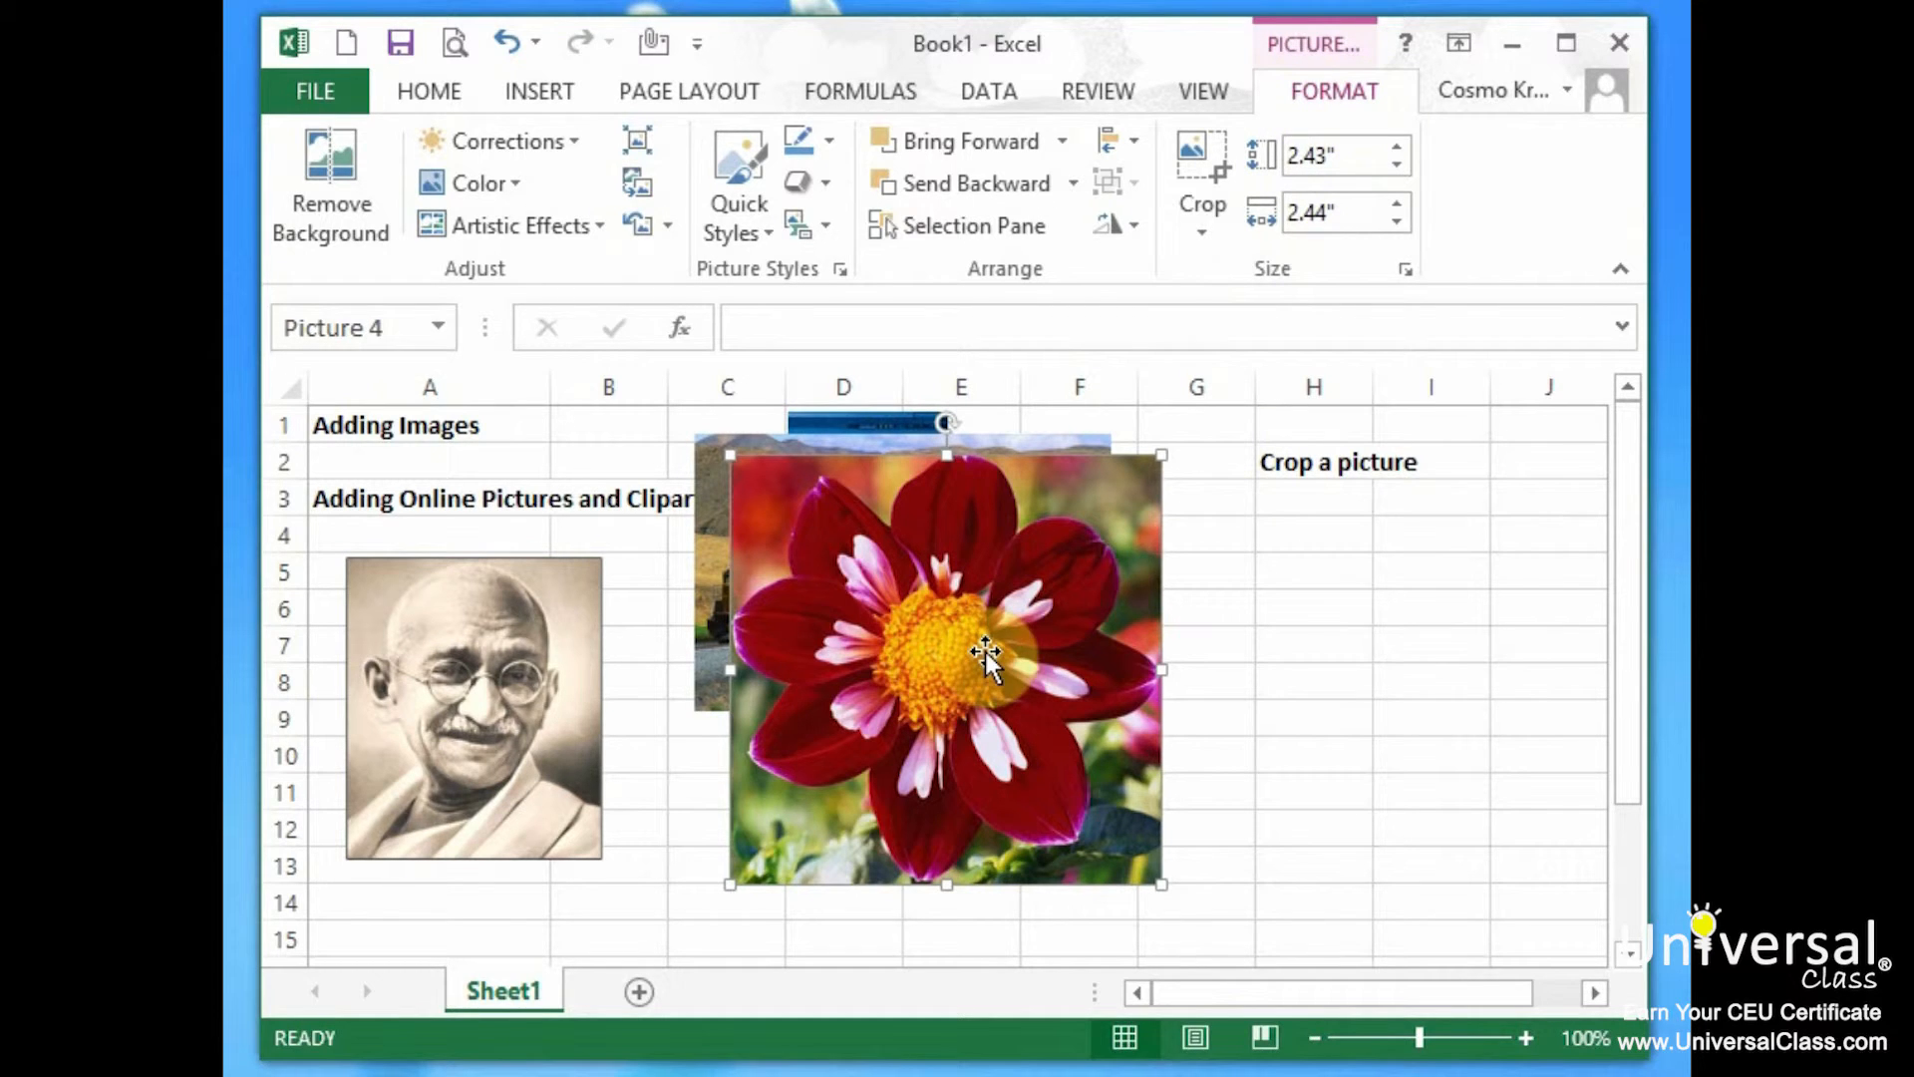
click(519, 178)
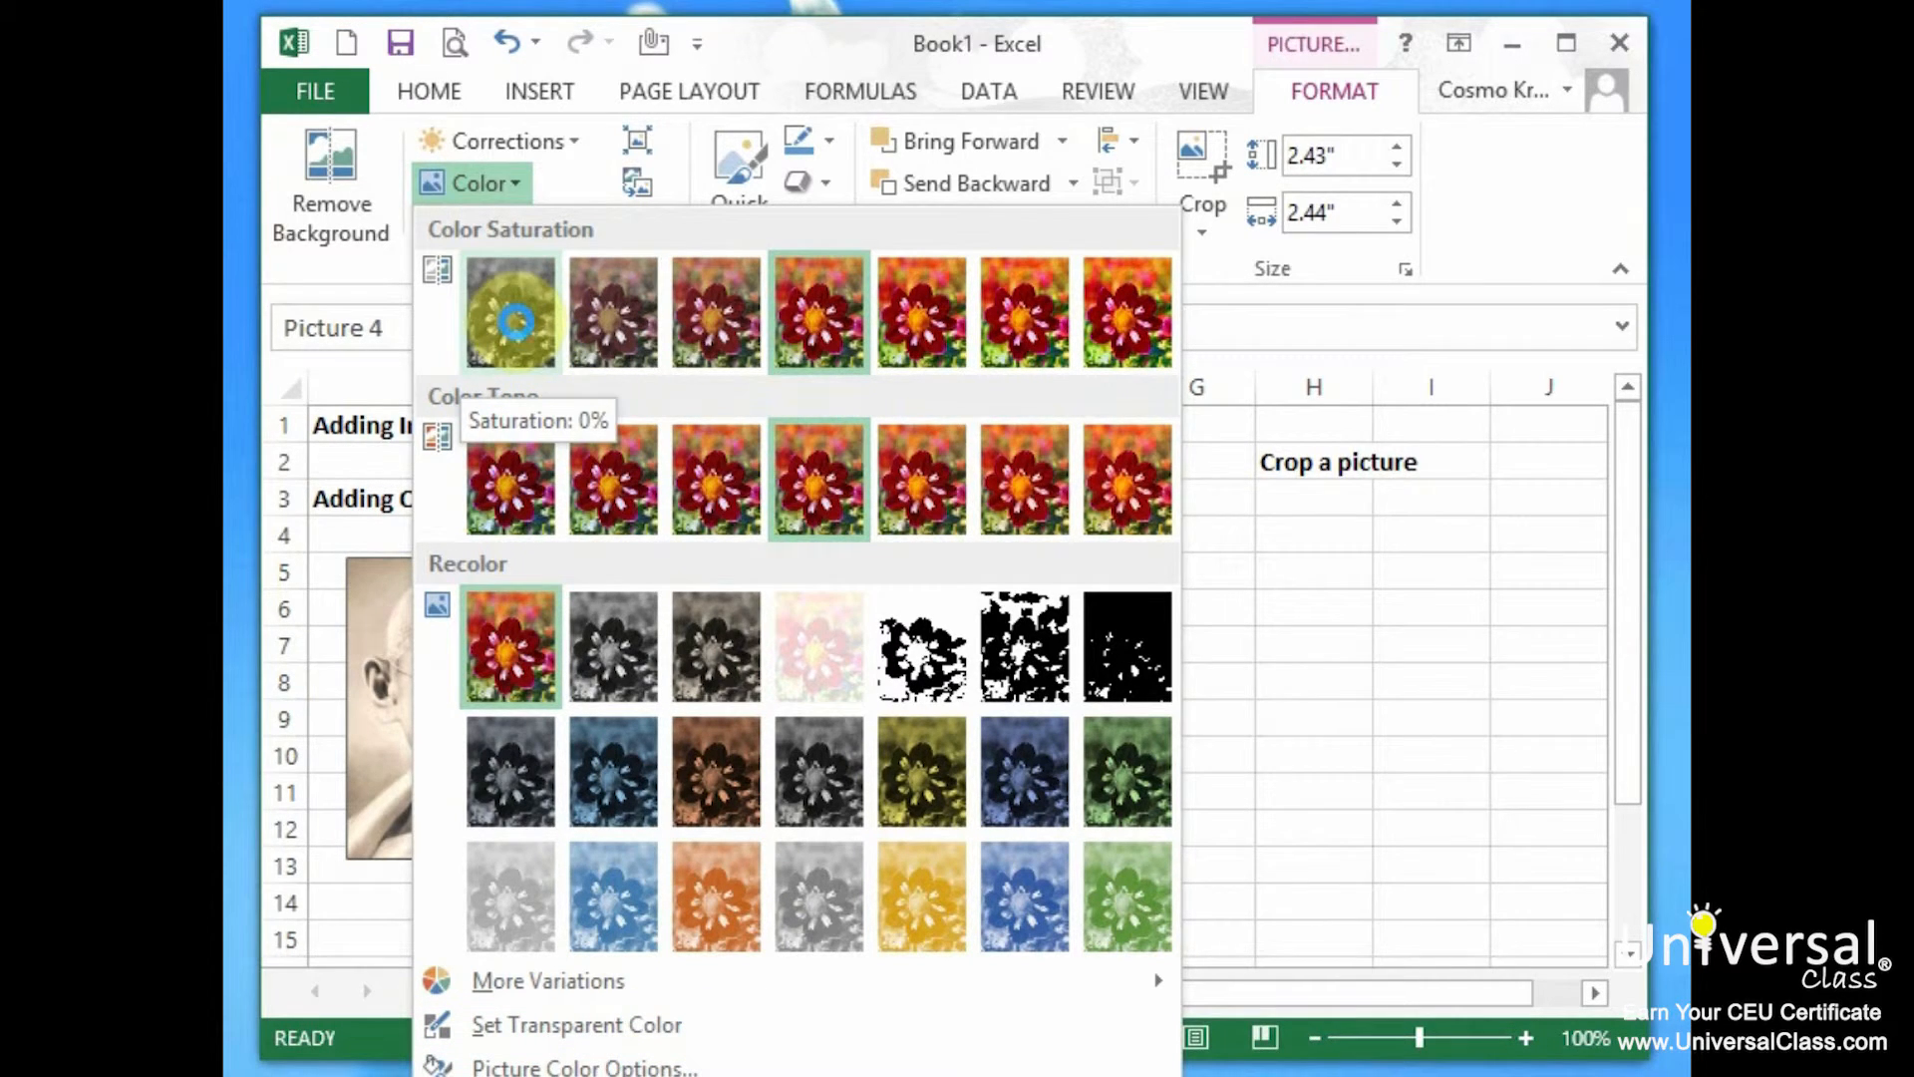
click(1026, 881)
drag(947, 653, 1302, 679)
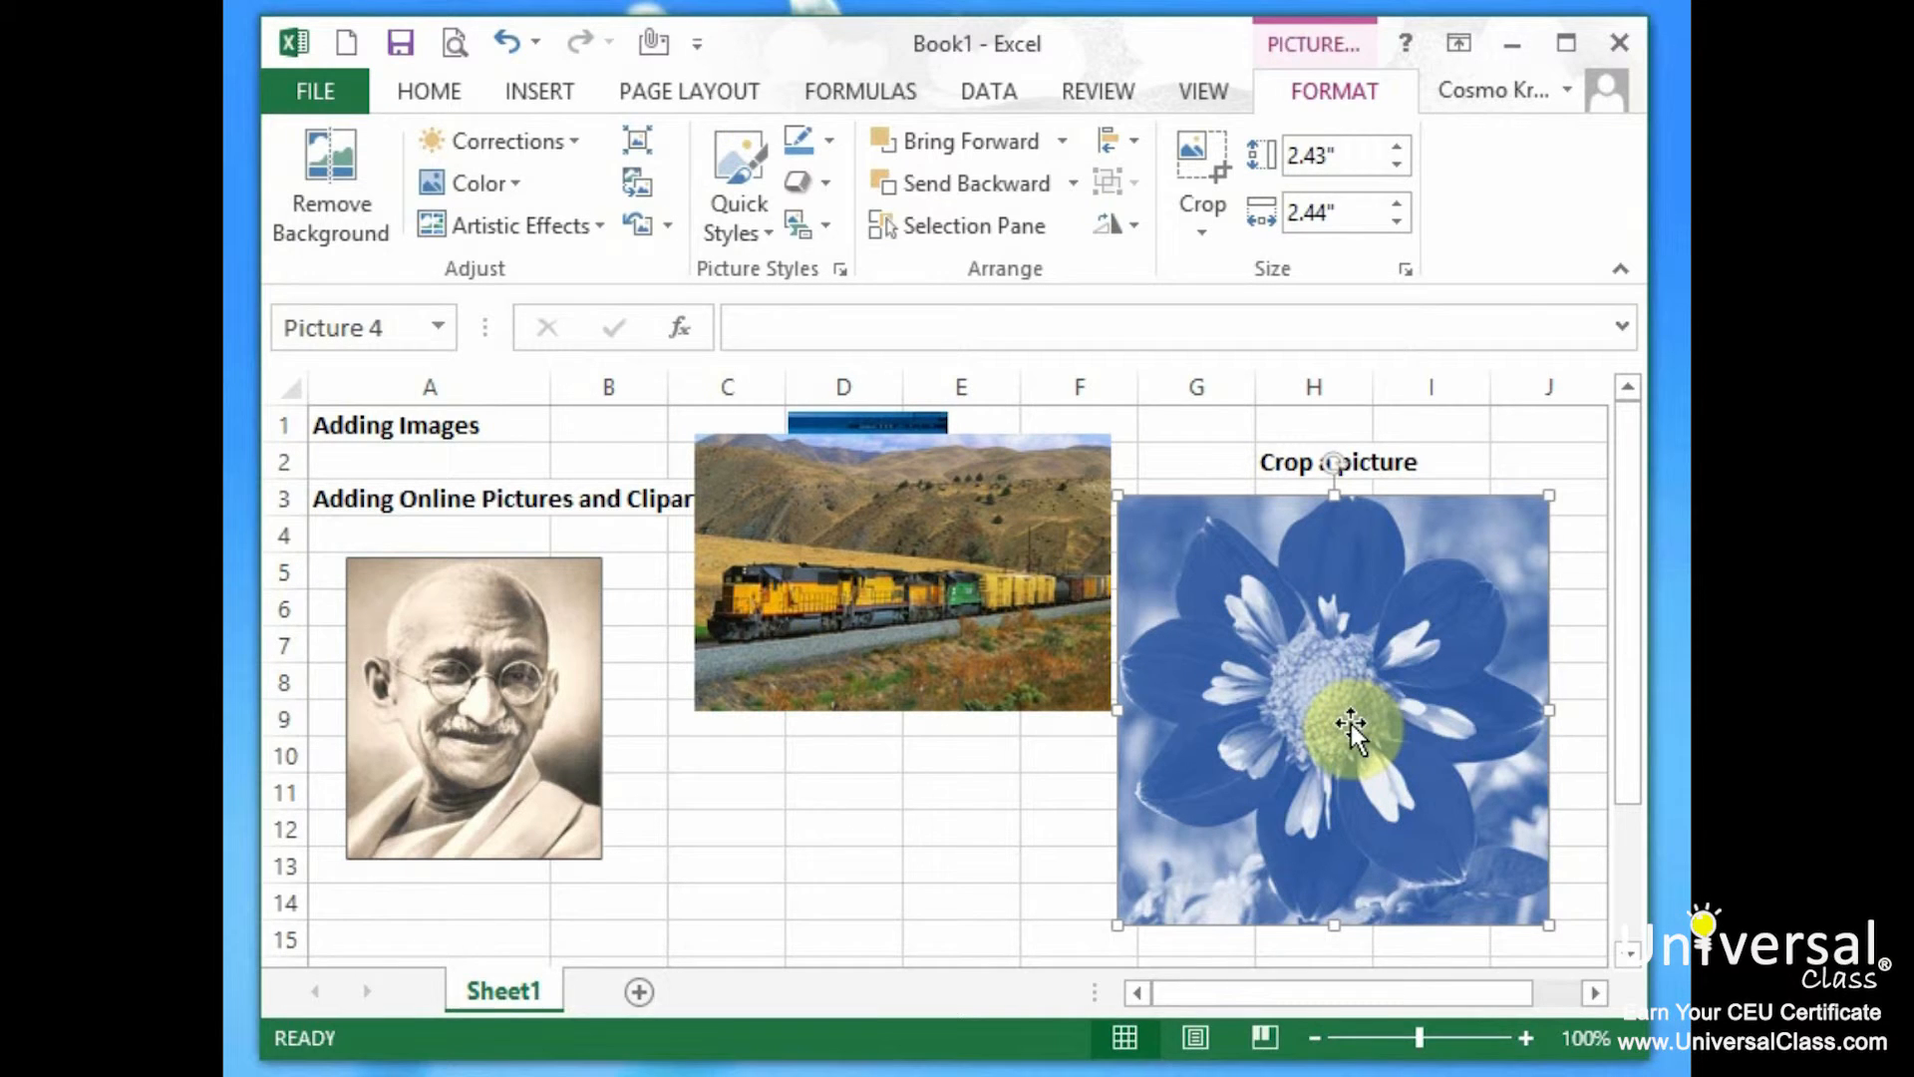
mouse_move(930, 575)
mouse_down()
mouse_move(897, 726)
mouse_move(921, 578)
mouse_up()
drag(446, 735, 479, 733)
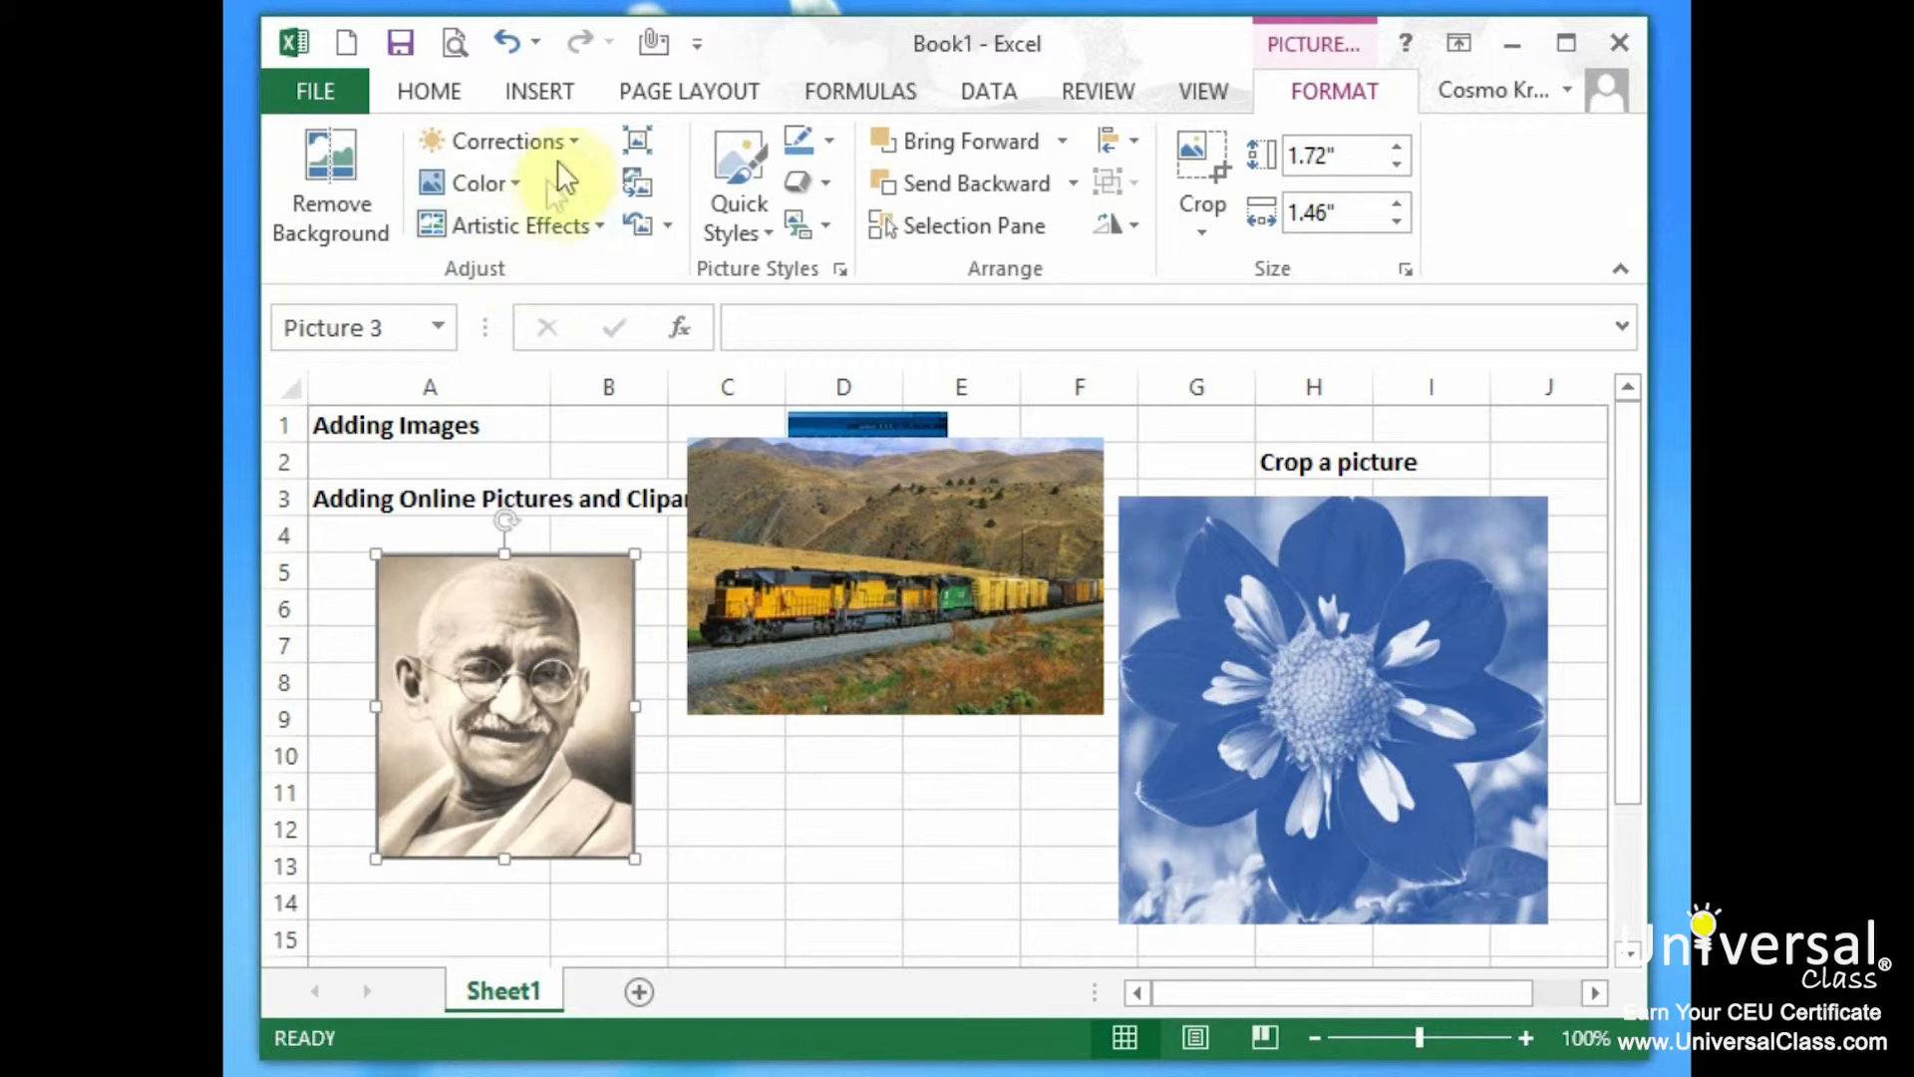
Apply a lower-contrast preset to the Gandhi portrait and drag the train picture down to rows 5–12.
click(576, 140)
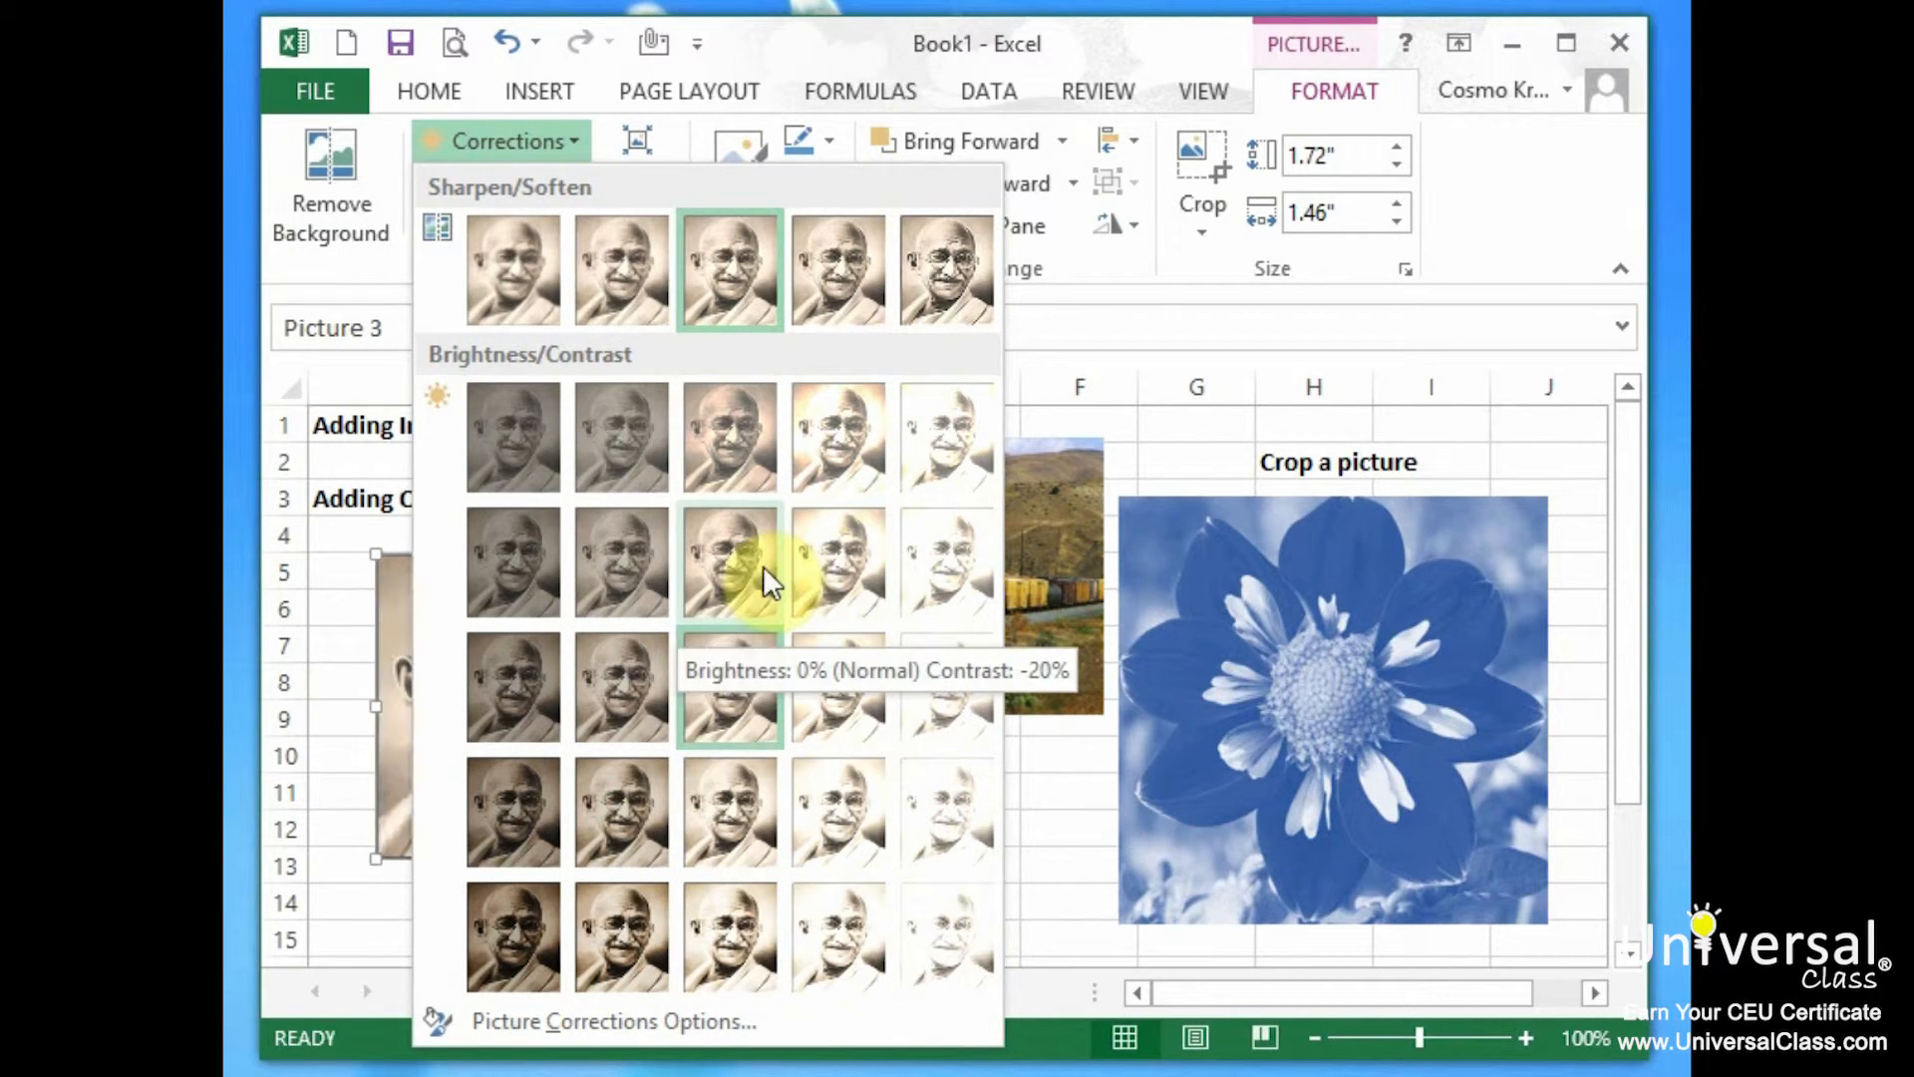
click(841, 458)
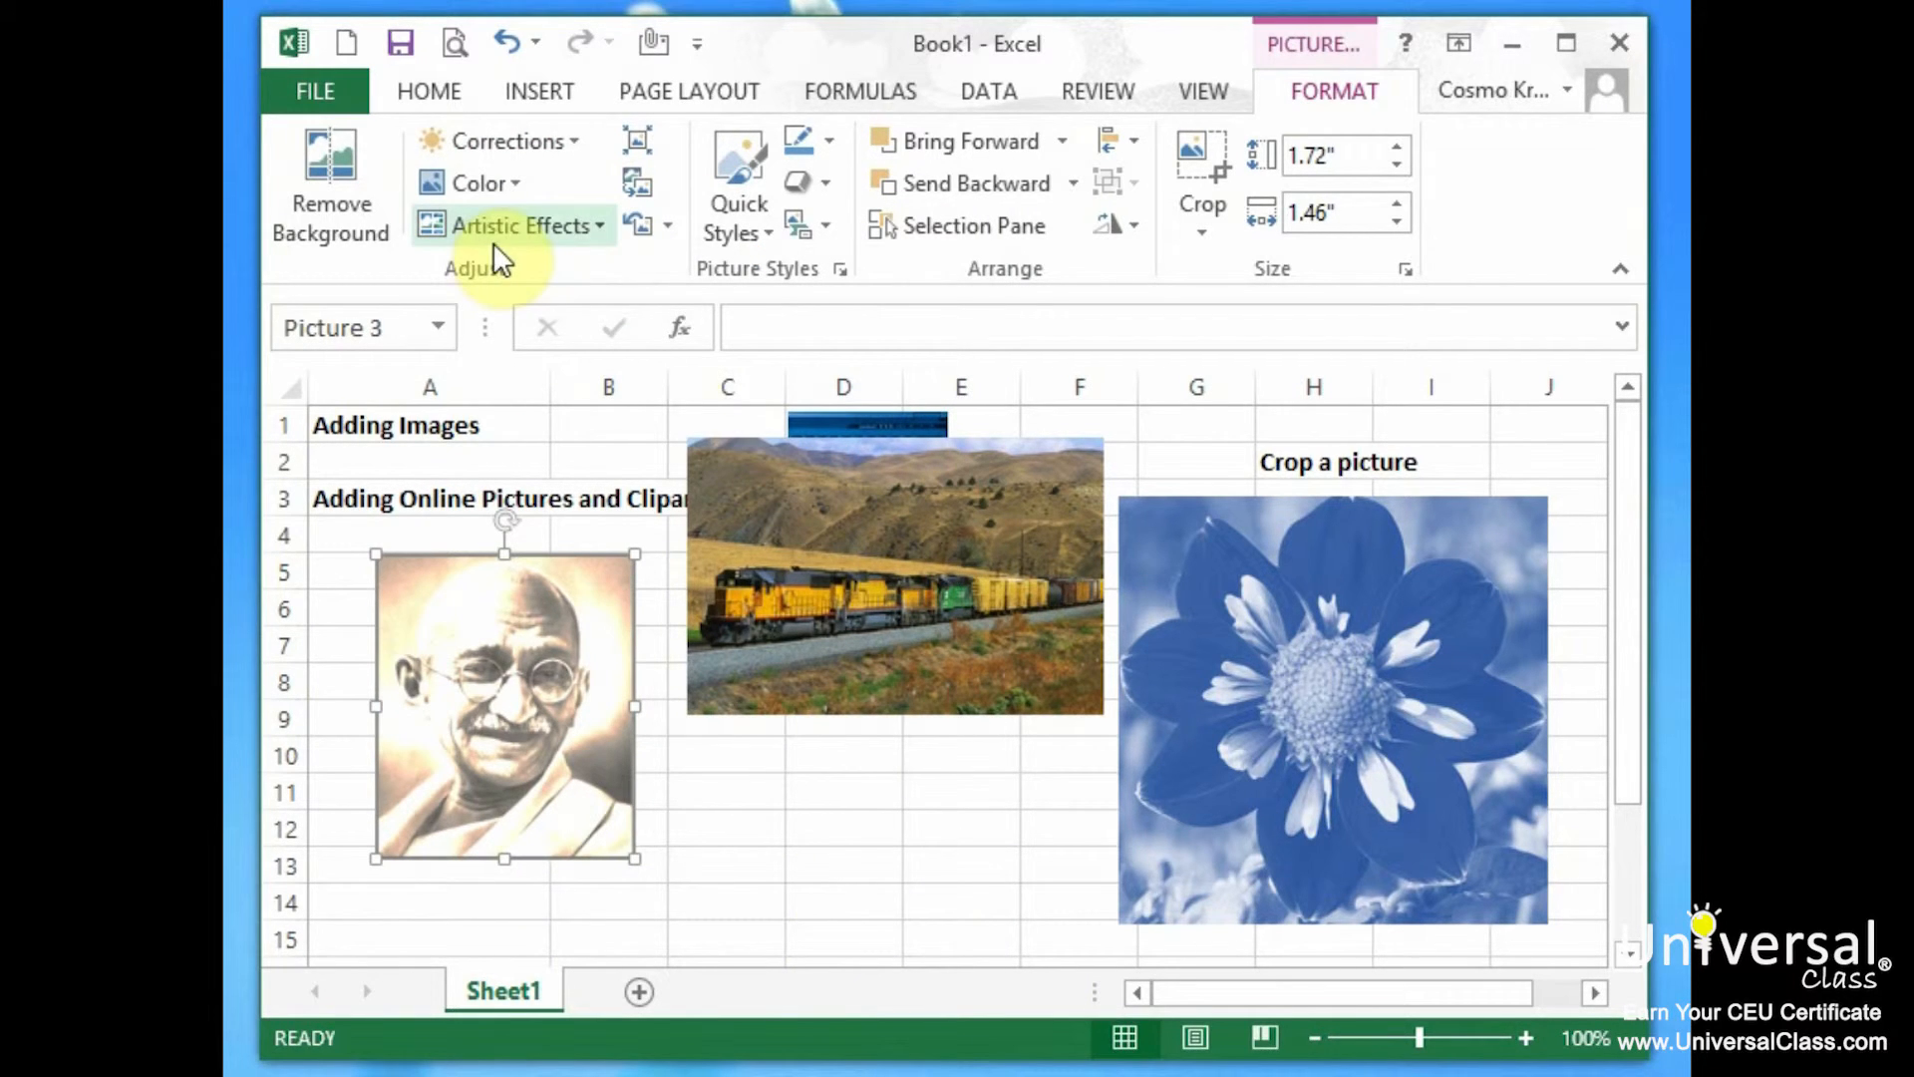
click(921, 574)
drag(922, 575, 902, 658)
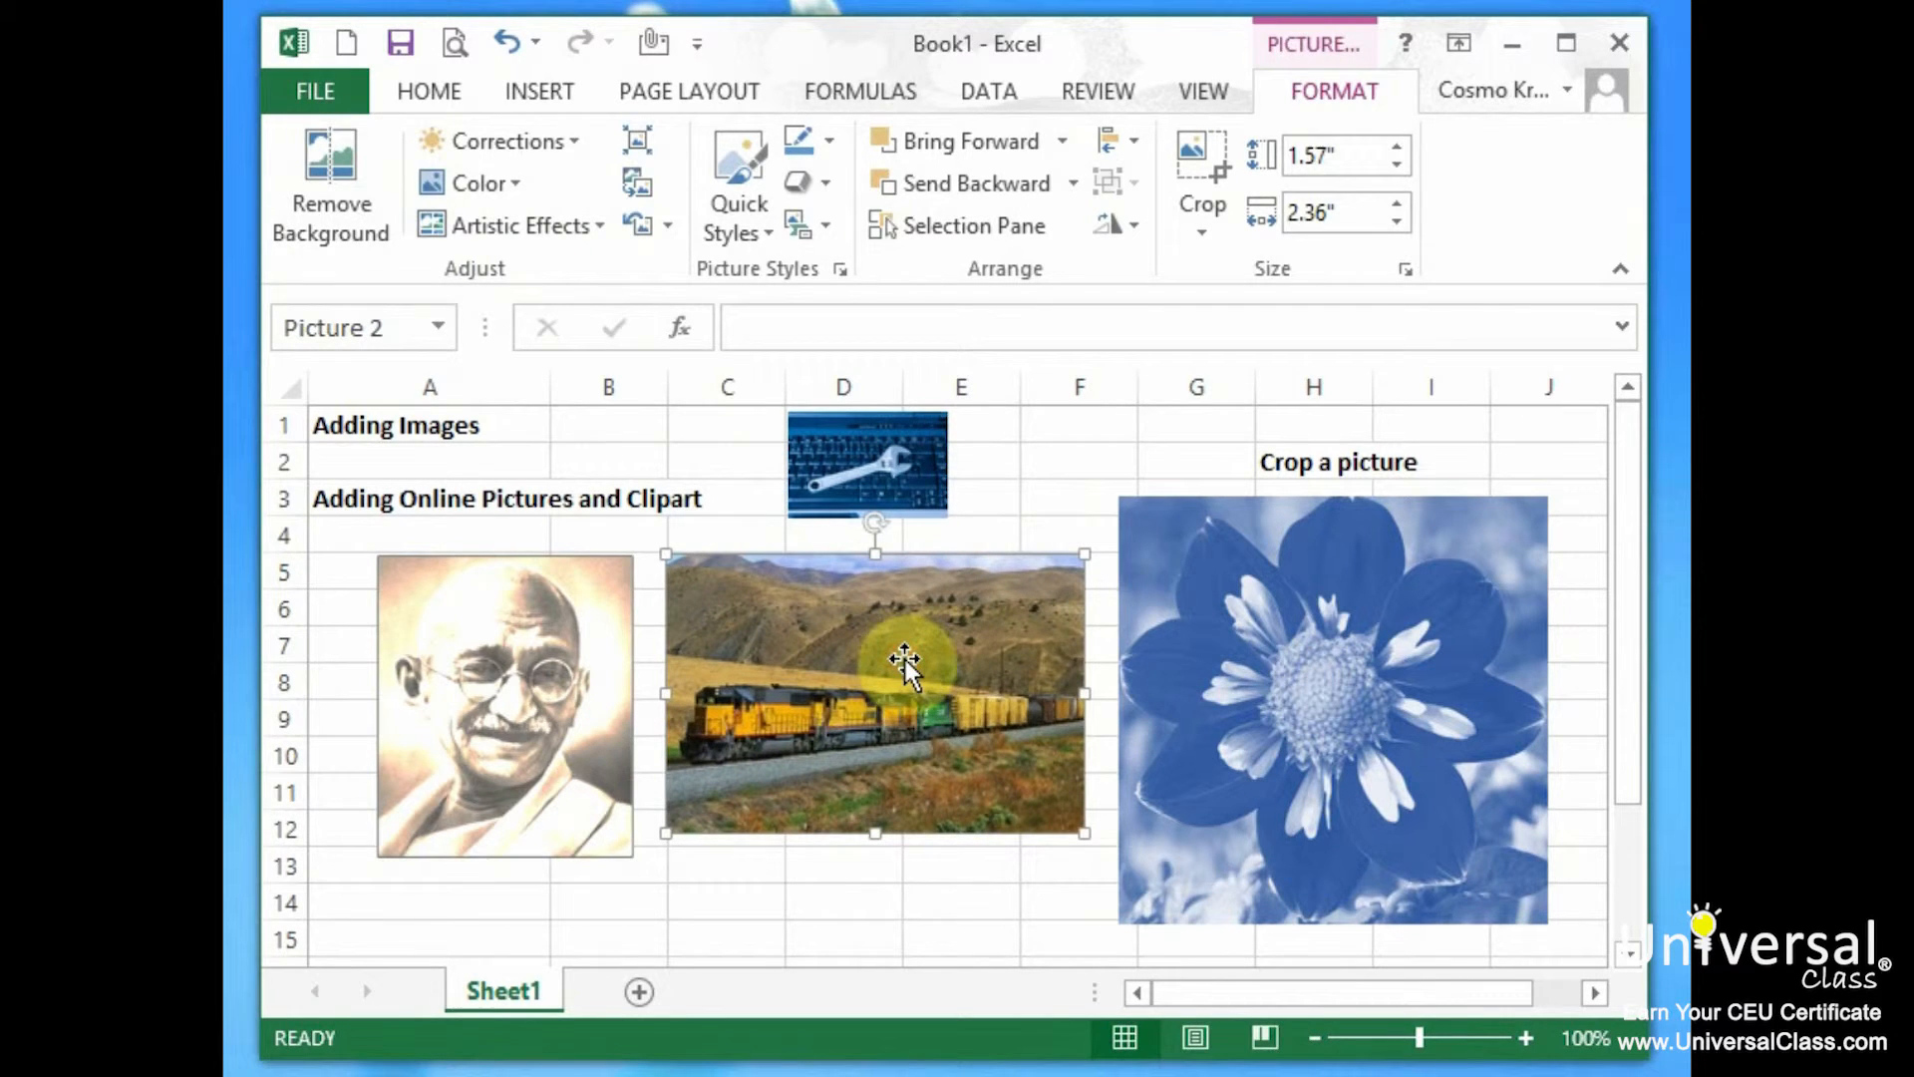
Apply Glow Edges to the train picture, rotating it briefly and then back to level.
click(603, 230)
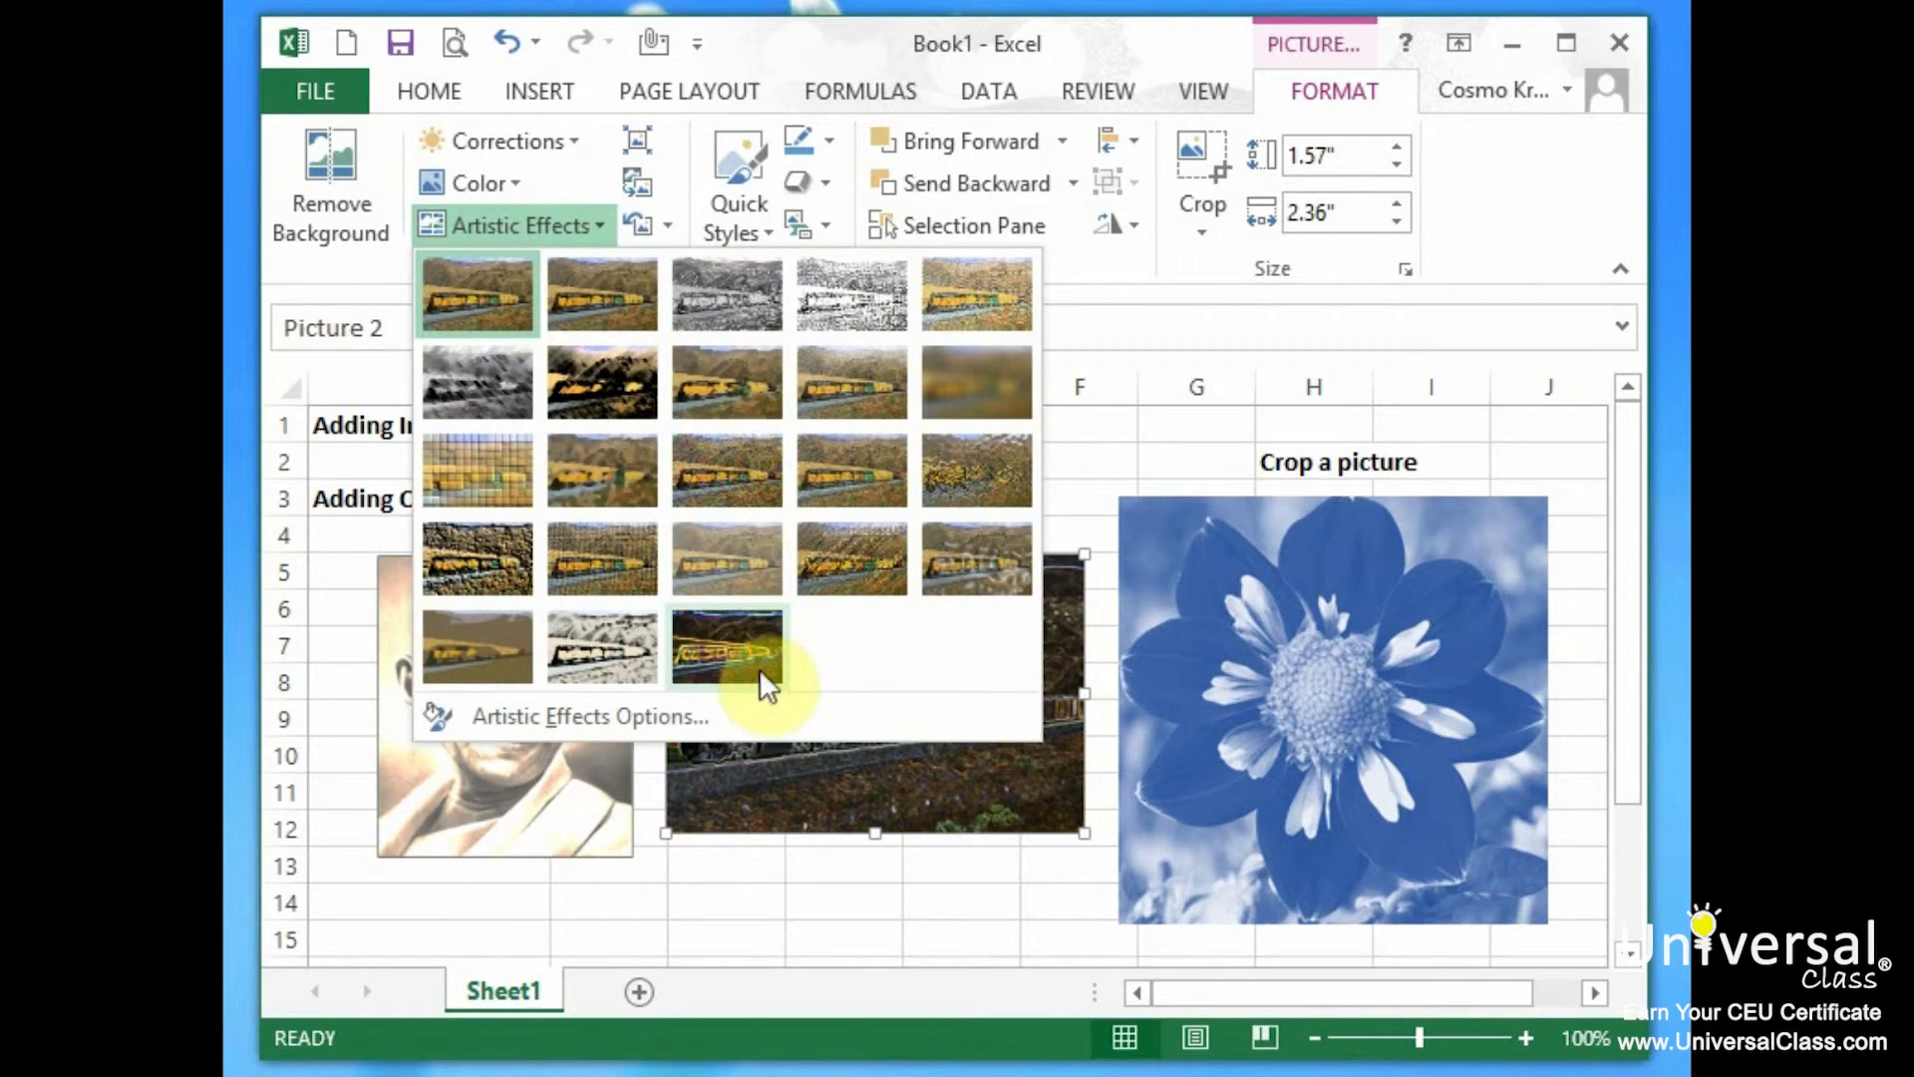
click(734, 648)
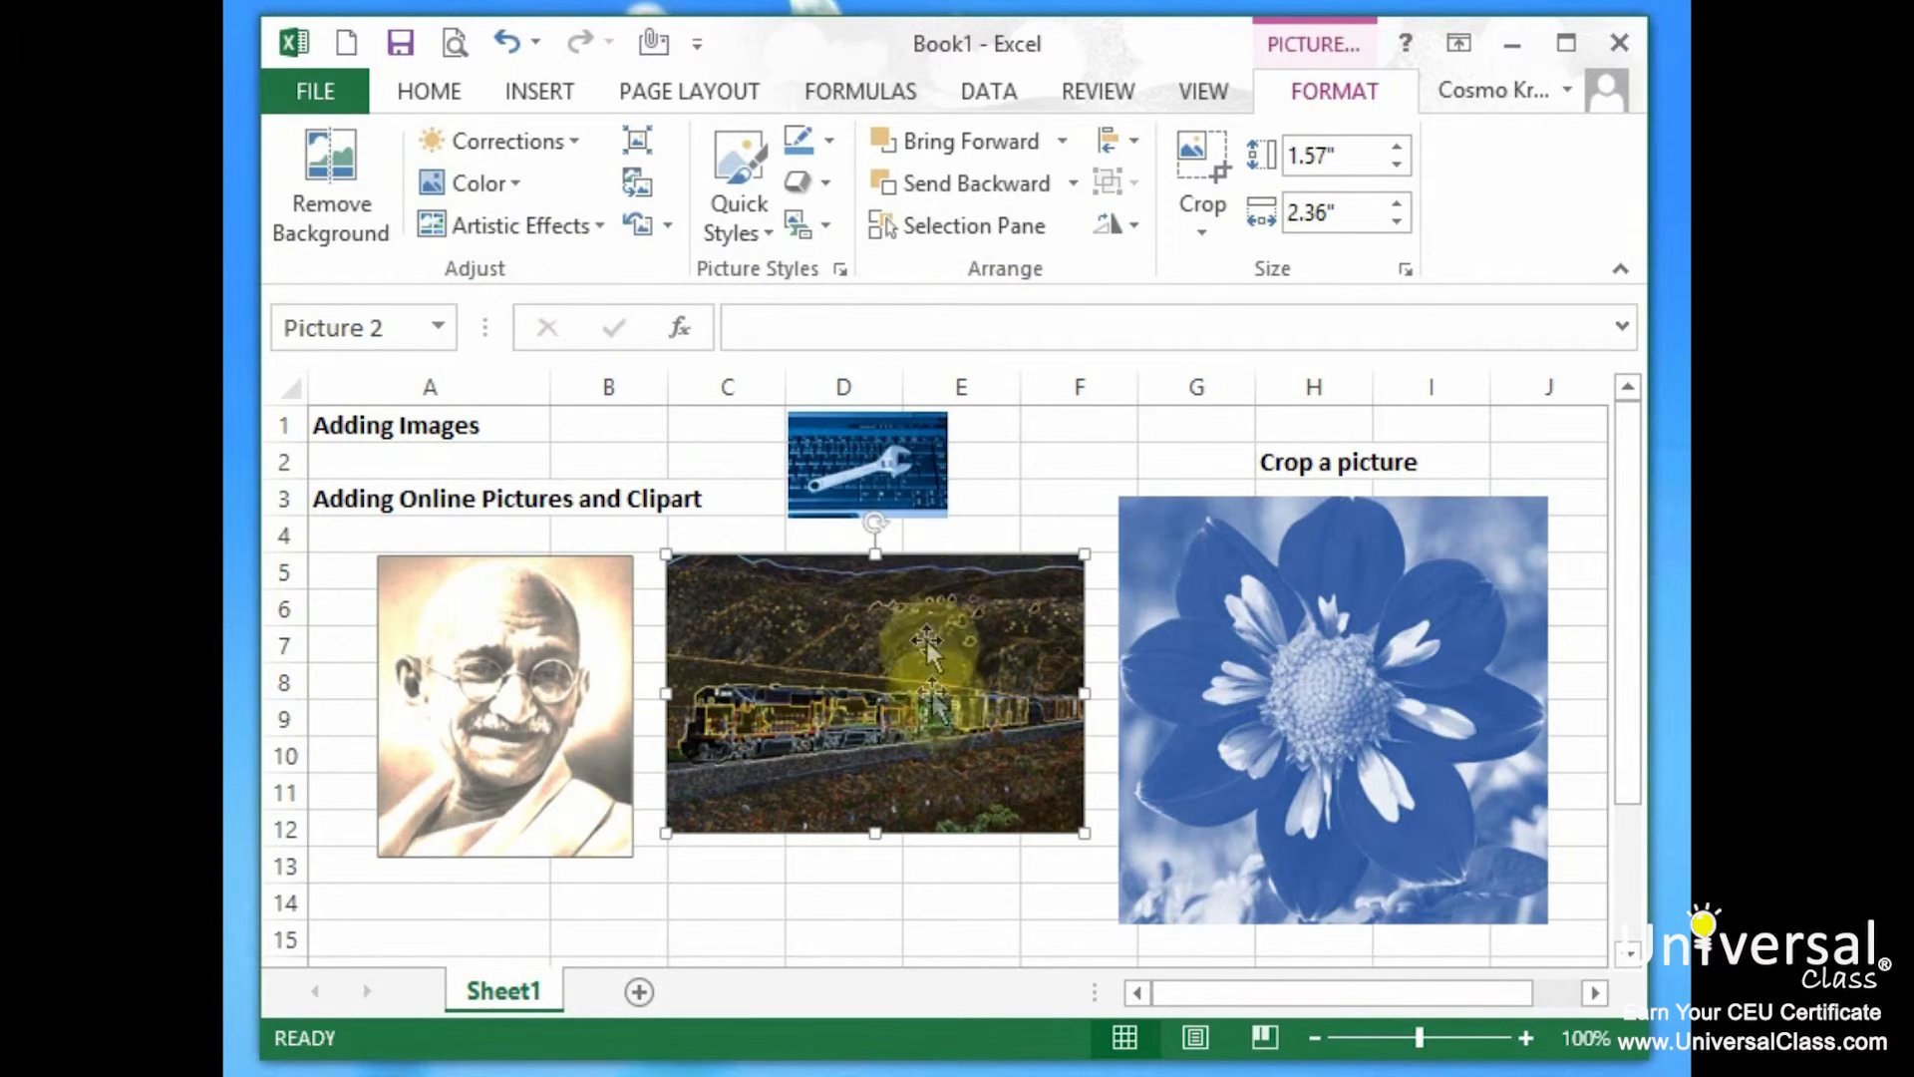
drag(874, 522, 694, 577)
drag(701, 688, 867, 534)
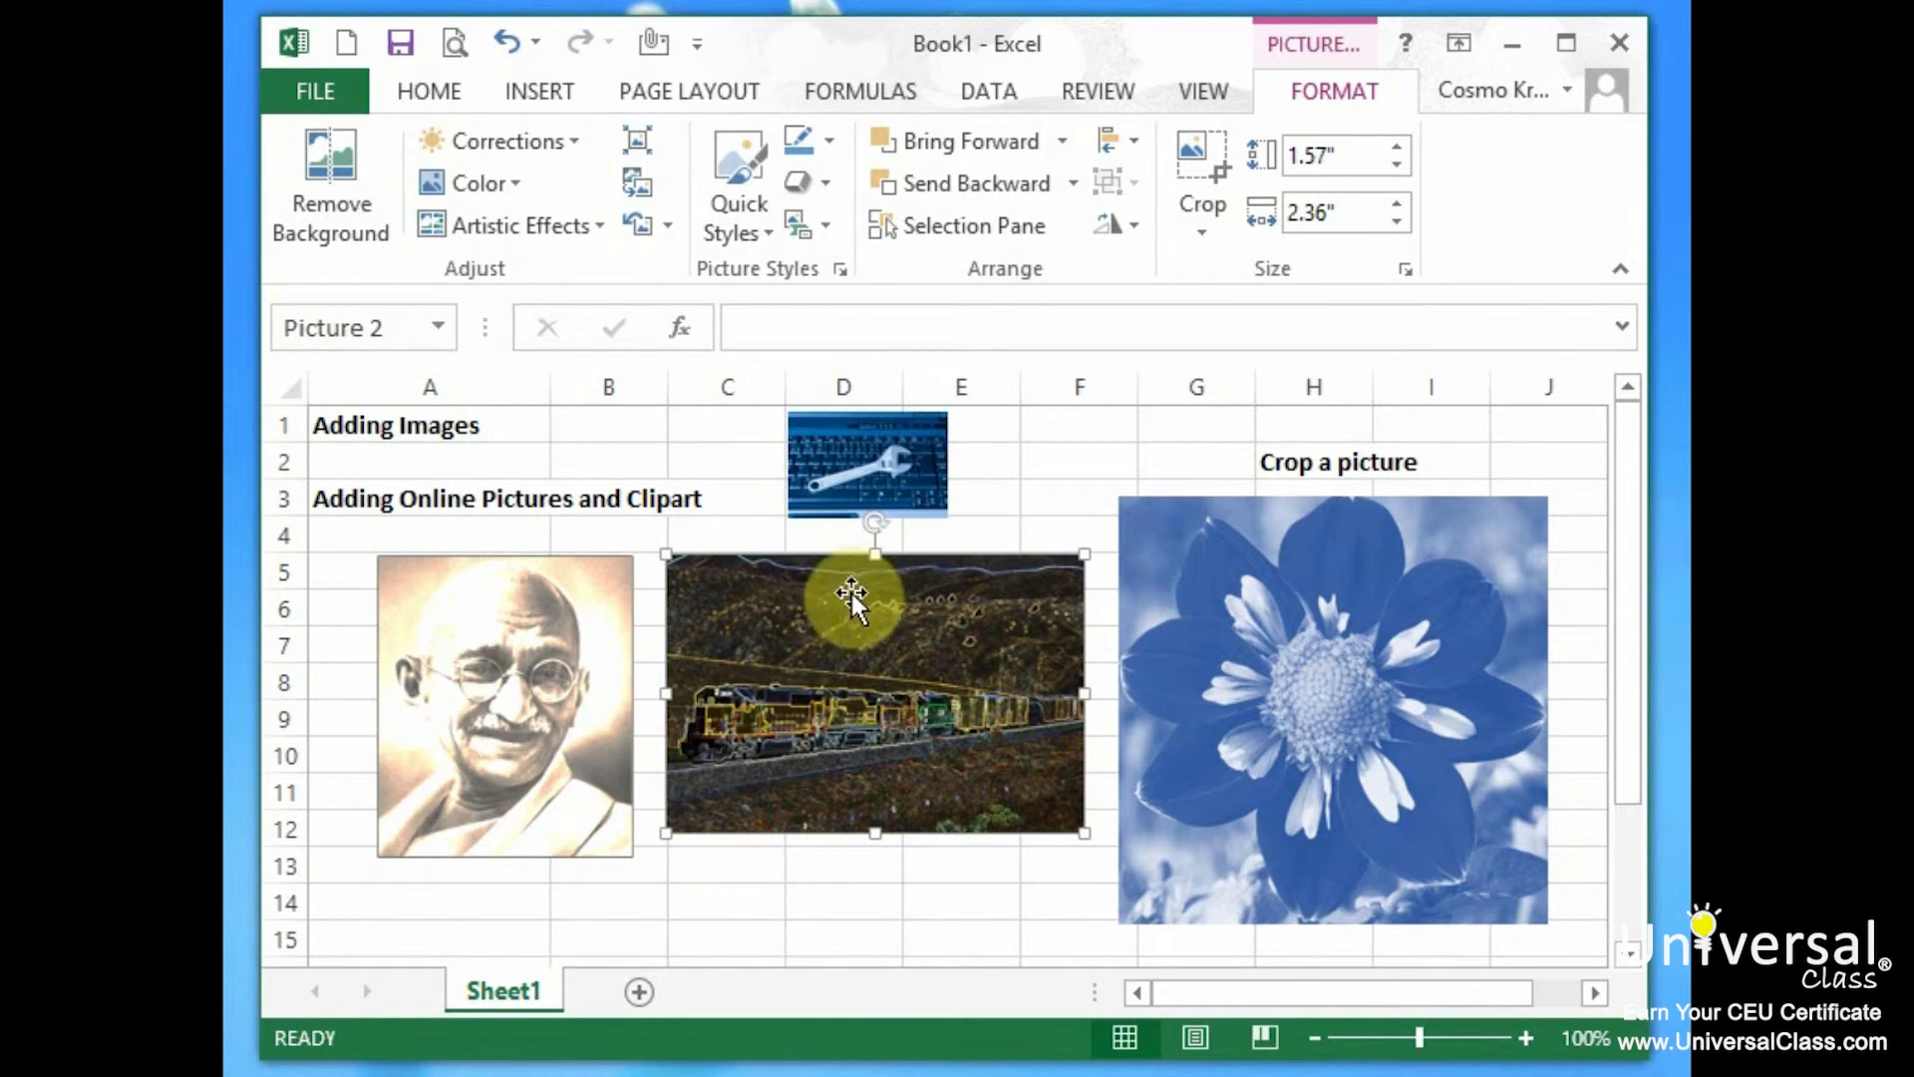
click(1134, 225)
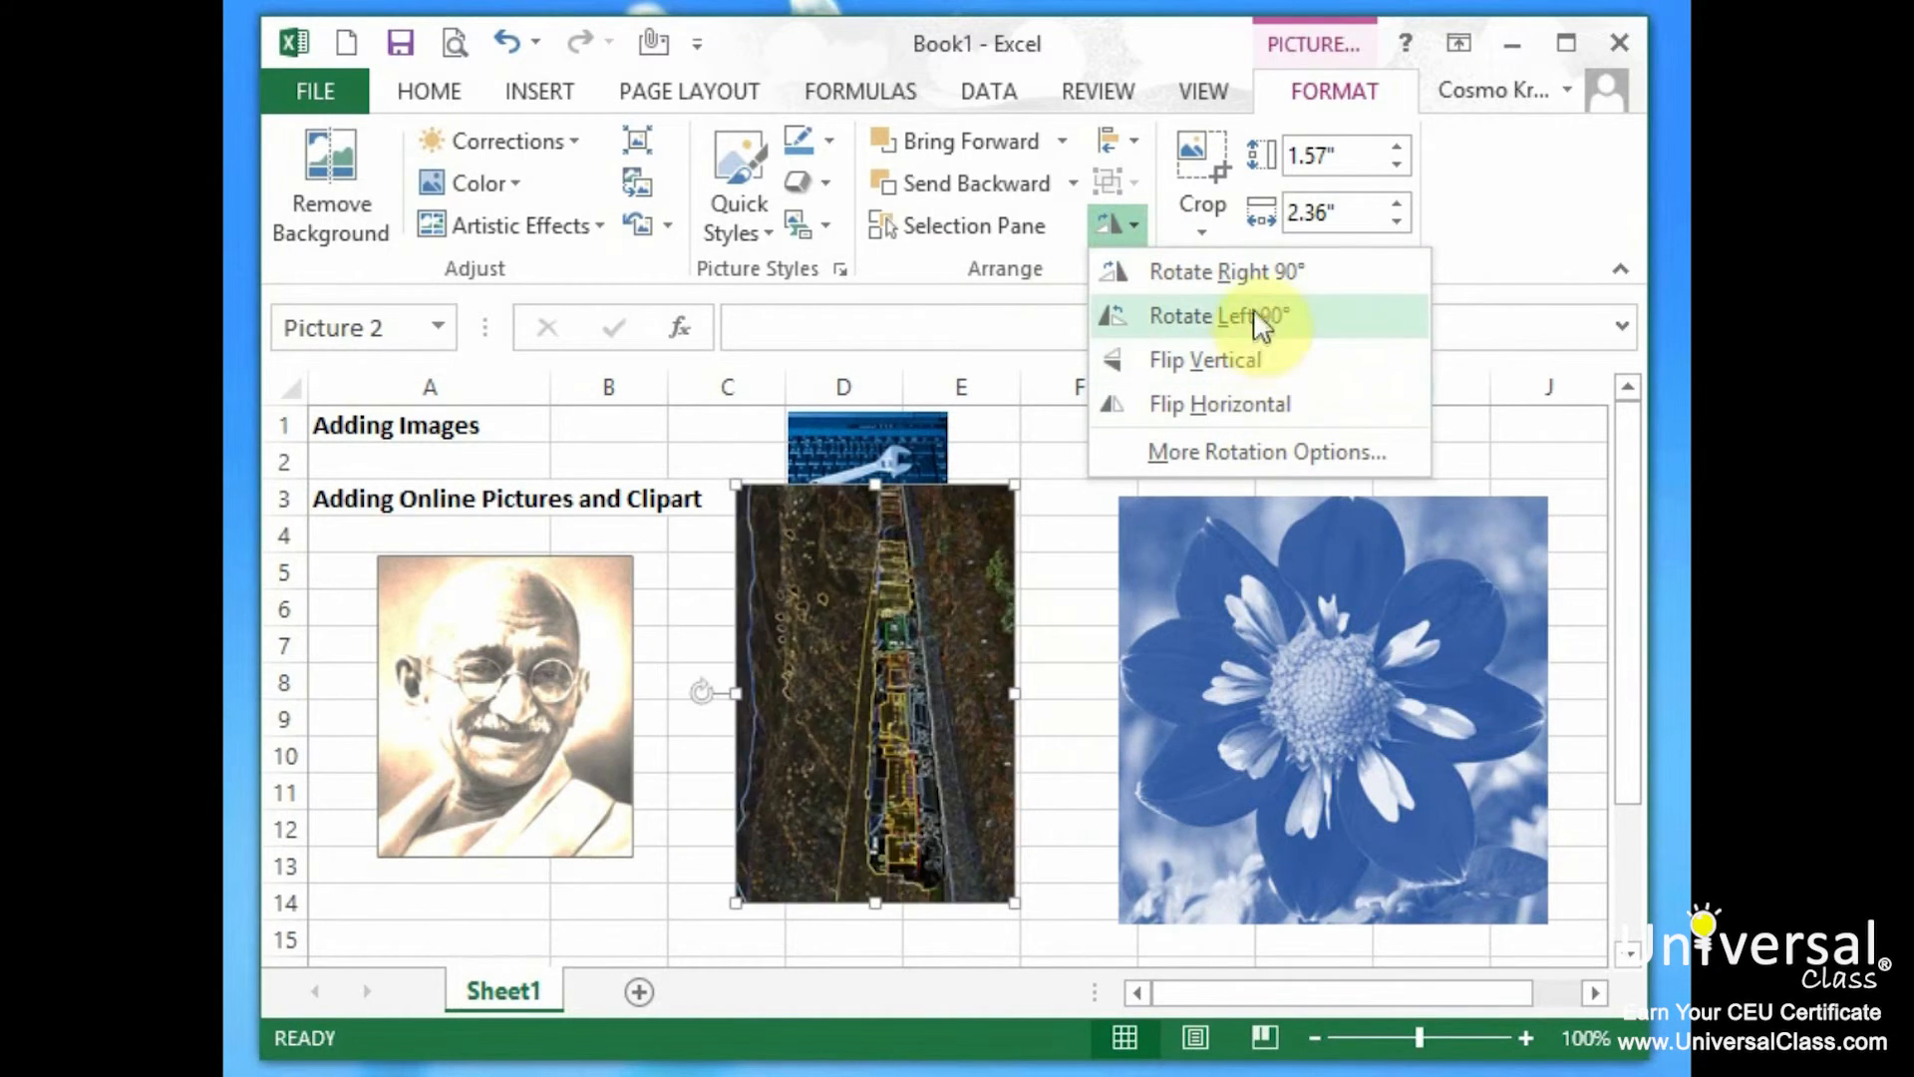
click(941, 268)
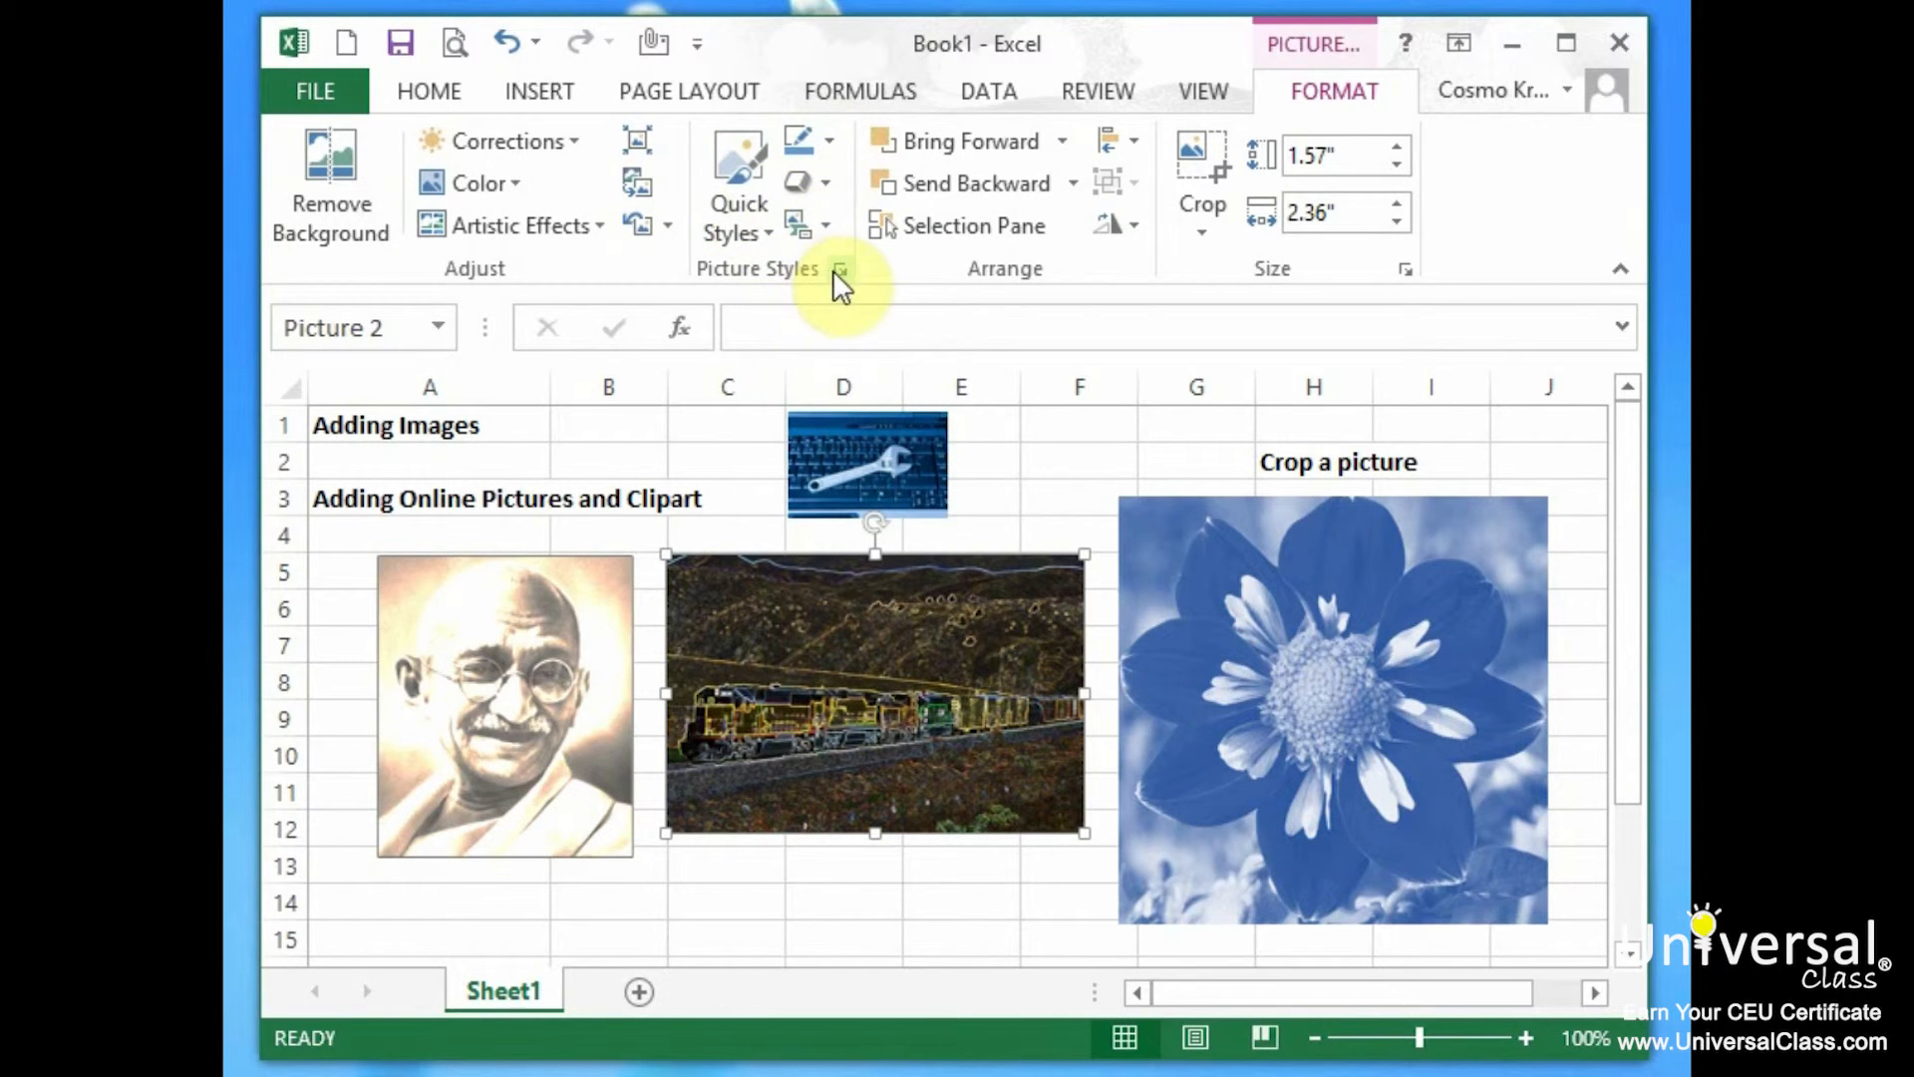
Outline the train picture with a 4½ pt blue dashed border.
click(816, 141)
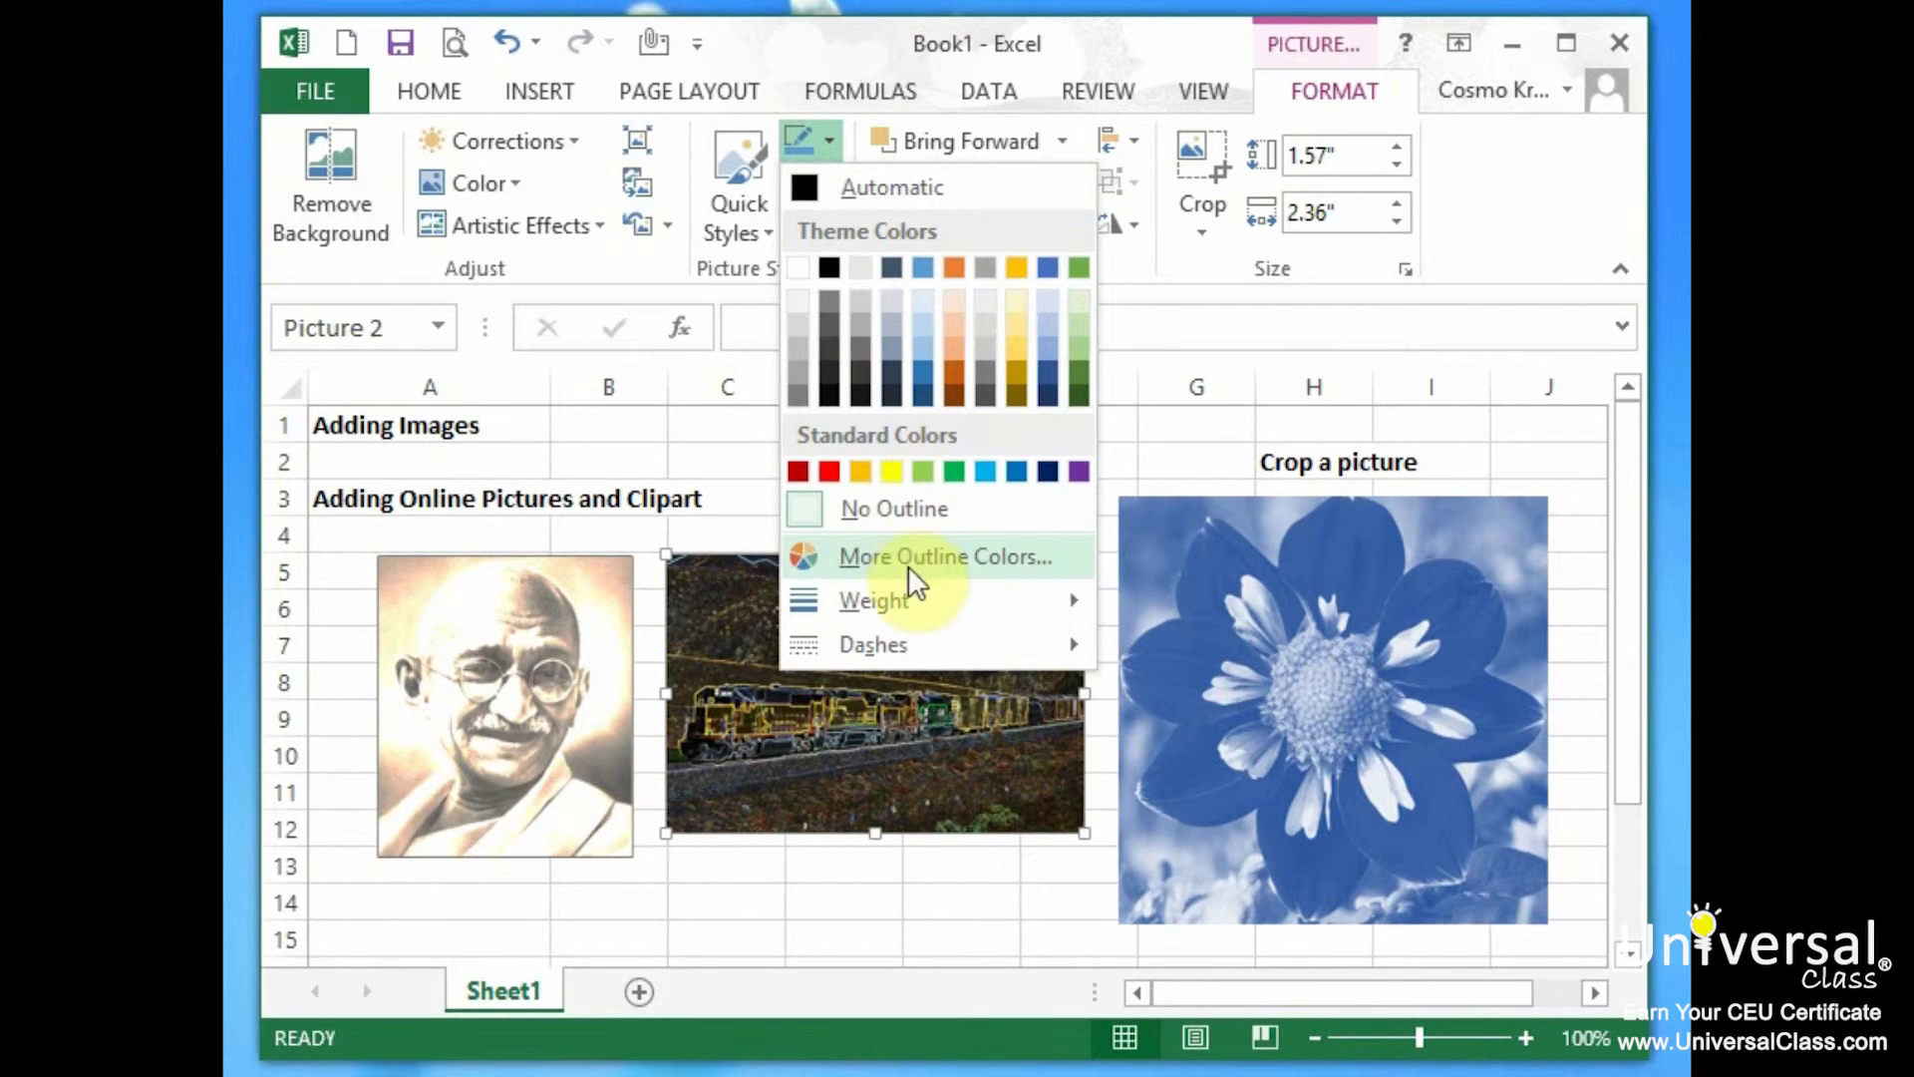
mouse_move(937, 599)
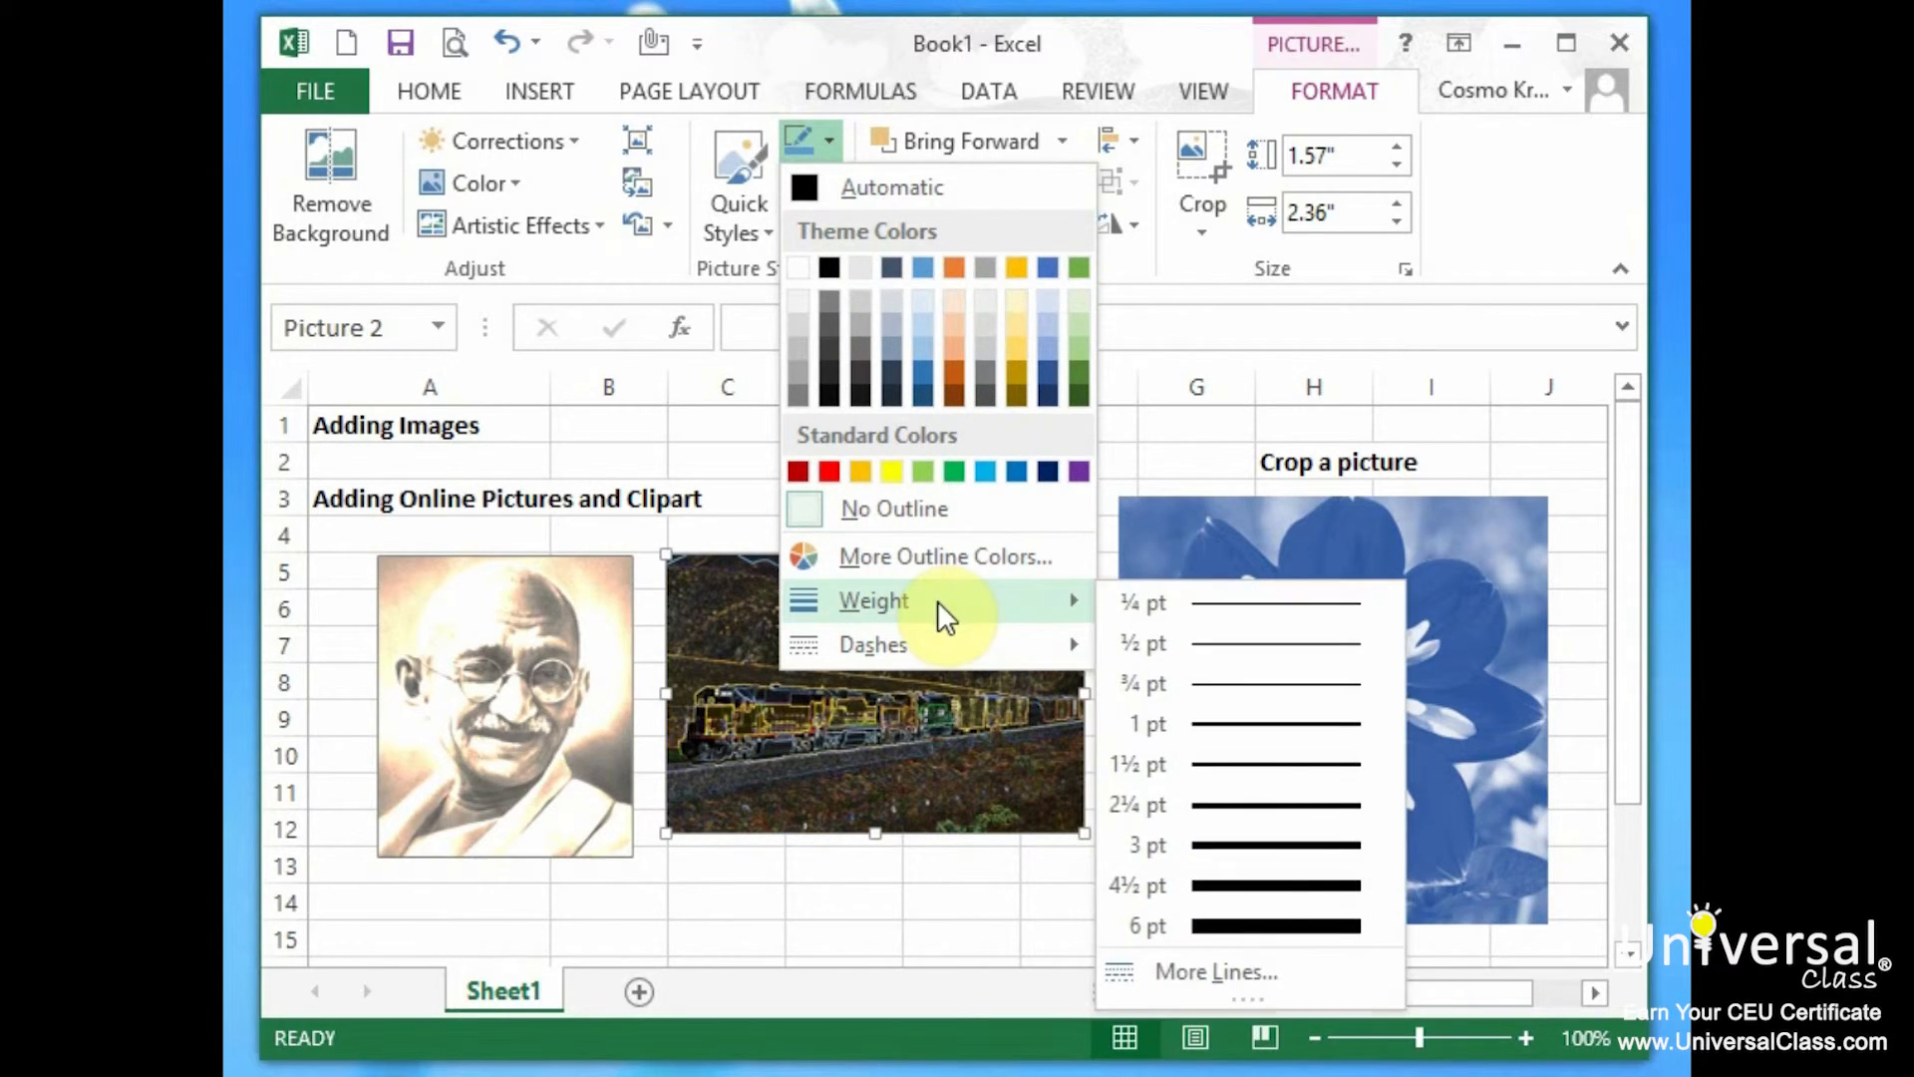
click(1277, 883)
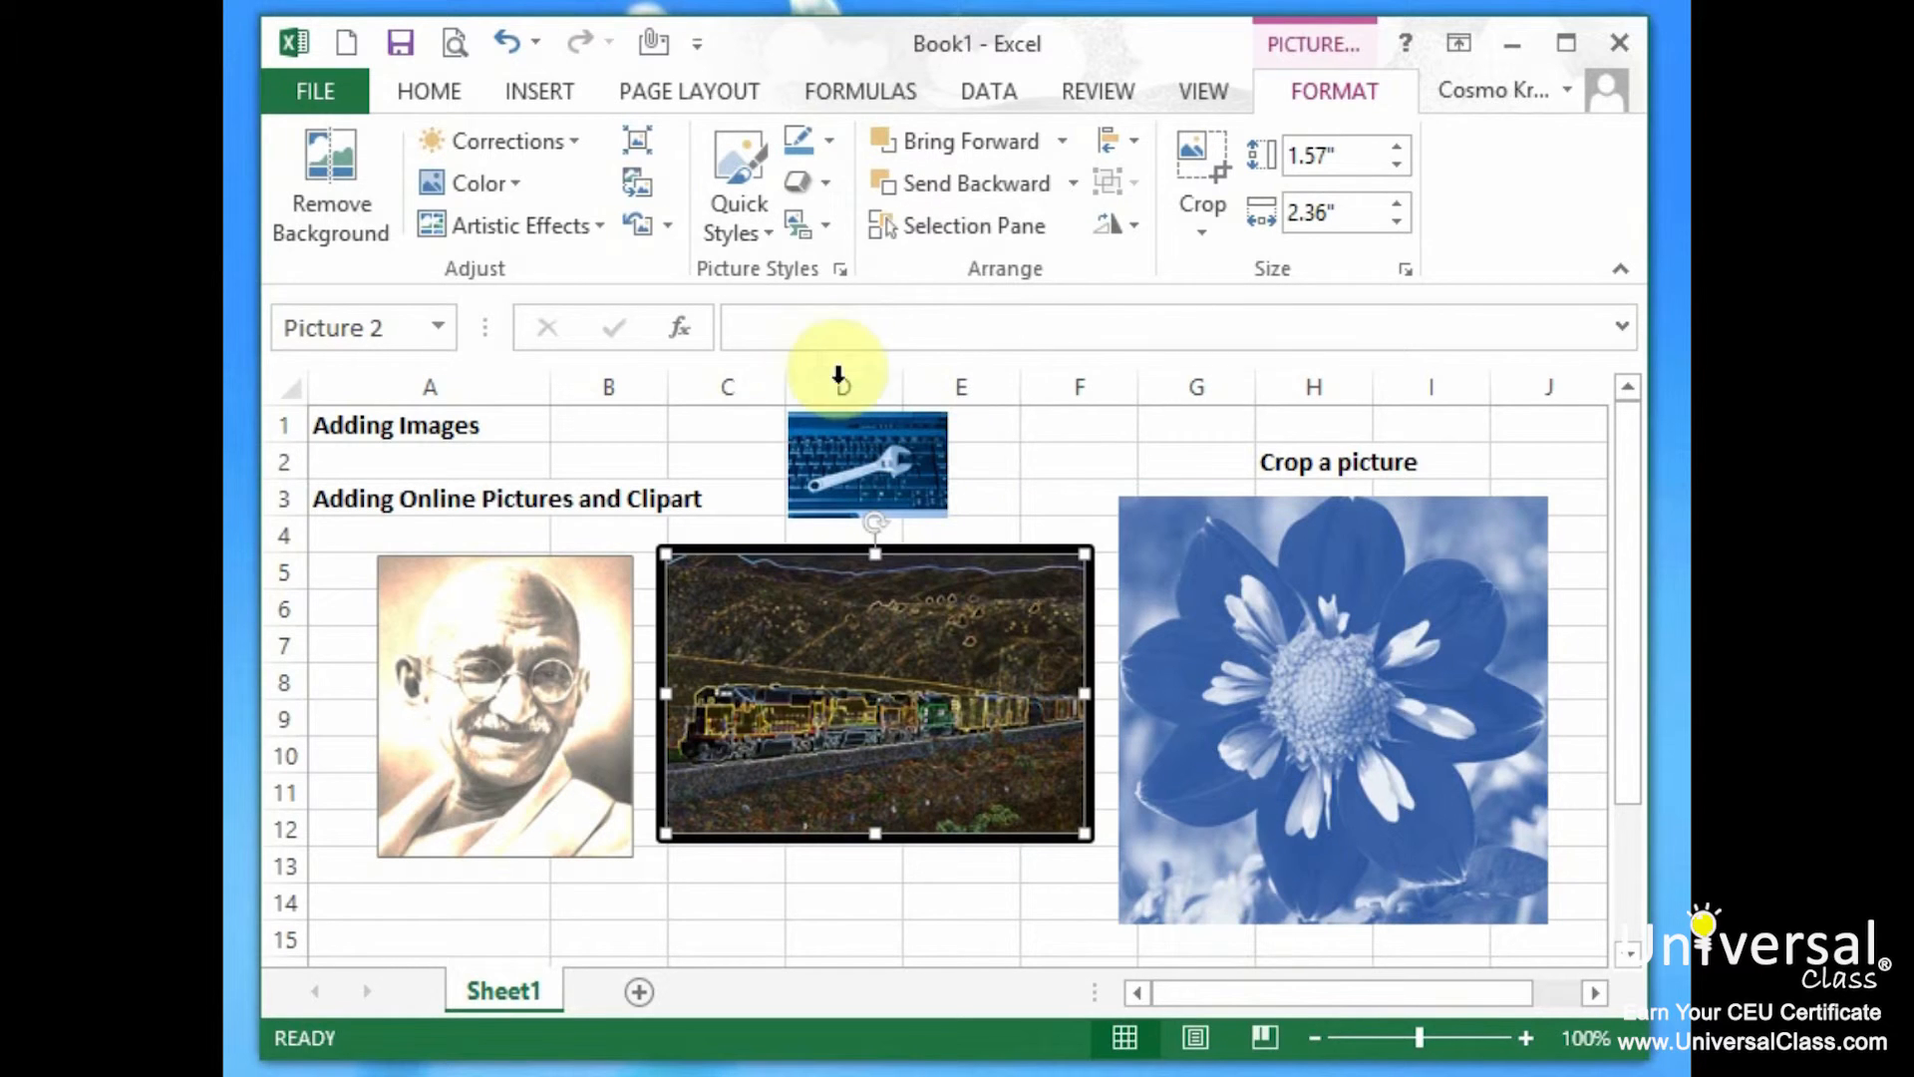
click(830, 146)
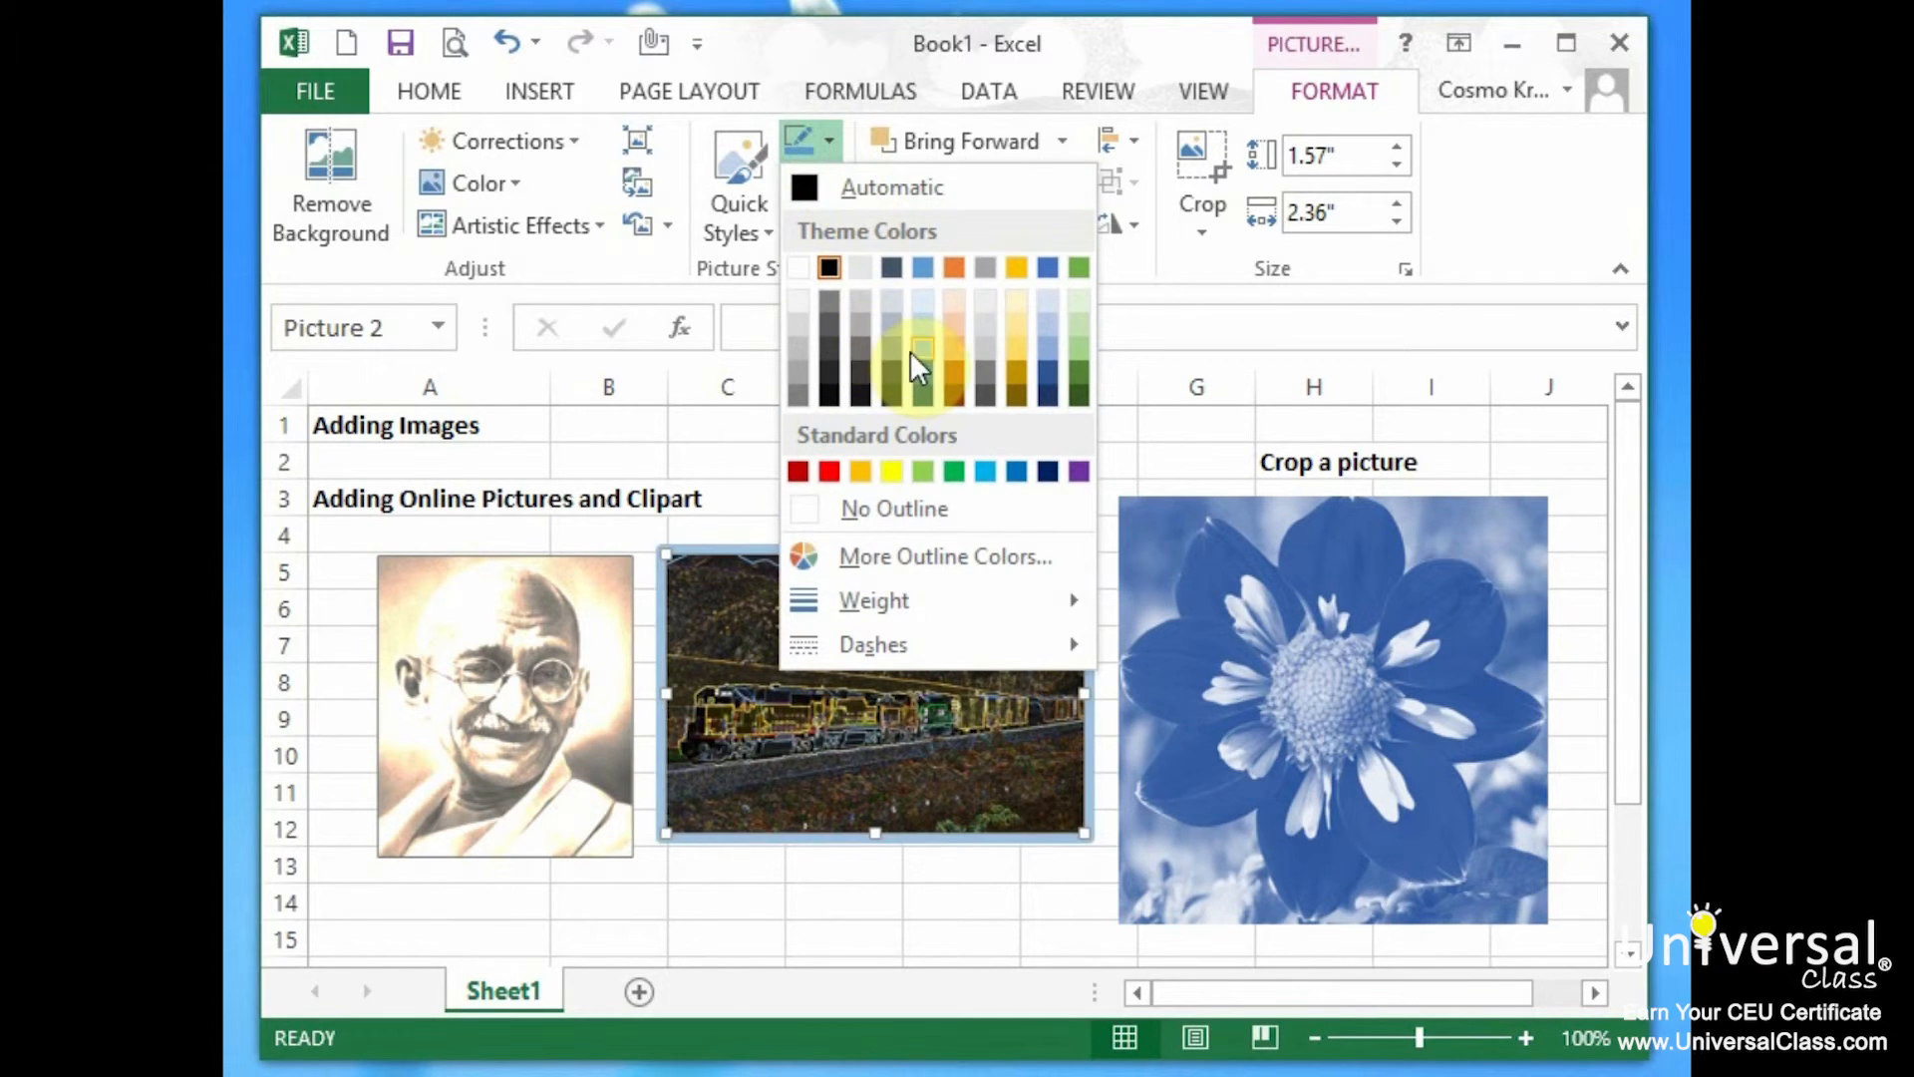
click(924, 369)
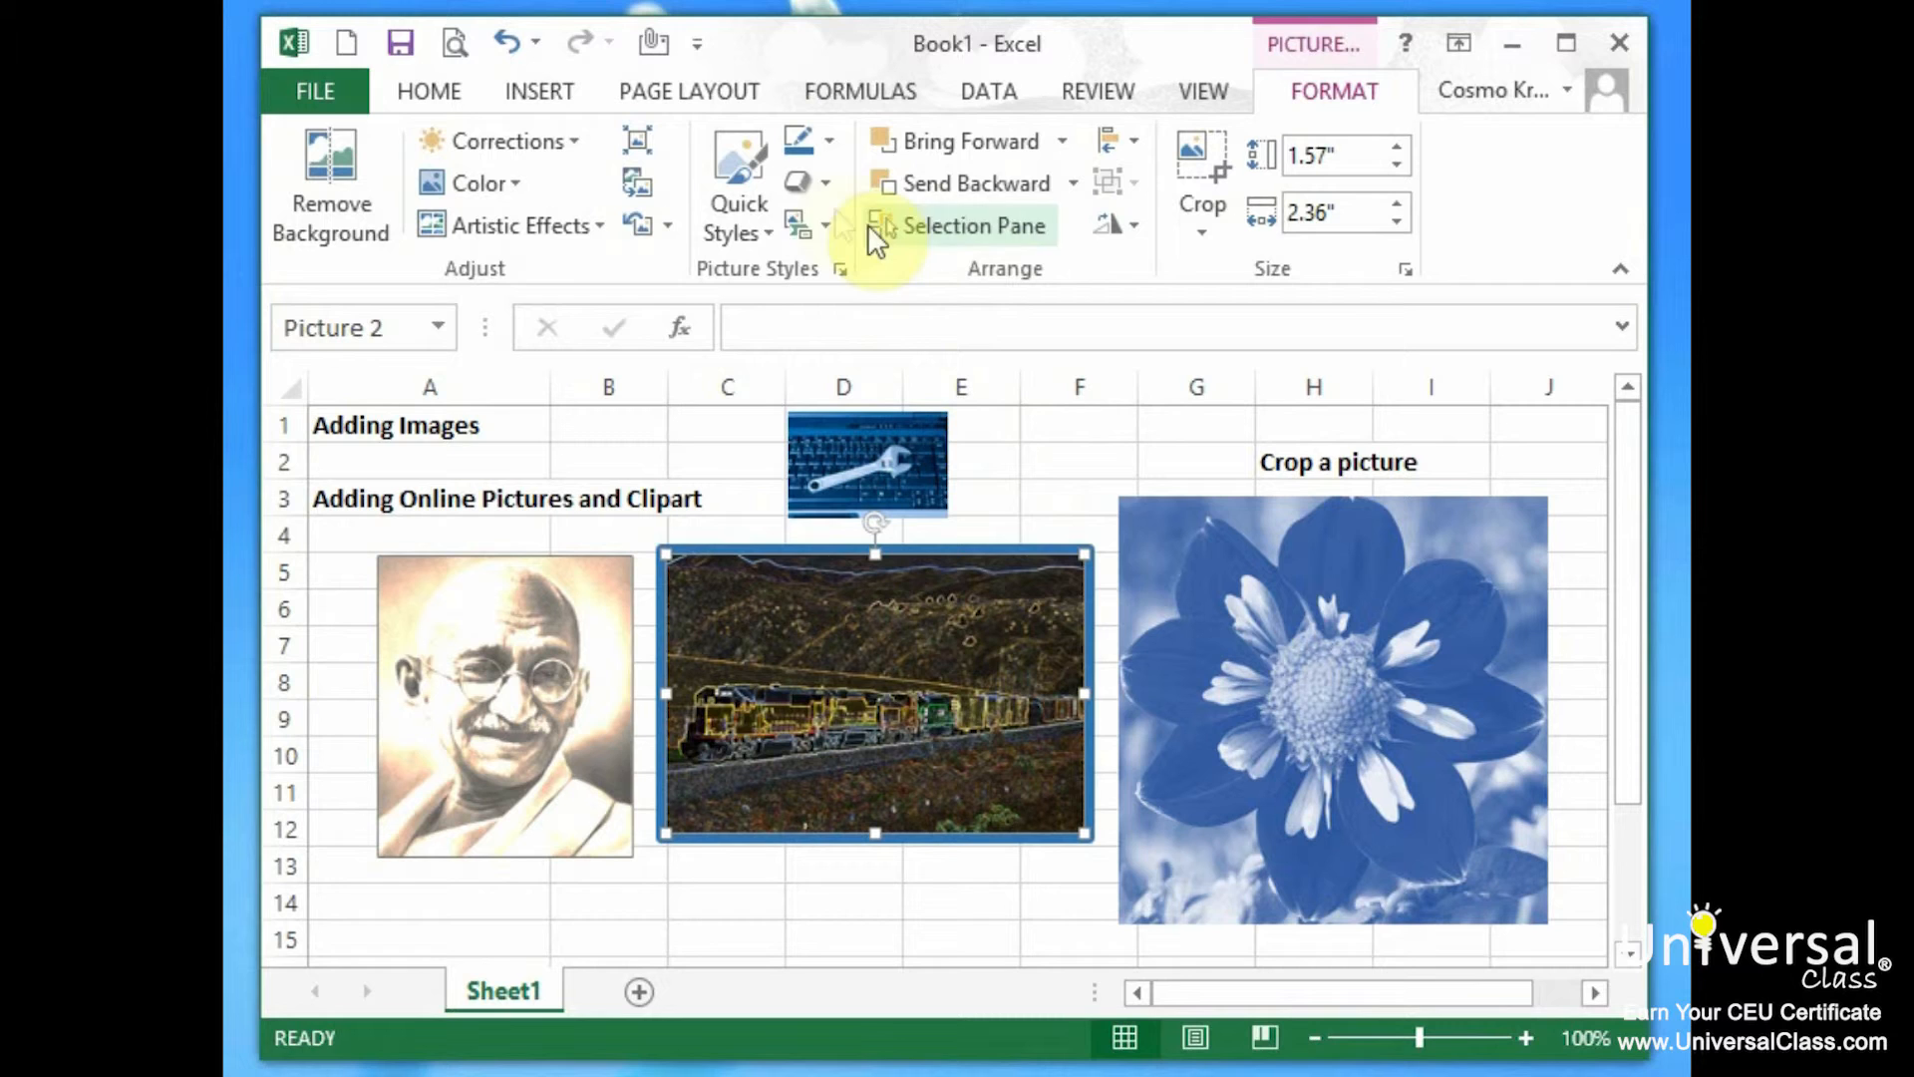
click(830, 141)
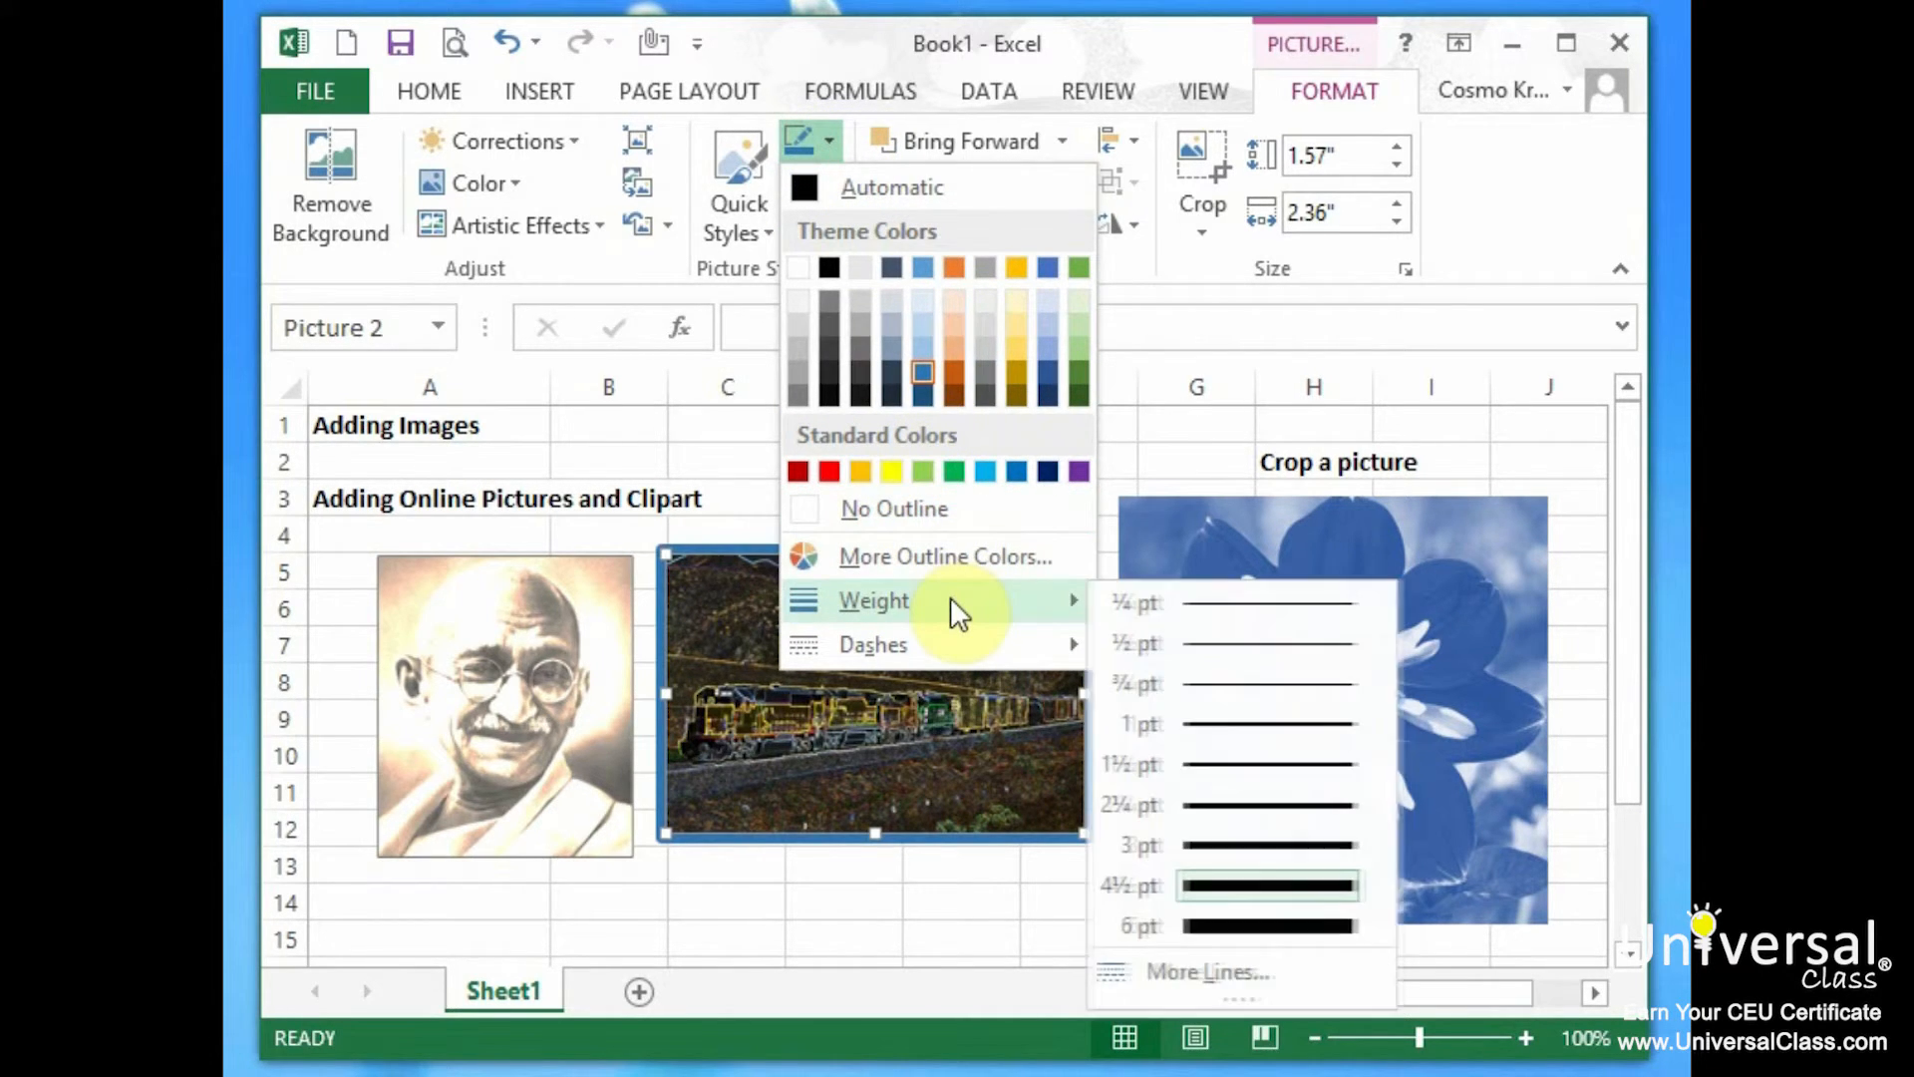
mouse_move(947, 643)
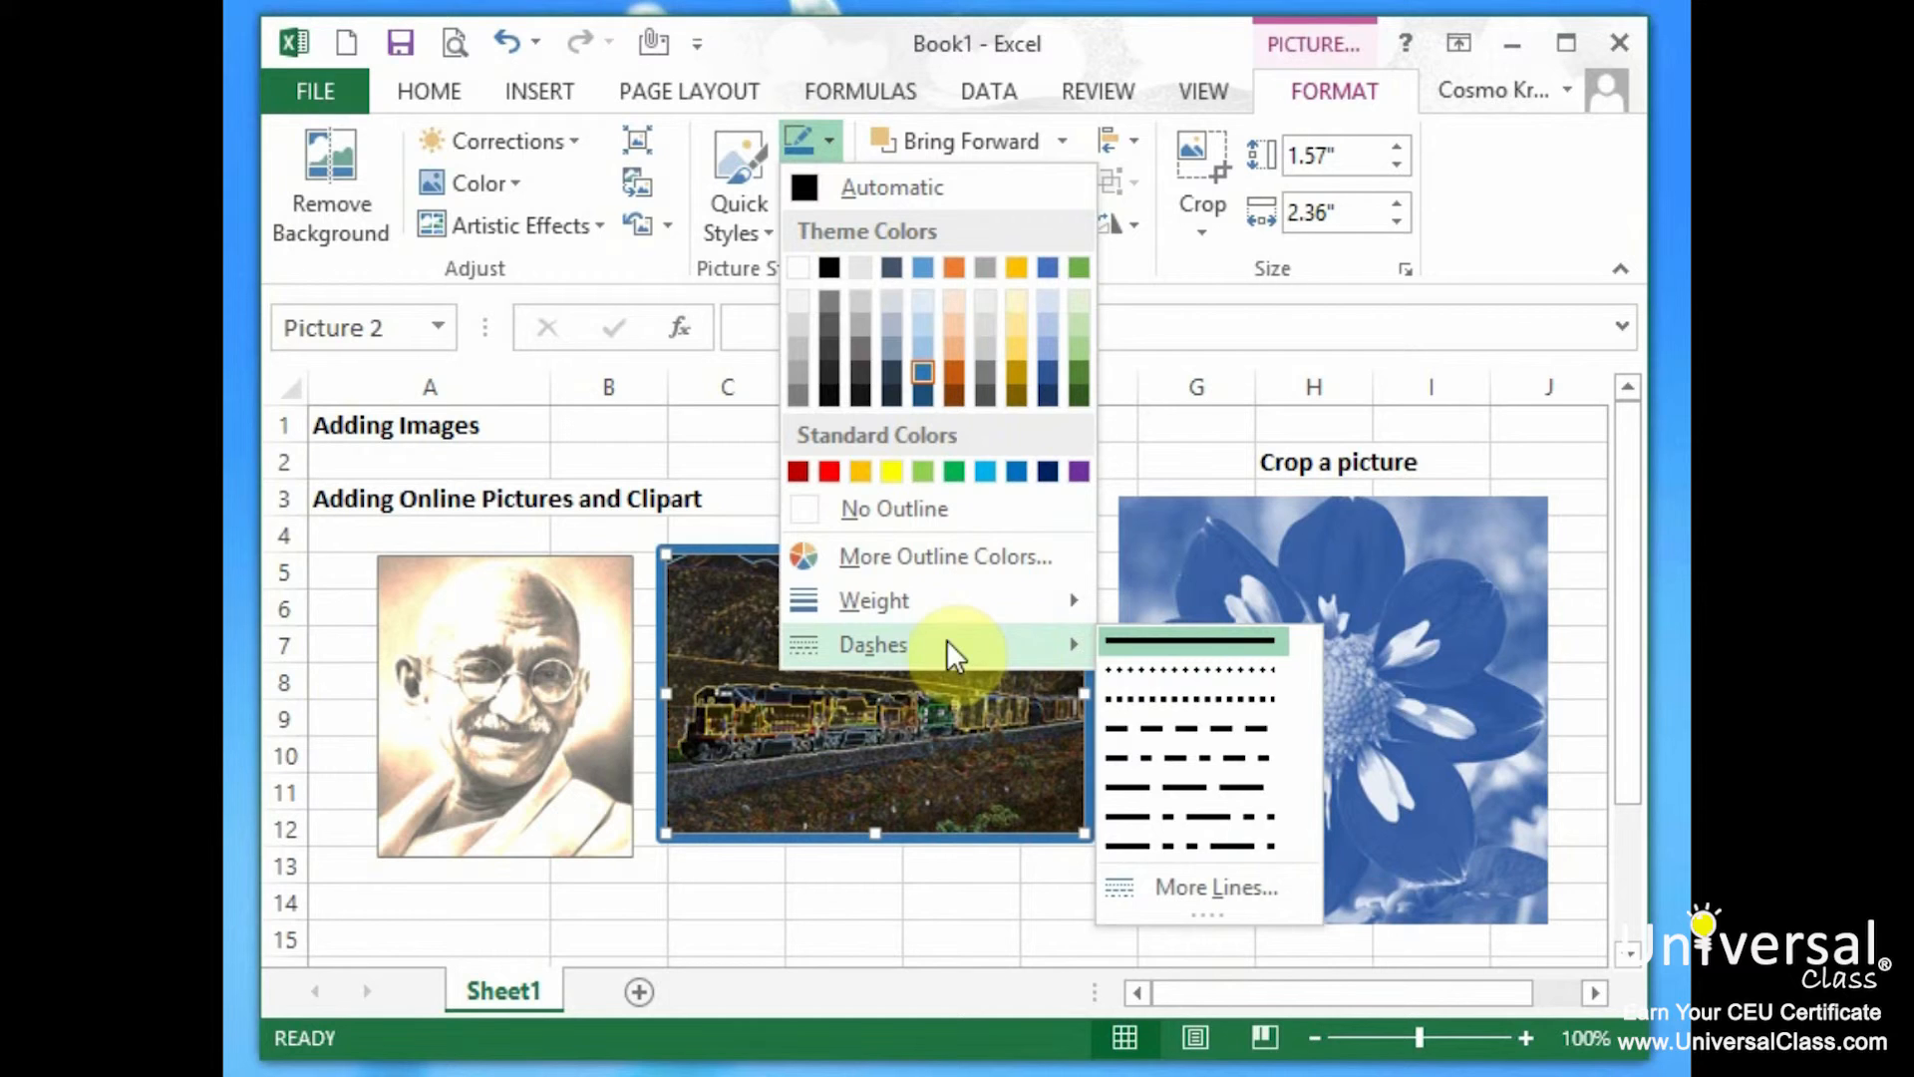
click(1210, 755)
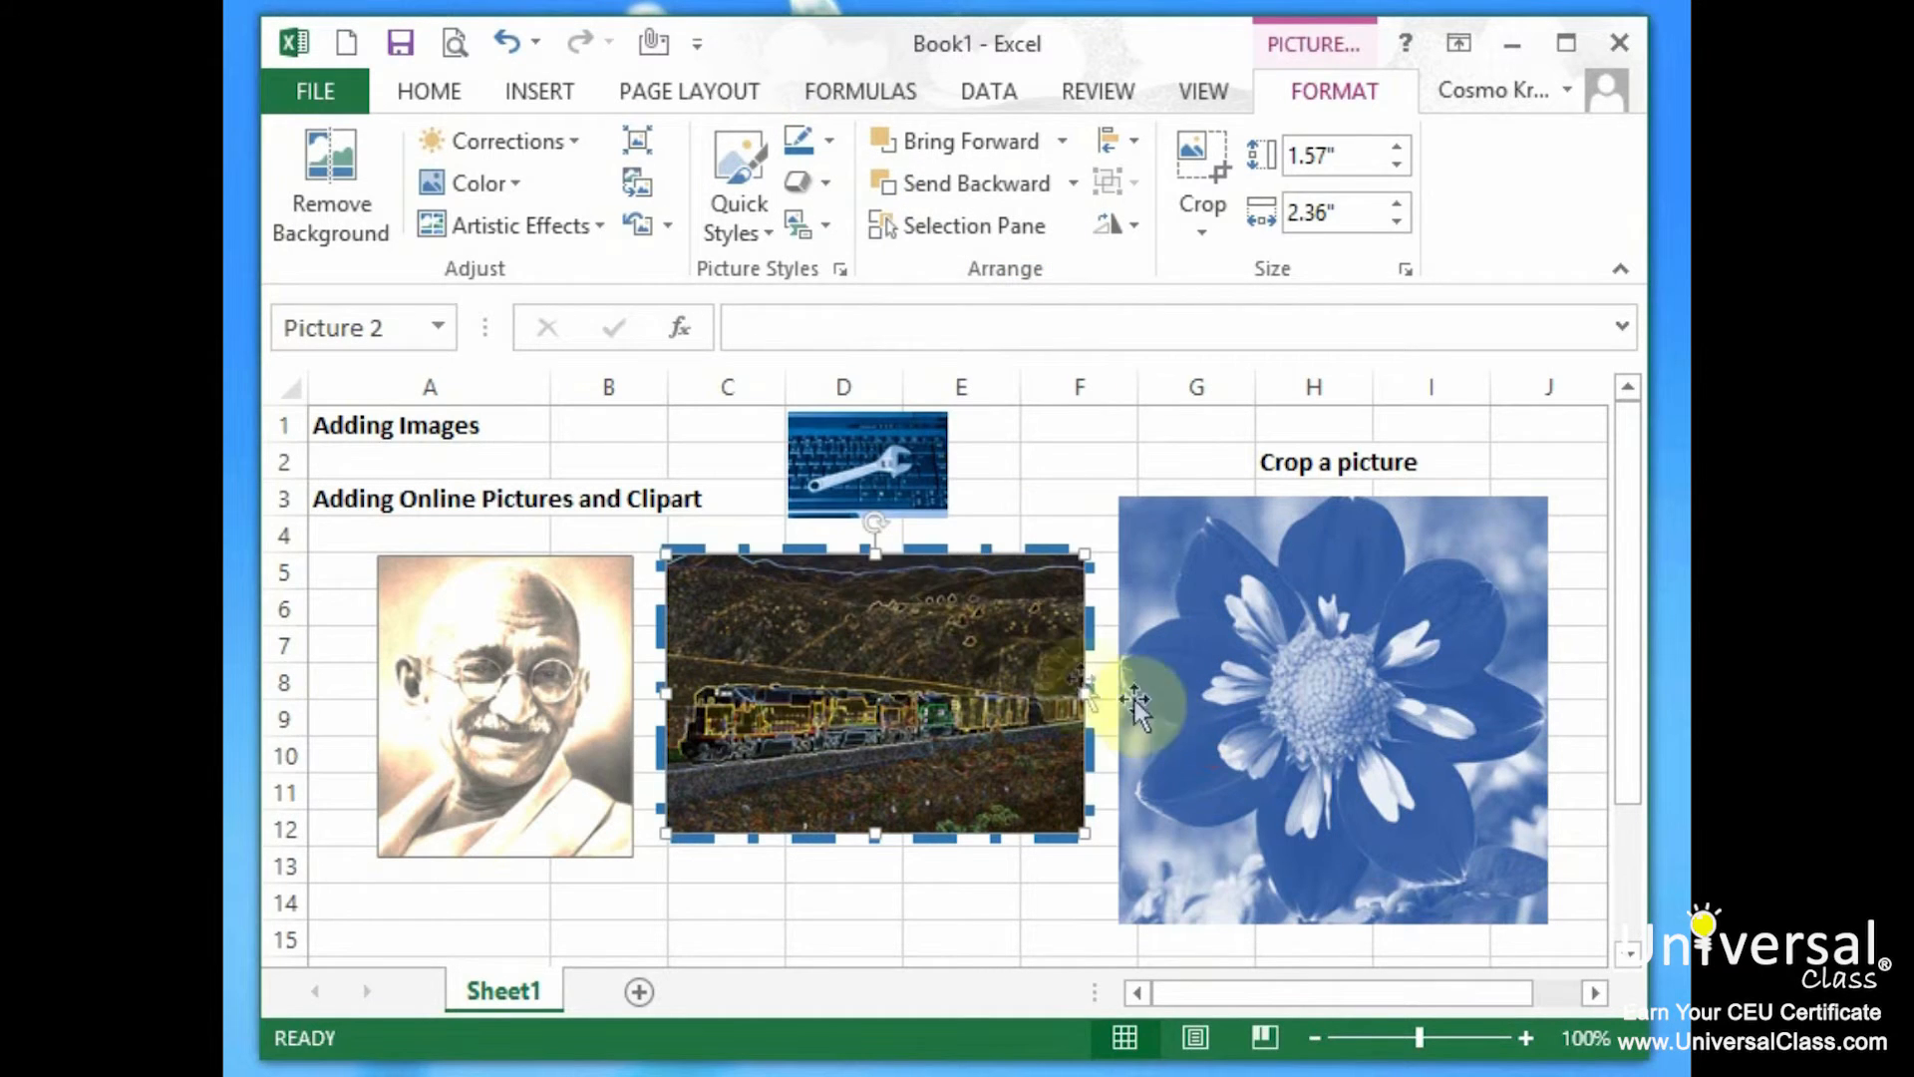
click(708, 436)
Nudge the Gandhi portrait left and apply a rounded bevel Quick Style to it.
mouse_move(957, 738)
mouse_down()
mouse_move(890, 799)
mouse_move(964, 738)
mouse_up()
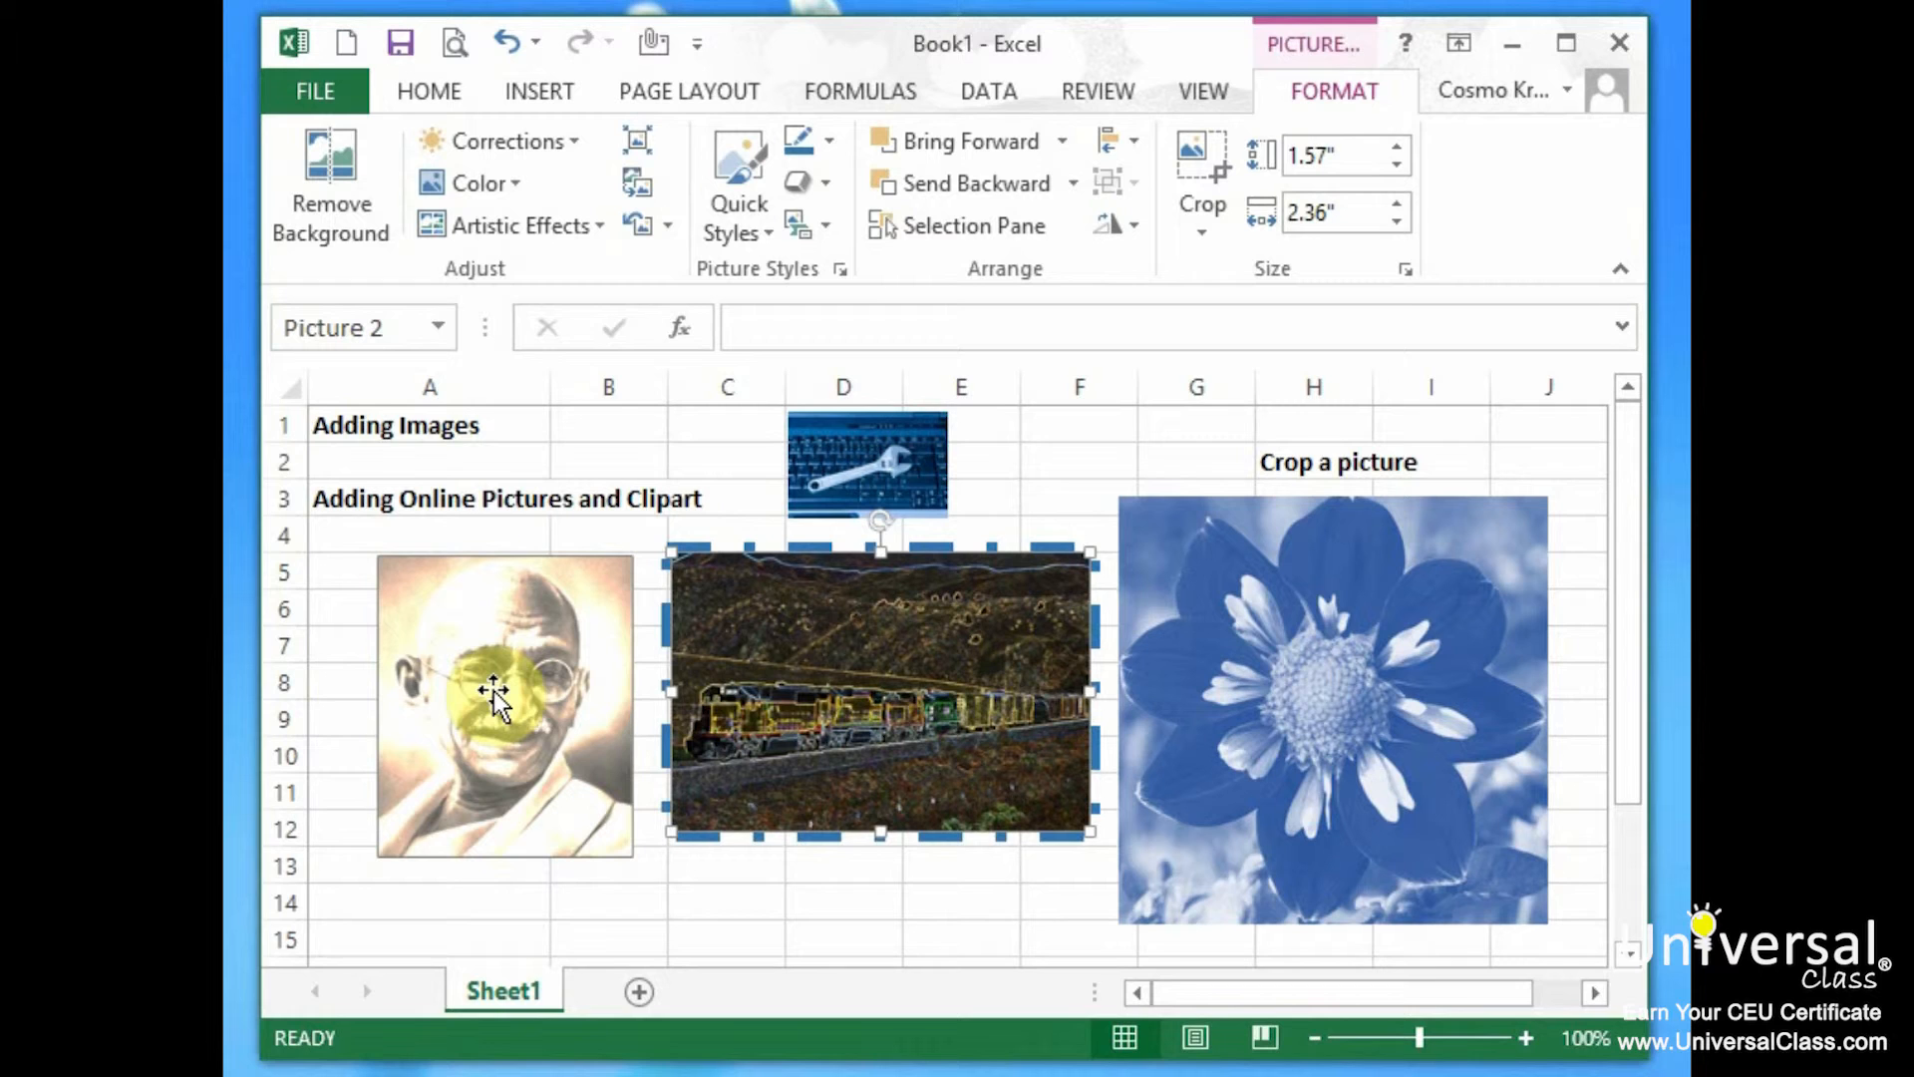
drag(553, 708, 531, 709)
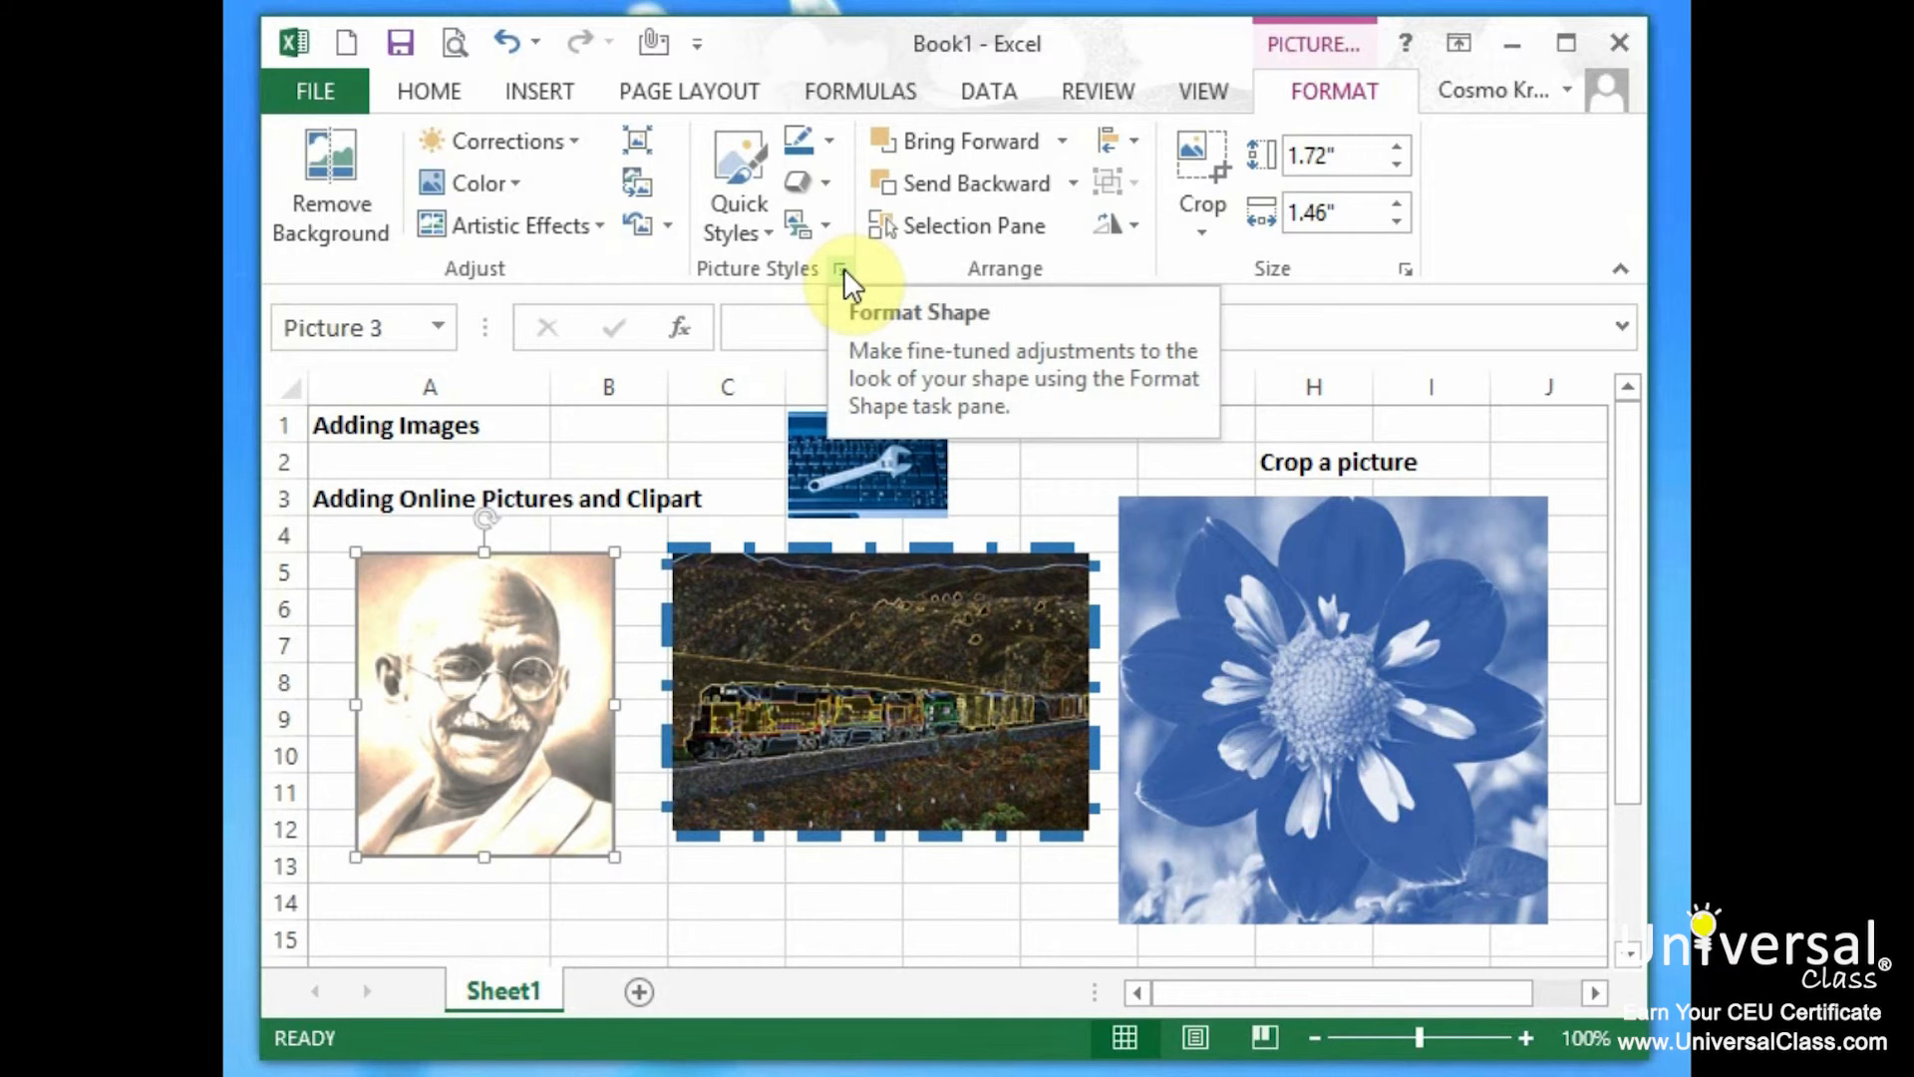
click(763, 235)
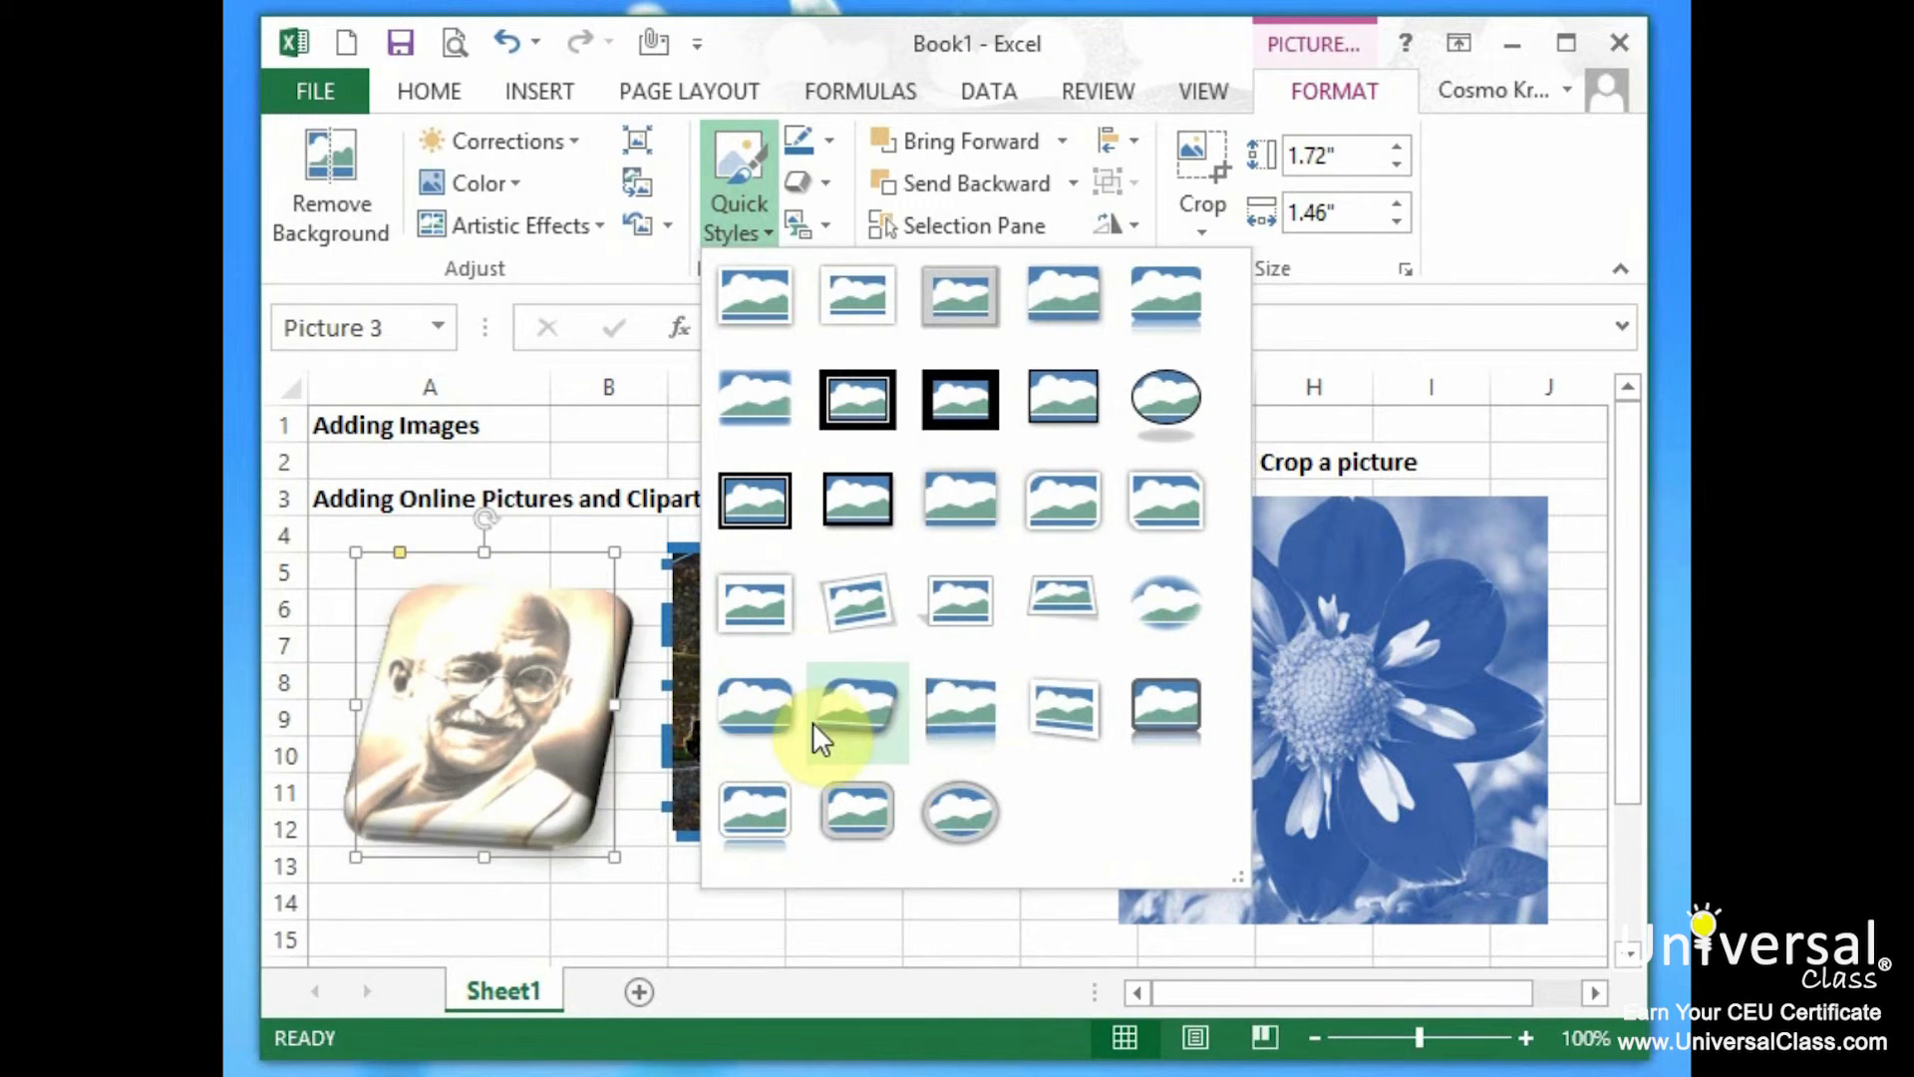
click(749, 725)
click(367, 528)
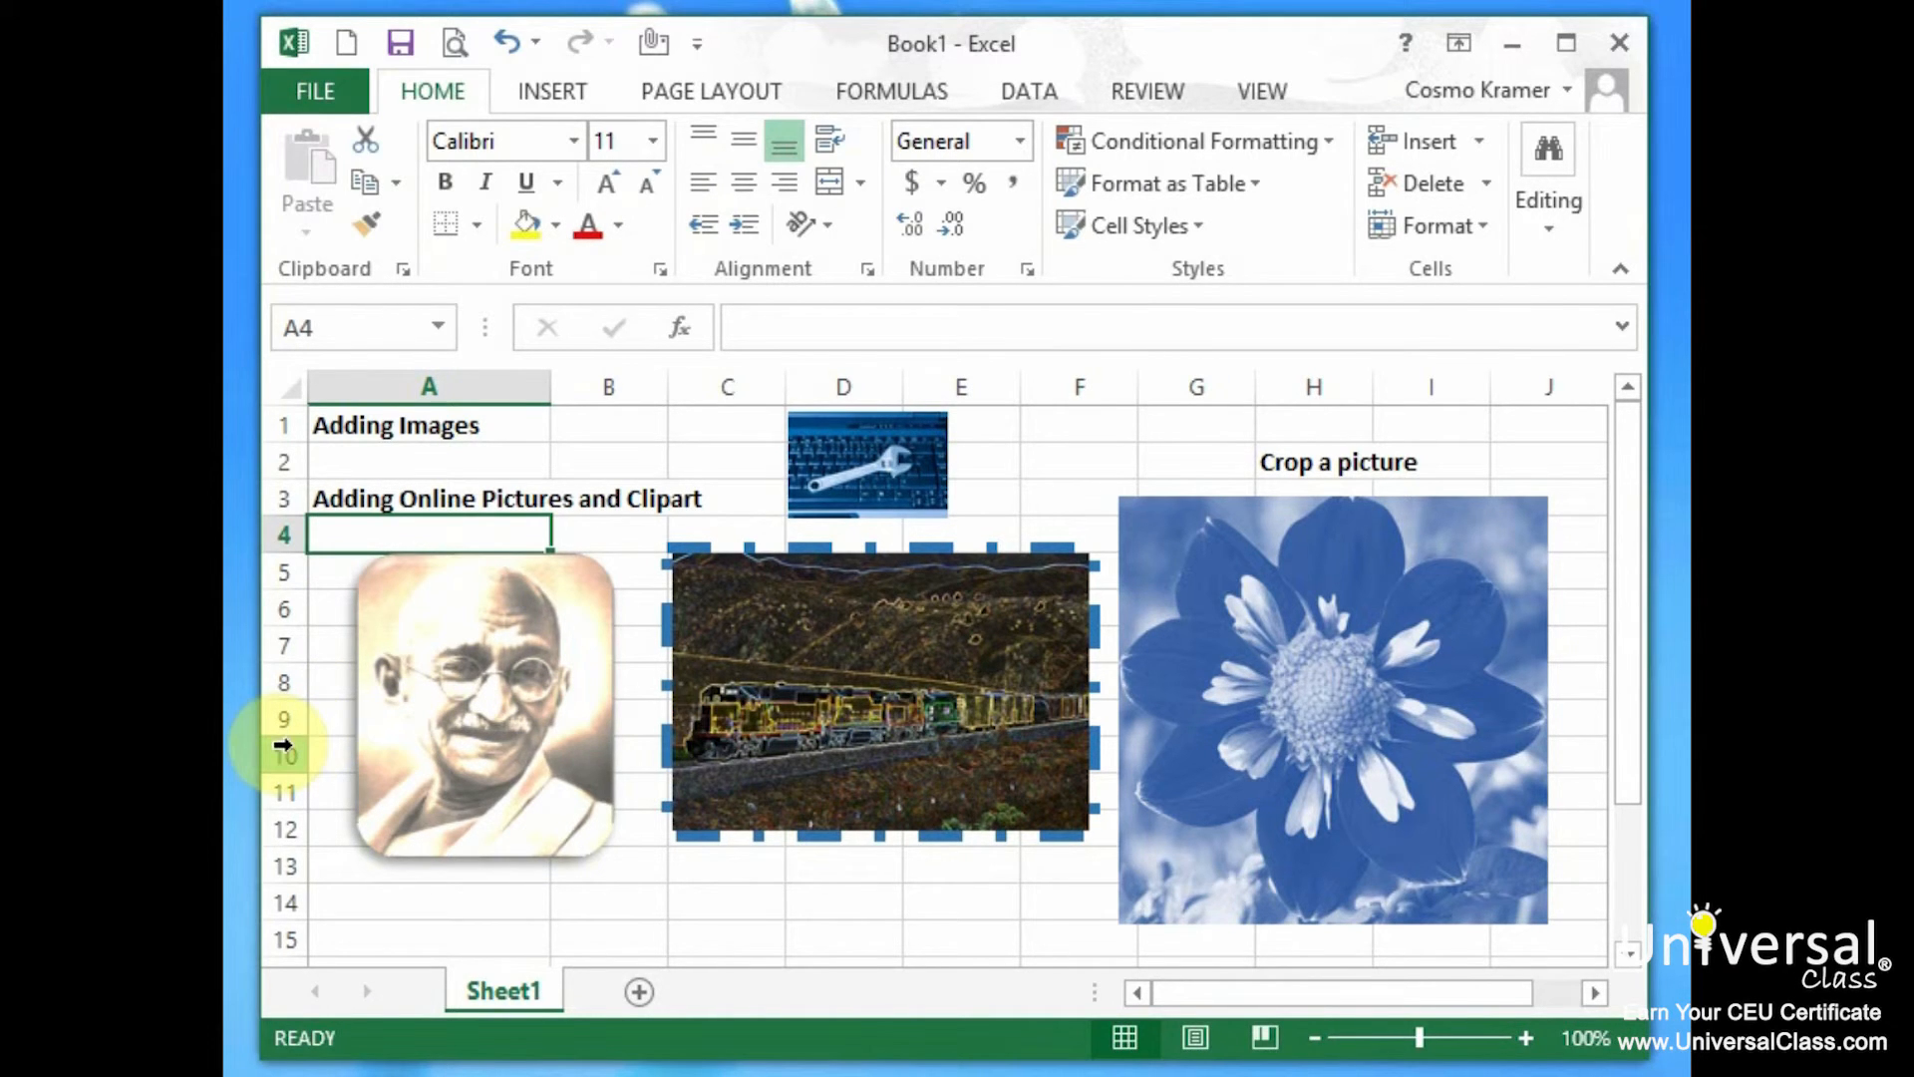
Reset the train picture's formatting, move the dahlia into columns H–J, and place the train beside it.
click(788, 708)
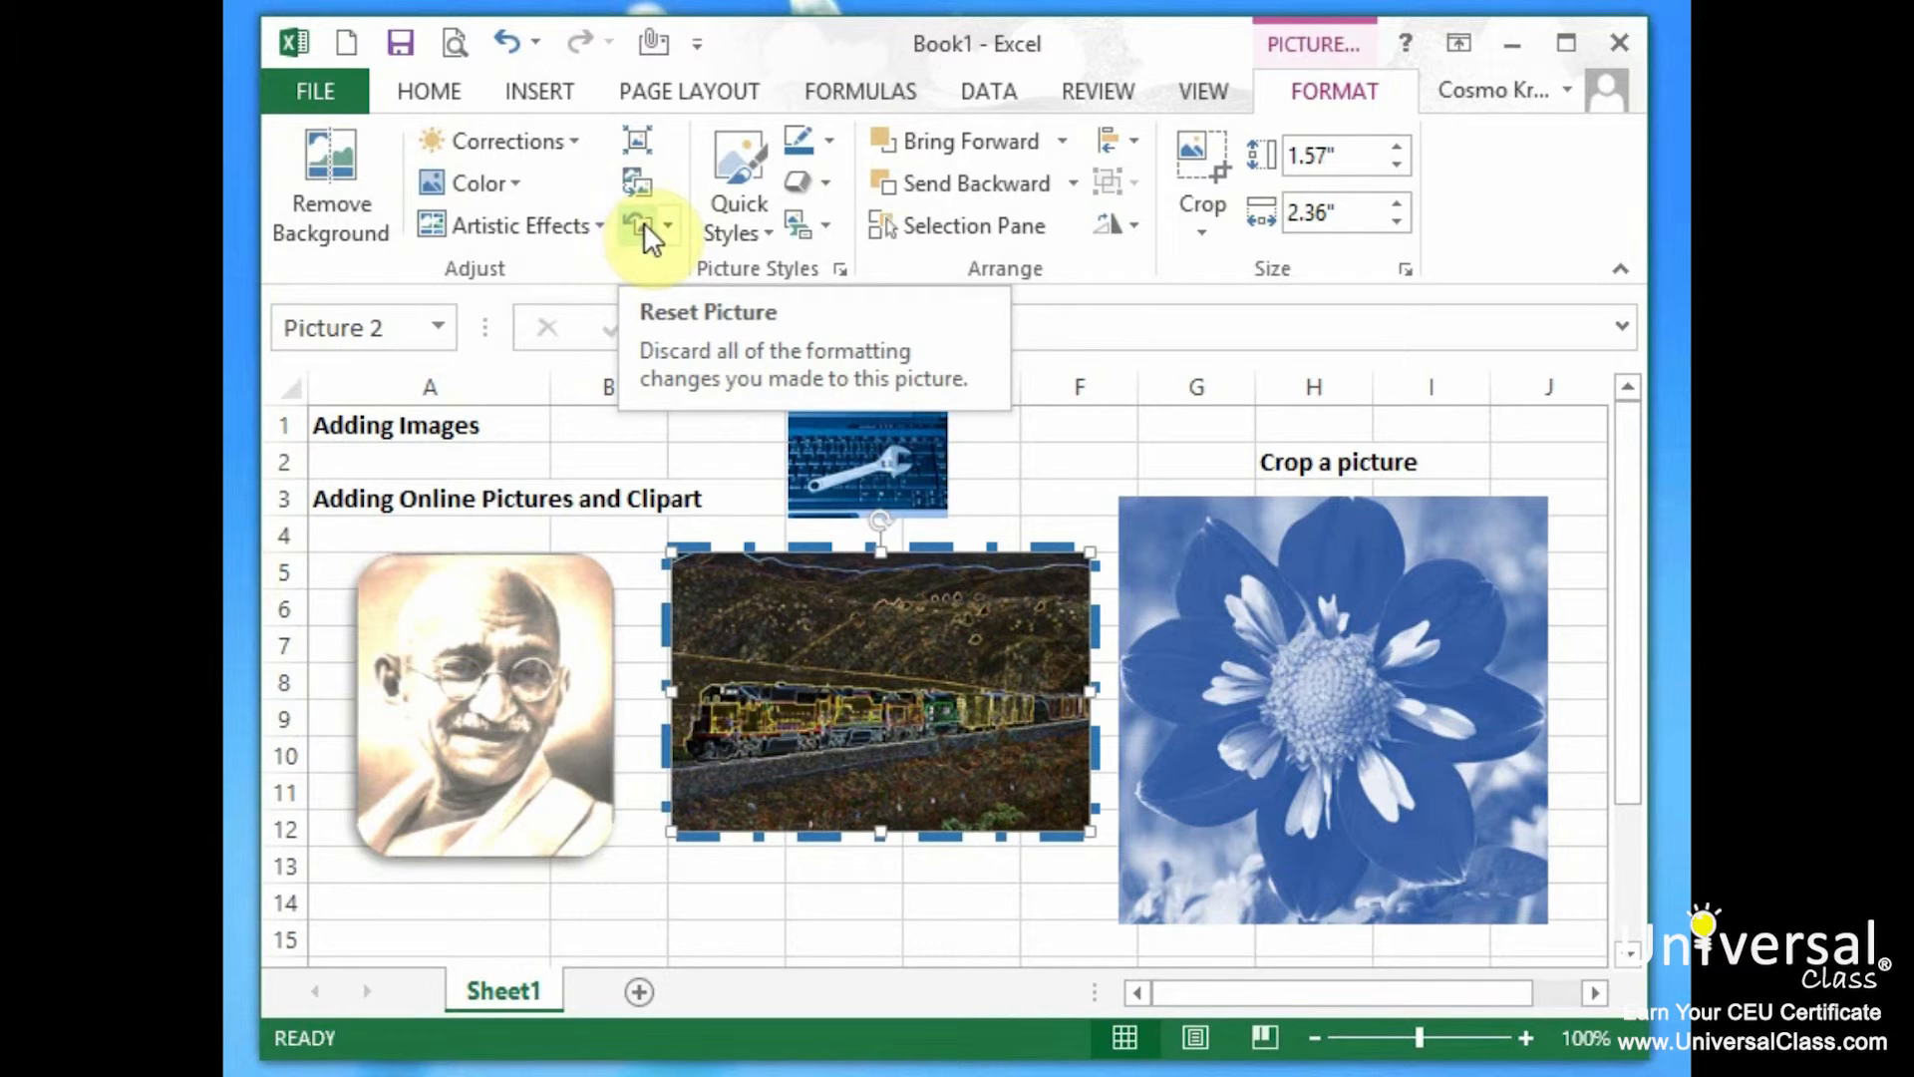
click(643, 222)
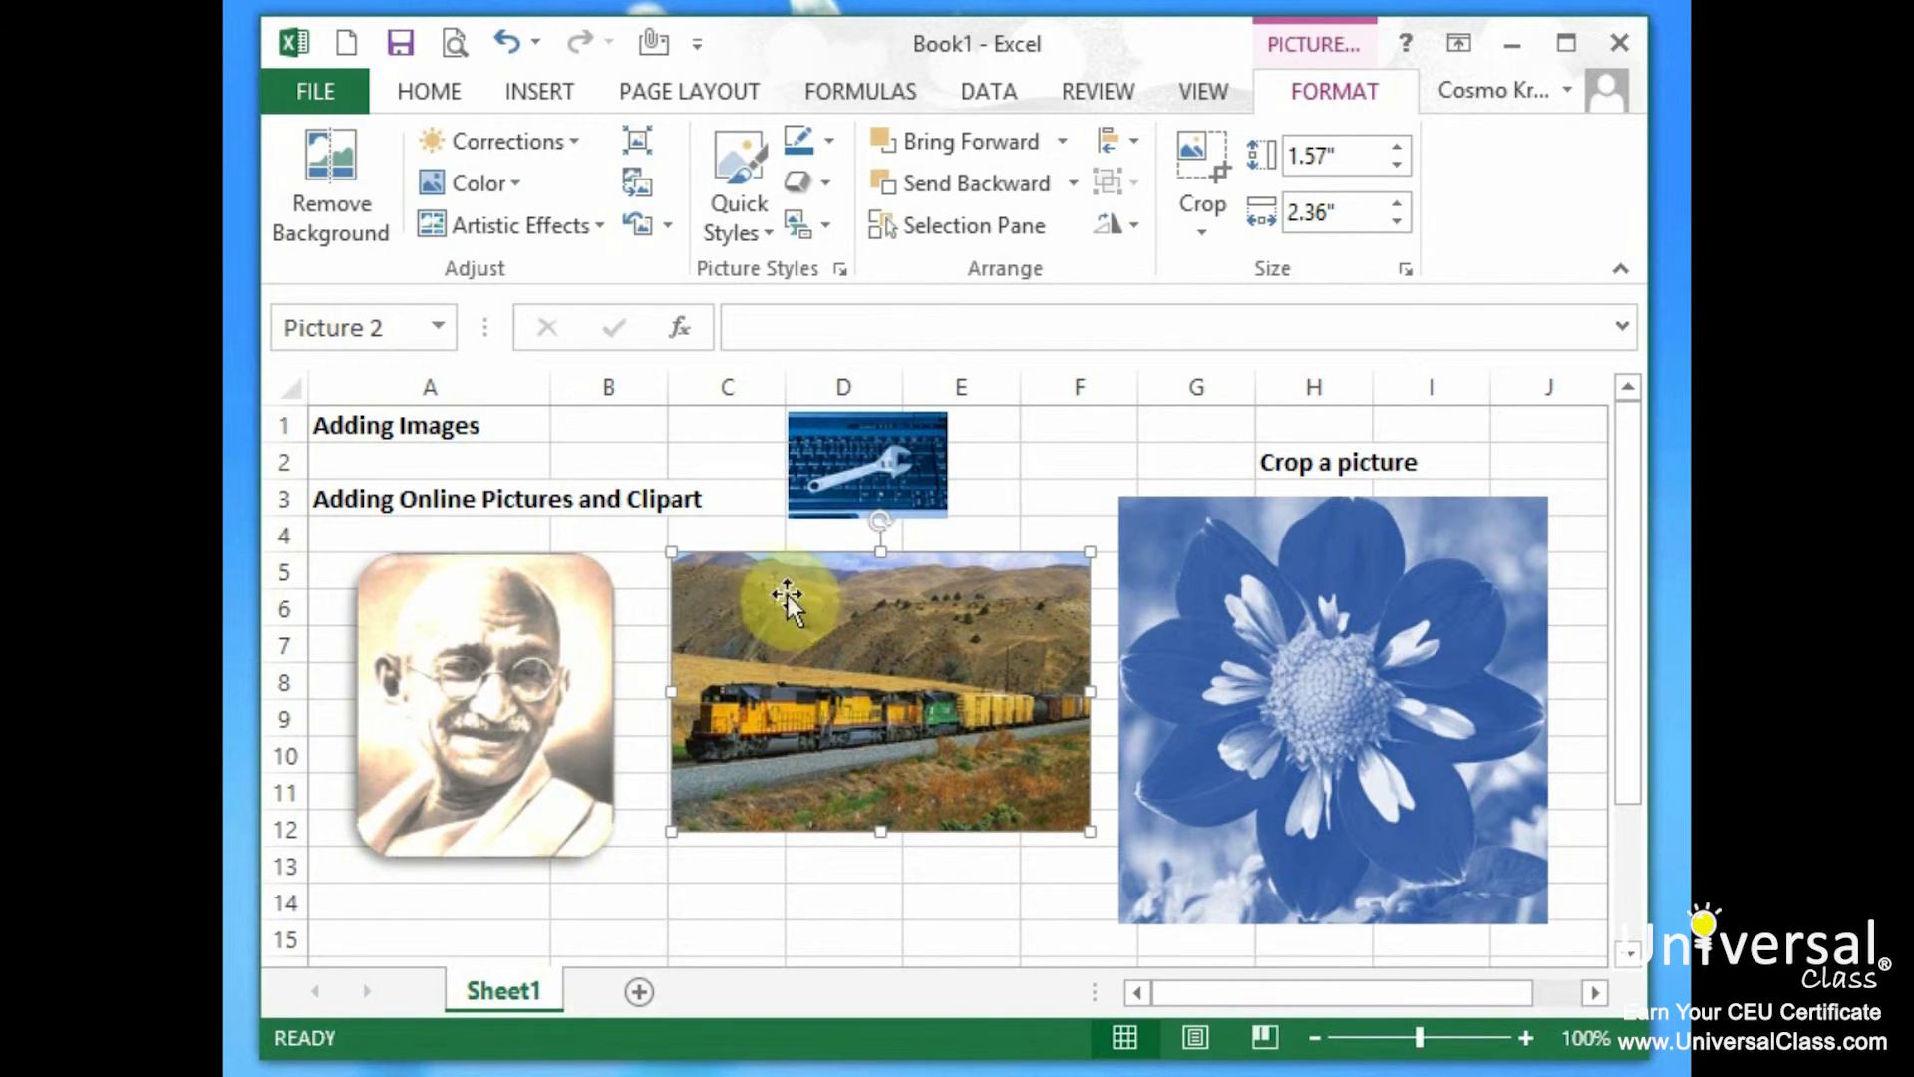
drag(838, 628, 981, 477)
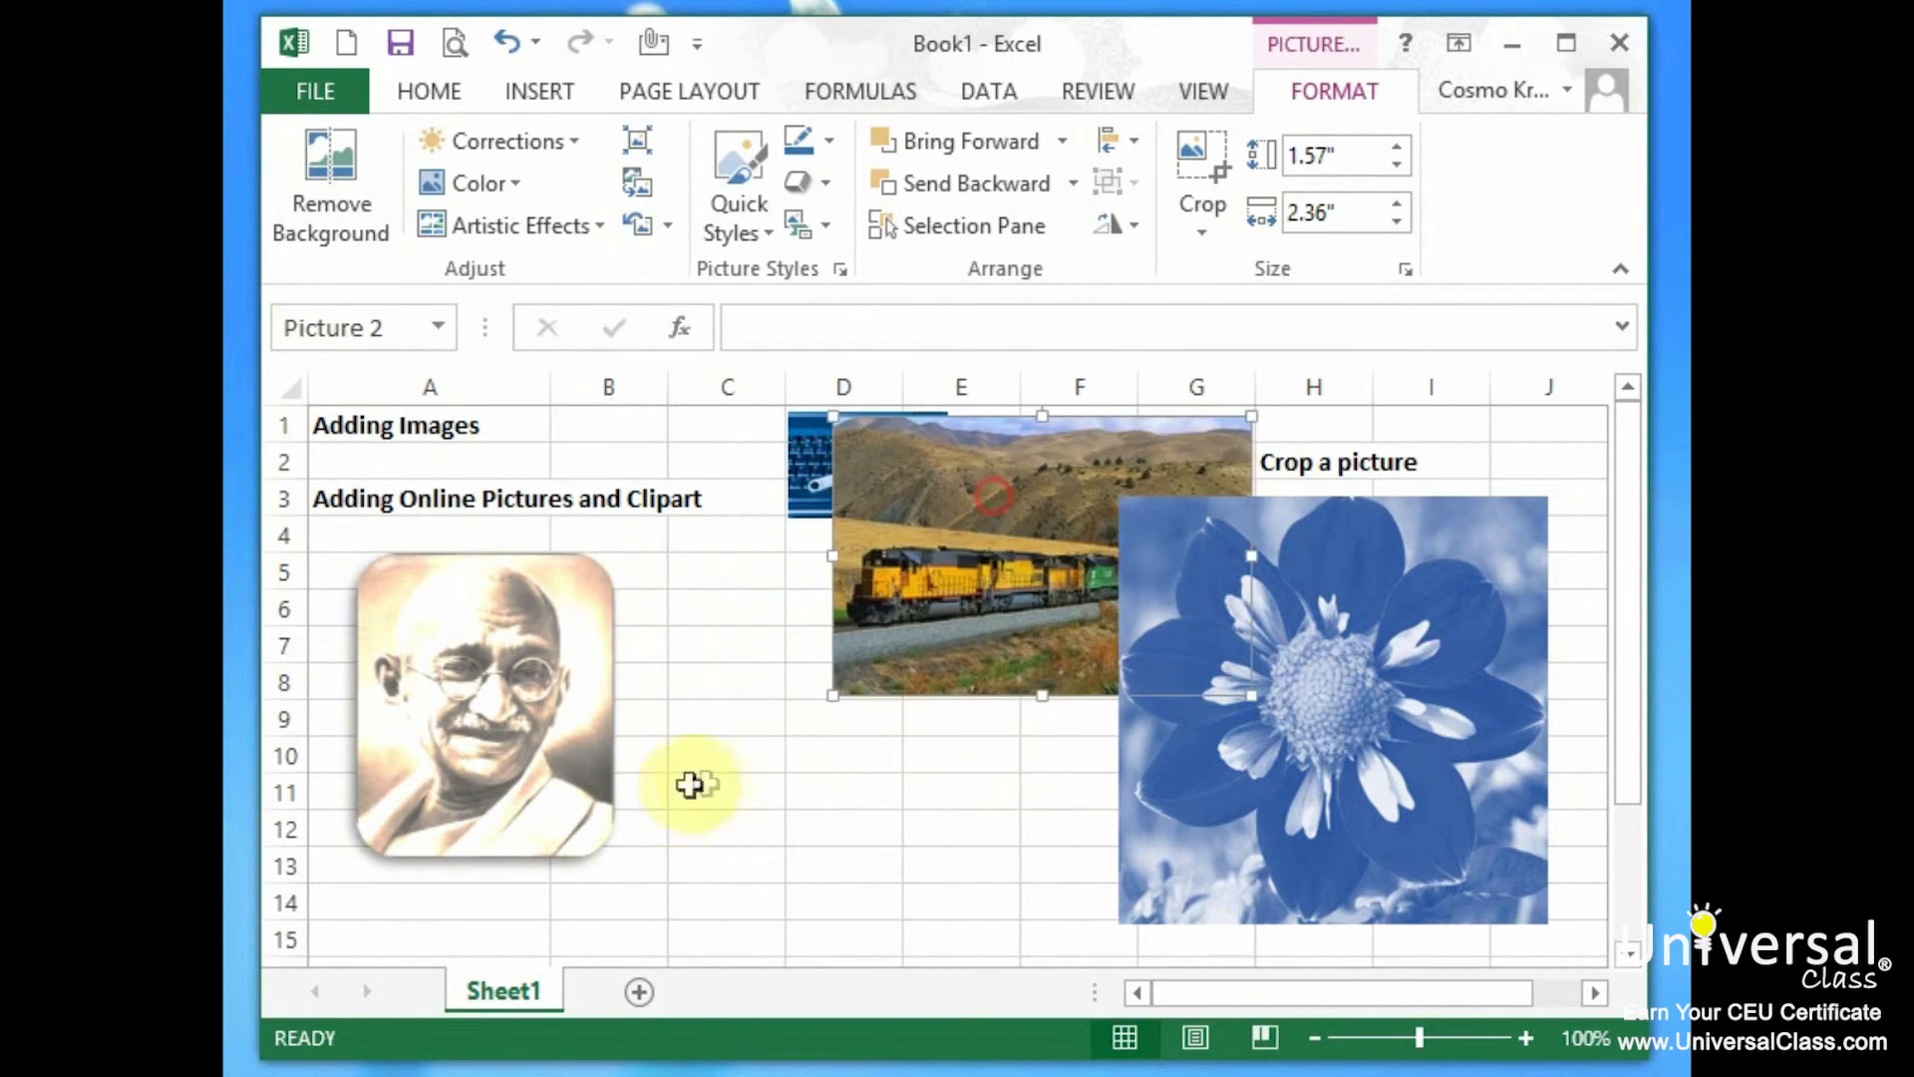
click(727, 755)
drag(1322, 640, 1408, 549)
drag(1054, 565, 1208, 550)
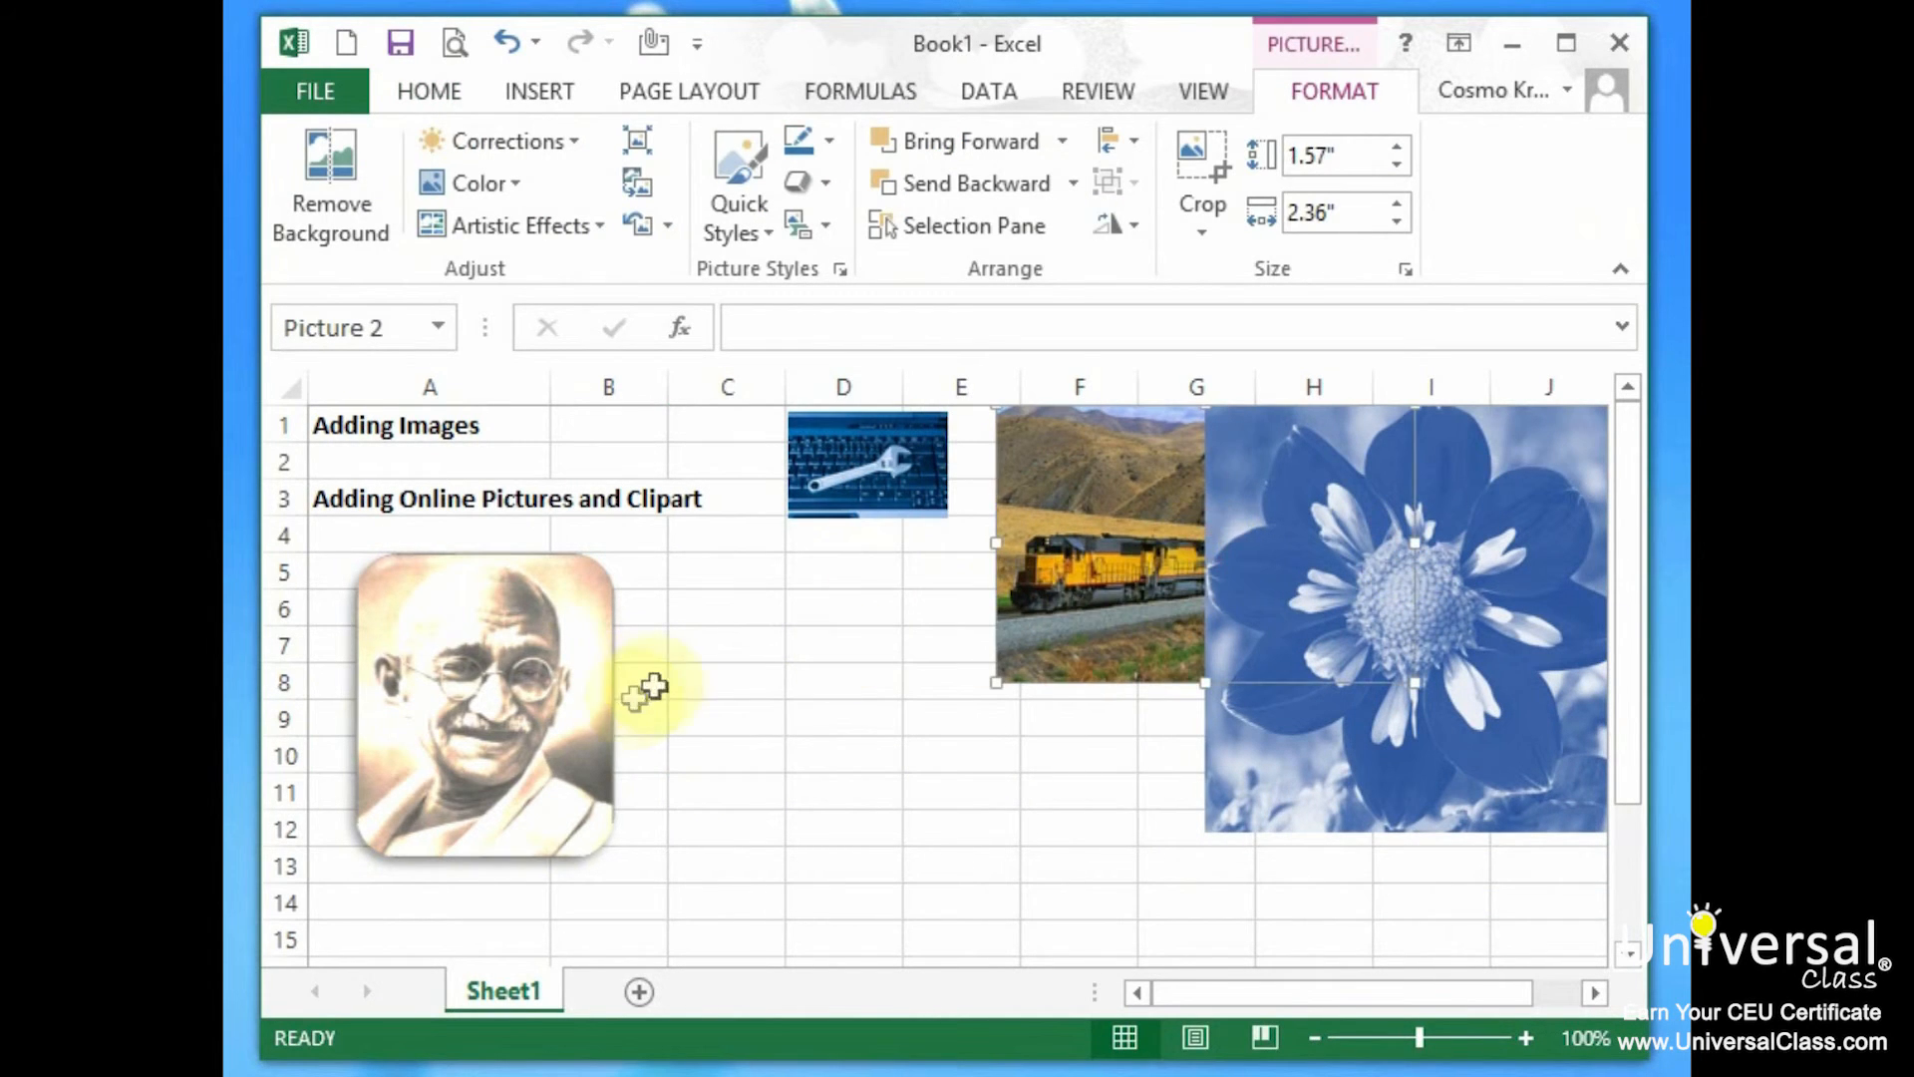
click(718, 656)
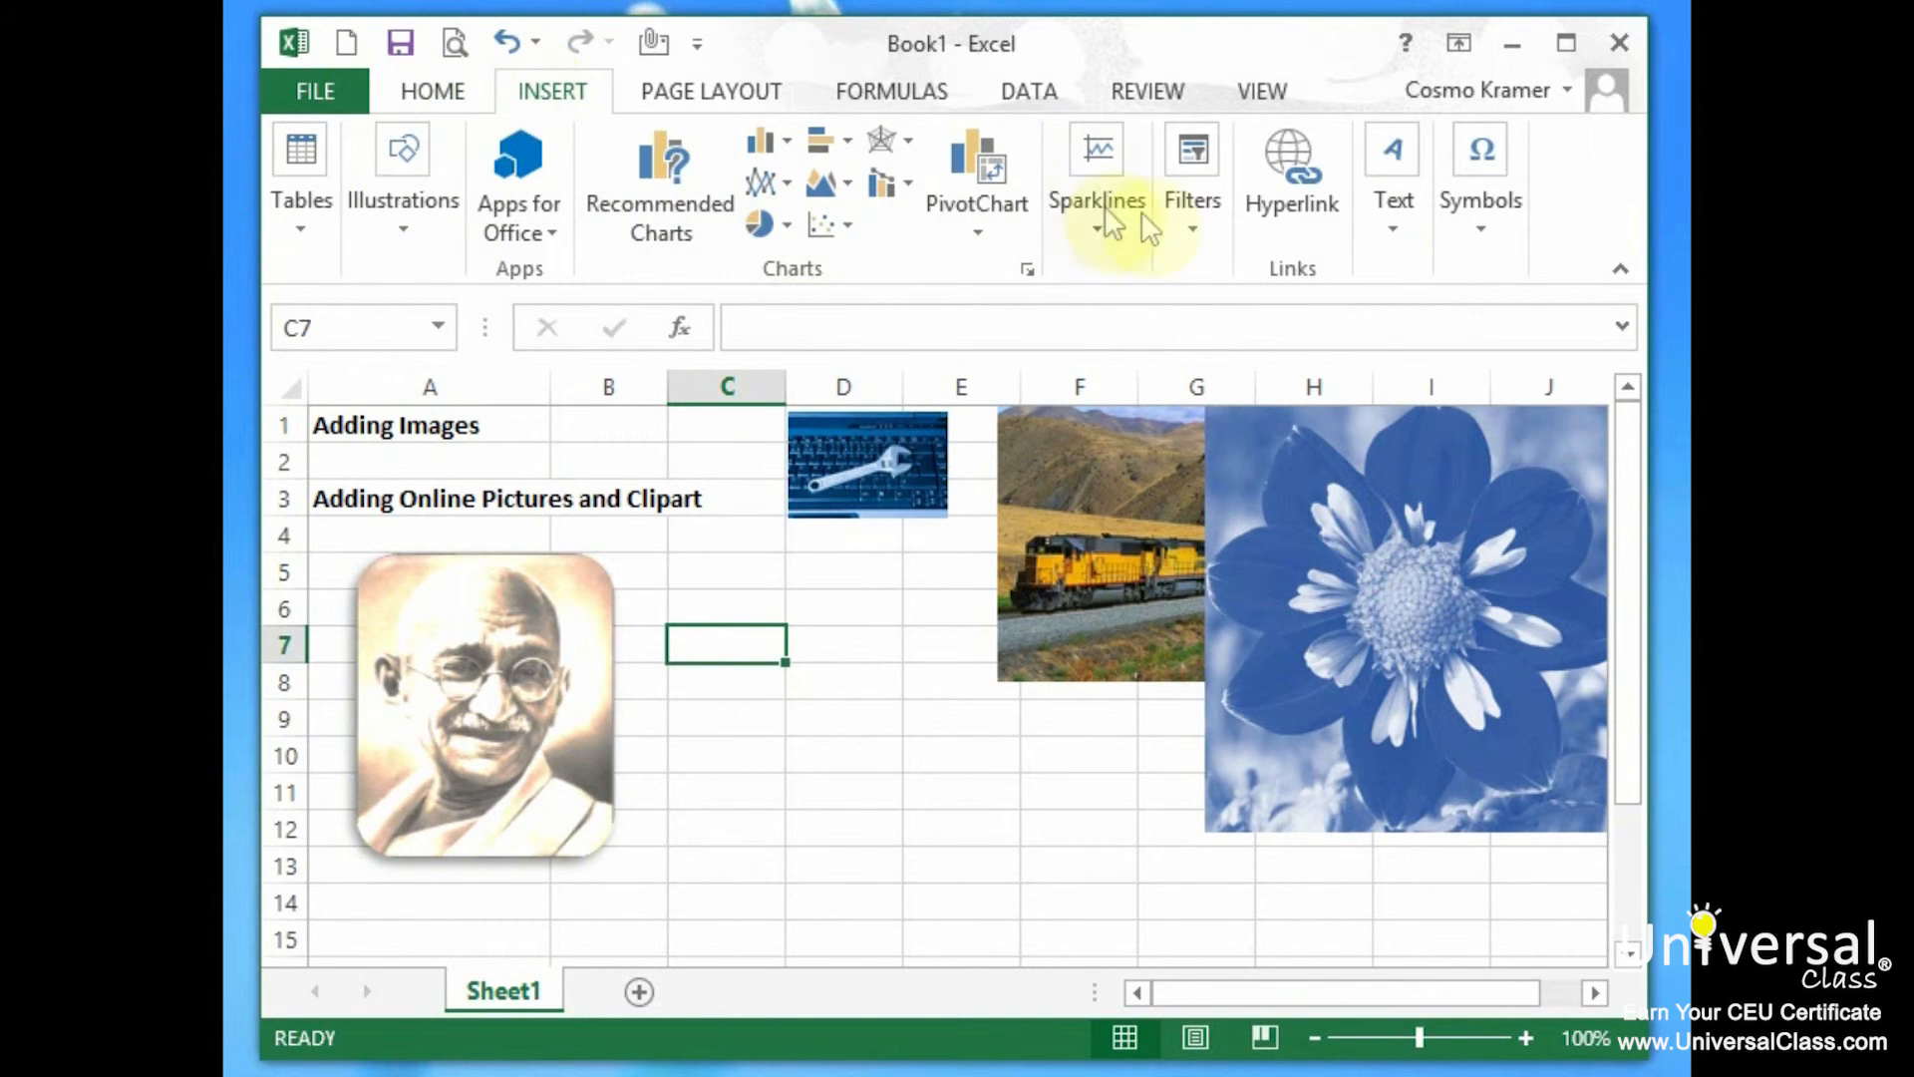
Insert gray patterned WordArt and change its text to 'Word ART'.
click(1394, 210)
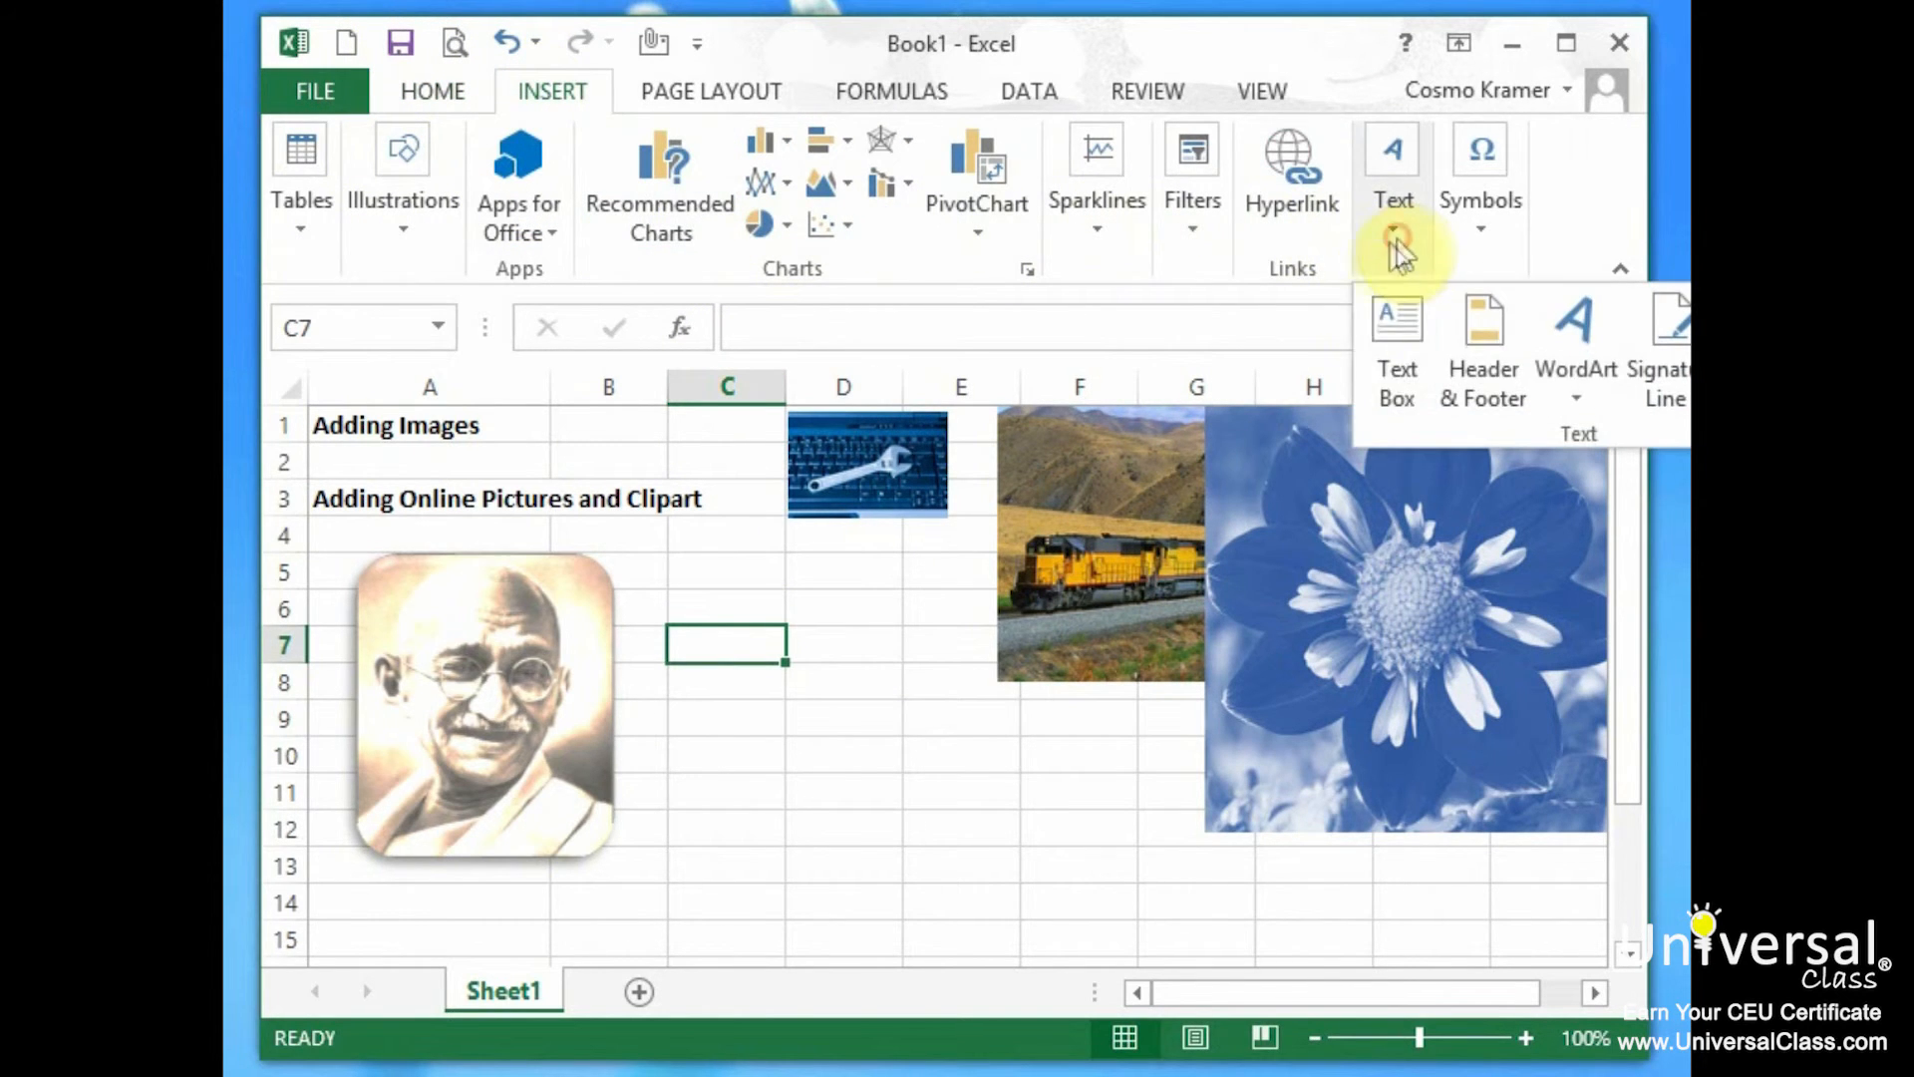
click(1585, 348)
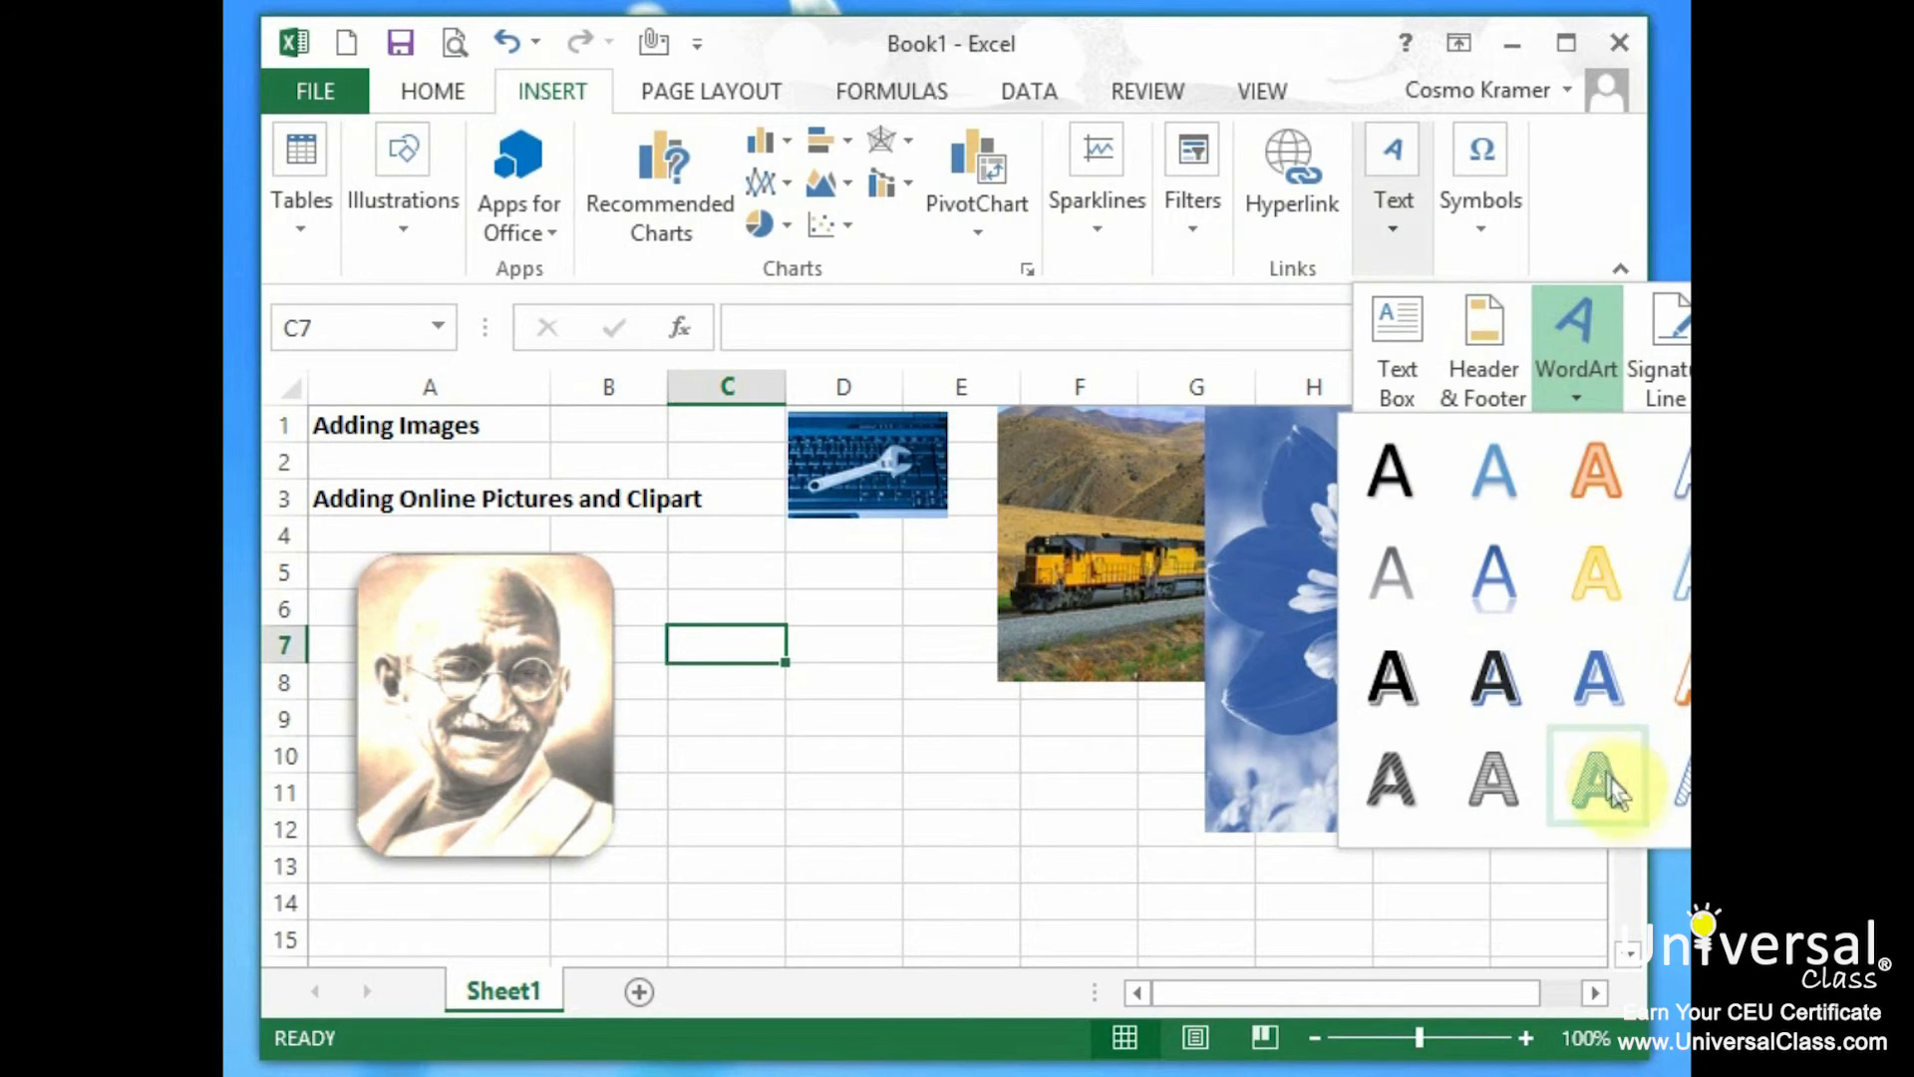
click(1493, 688)
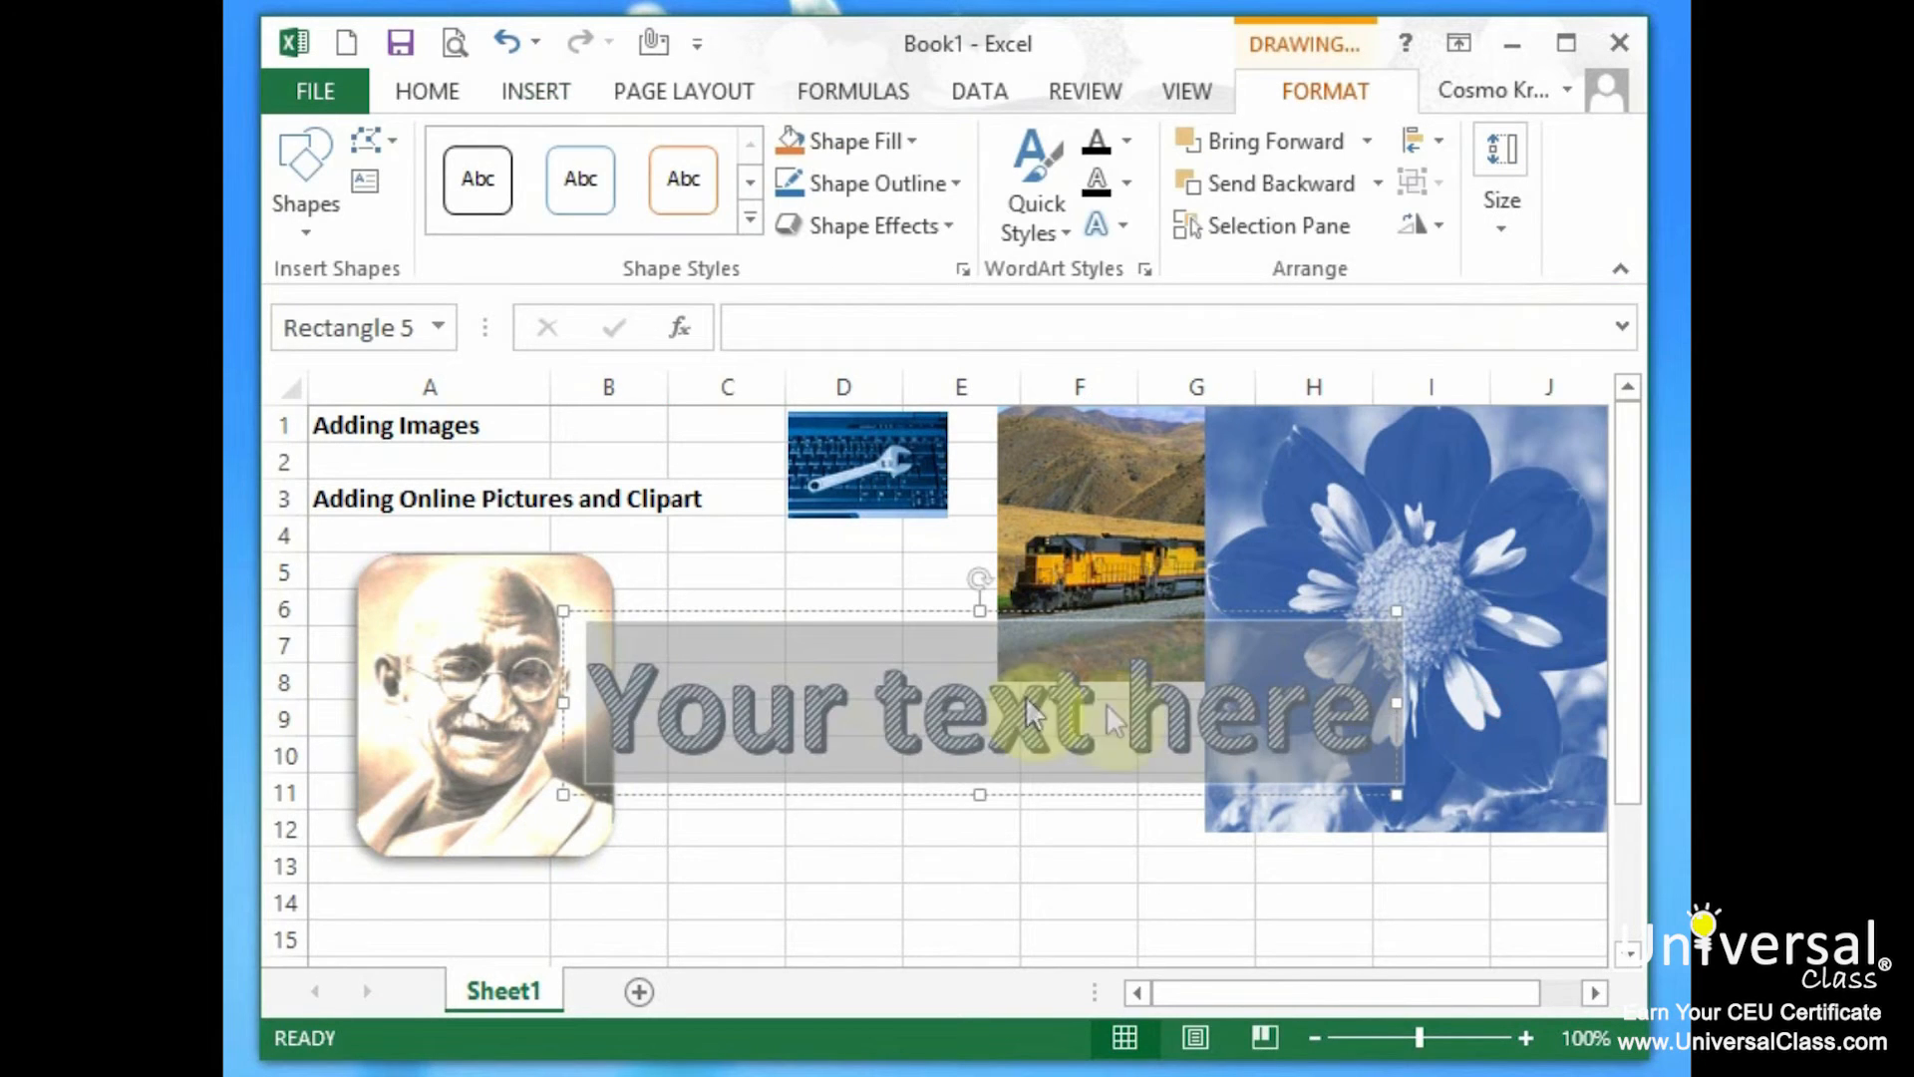
double_click(912, 729)
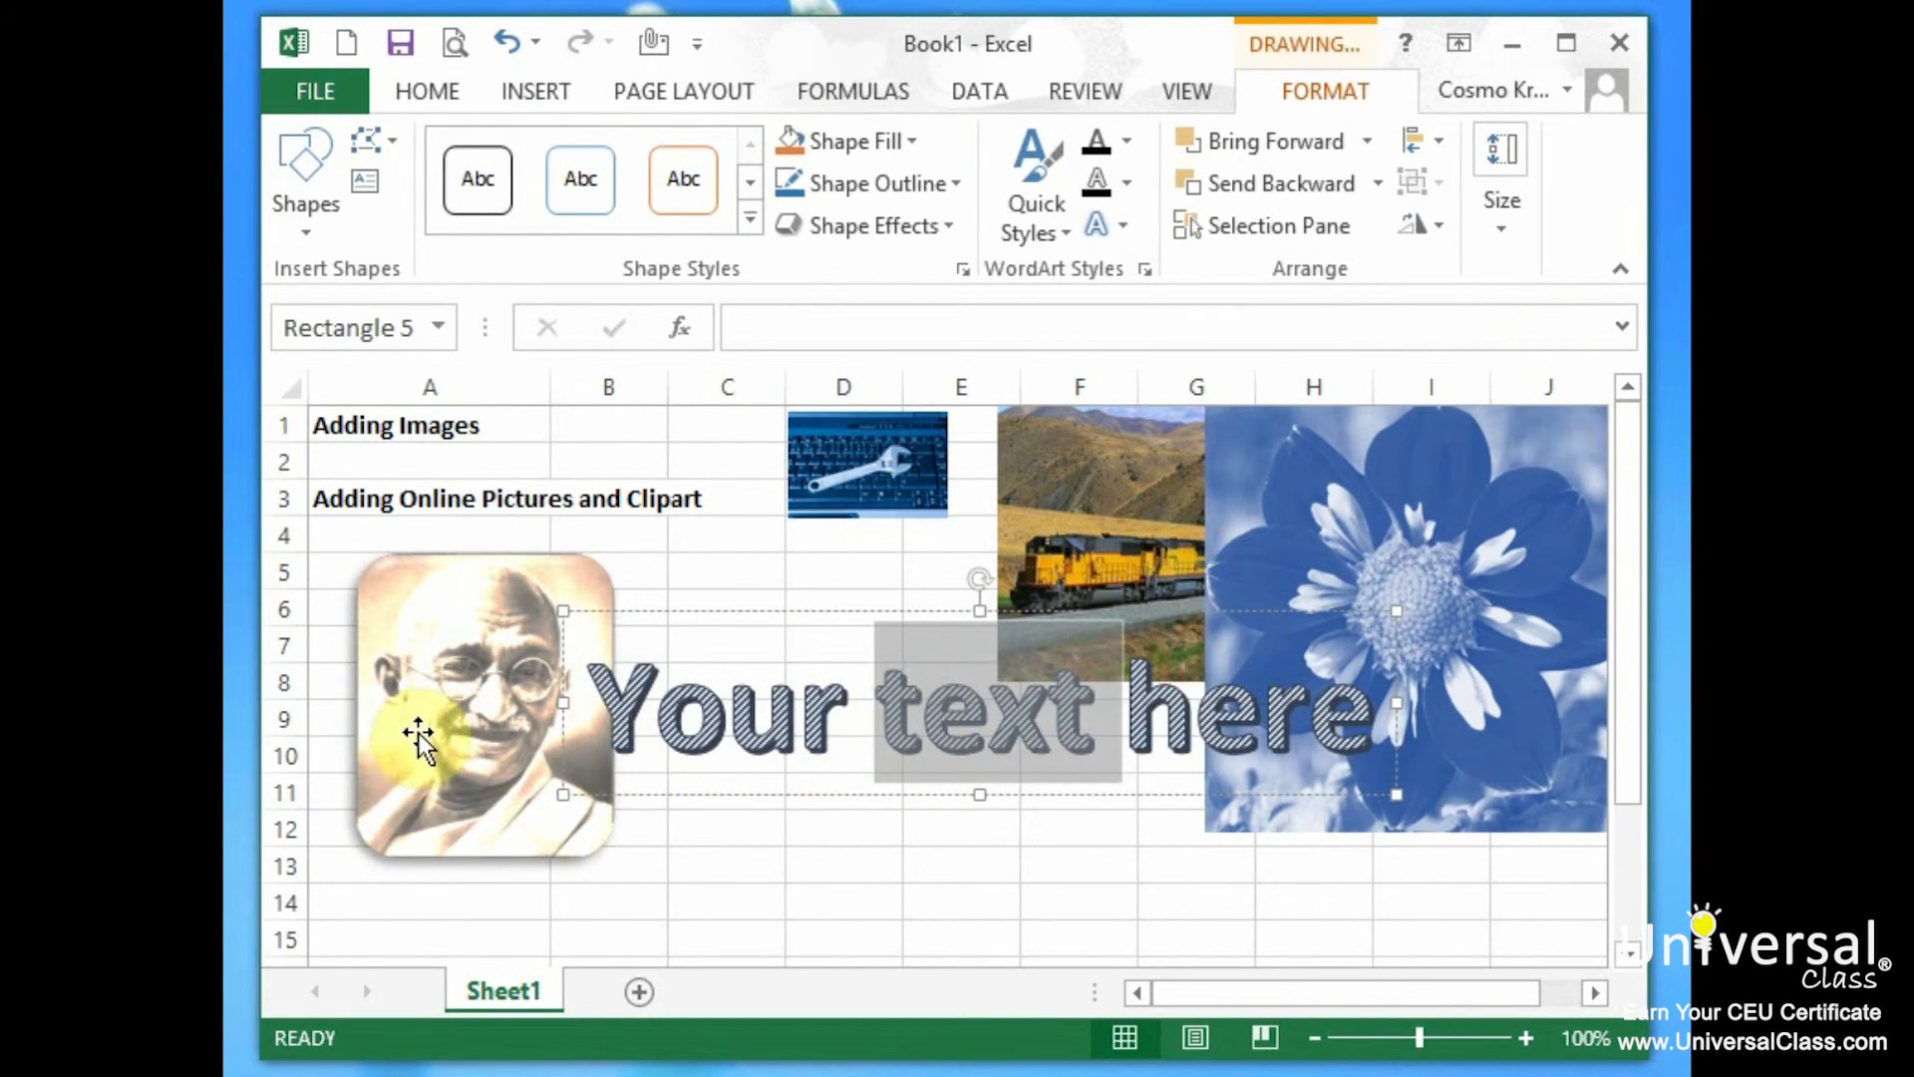
key(ctrl+a)
text(Word ARt)
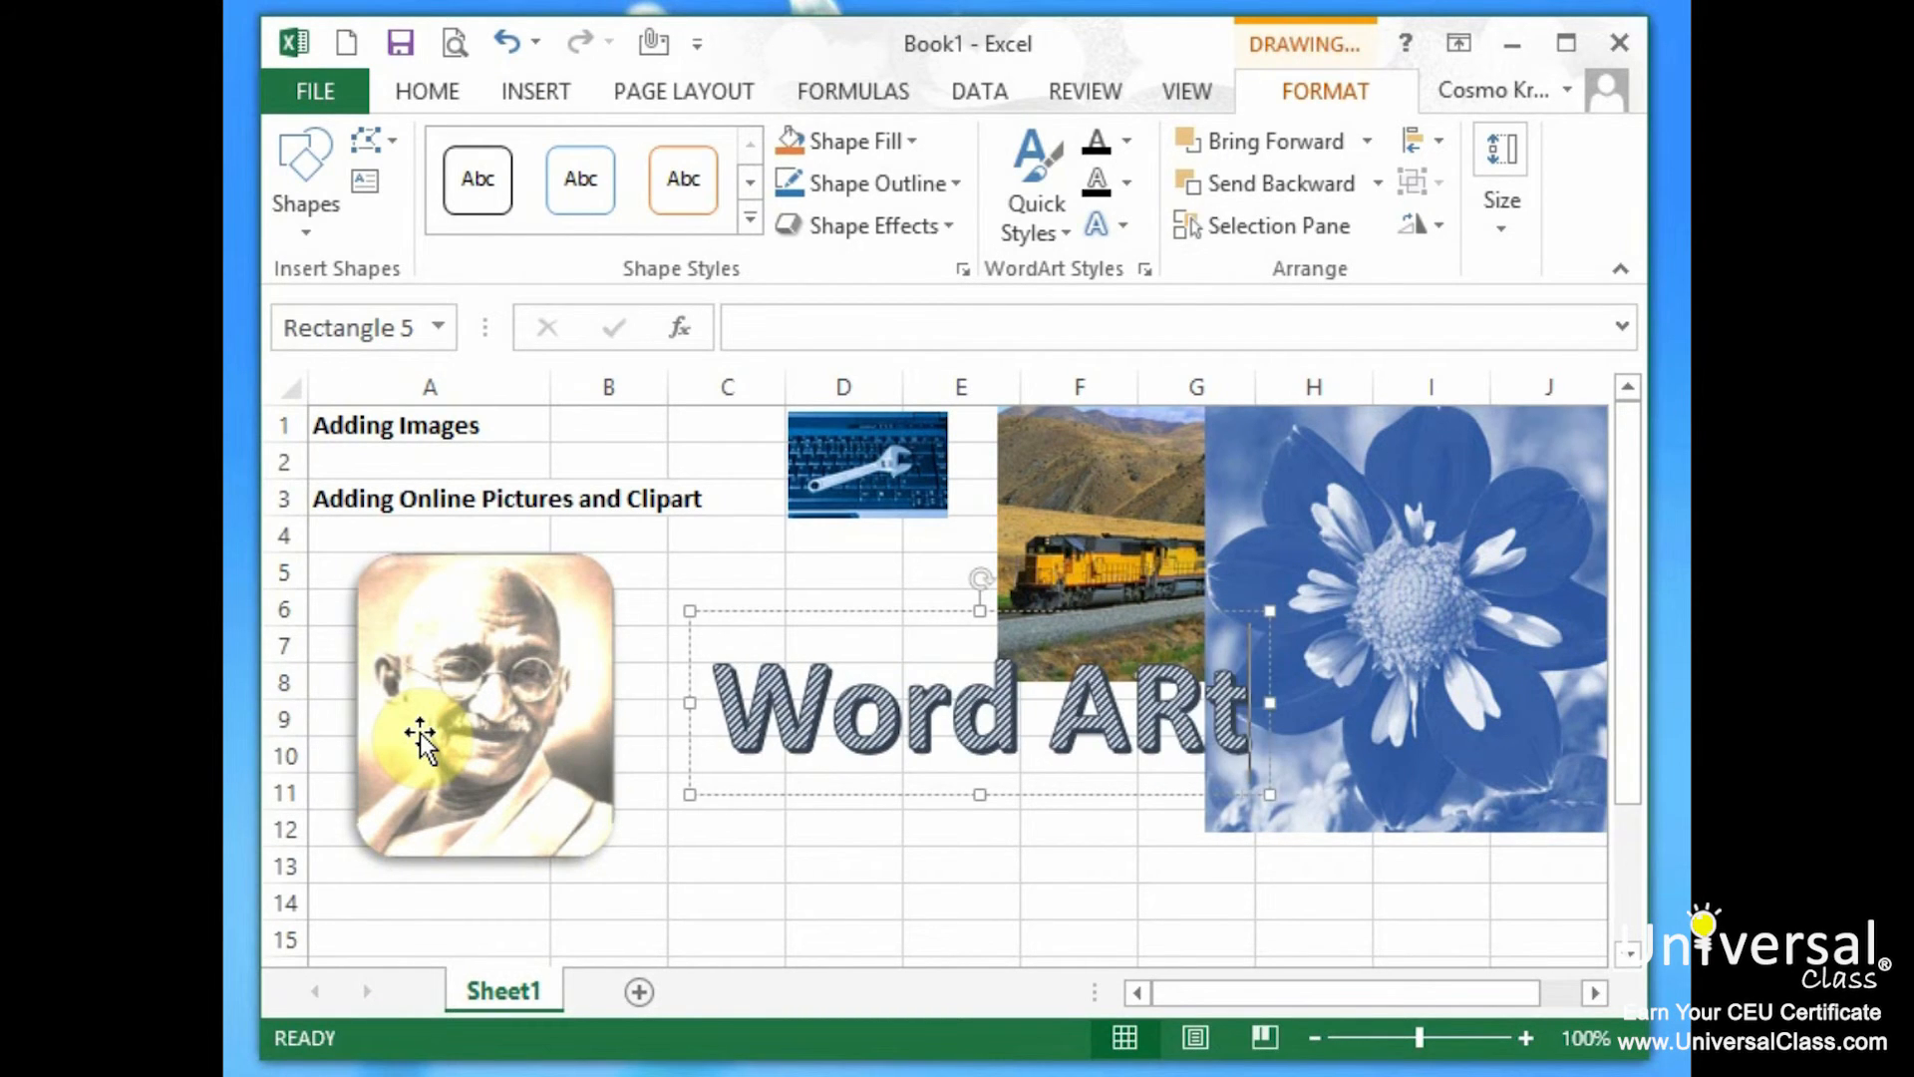
key(BackSpace)
text(T)
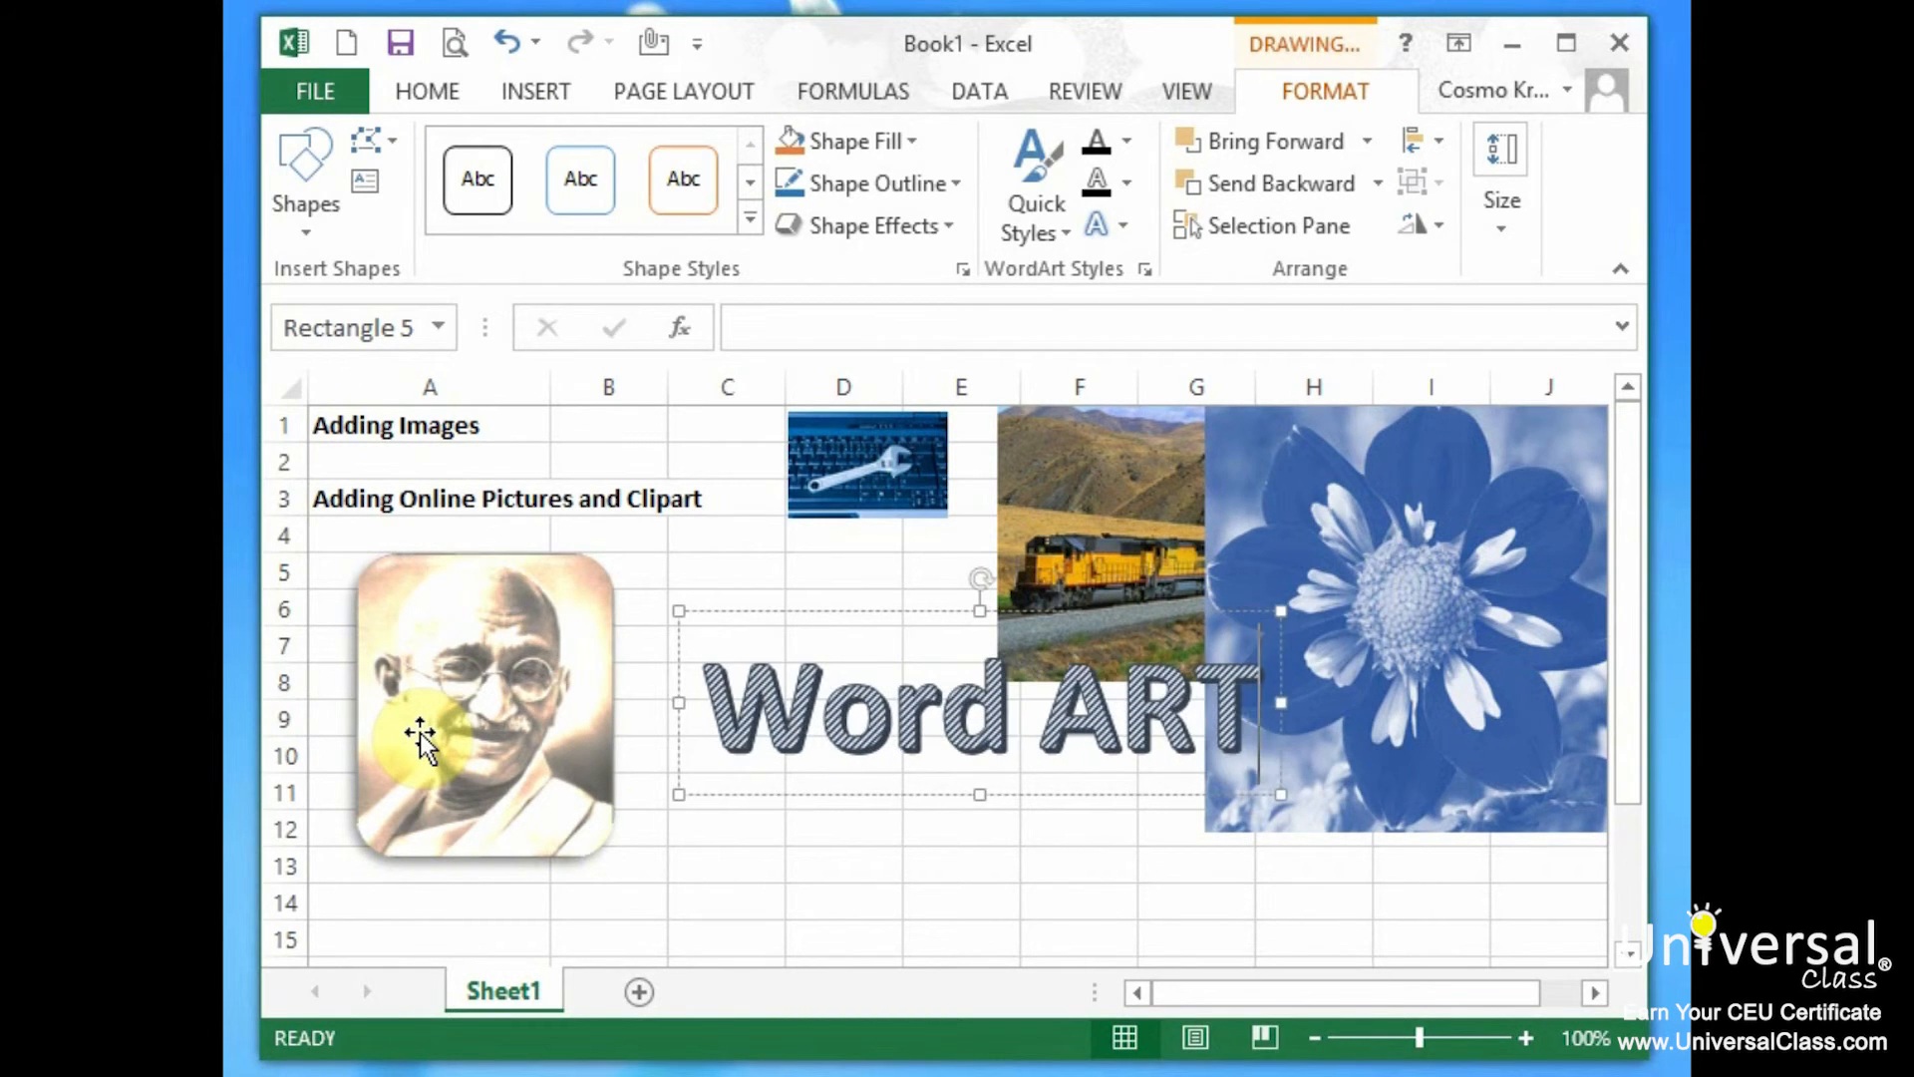
key(Return)
key(BackSpace)
Move the WordArt down into rows 10–12 beneath the train photo.
click(743, 550)
click(958, 708)
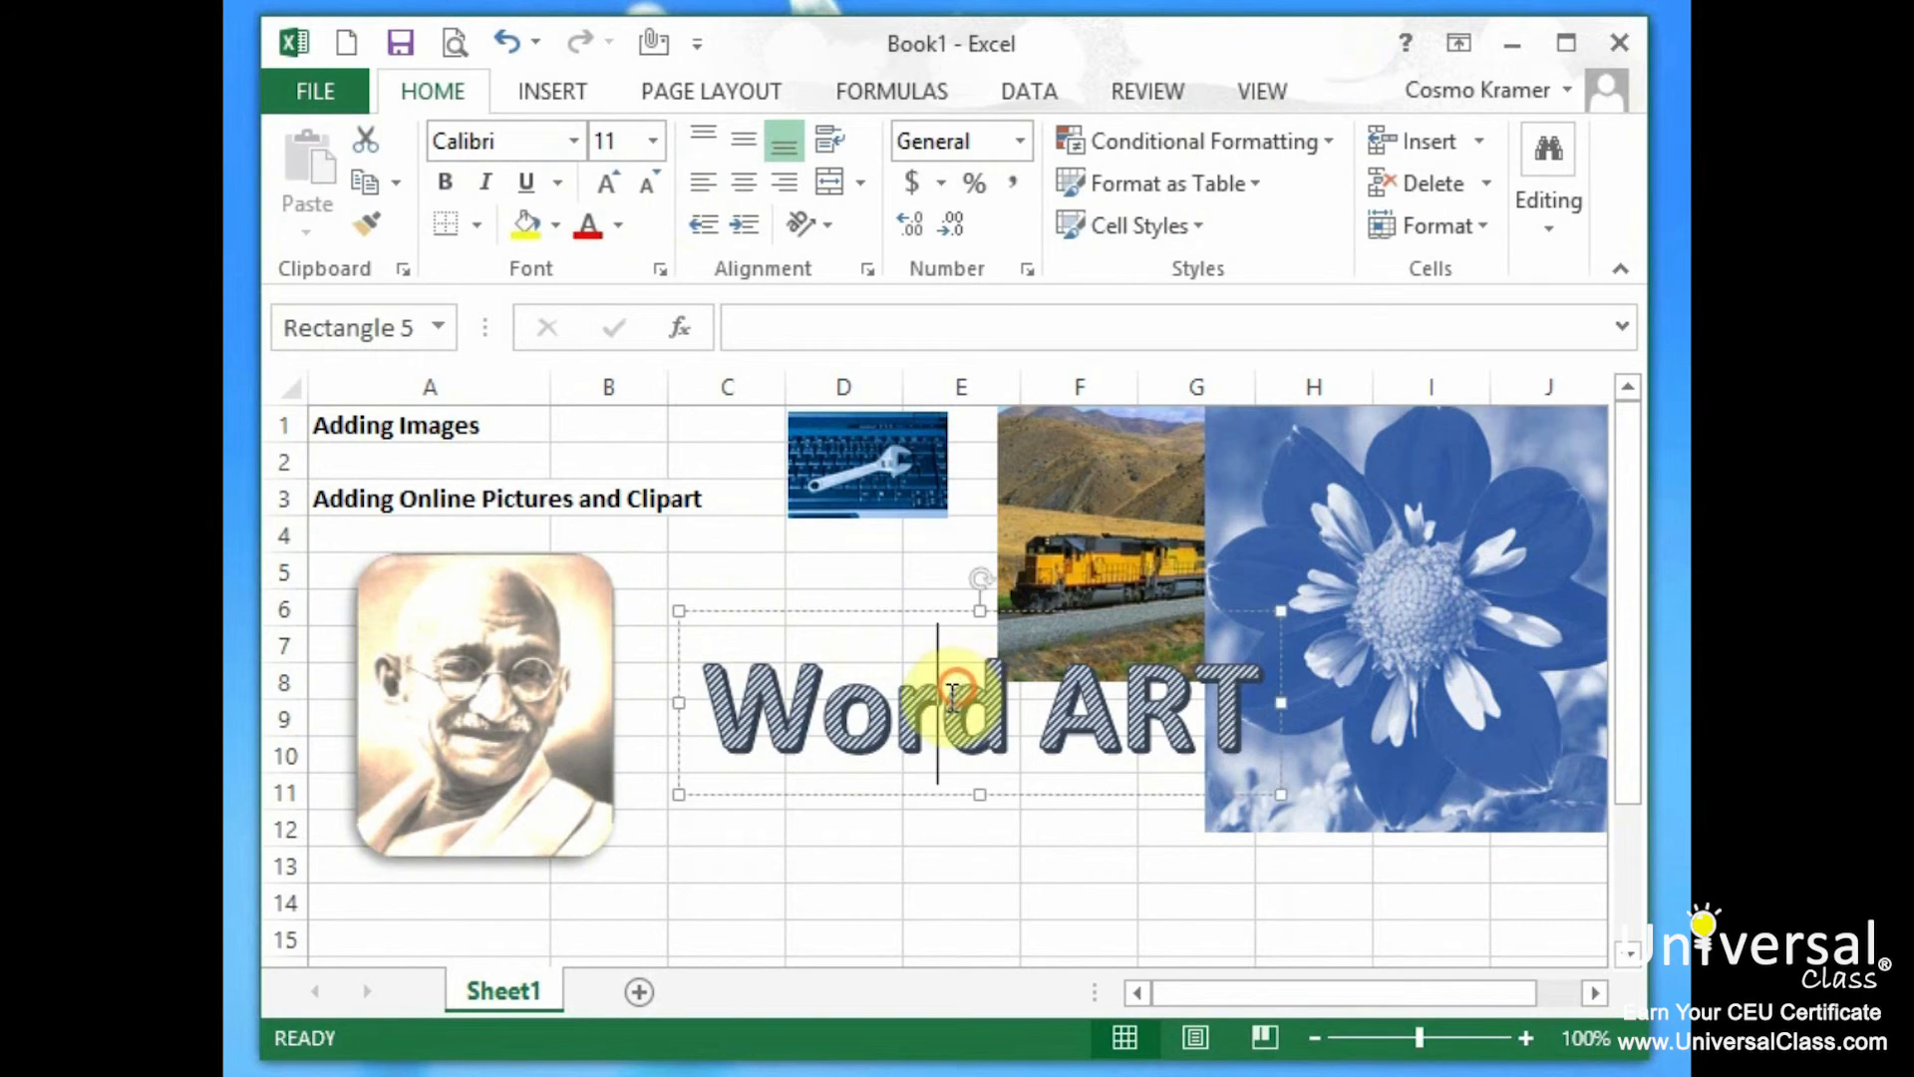
mouse_move(918, 620)
mouse_down()
mouse_move(859, 727)
mouse_move(851, 684)
mouse_up()
click(788, 588)
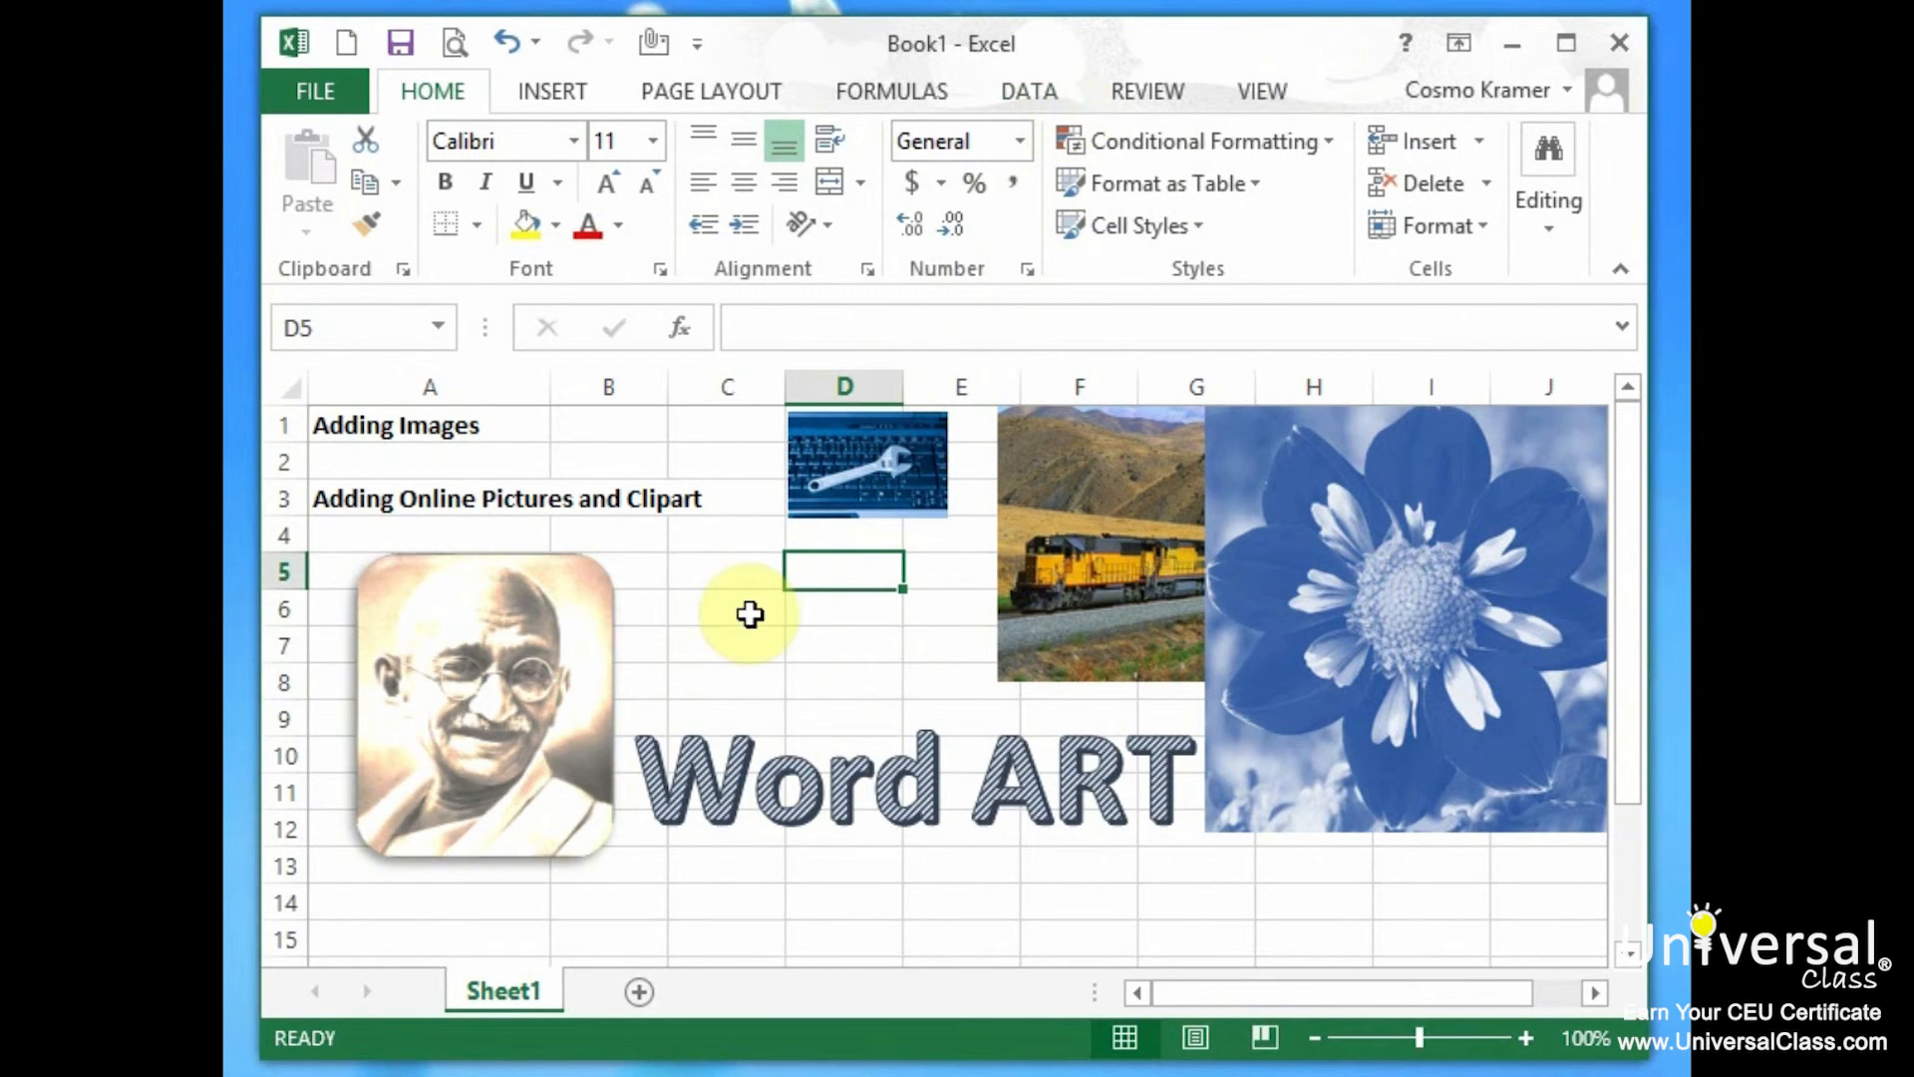
Draw a Right Arrow block shape spanning columns C–D in rows 6–8.
click(559, 96)
click(419, 235)
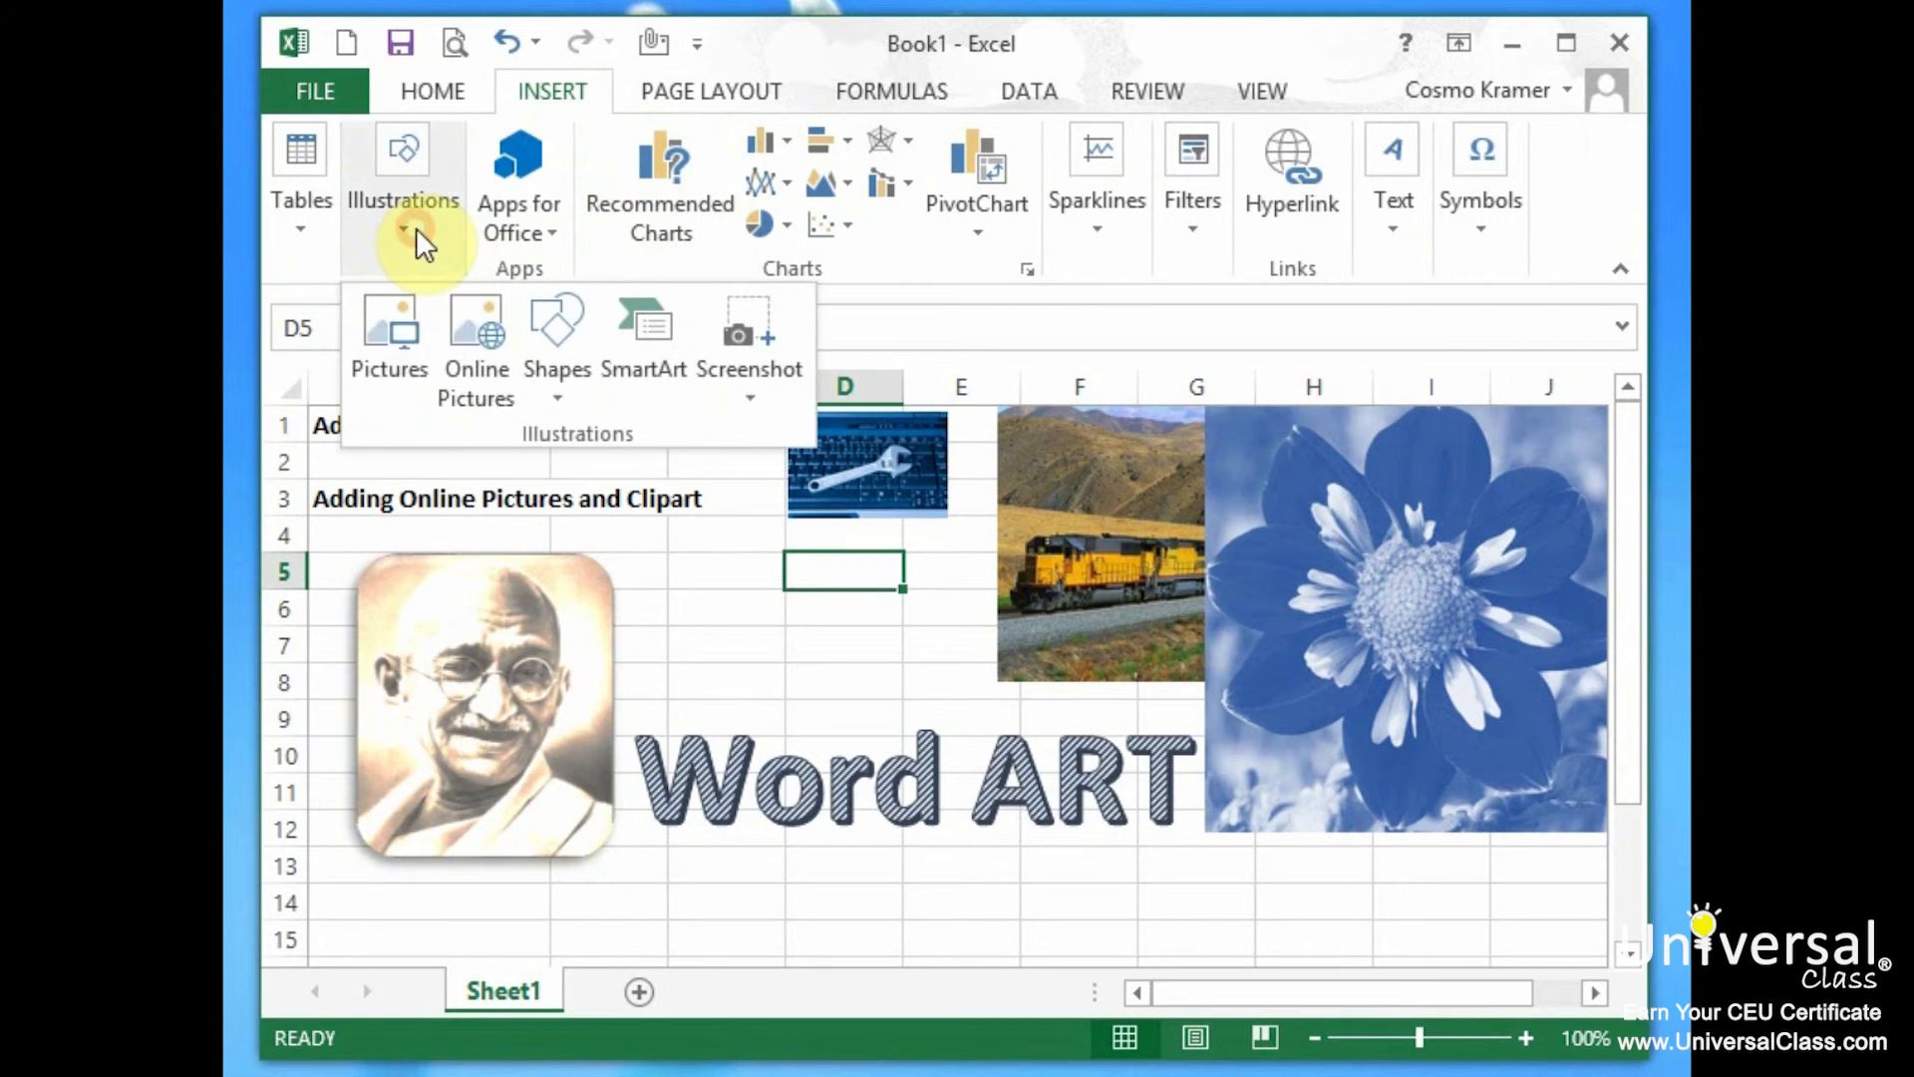
click(561, 378)
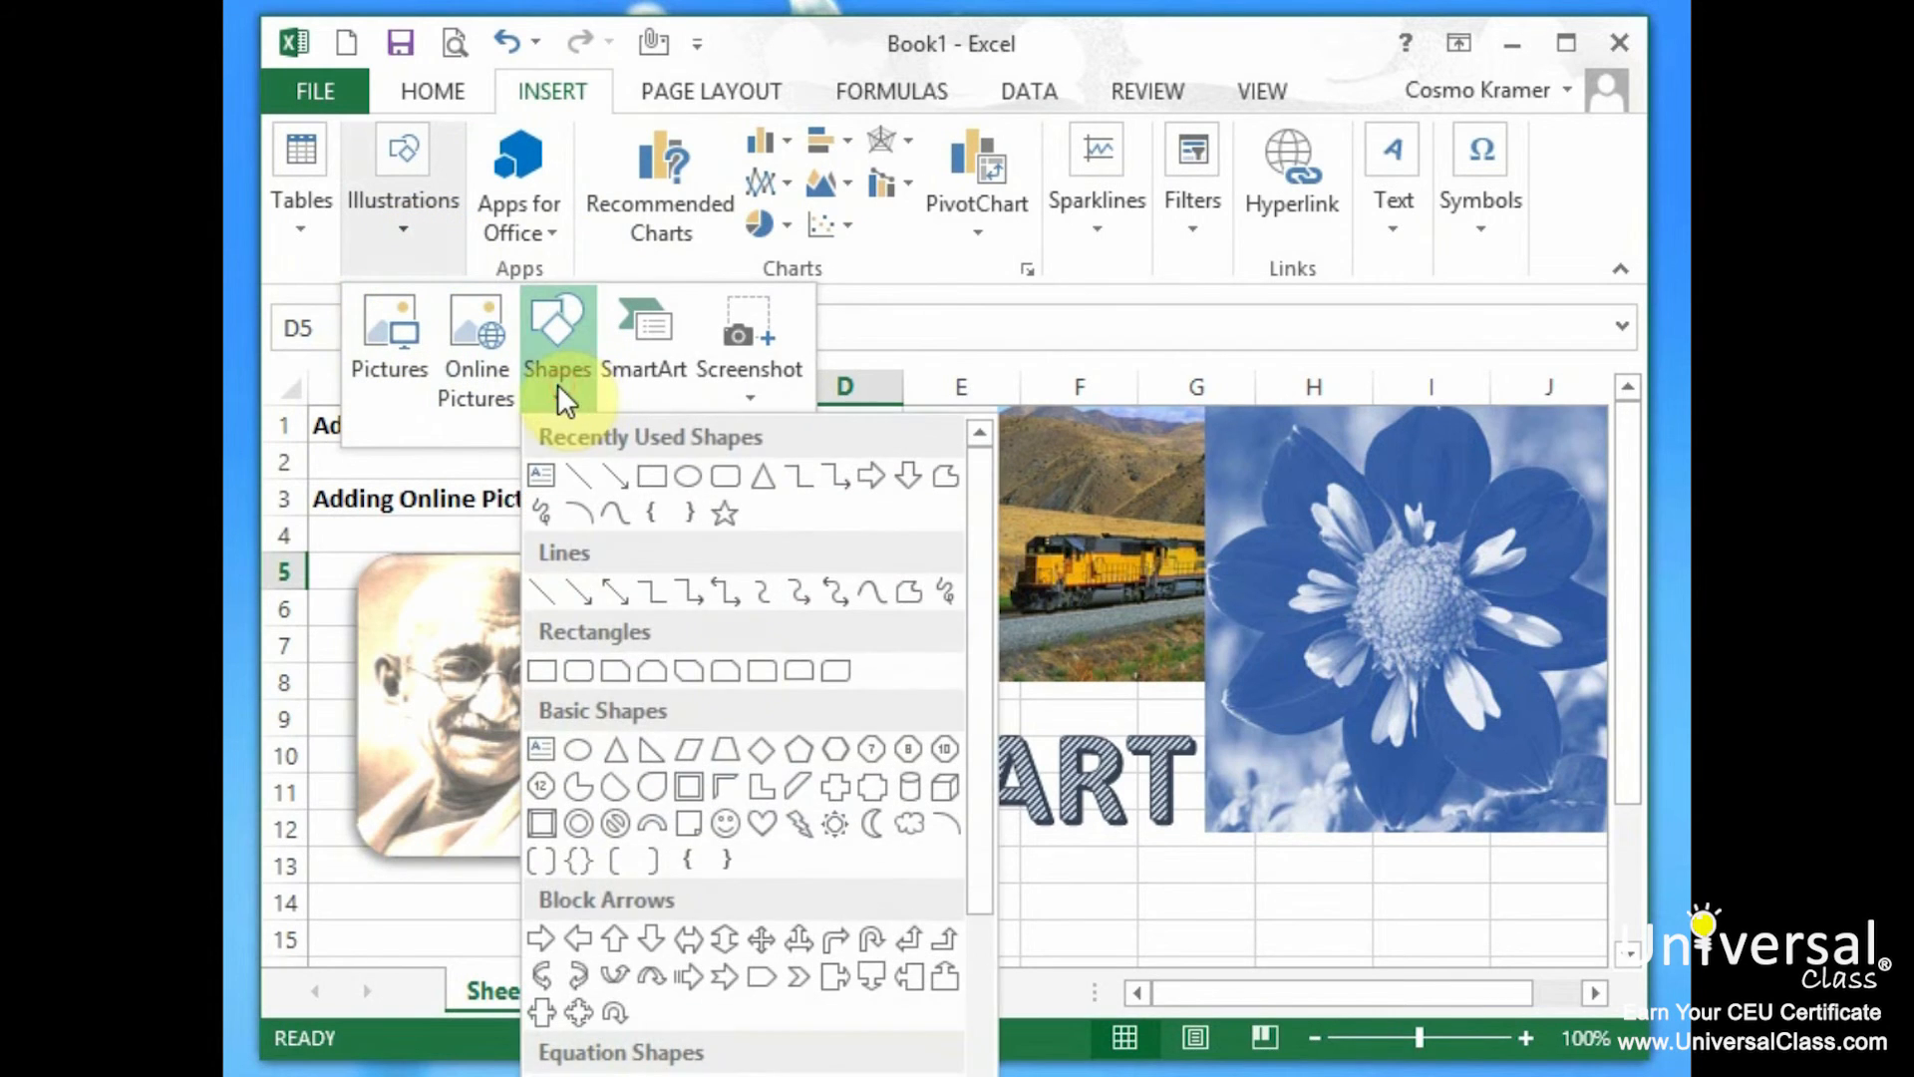
scroll(648, 864, down, 3)
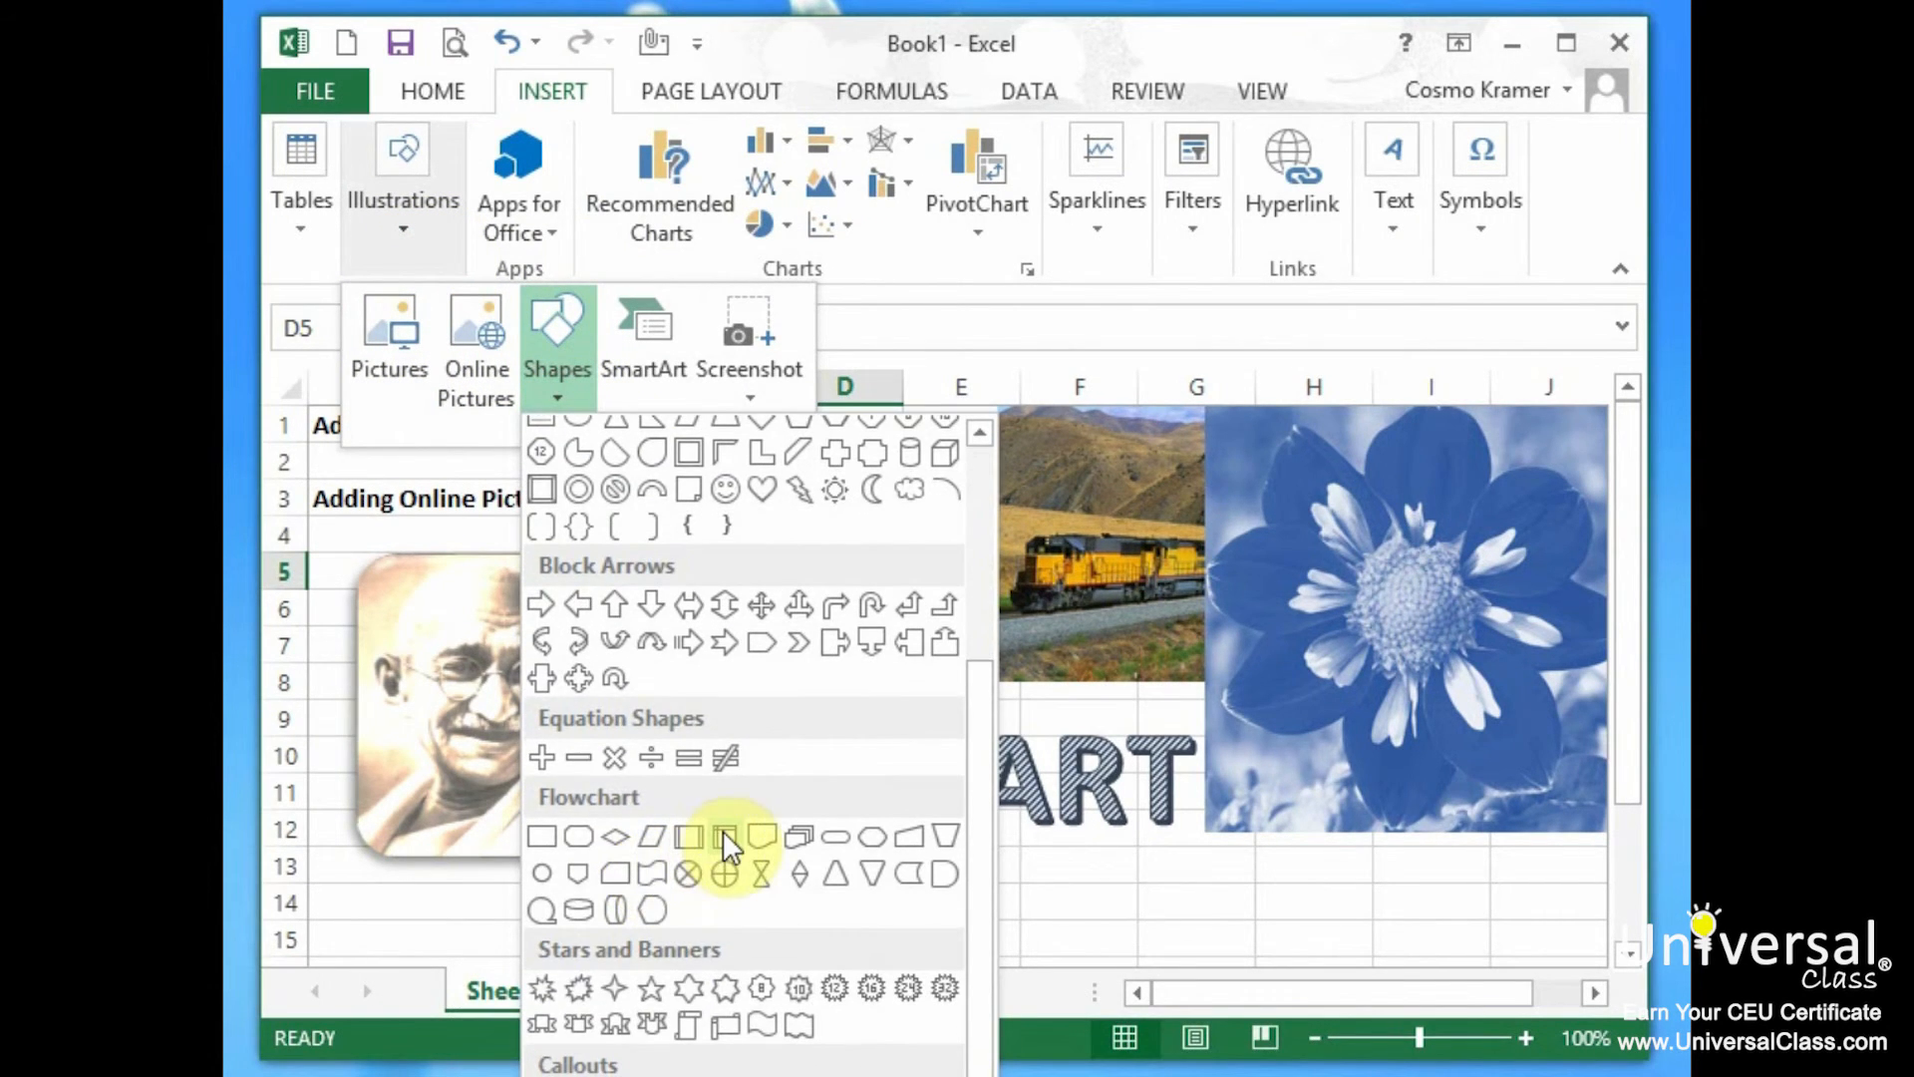
click(542, 603)
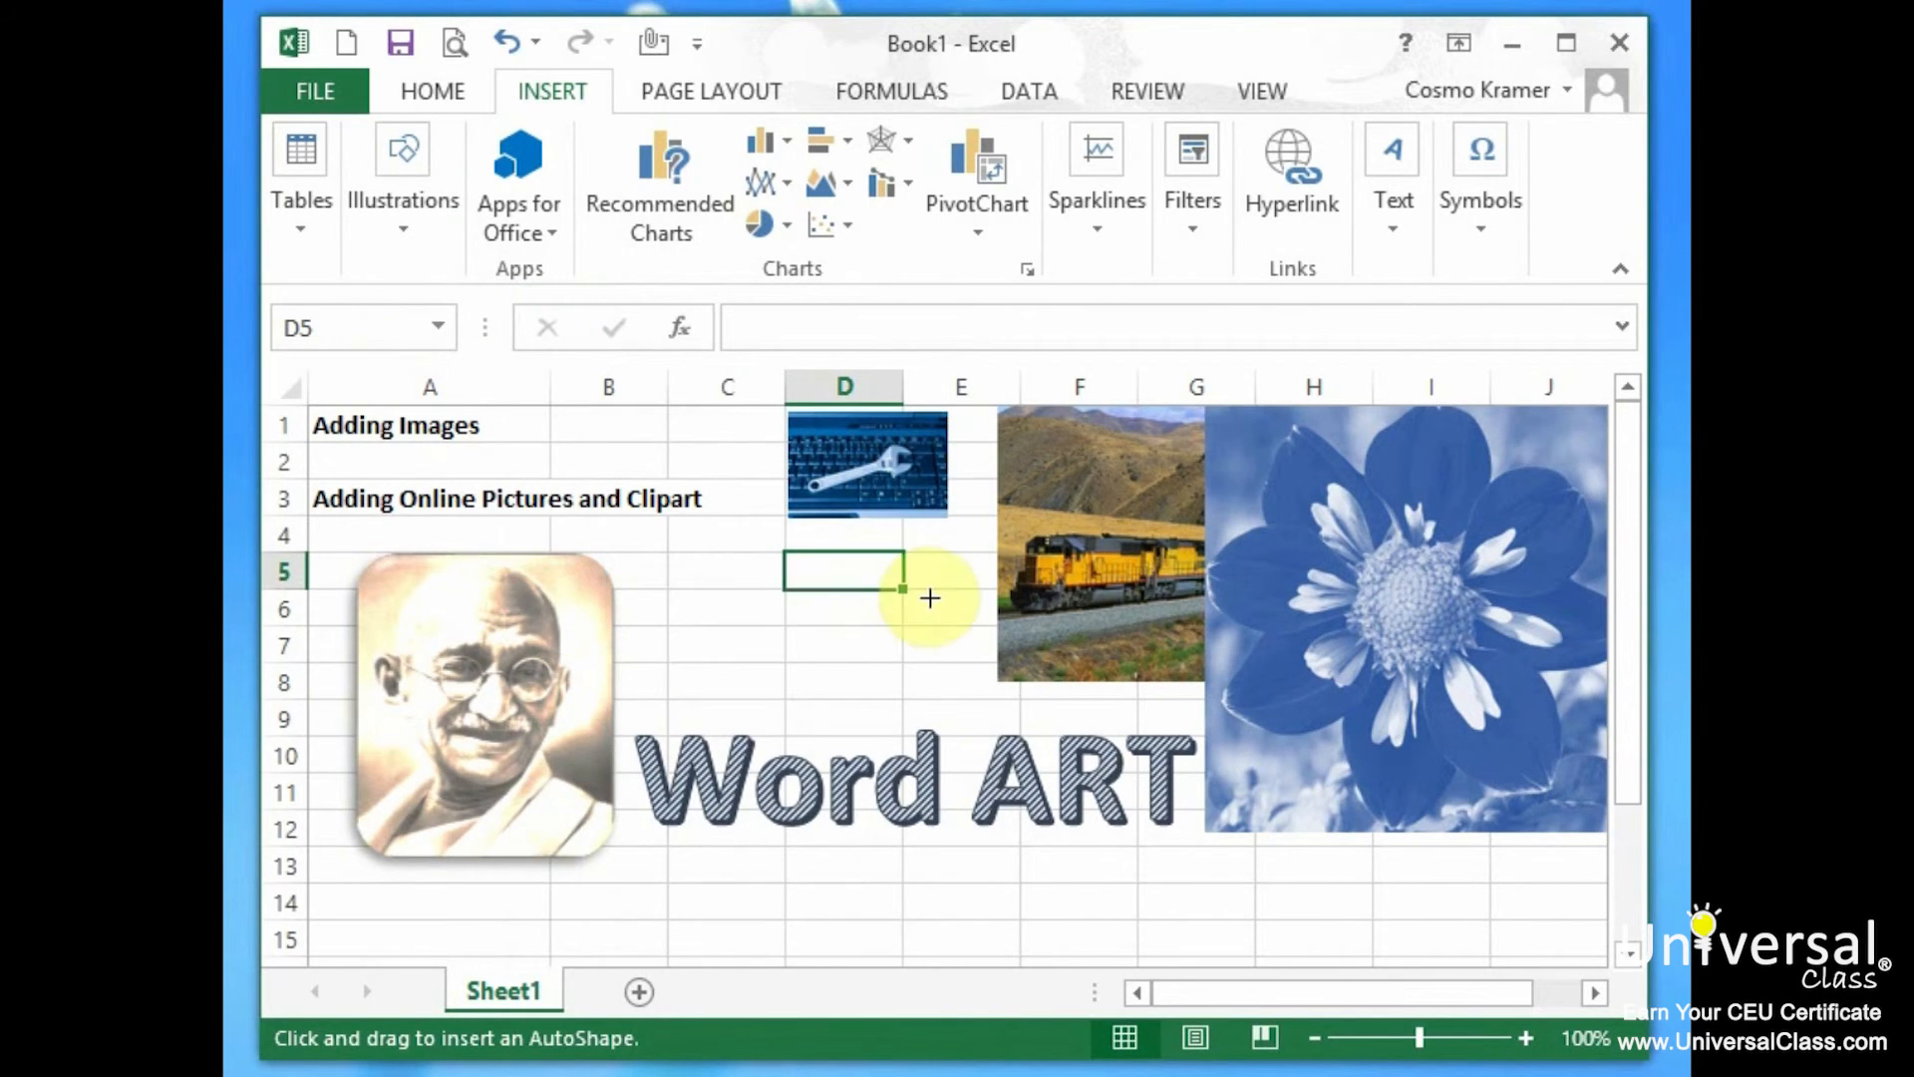
drag(726, 606, 870, 699)
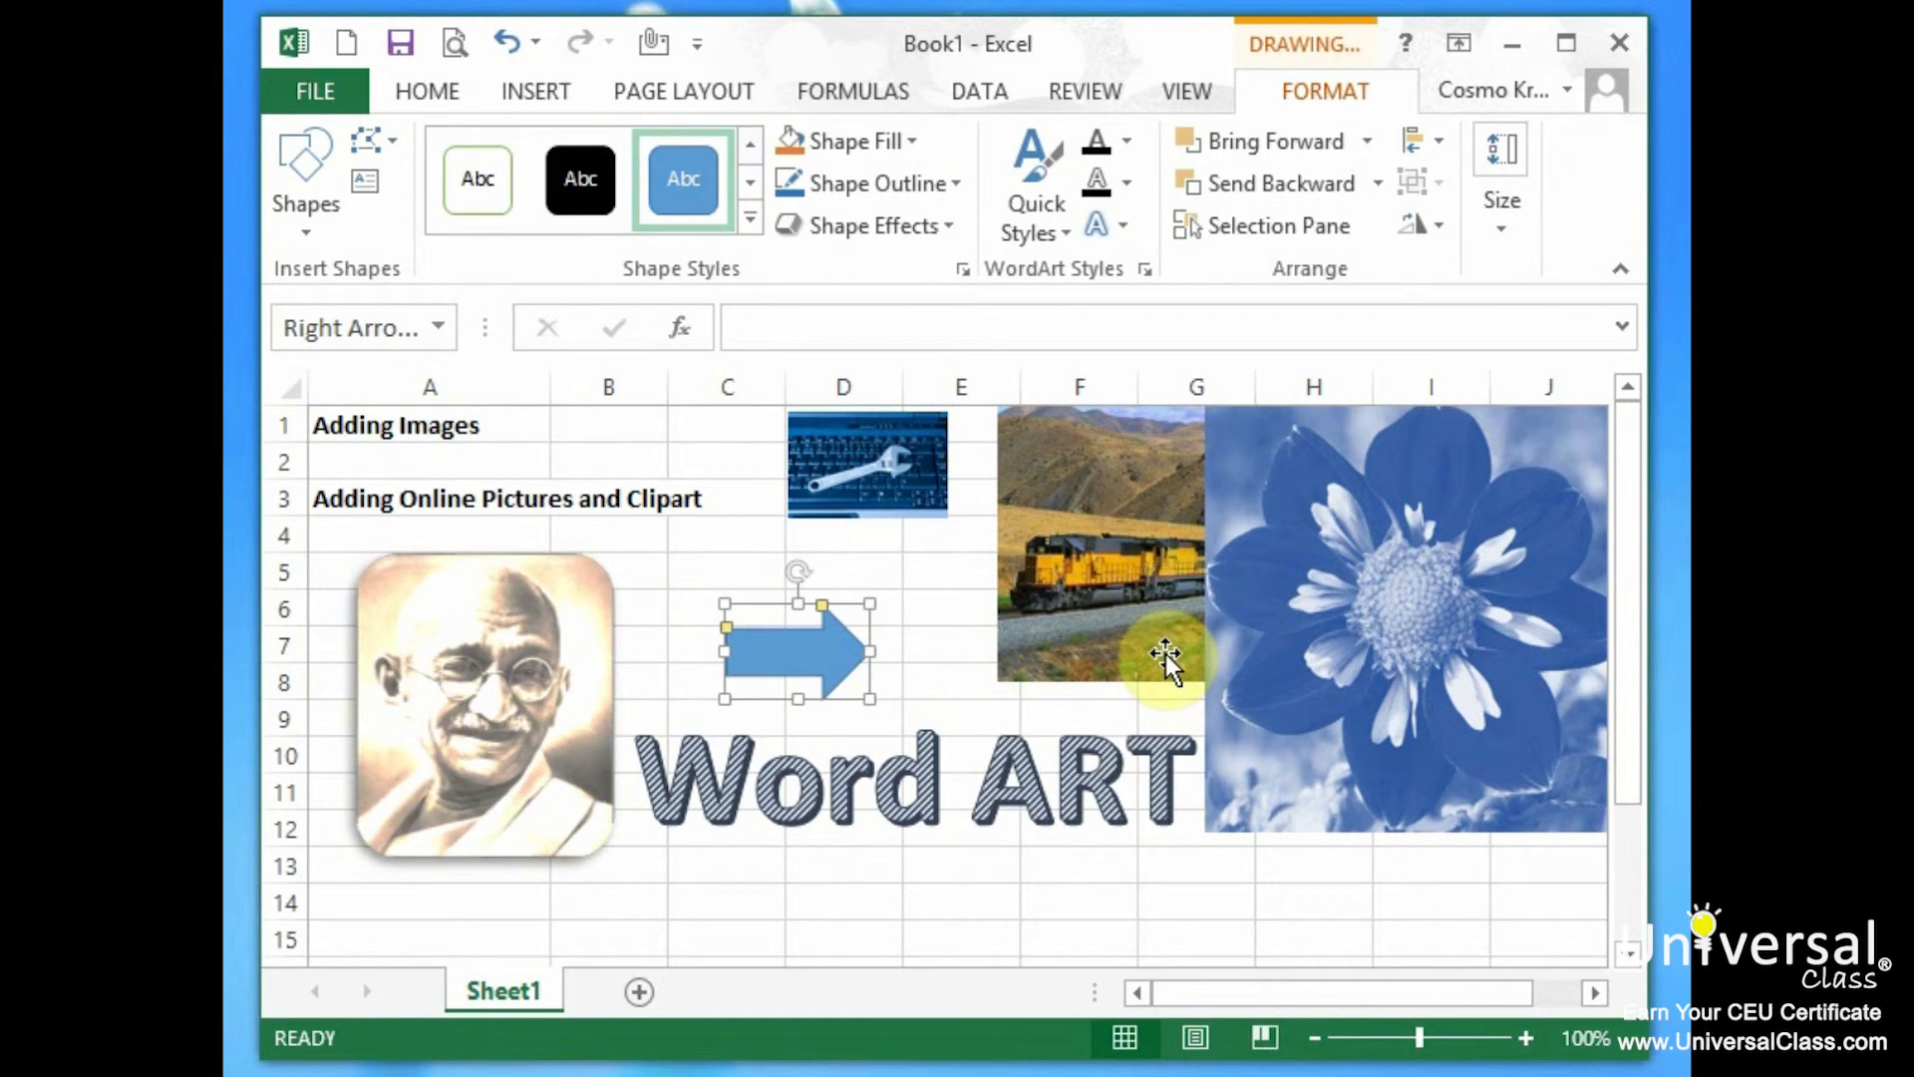
click(698, 570)
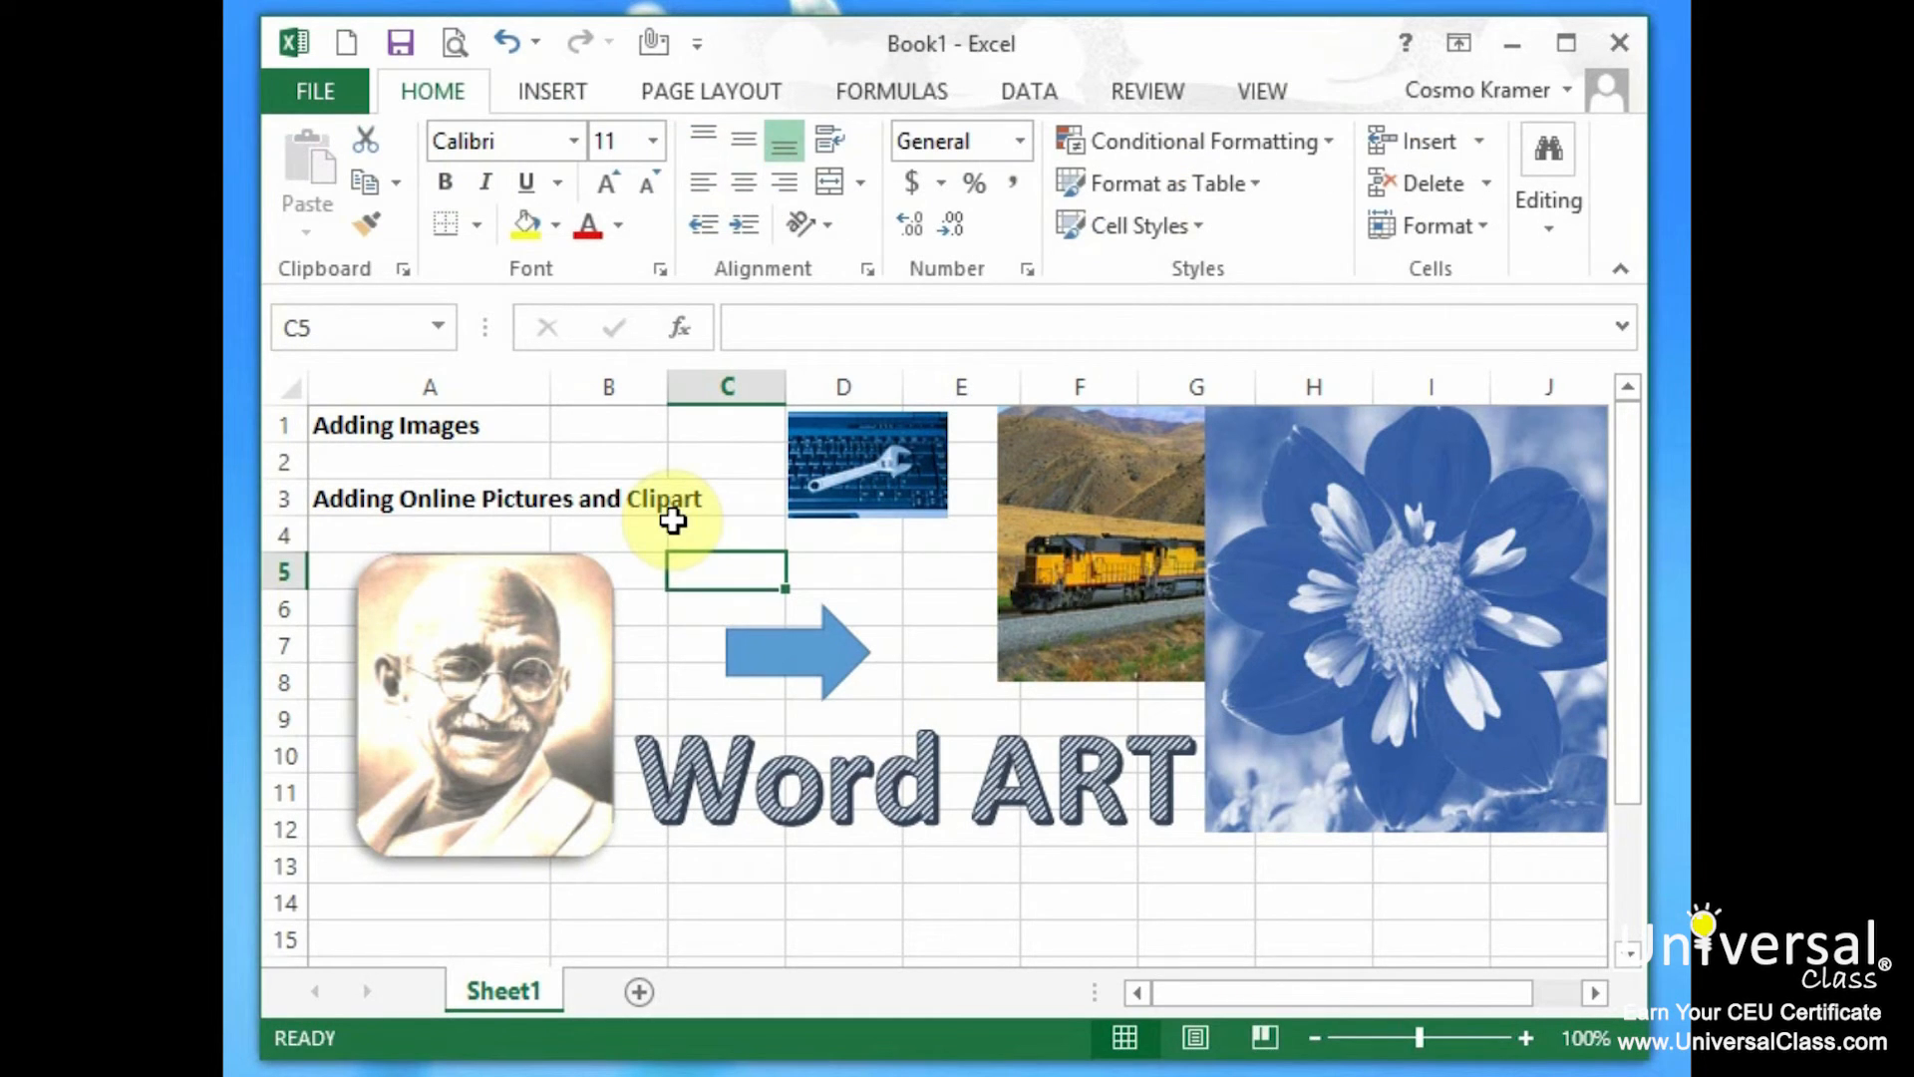
click(548, 86)
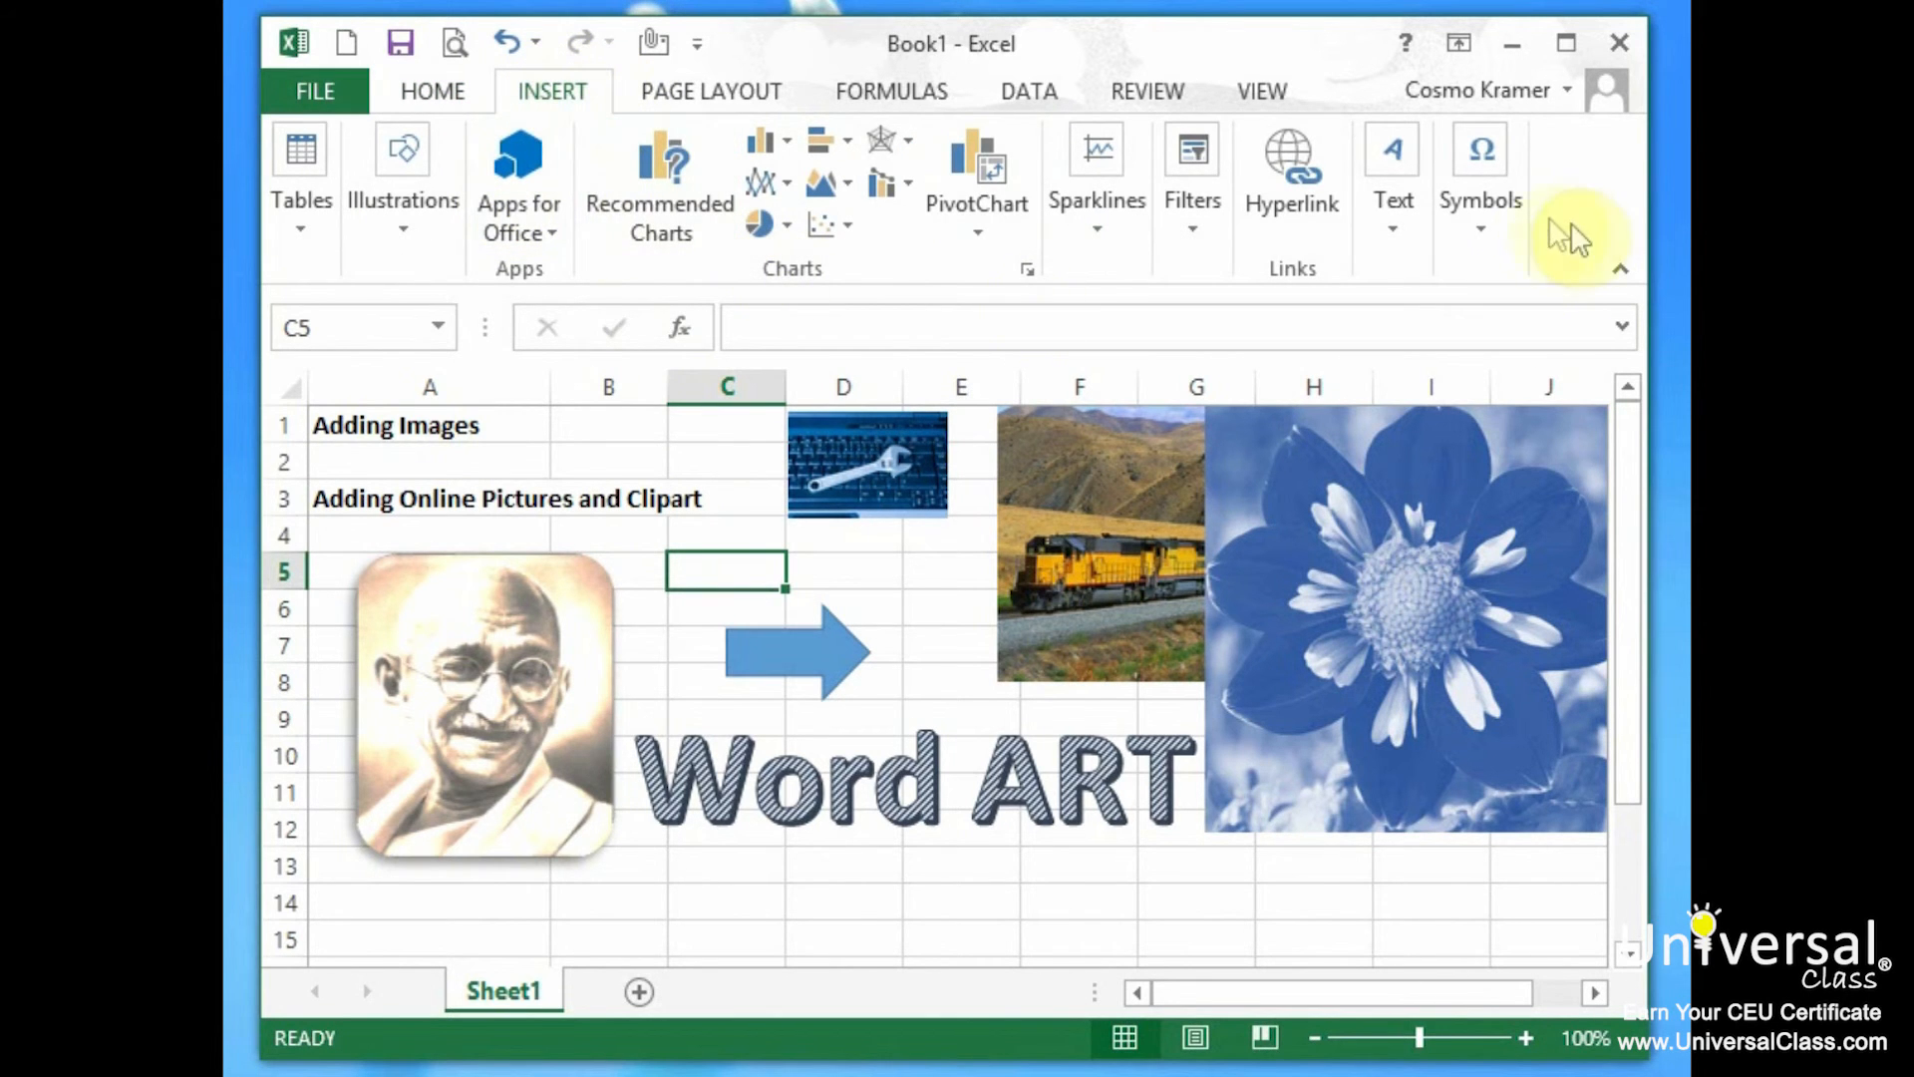
click(1308, 207)
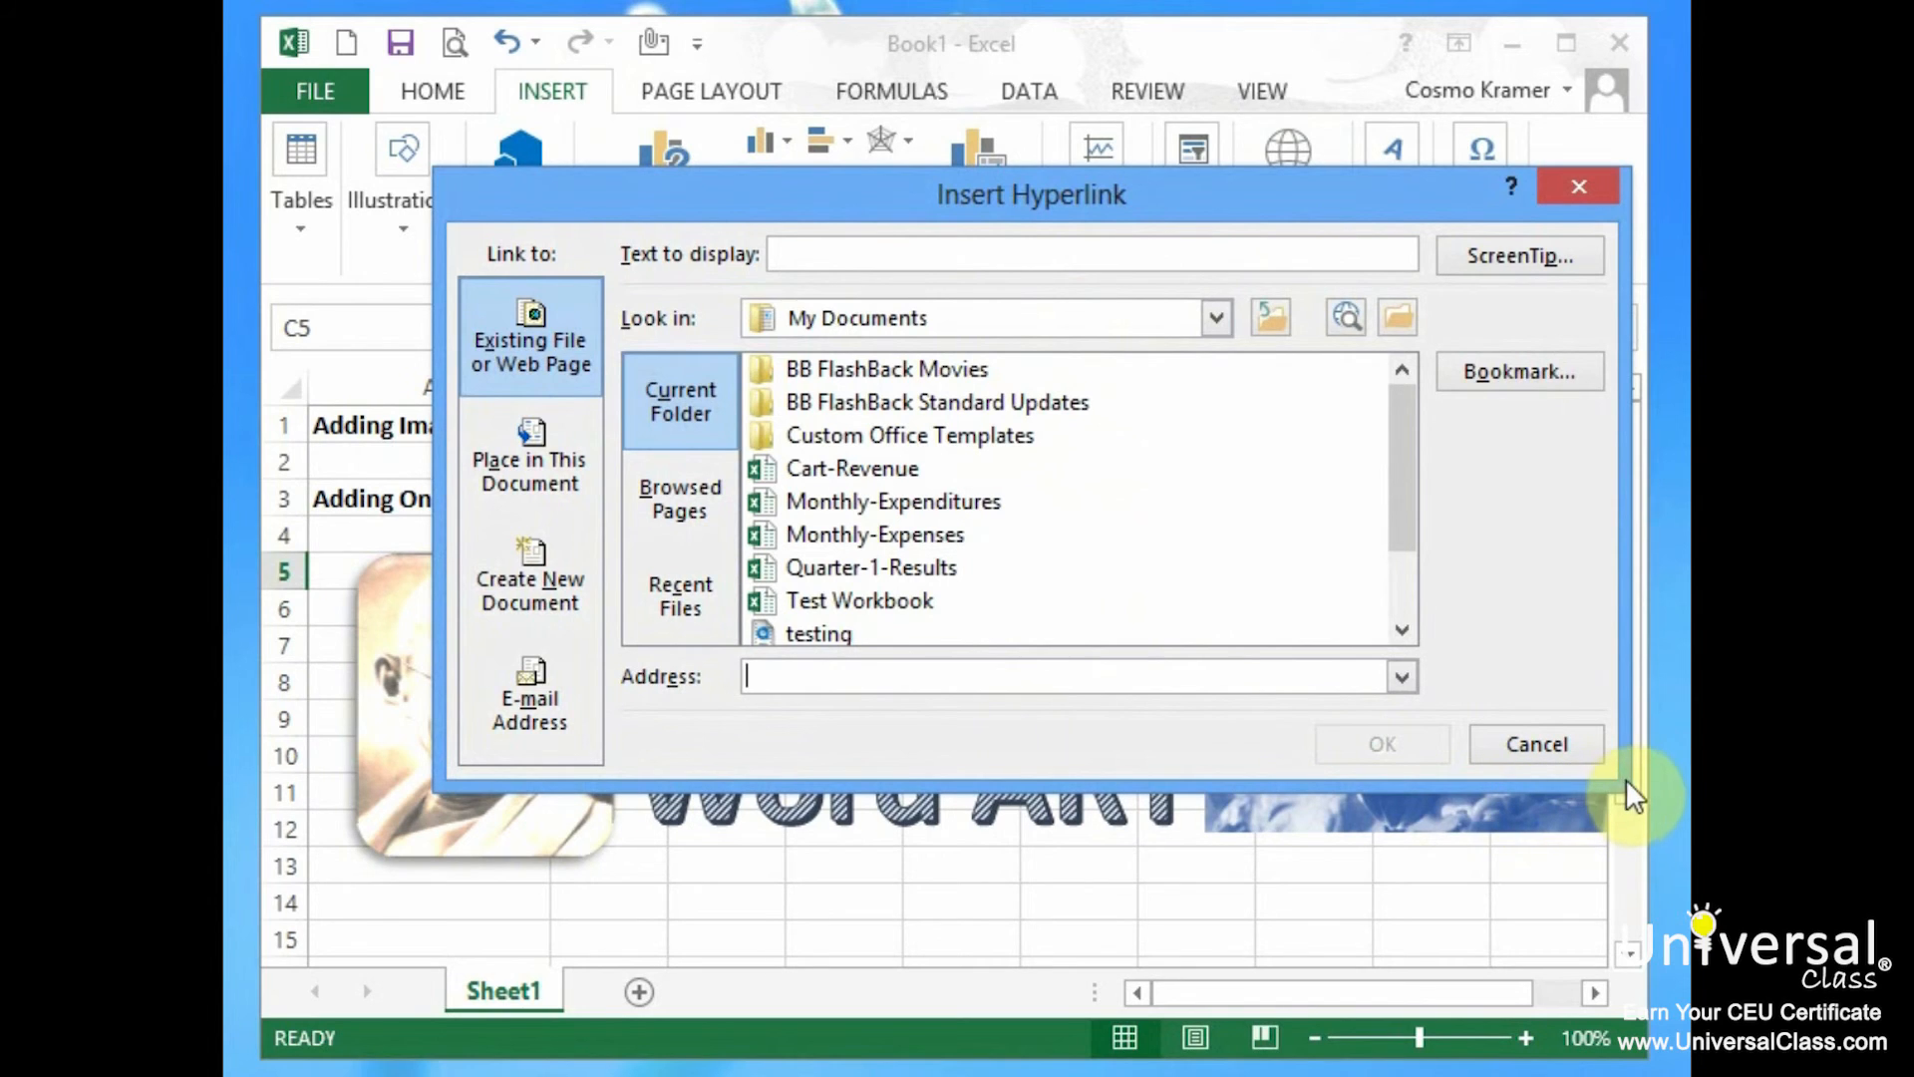
text(http://www.google.com)
key(Return)
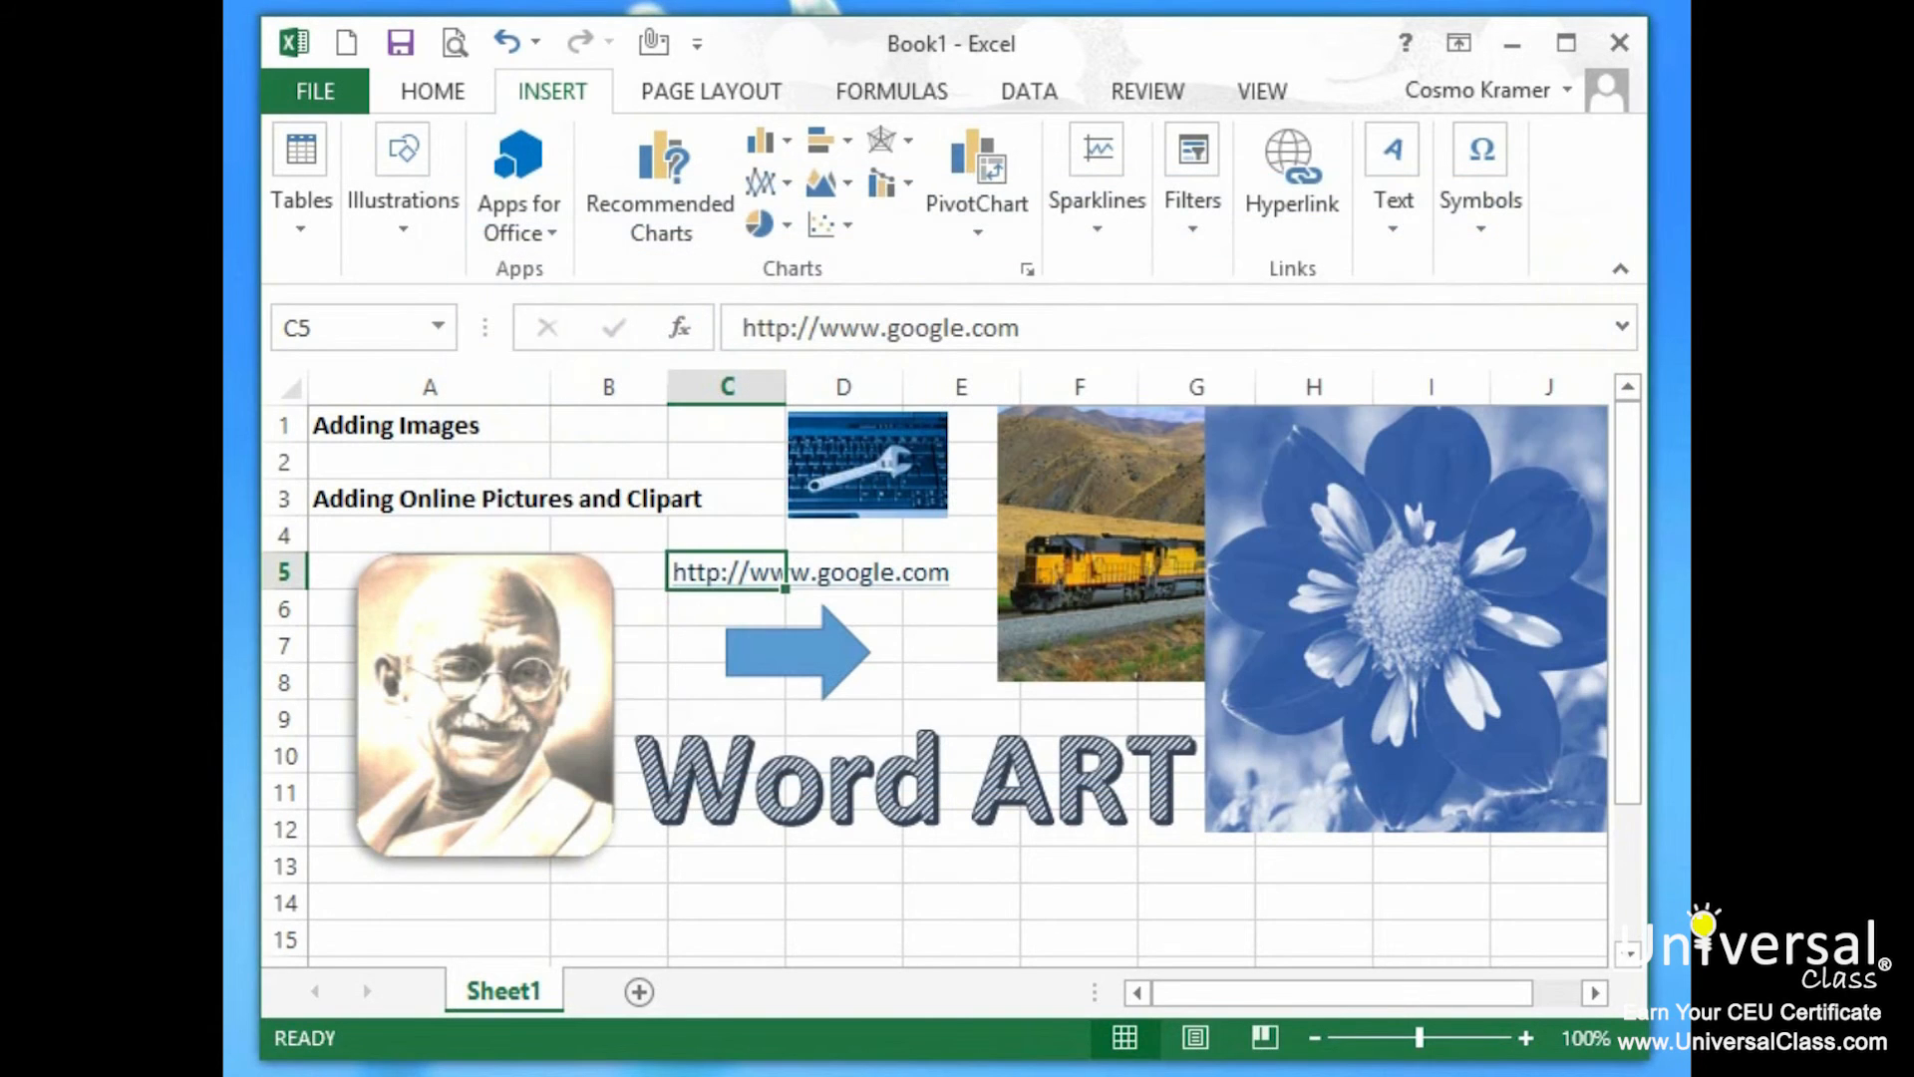
click(698, 618)
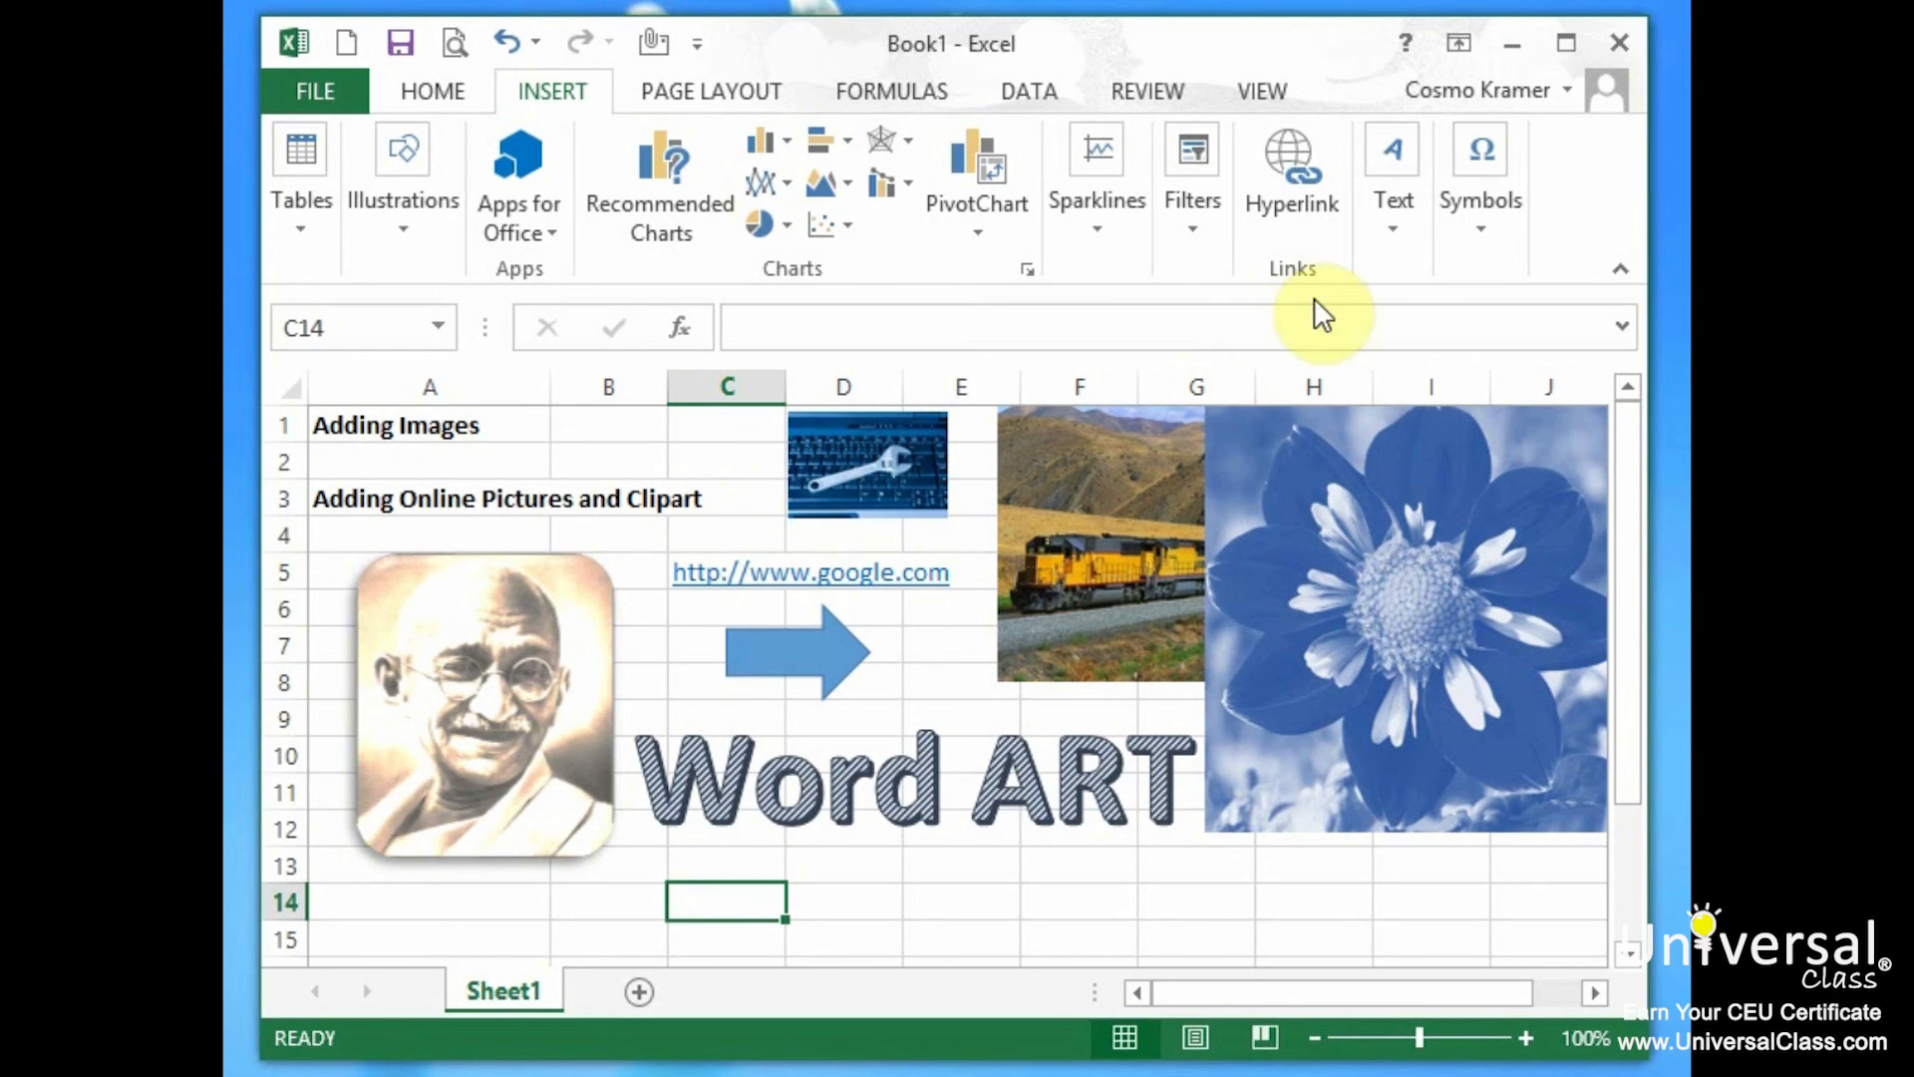
Add a text box saying 'This is my free floating textbox', fit it, and move it below Word ART.
click(1397, 229)
click(1396, 339)
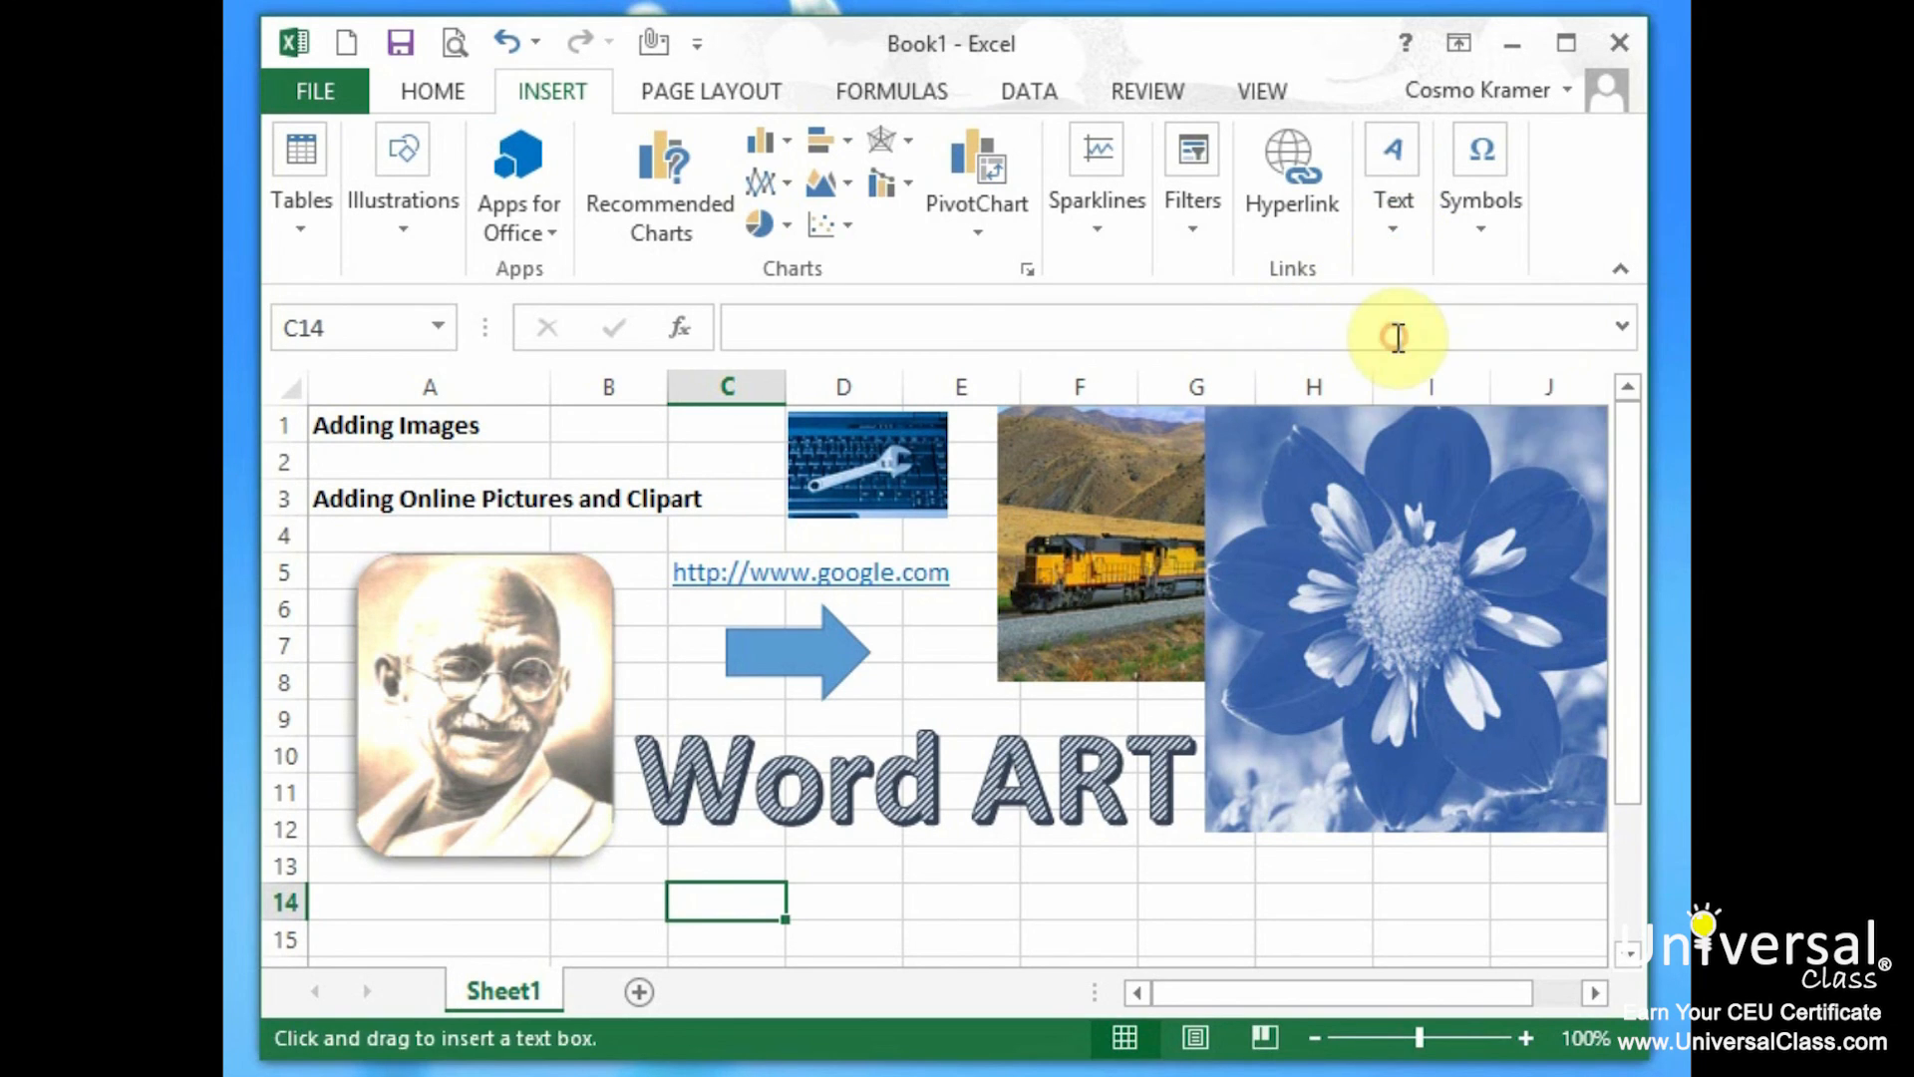
drag(714, 490, 1297, 853)
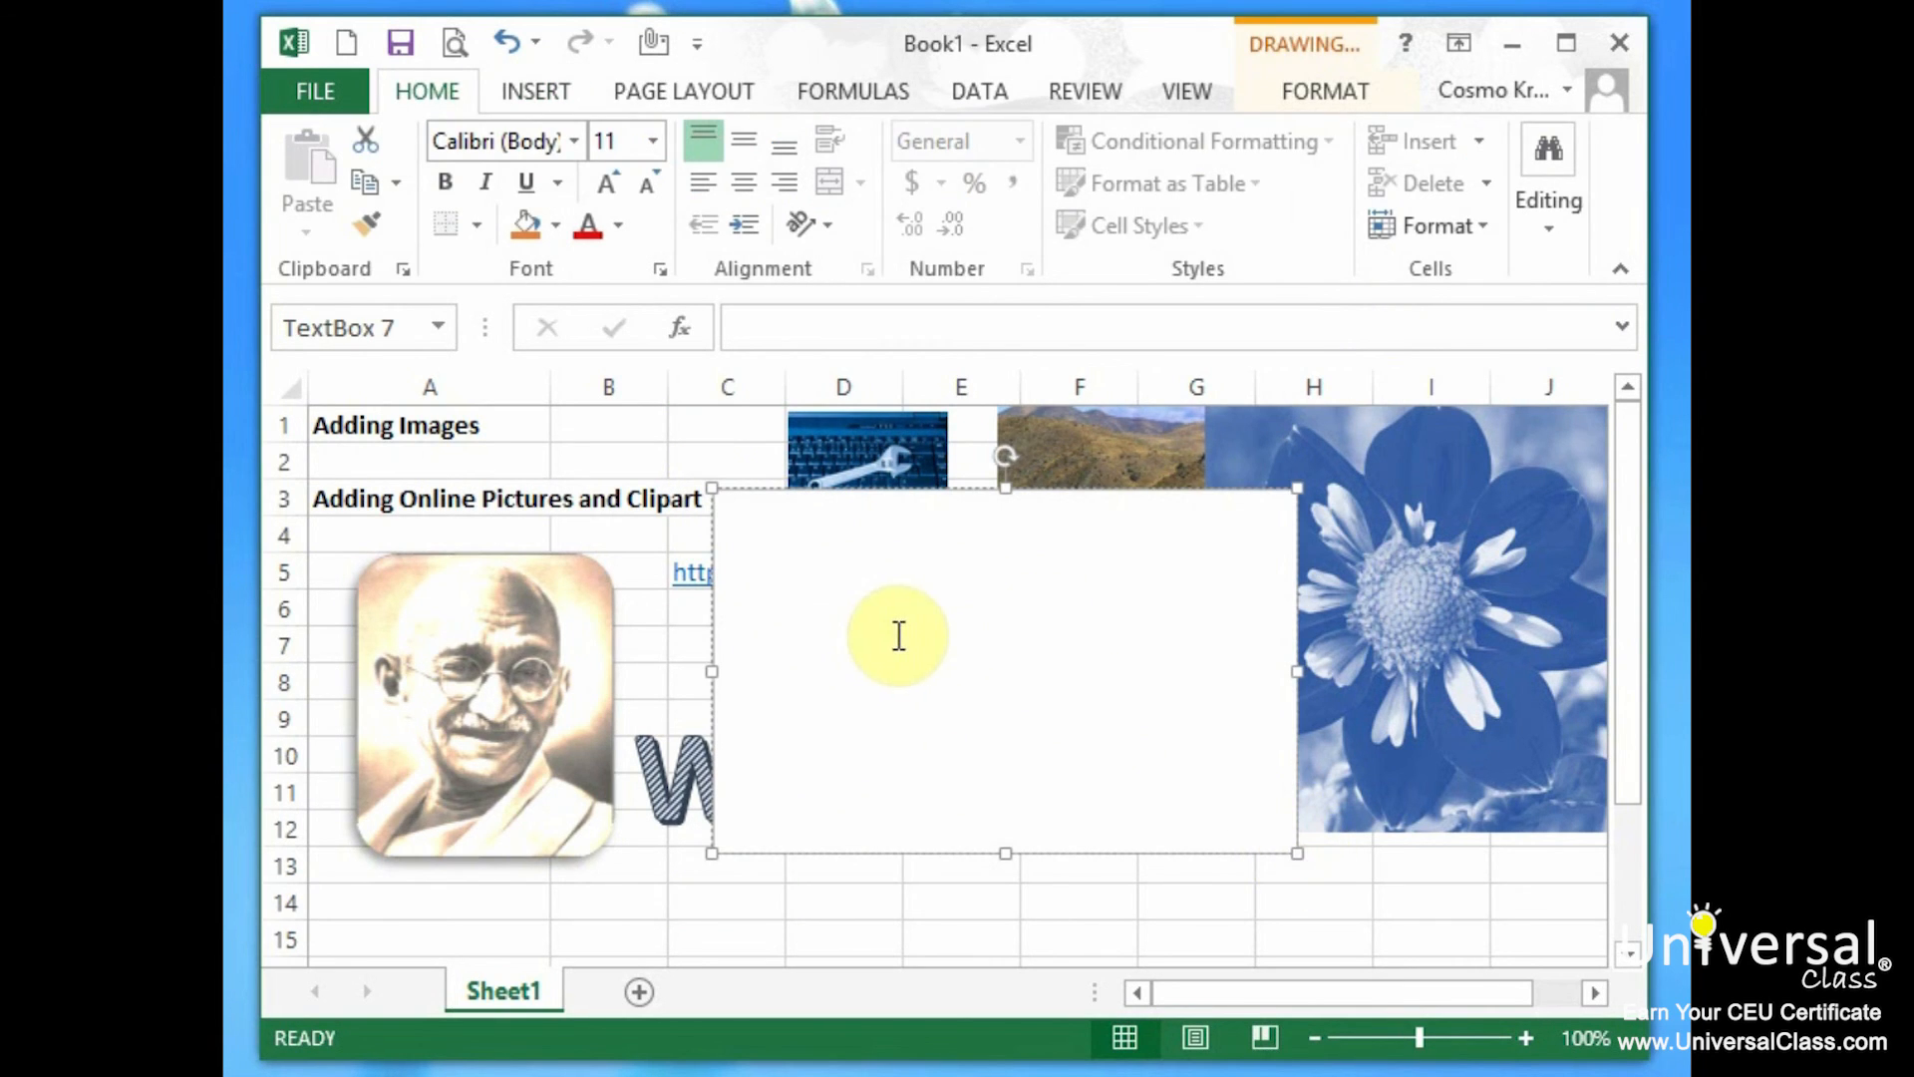
text(This is my fre)
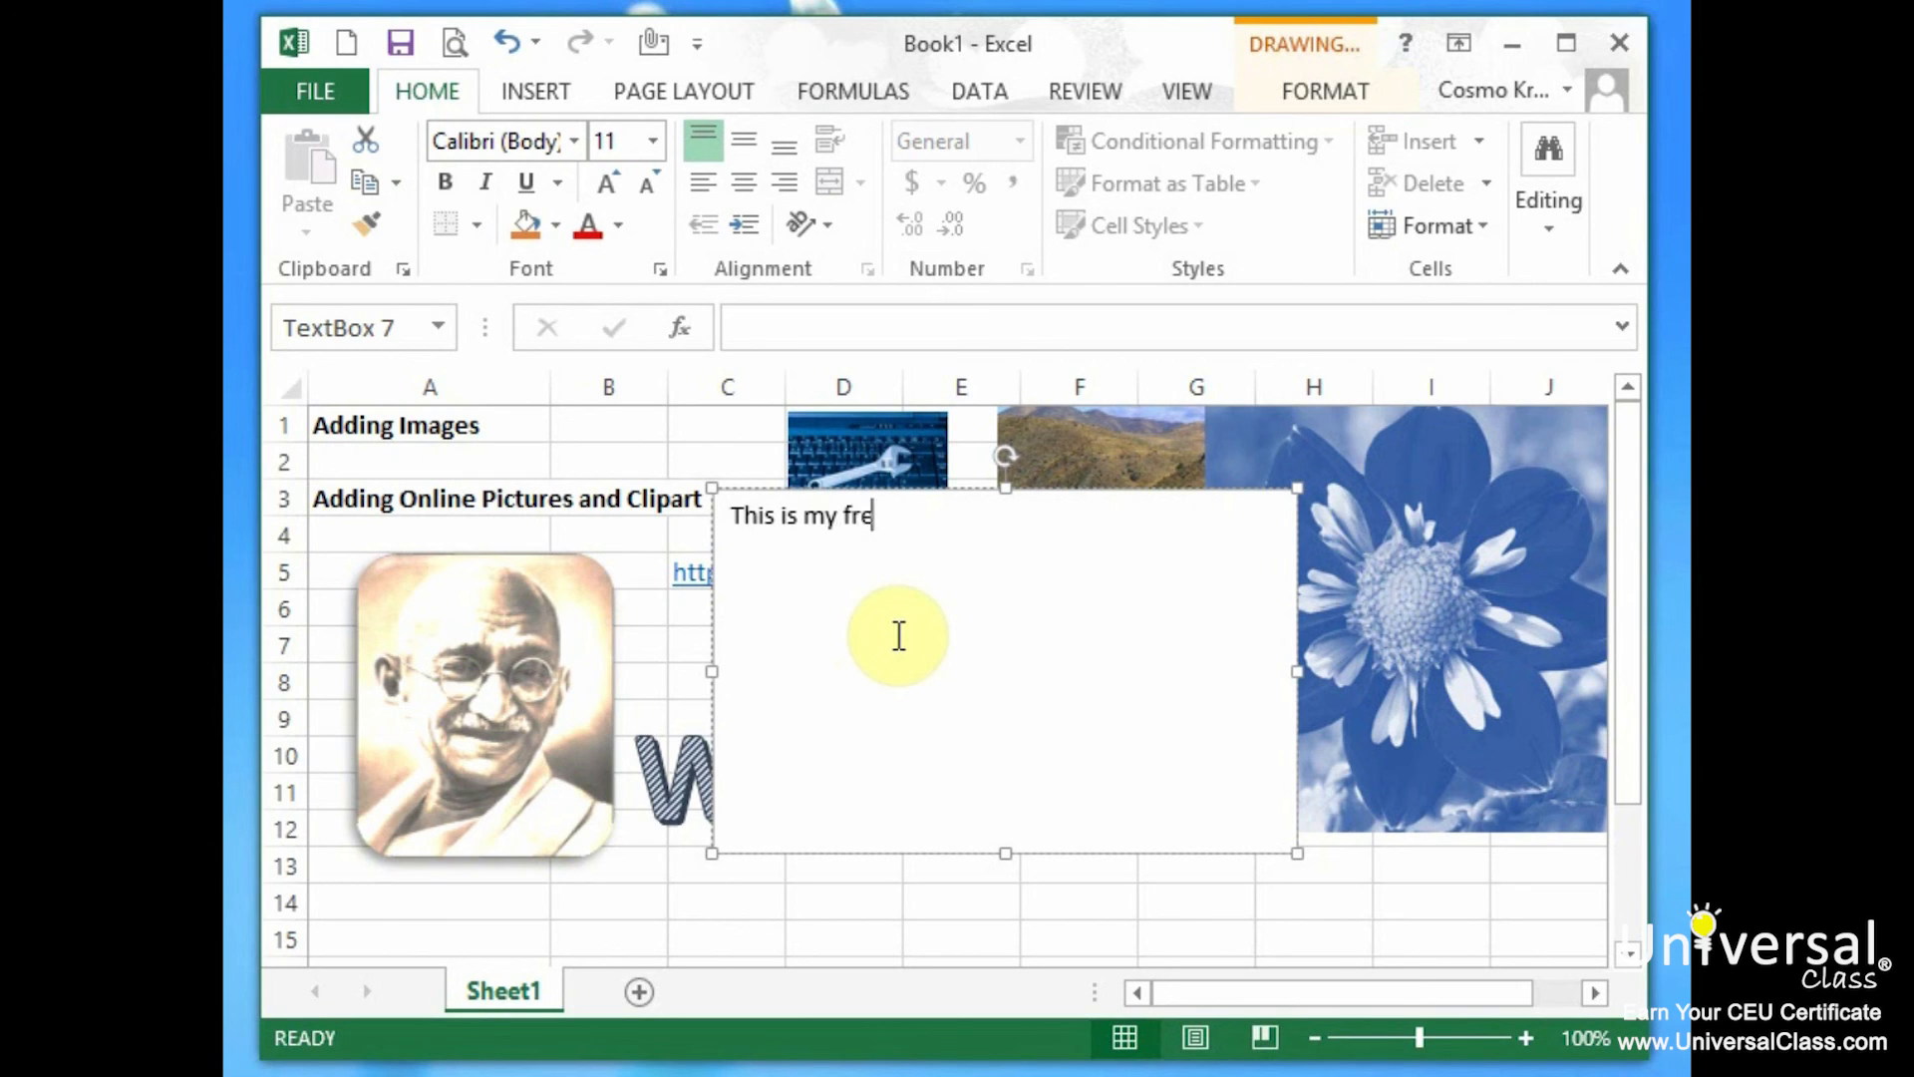
text(e floating textbox)
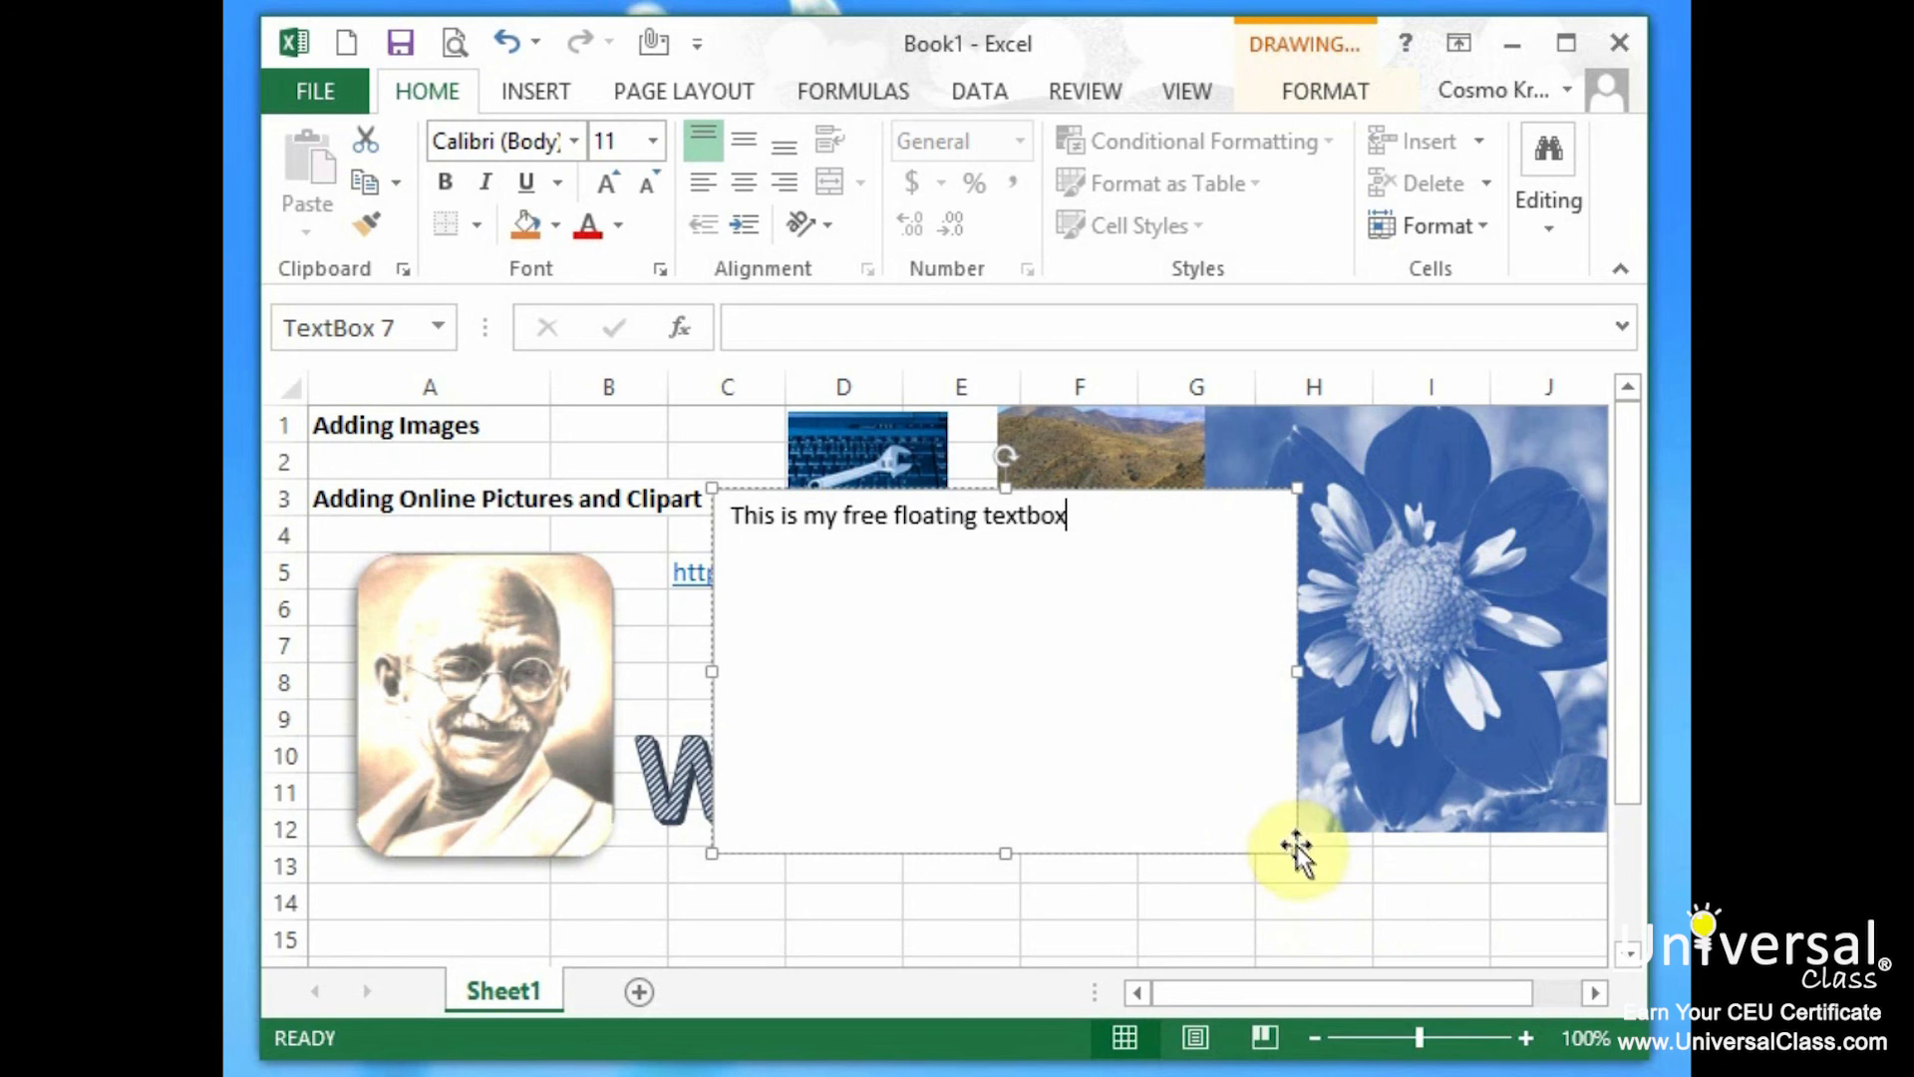
drag(1299, 854, 1120, 566)
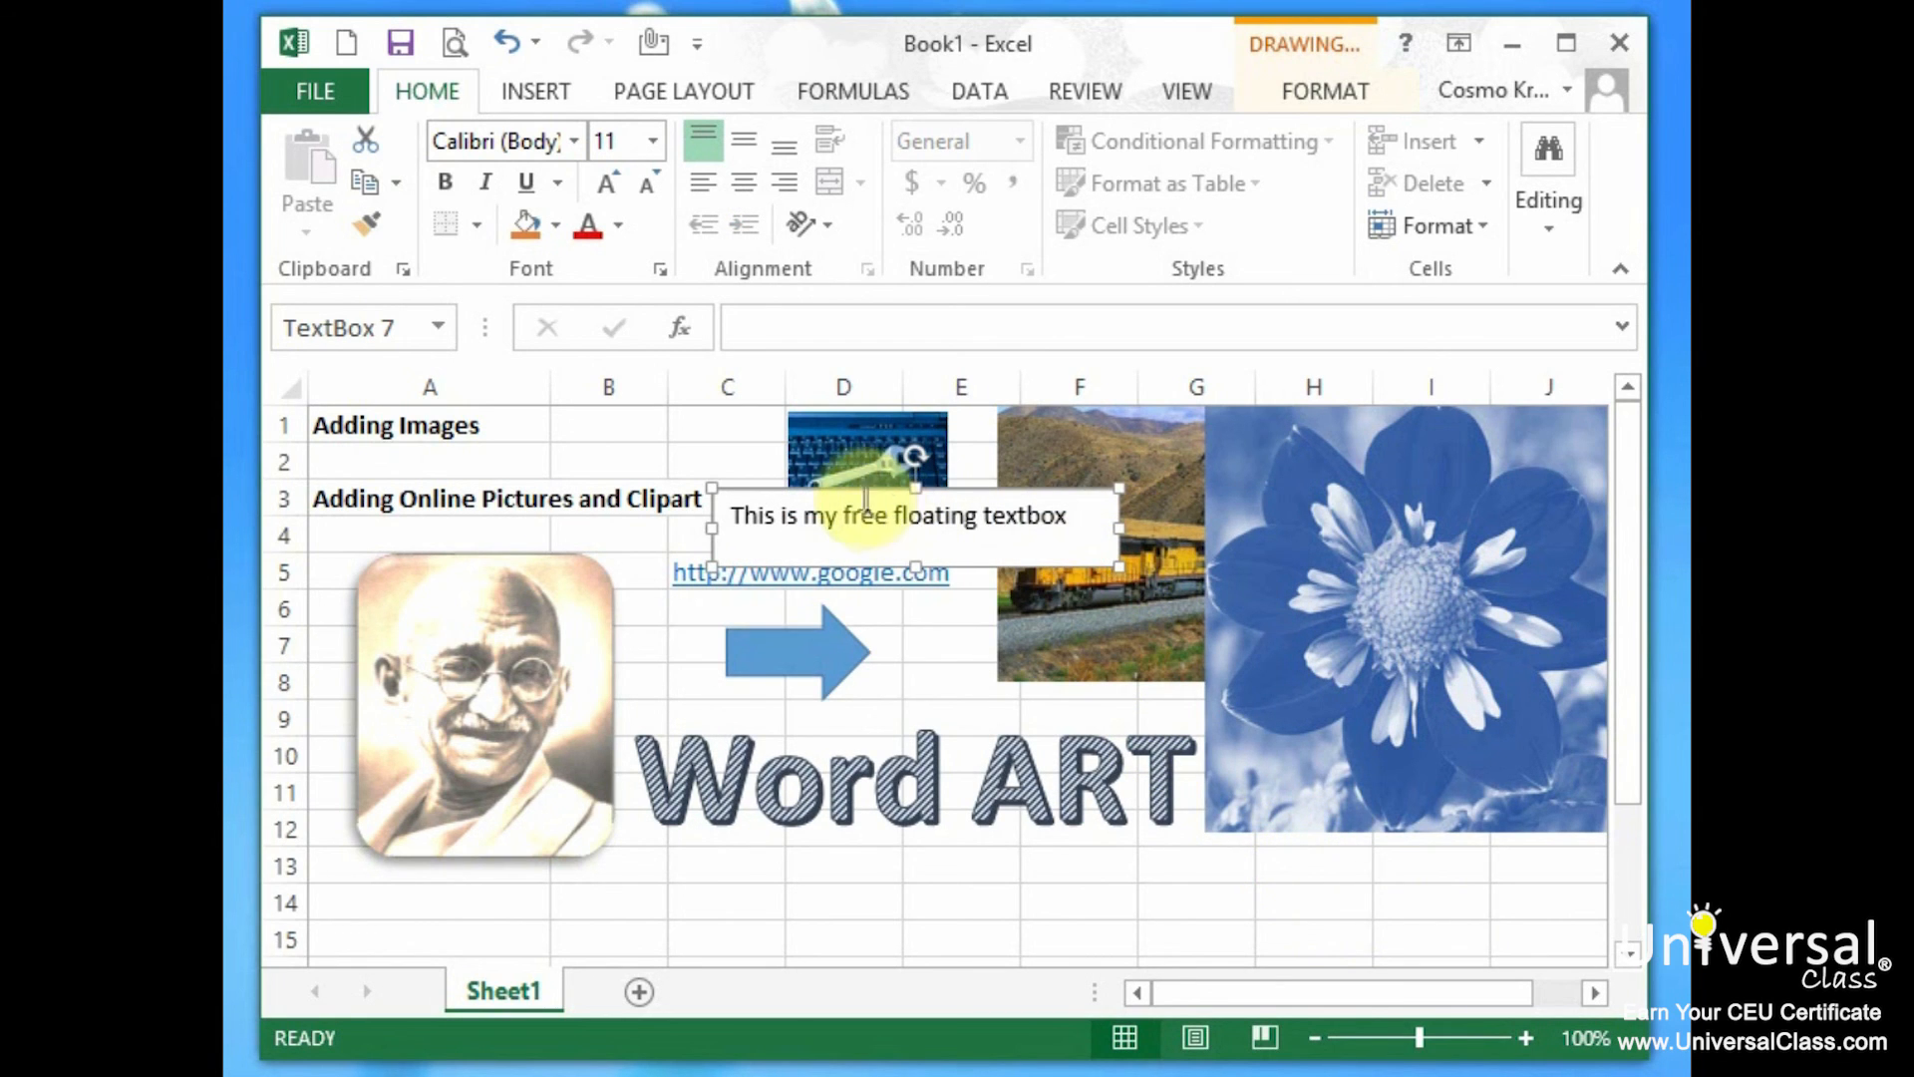
drag(856, 488, 1009, 794)
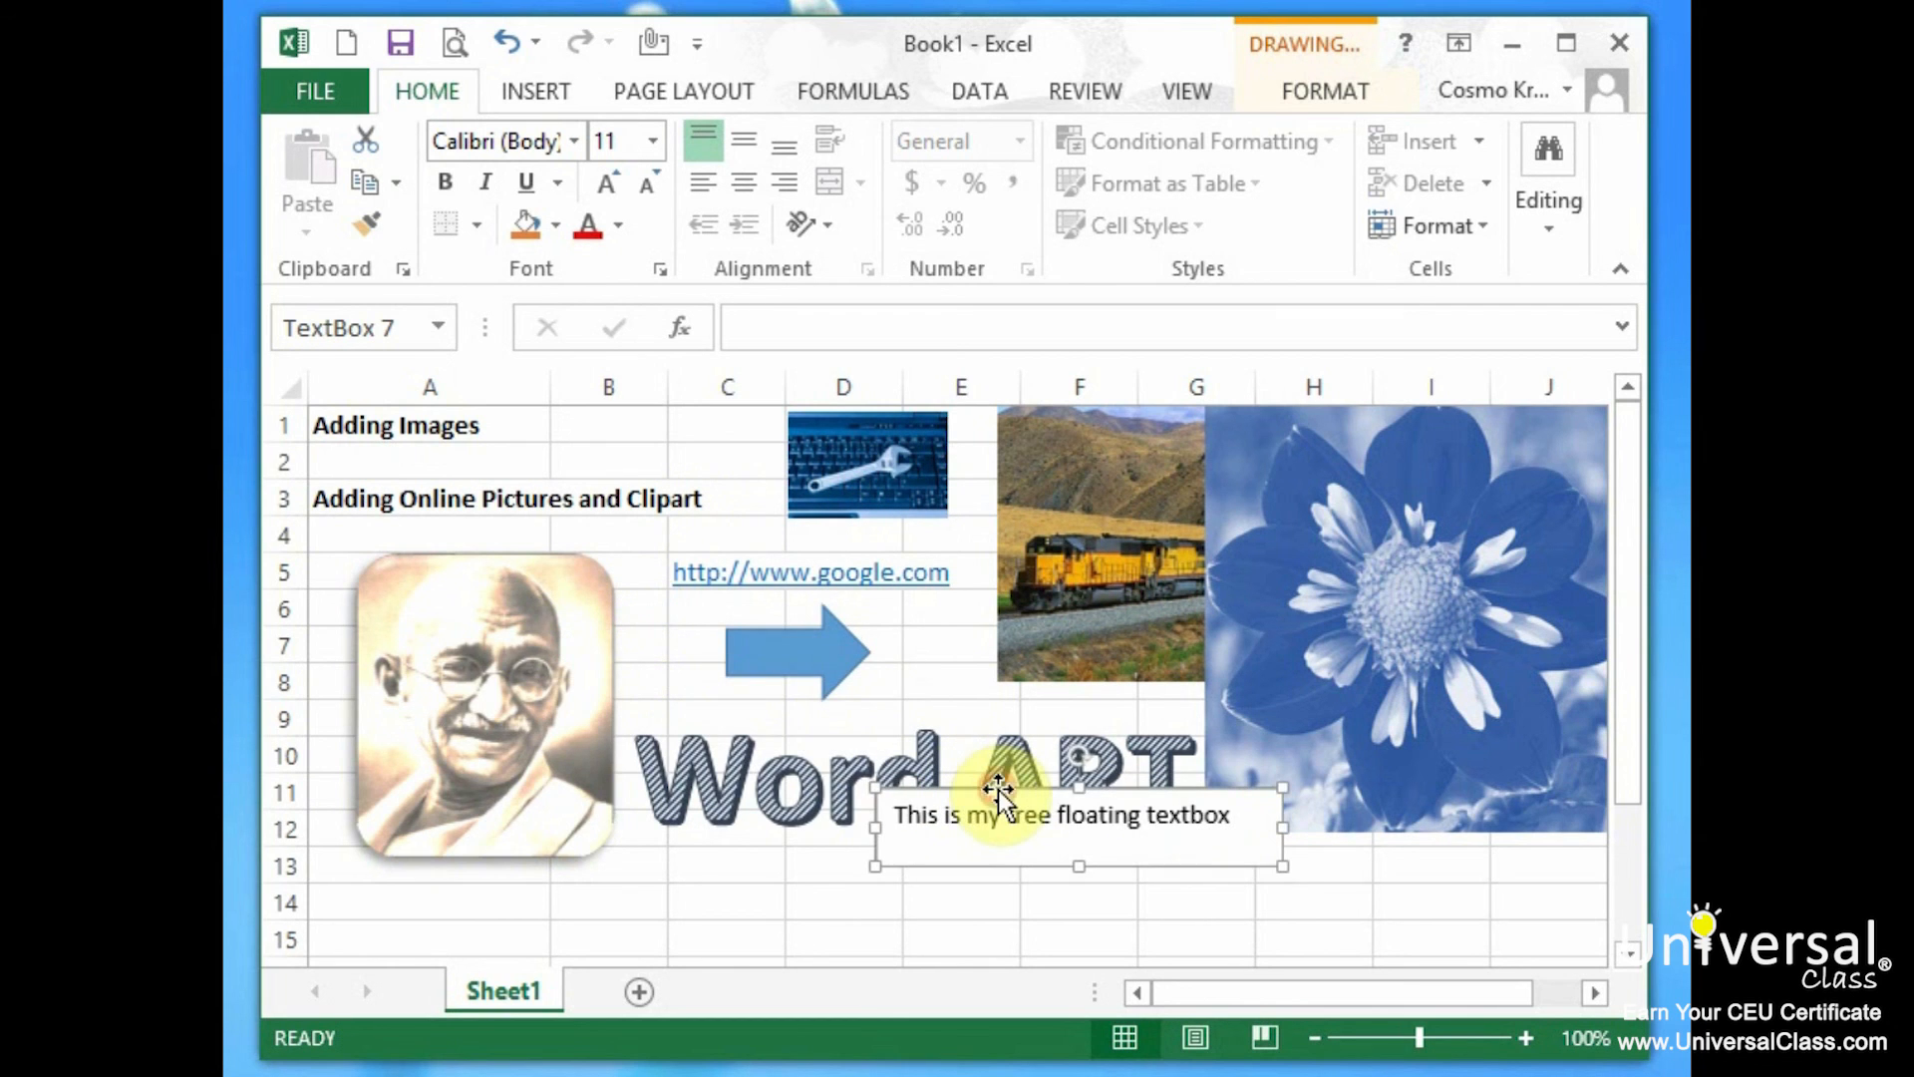